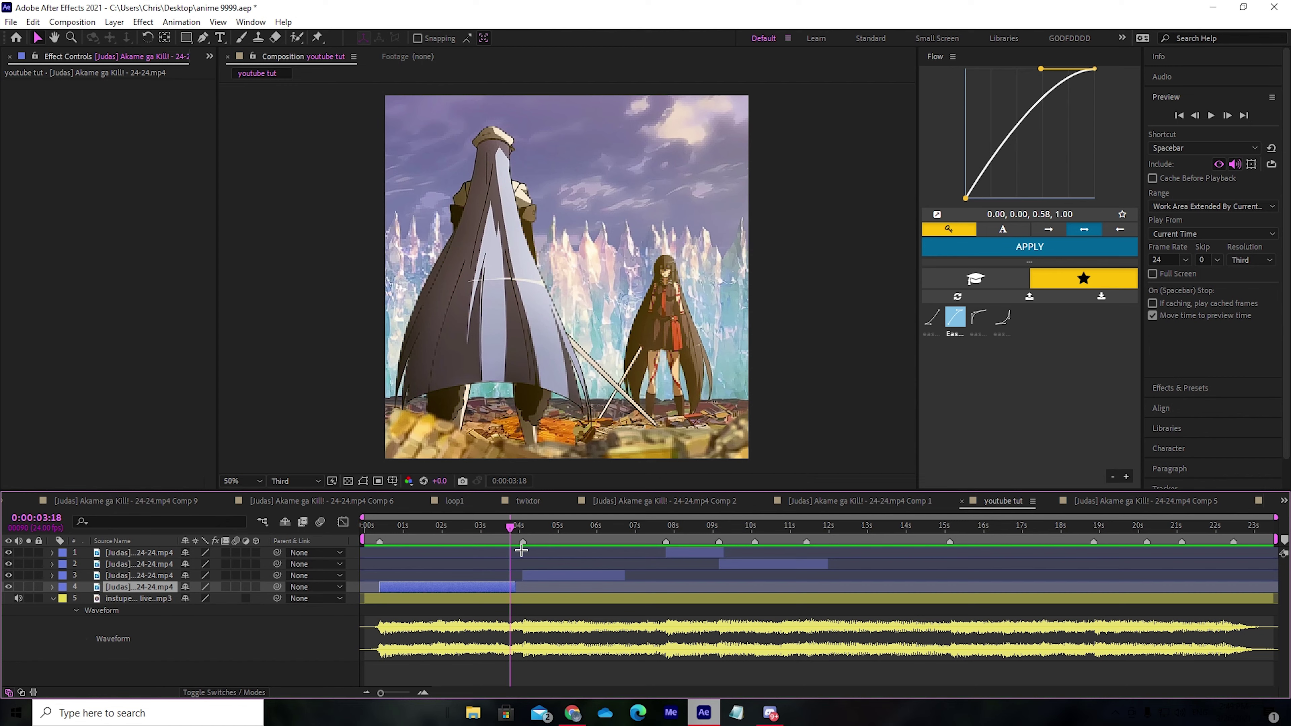
- Scrub through the timeline to review the four anime clips against the audio markers
{"action": "left_click_drag", "start_coordinate": [508, 546], "coordinate": [556, 555]}
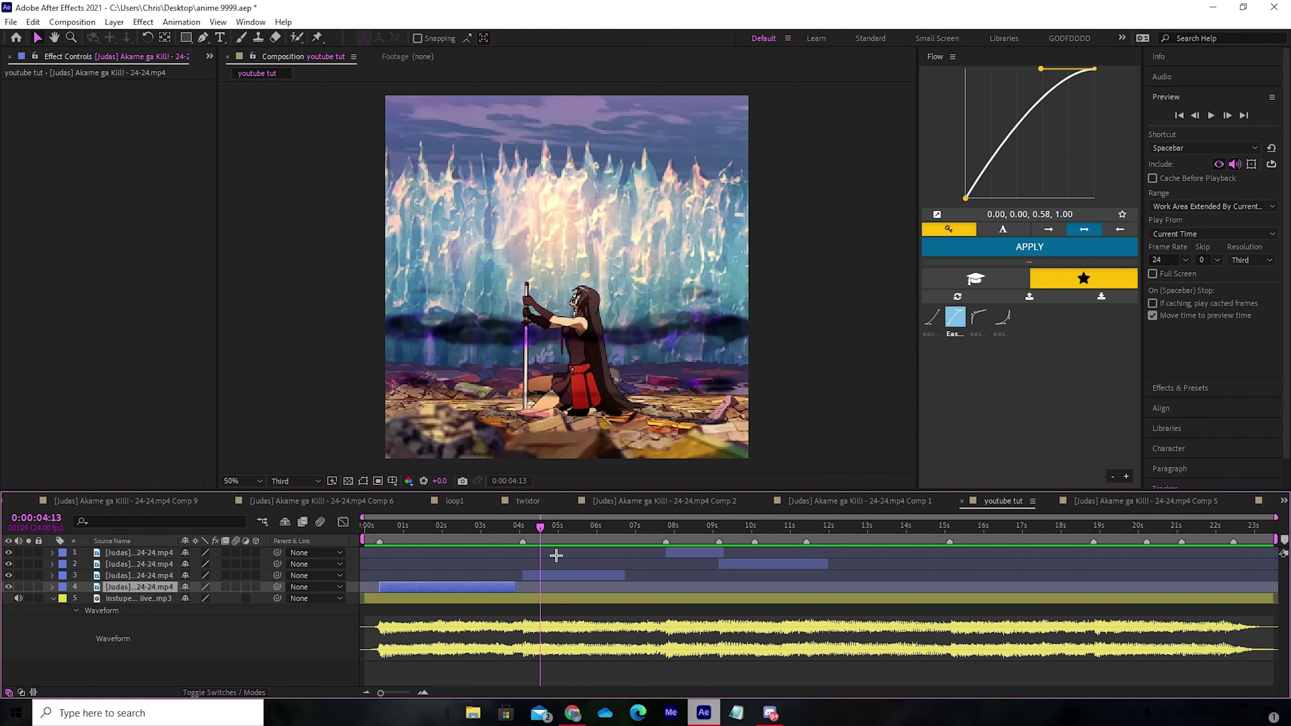
{"action": "left_click_drag", "start_coordinate": [556, 555], "coordinate": [691, 554]}
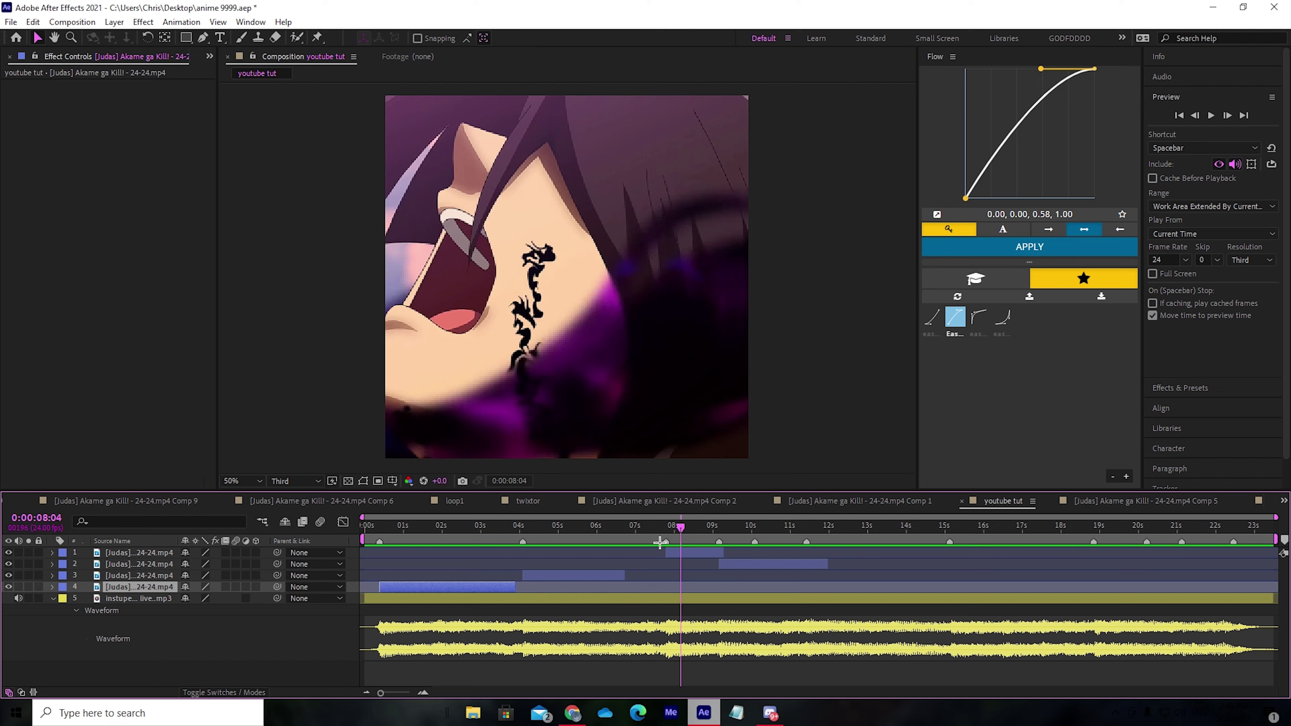
{"action": "left_click", "coordinate": [735, 544]}
{"action": "left_click_drag", "start_coordinate": [736, 544], "coordinate": [757, 541]}
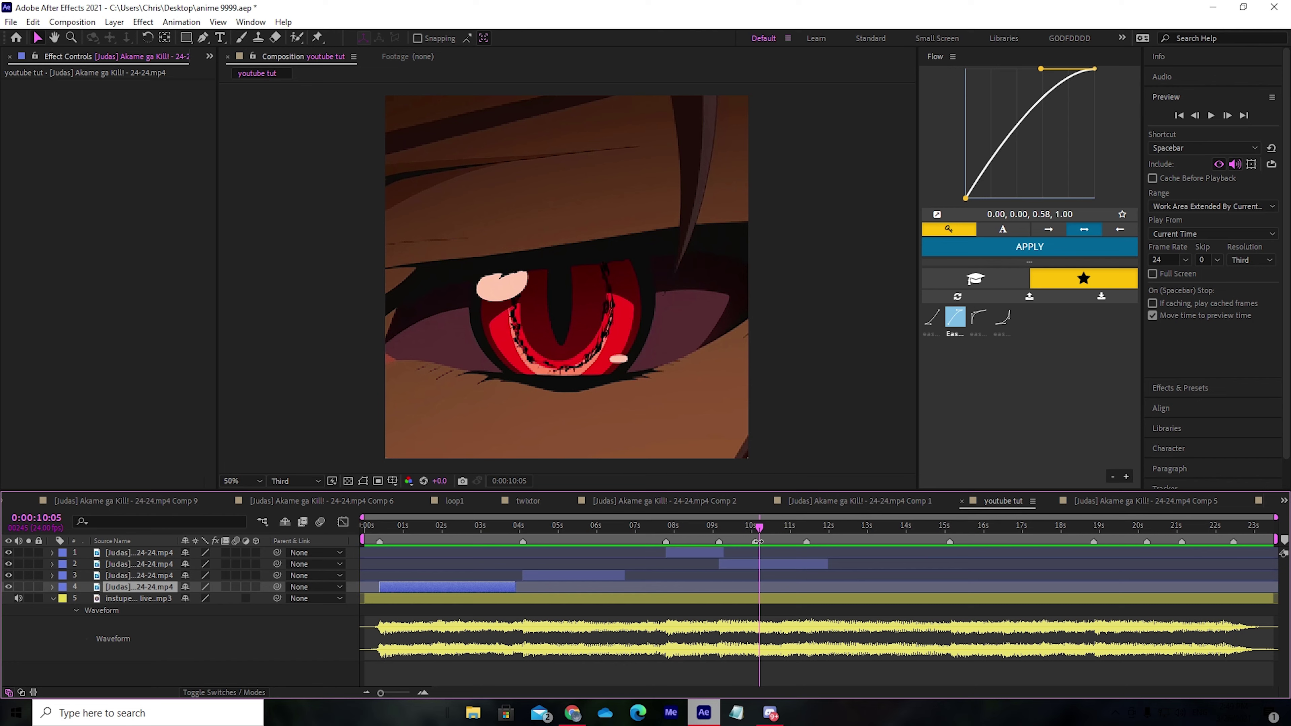
{"action": "left_click_drag", "start_coordinate": [722, 542], "coordinate": [803, 574]}
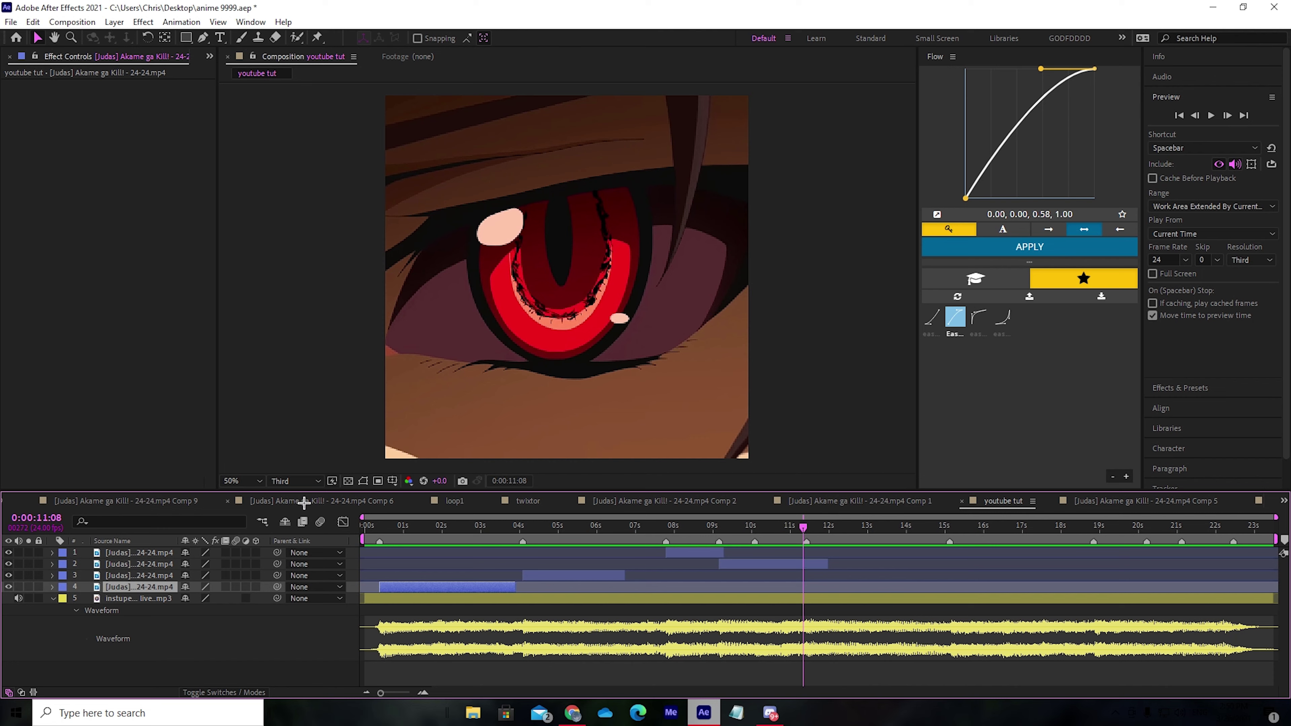
- Apply the Twixtor Pro effect to the layer 4 clip at its start, 0:00:00:09
{"action": "left_click", "coordinate": [390, 537]}
{"action": "key", "text": "Page_Down"}
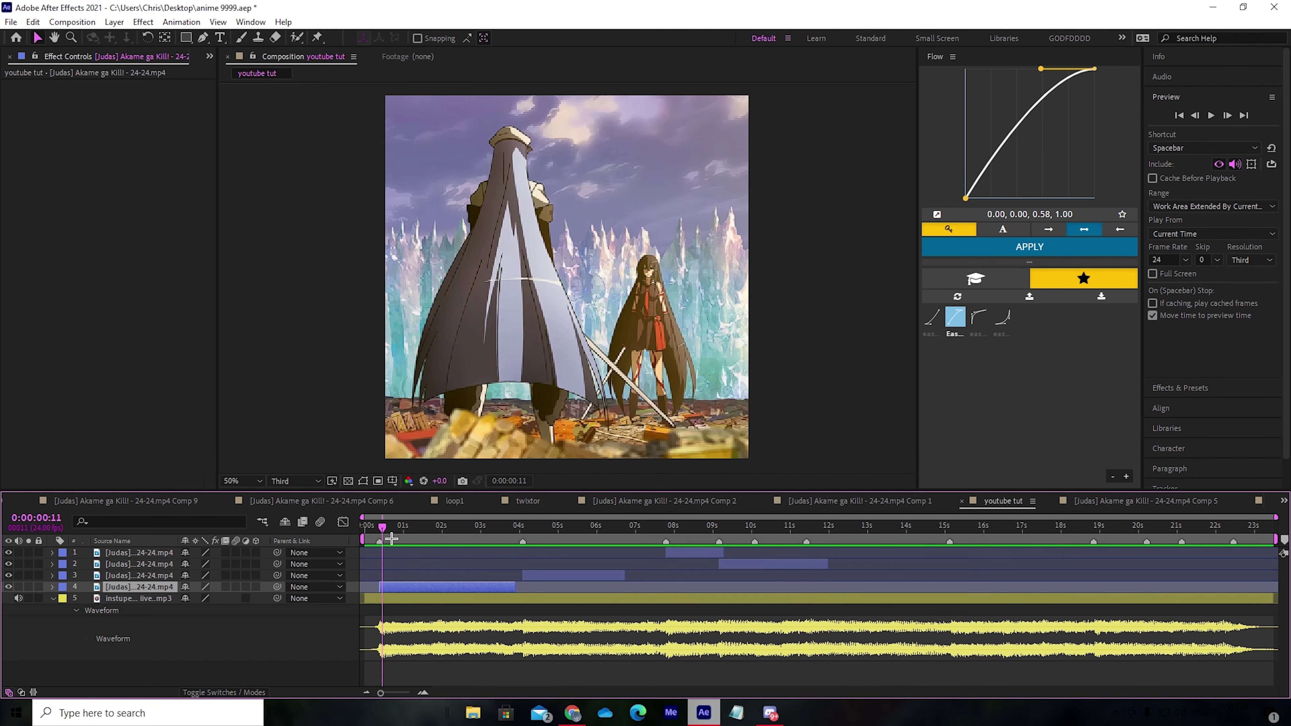
{"action": "key", "text": "Page_Up"}
{"action": "key", "text": "Page_Up"}
{"action": "key", "text": "Page_Up"}
{"action": "key", "text": "Page_Down"}
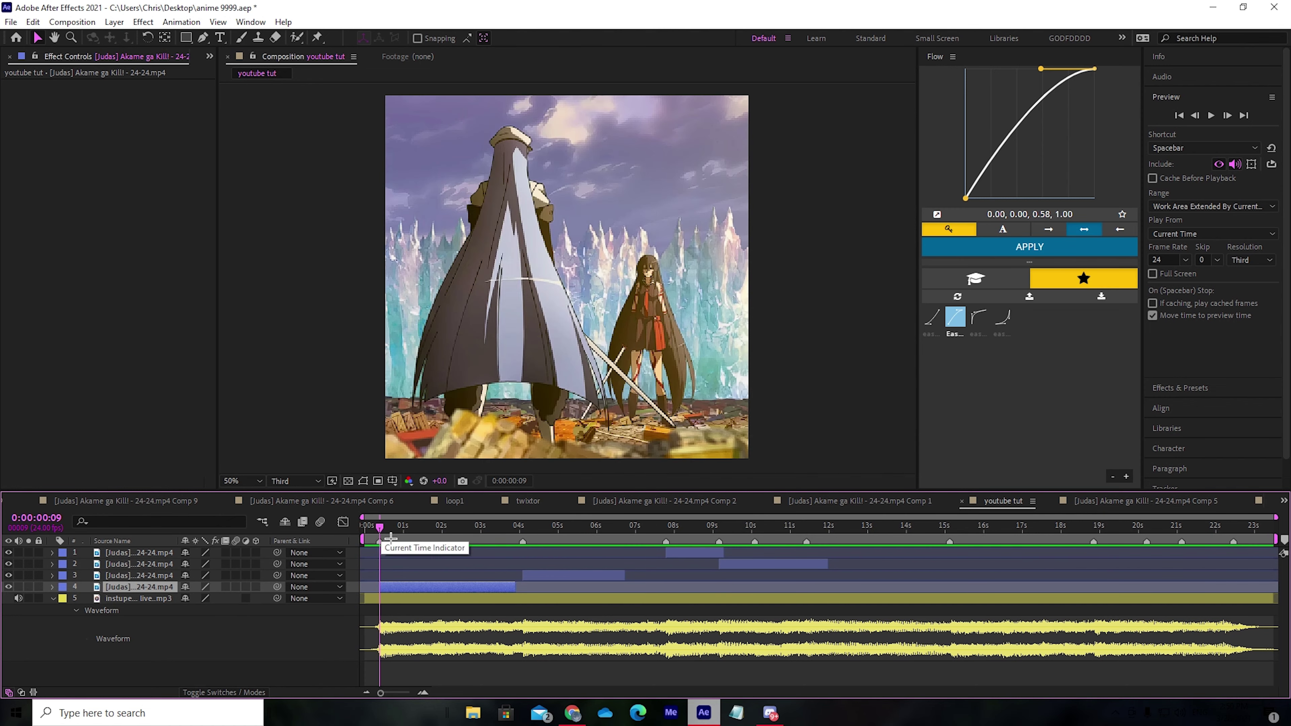
{"action": "key", "text": "ctrl+space"}
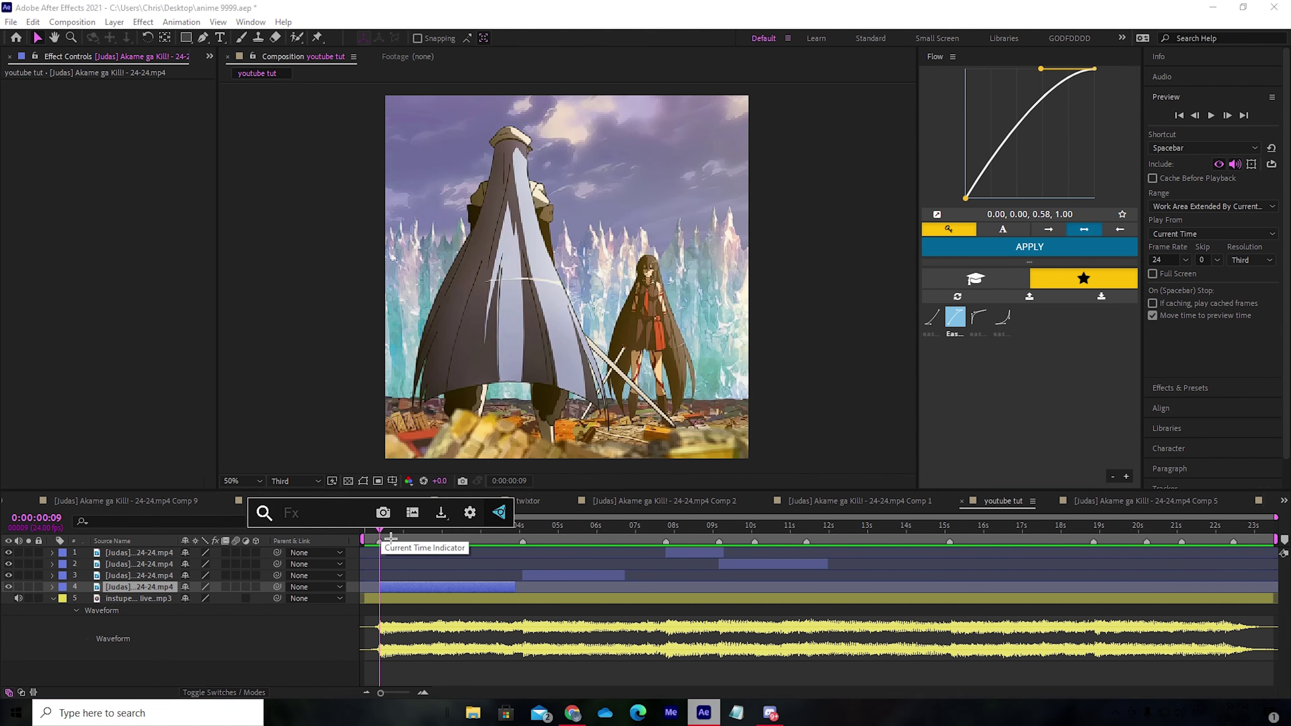
{"action": "type", "text": "twixtor"}
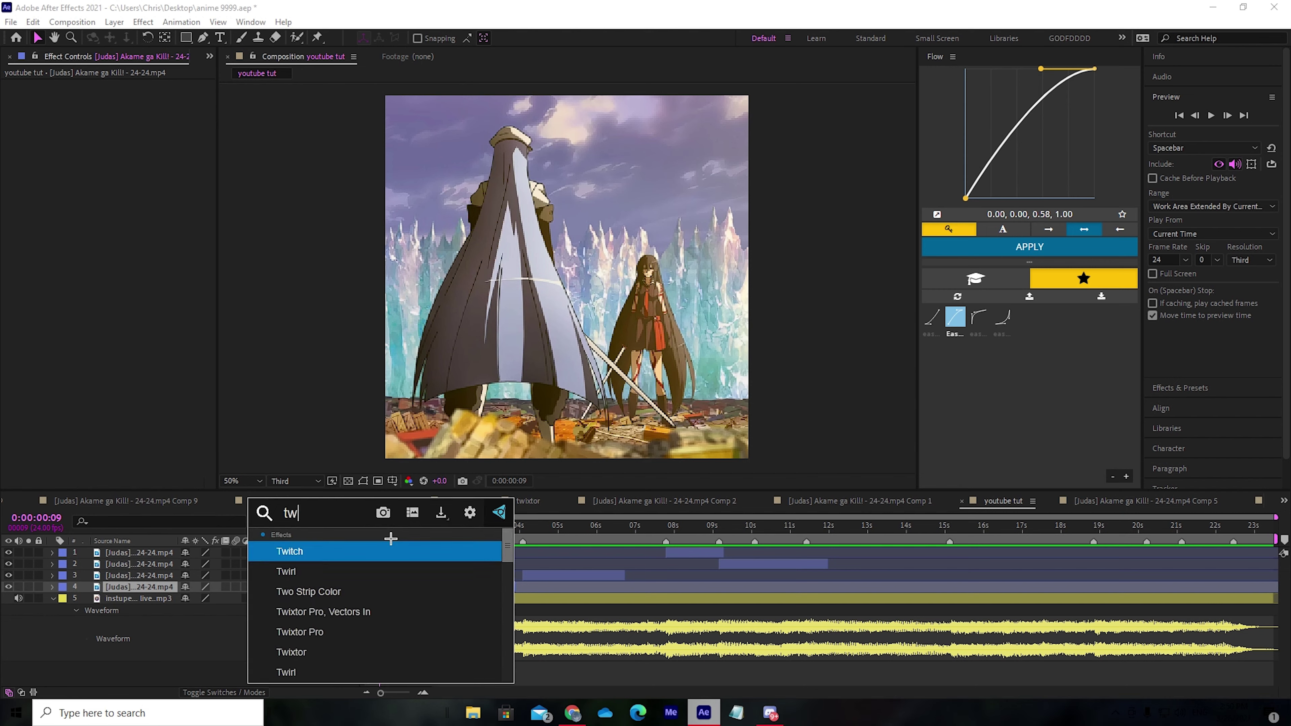
{"action": "left_click", "coordinate": [366, 572]}
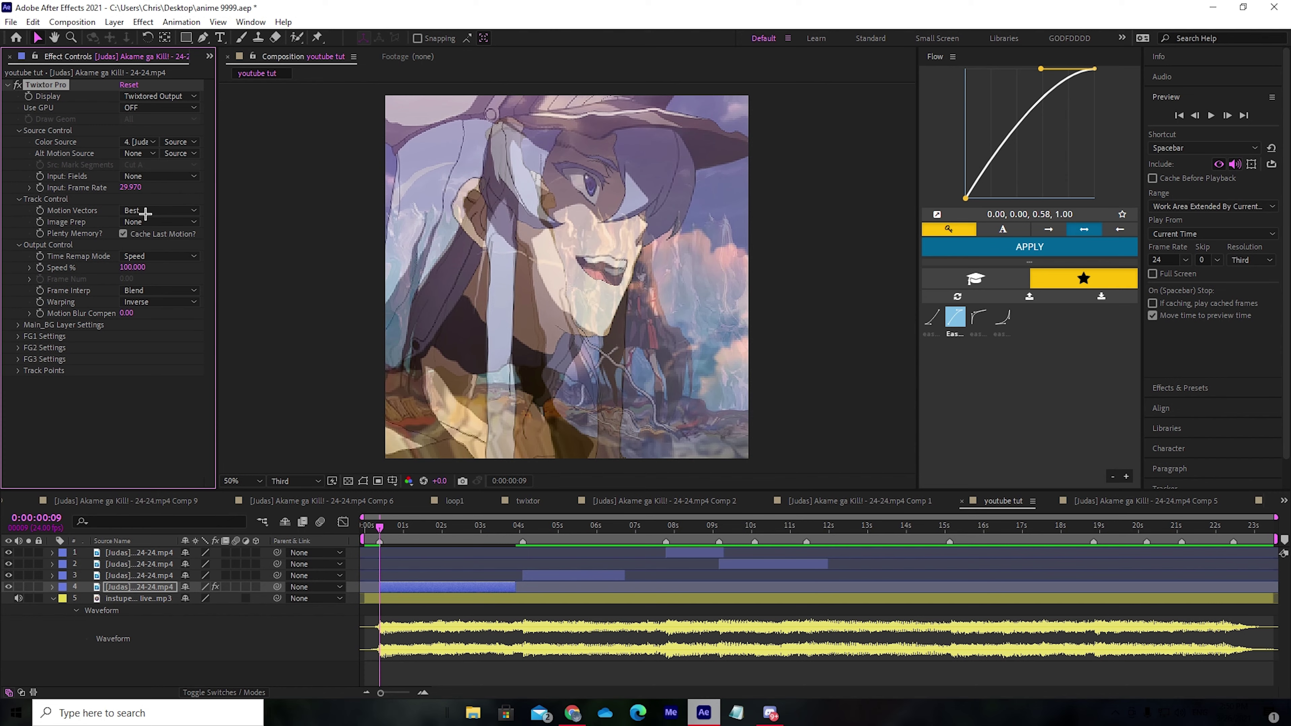
- Set Twixtor's input frame rate to 7, image prep to Contrast/Edge Enhance and motion vectors to Best
{"action": "left_click", "coordinate": [131, 188]}
{"action": "type", "text": "7"}
{"action": "key", "text": "Return"}
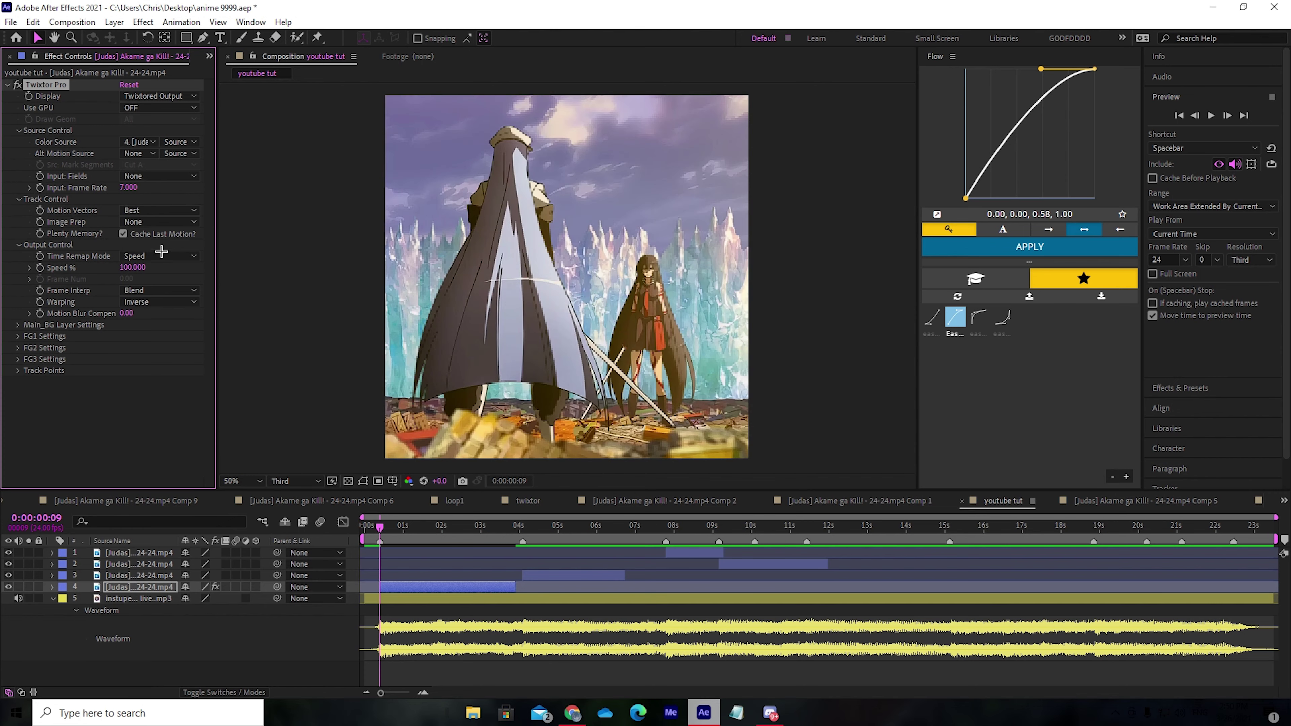
{"action": "left_click", "coordinate": [166, 229]}
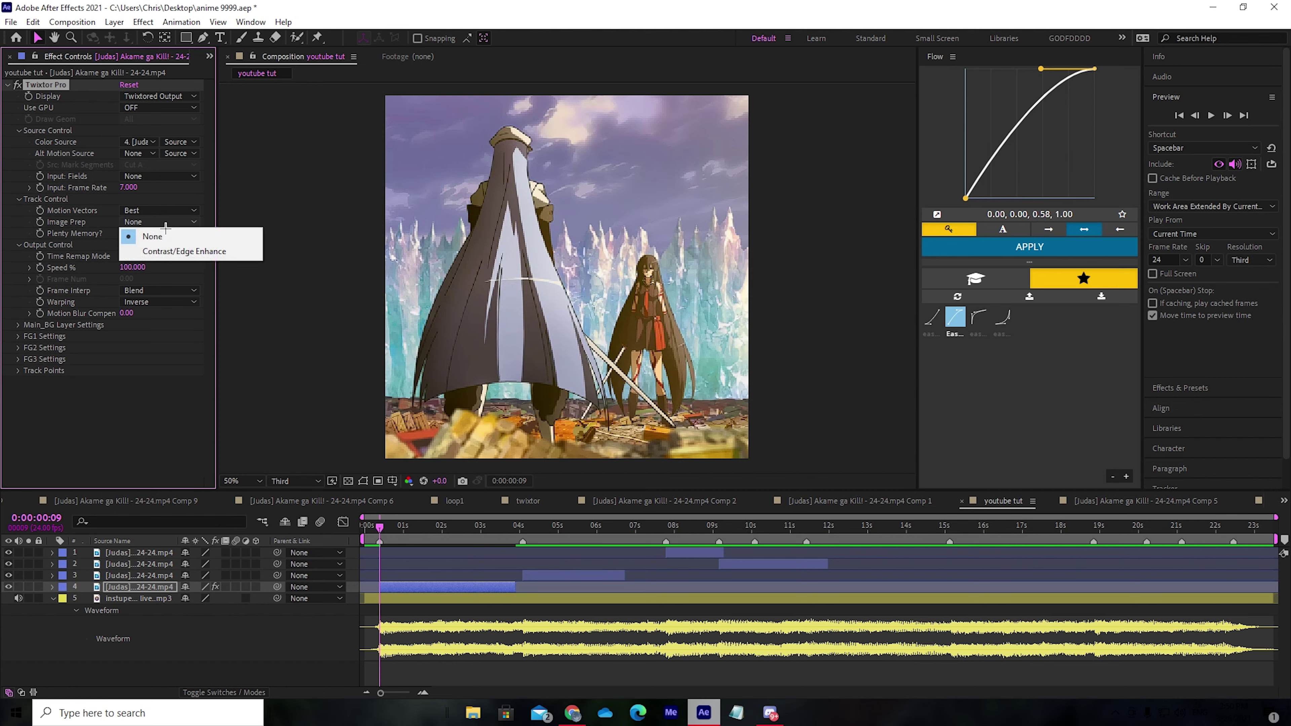
{"action": "left_click", "coordinate": [173, 252]}
{"action": "left_click", "coordinate": [168, 210]}
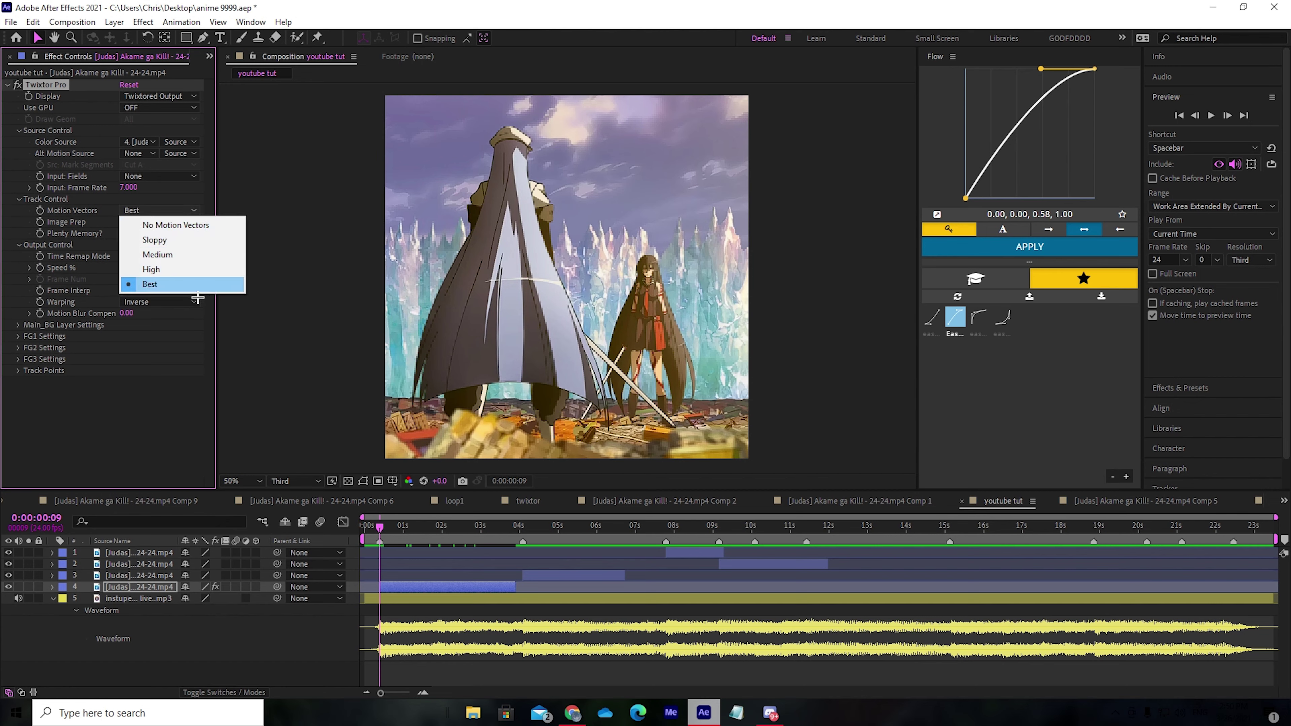
{"action": "left_click", "coordinate": [197, 284]}
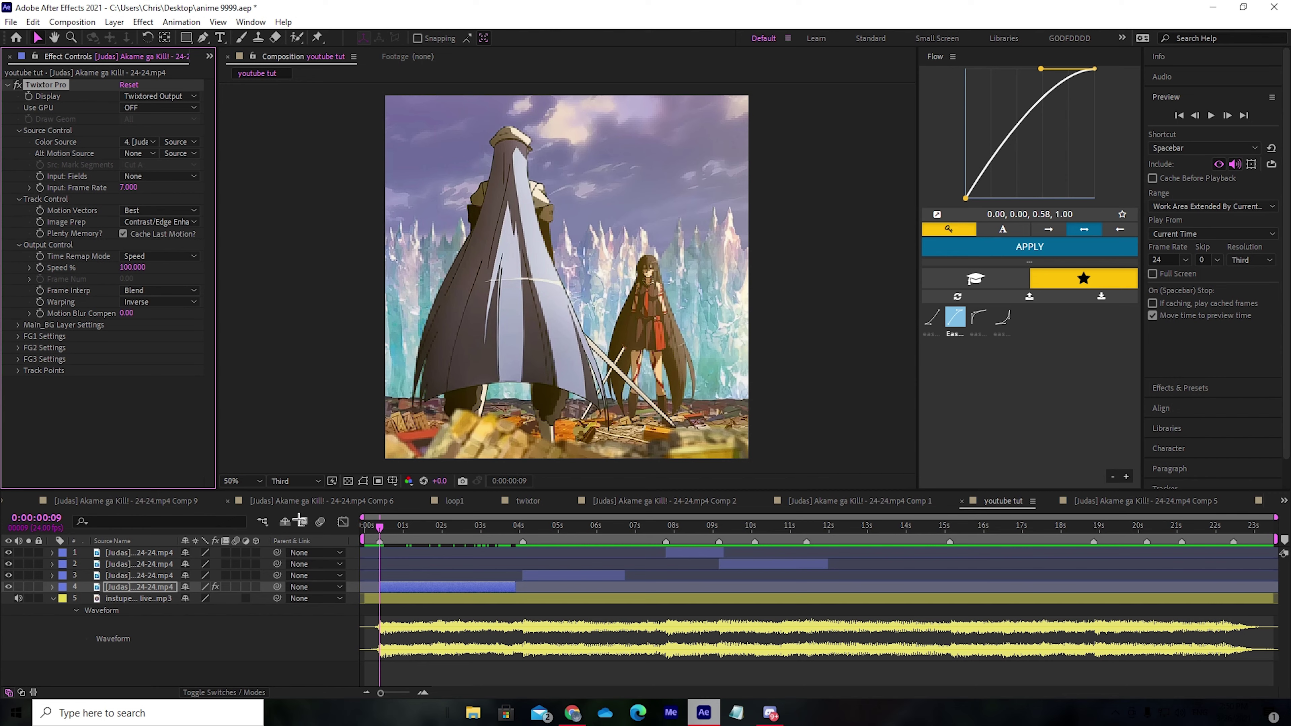
- Enable keyframing for Twixtor's Speed % at 0:00:00:09 and scrub through the layer 4 clip
{"action": "left_click", "coordinate": [40, 268]}
{"action": "left_click", "coordinate": [457, 529]}
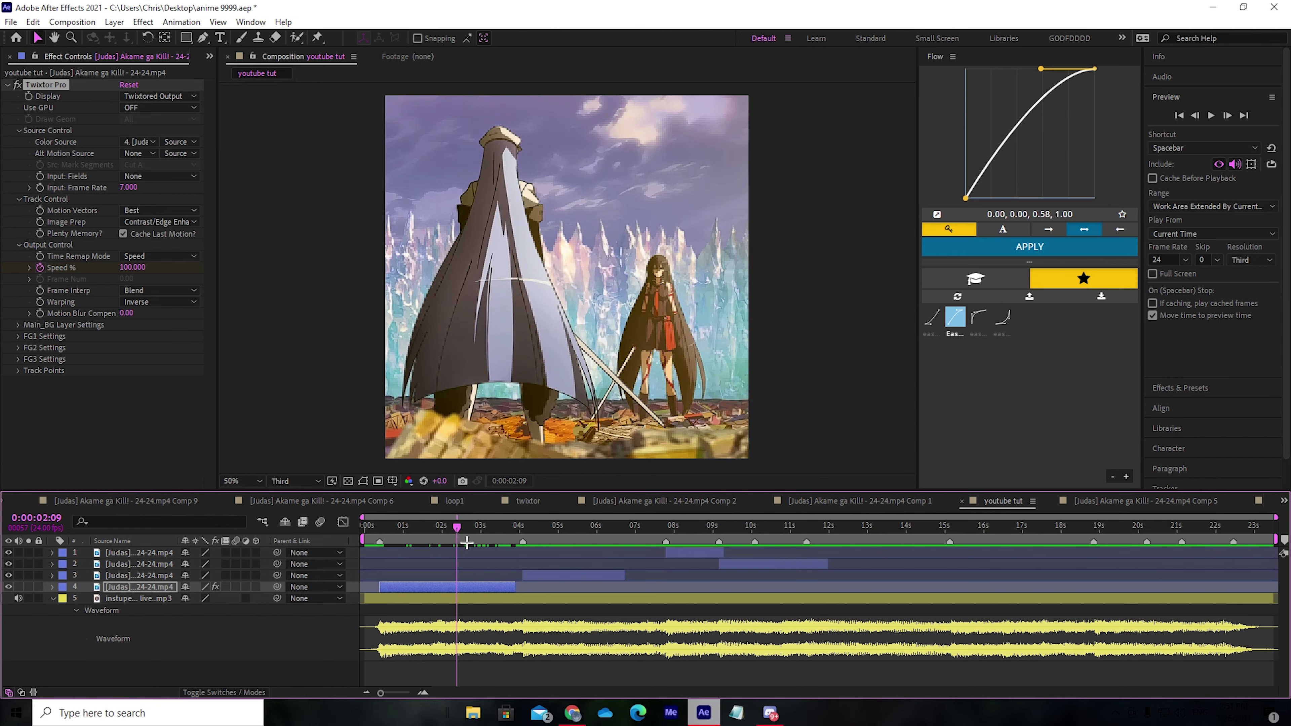
{"action": "left_click_drag", "start_coordinate": [457, 527], "coordinate": [435, 528]}
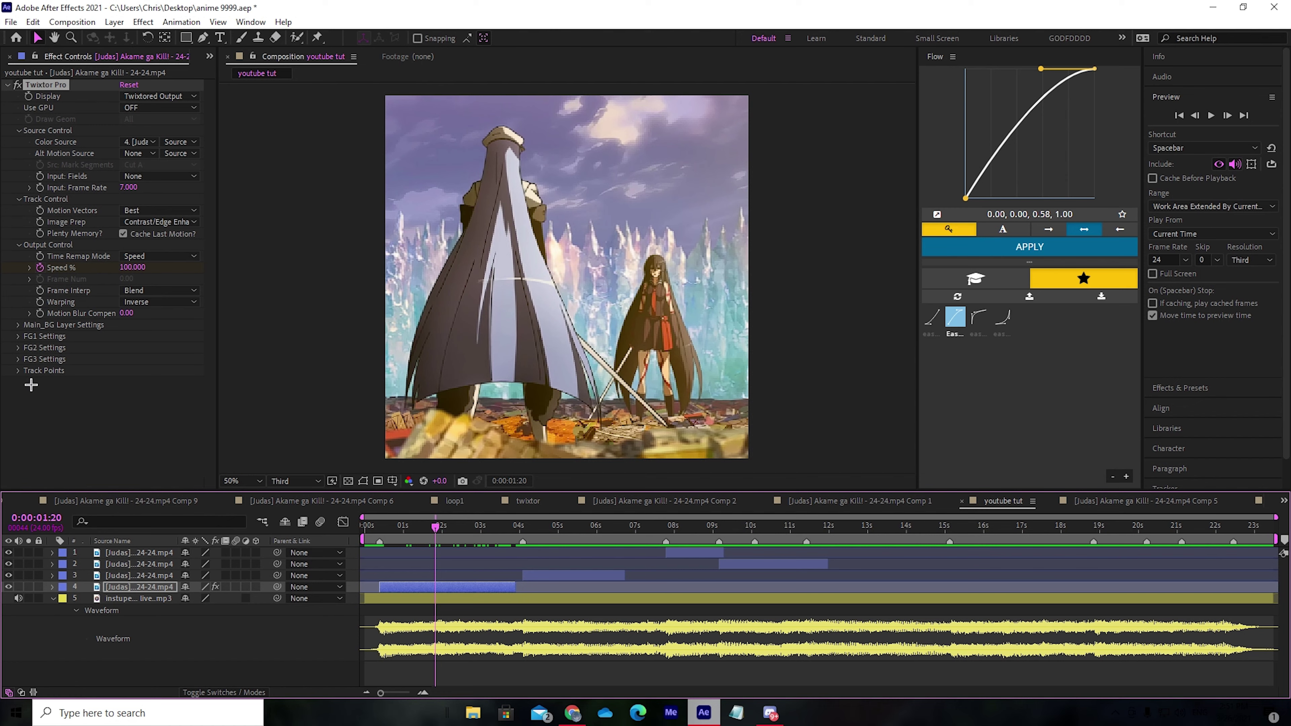
- Set Twixtor's warping to Inverse w/ Smart Blend and expand the Main_BG layer settings
{"action": "left_click", "coordinate": [191, 303]}
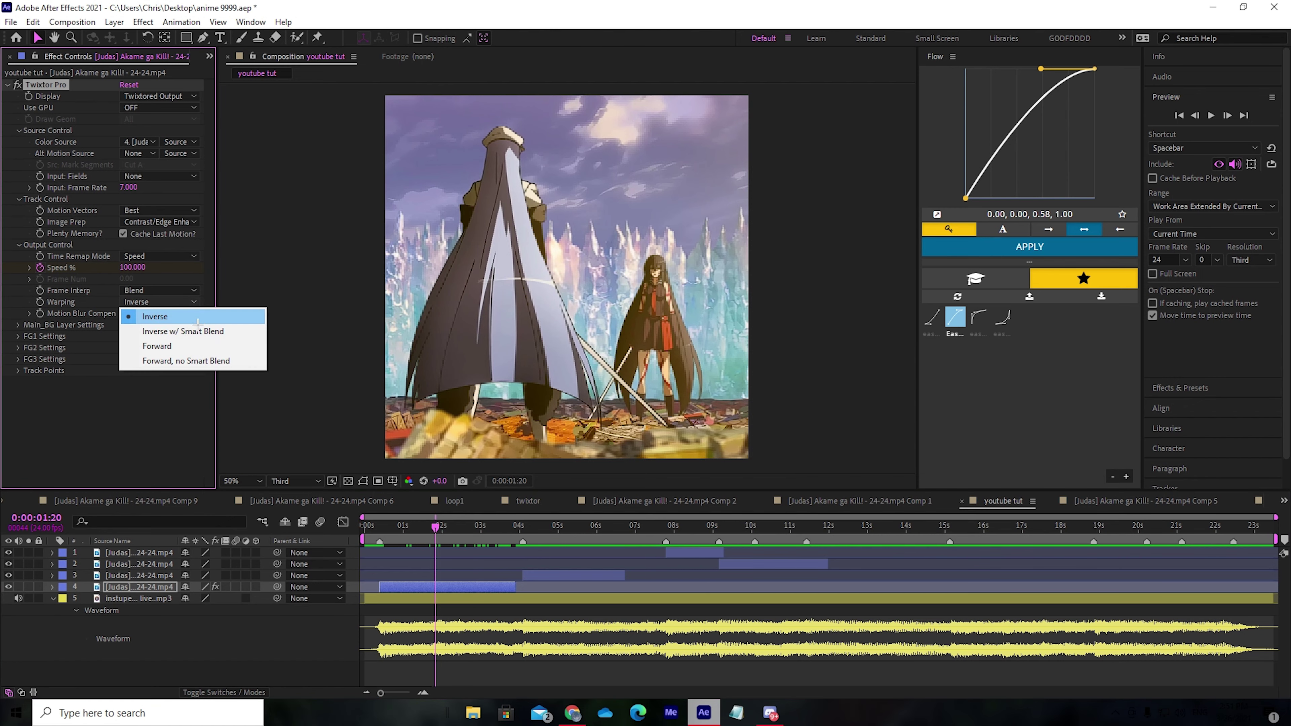
{"action": "left_click", "coordinate": [199, 330]}
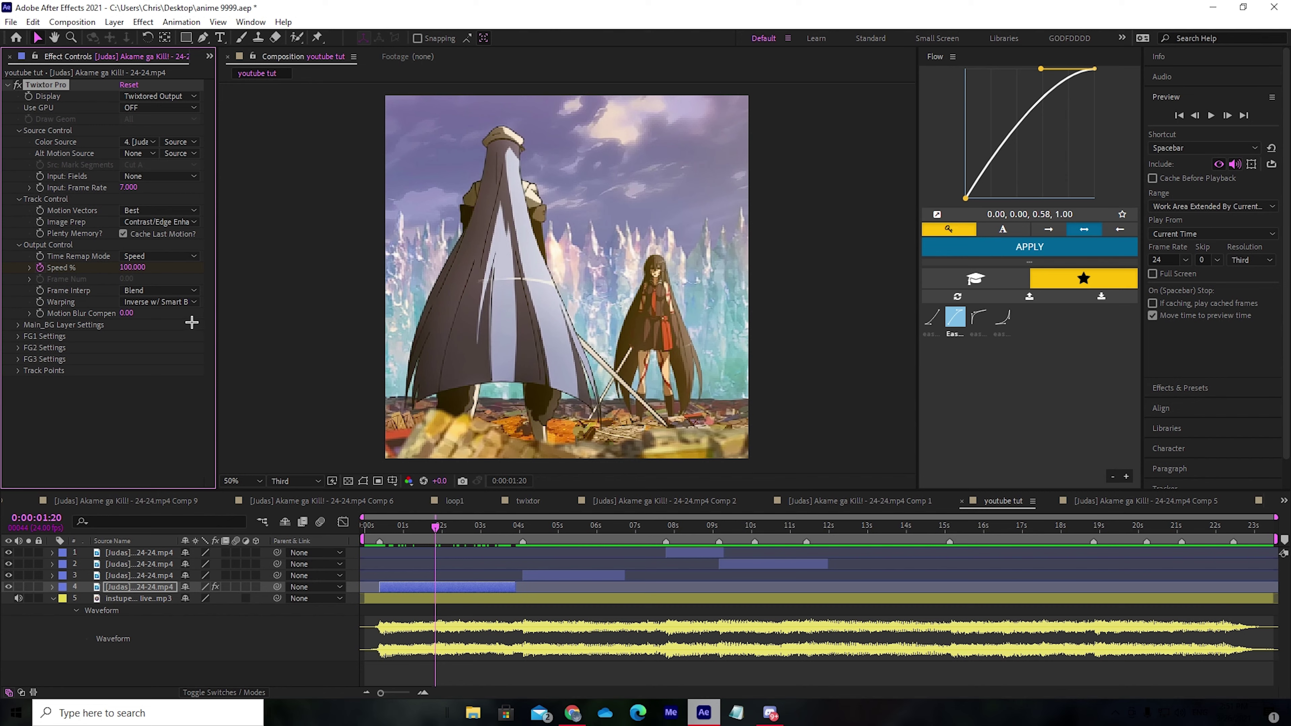
{"action": "left_click", "coordinate": [192, 302]}
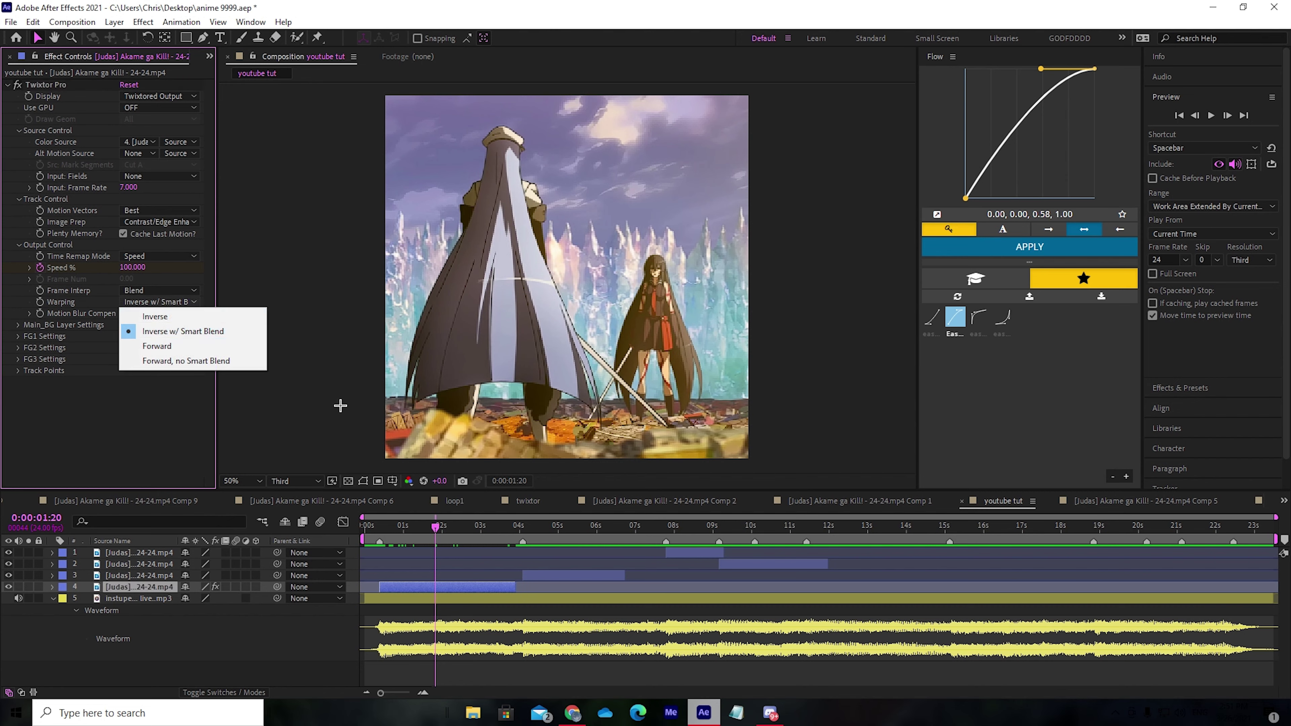
{"action": "left_click", "coordinate": [25, 327]}
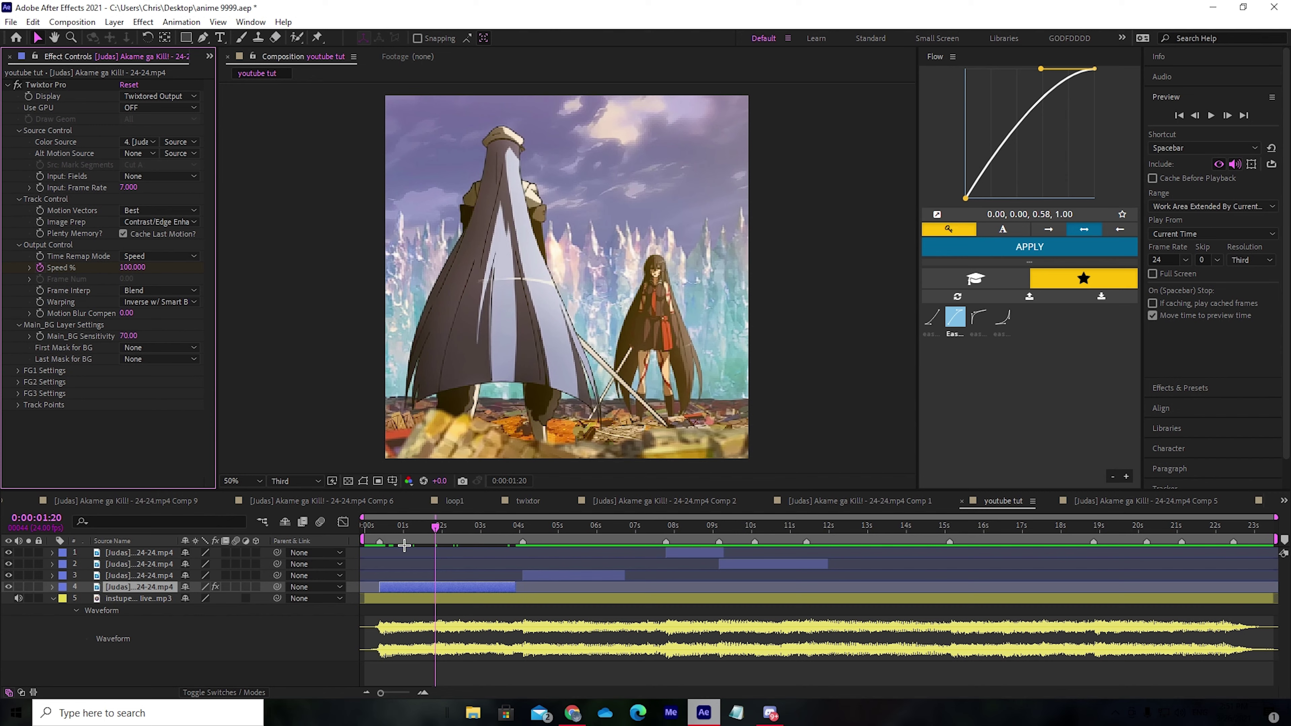
- Return to 0:00:00:09 and select the Twixtor Pro effect on the layer 4 clip
{"action": "left_click", "coordinate": [382, 542]}
{"action": "key", "text": "Page_Up"}
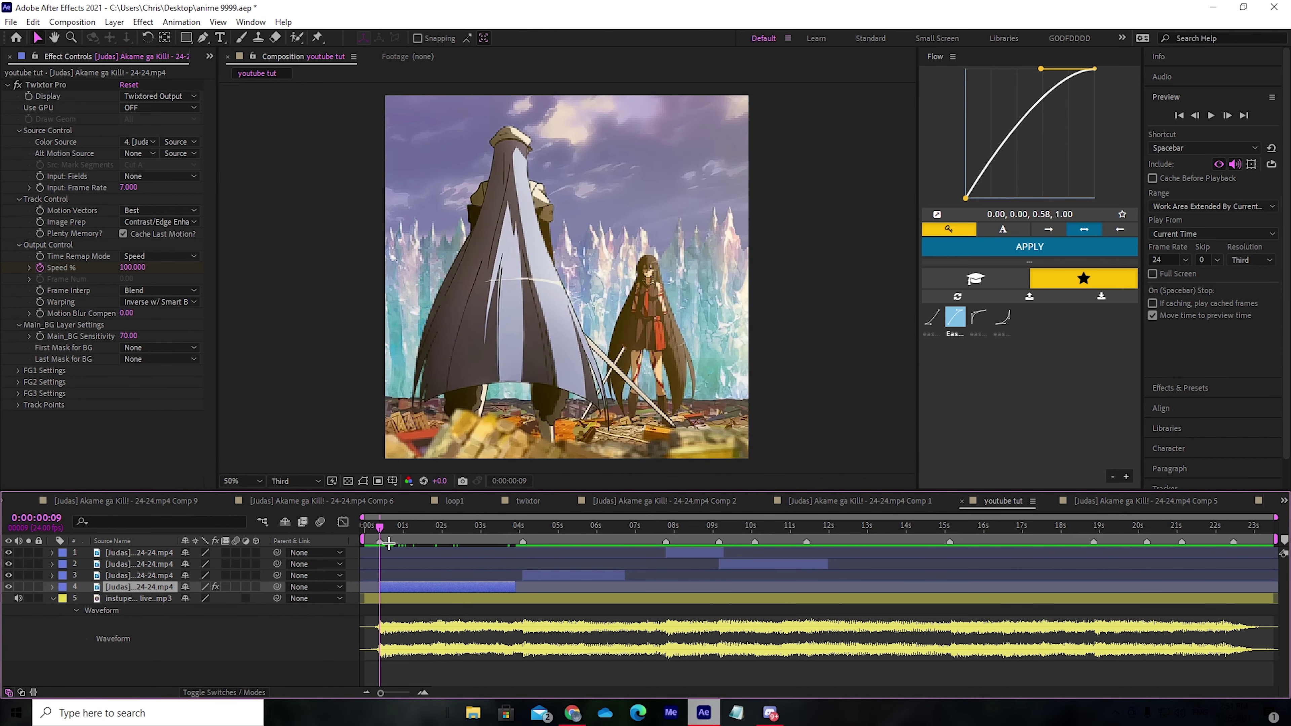
{"action": "left_click", "coordinate": [55, 85]}
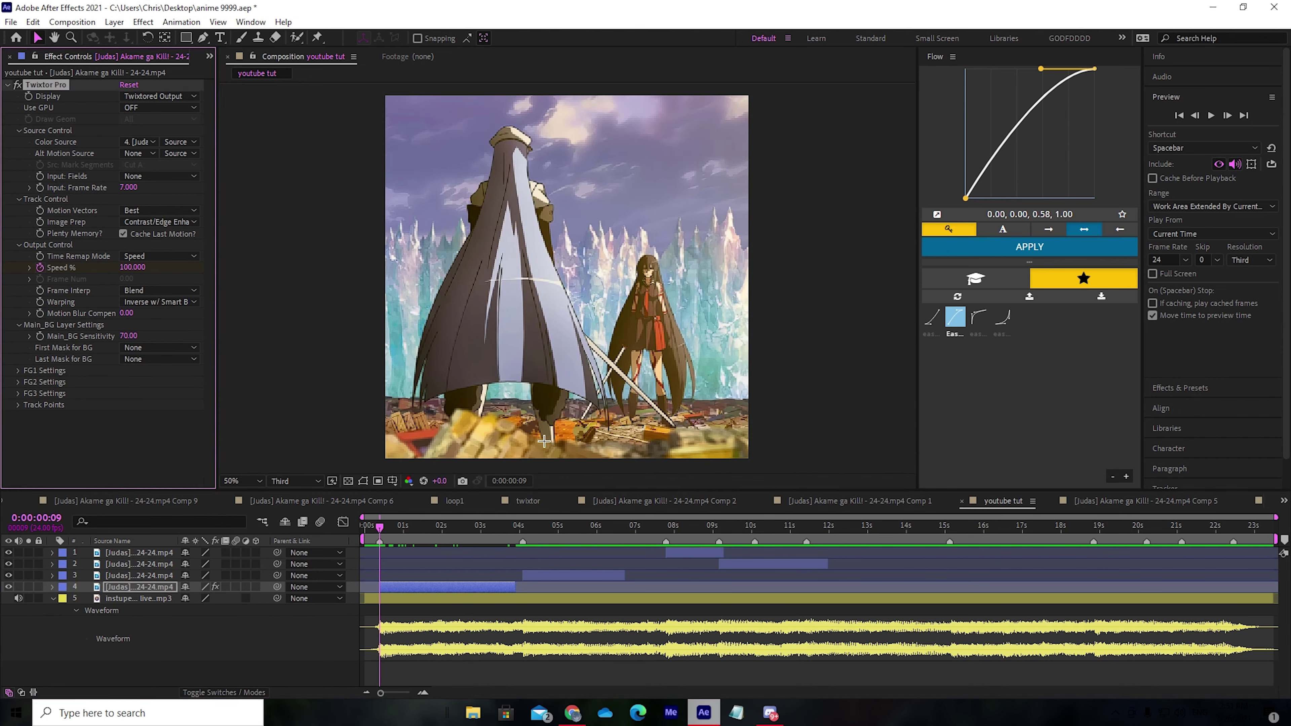
- Apply the "cruel faster twix setting anime" preset to the layer 3 clip at its start, 0:00:04:02
{"action": "left_click", "coordinate": [536, 578]}
{"action": "key", "text": "i"}
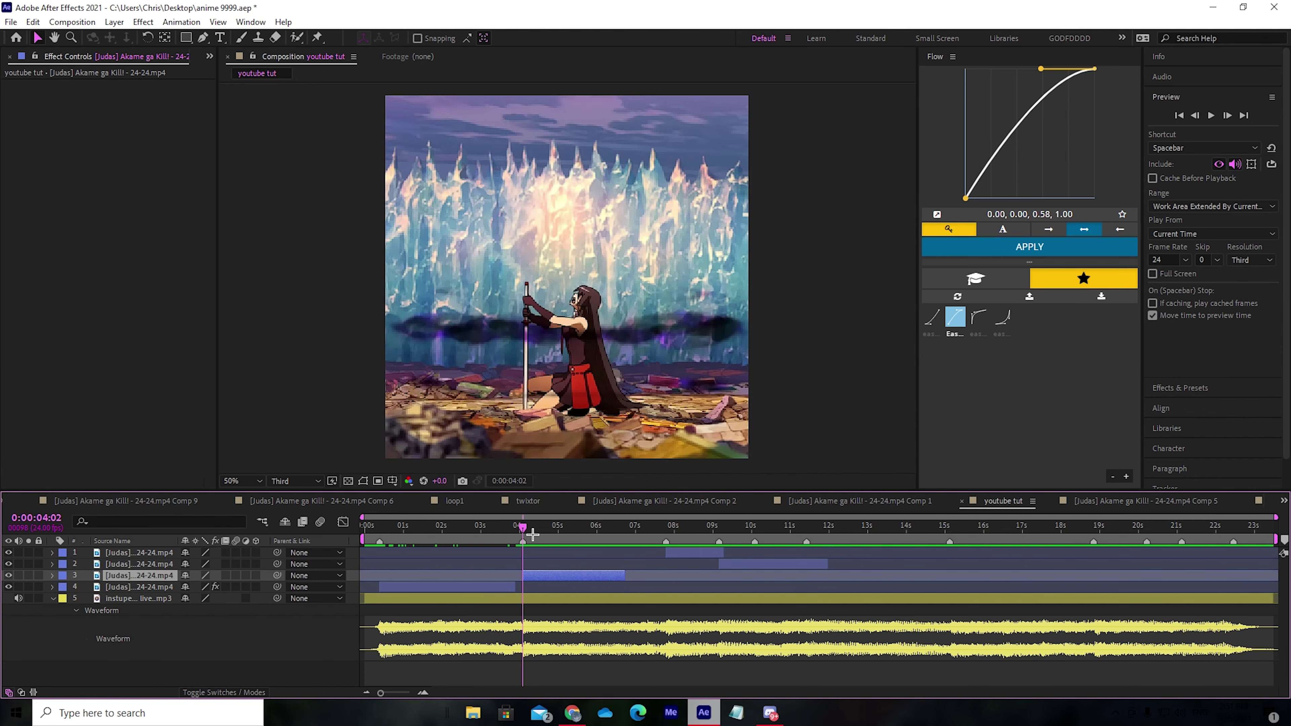
{"action": "key", "text": "ctrl+space"}
{"action": "type", "text": "crust fas"}
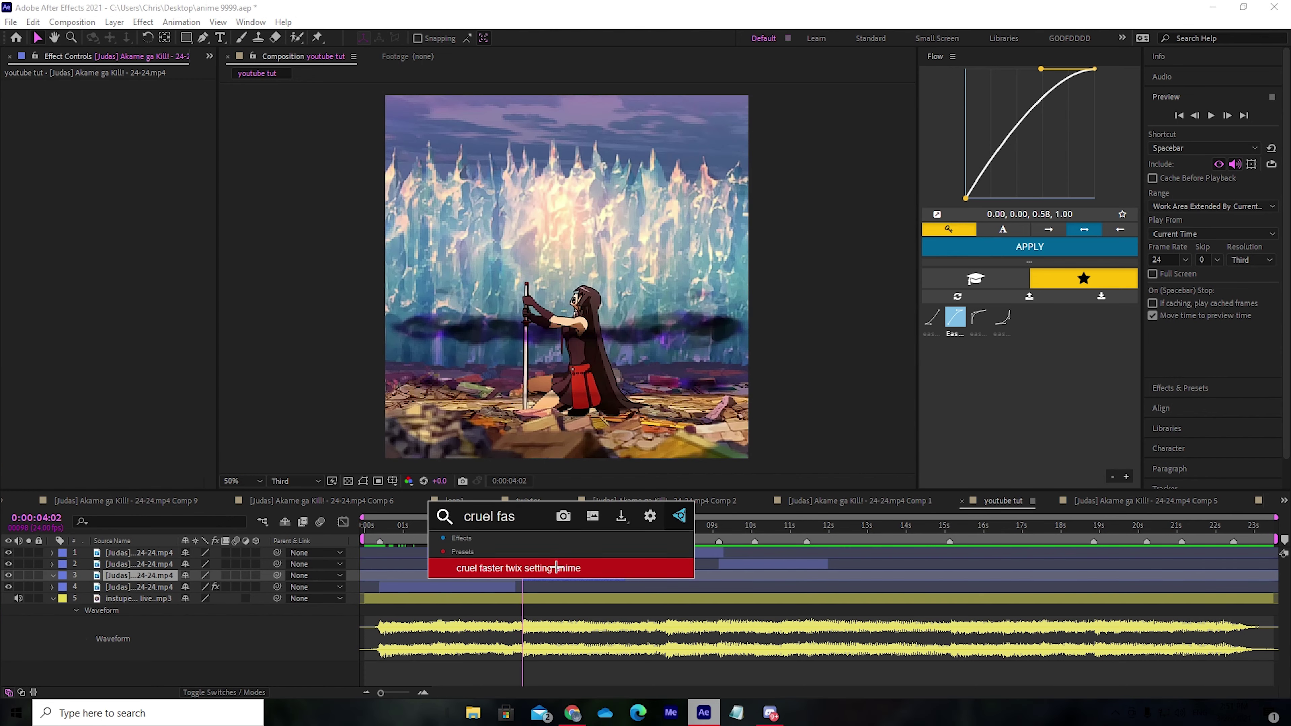
{"action": "left_click", "coordinate": [555, 568]}
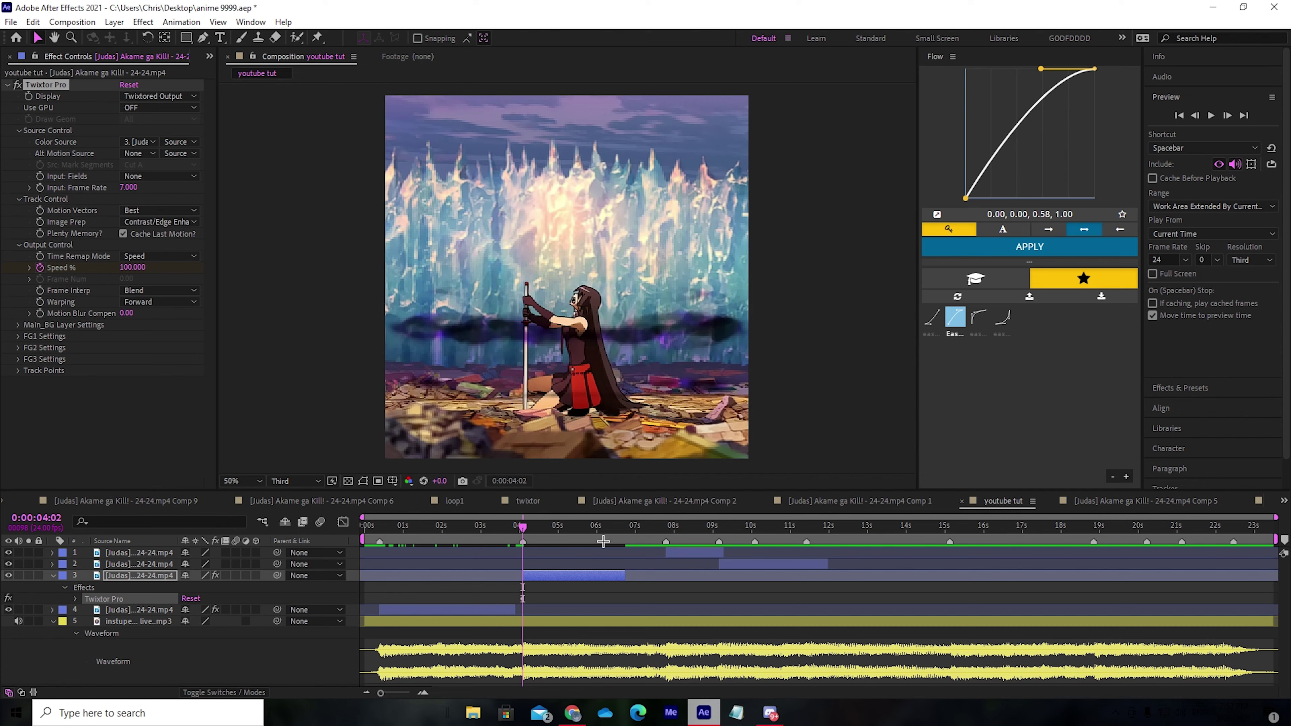
- Apply the "cruel faster twix setting anime" preset to the layer 1 clip at its start, 0:00:07:19
{"action": "left_click", "coordinate": [665, 529]}
{"action": "left_click", "coordinate": [684, 555]}
{"action": "key", "text": "ctrl+space"}
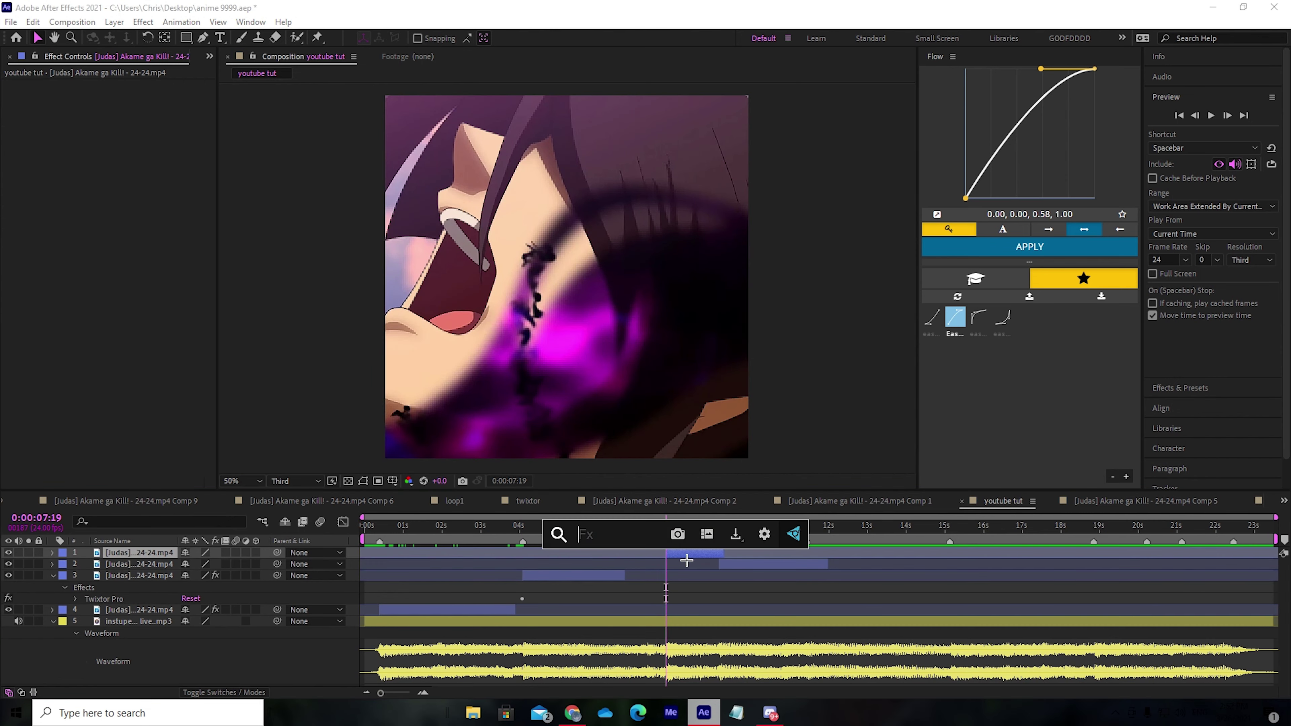
{"action": "type", "text": "cruel fas"}
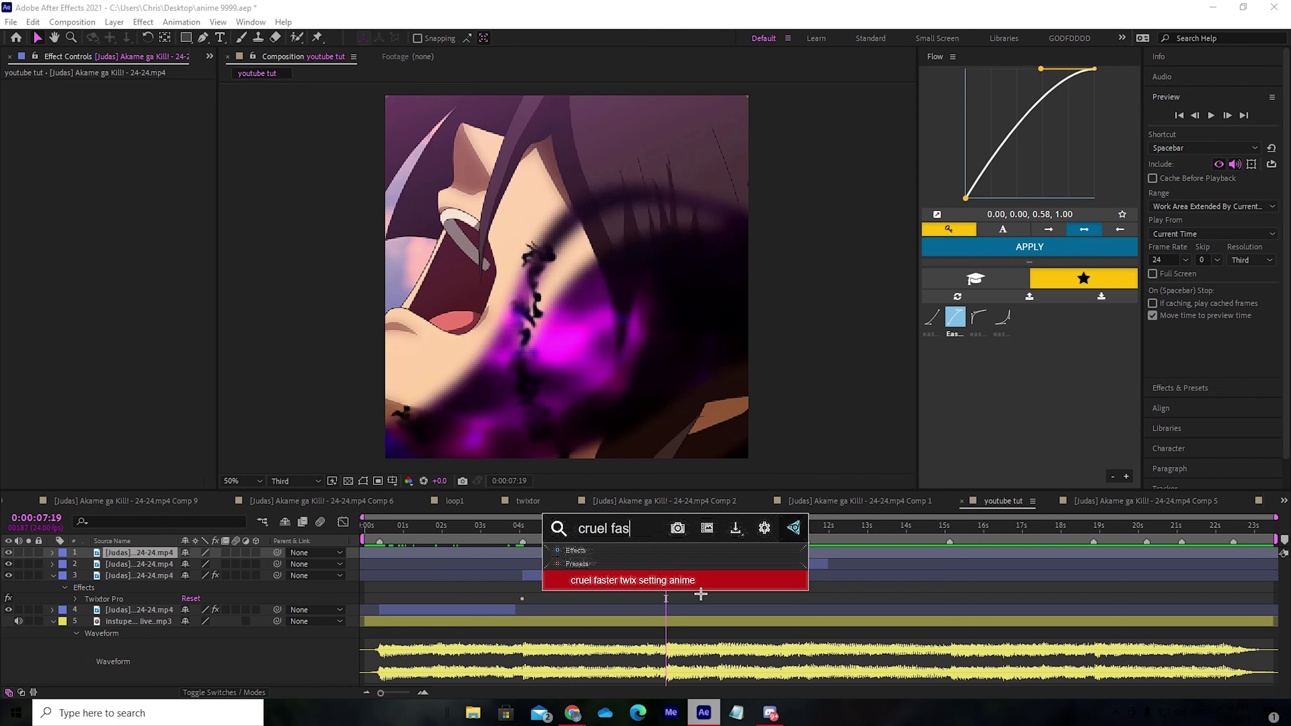
{"action": "key", "text": "Return"}
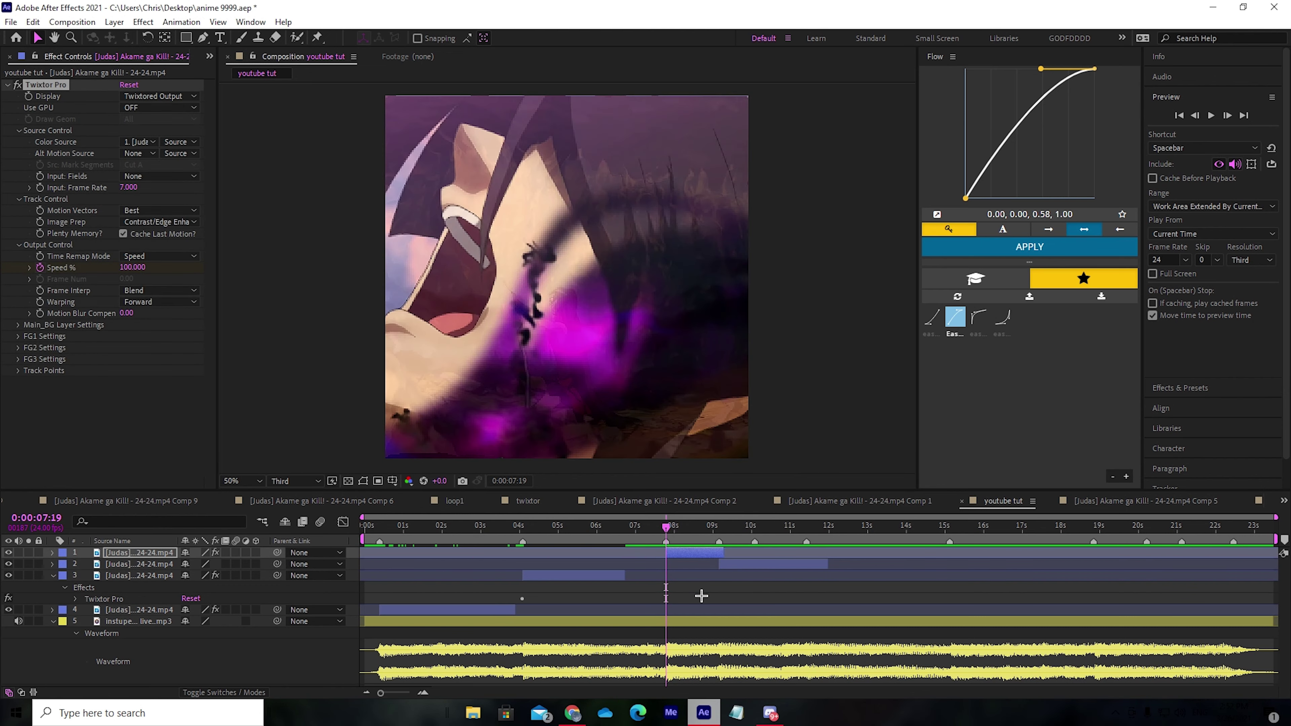
- Trim the end of the layer 3 clip to 0:00:06:15
{"action": "left_click_drag", "start_coordinate": [686, 541], "coordinate": [623, 544]}
{"action": "left_click", "coordinate": [627, 577]}
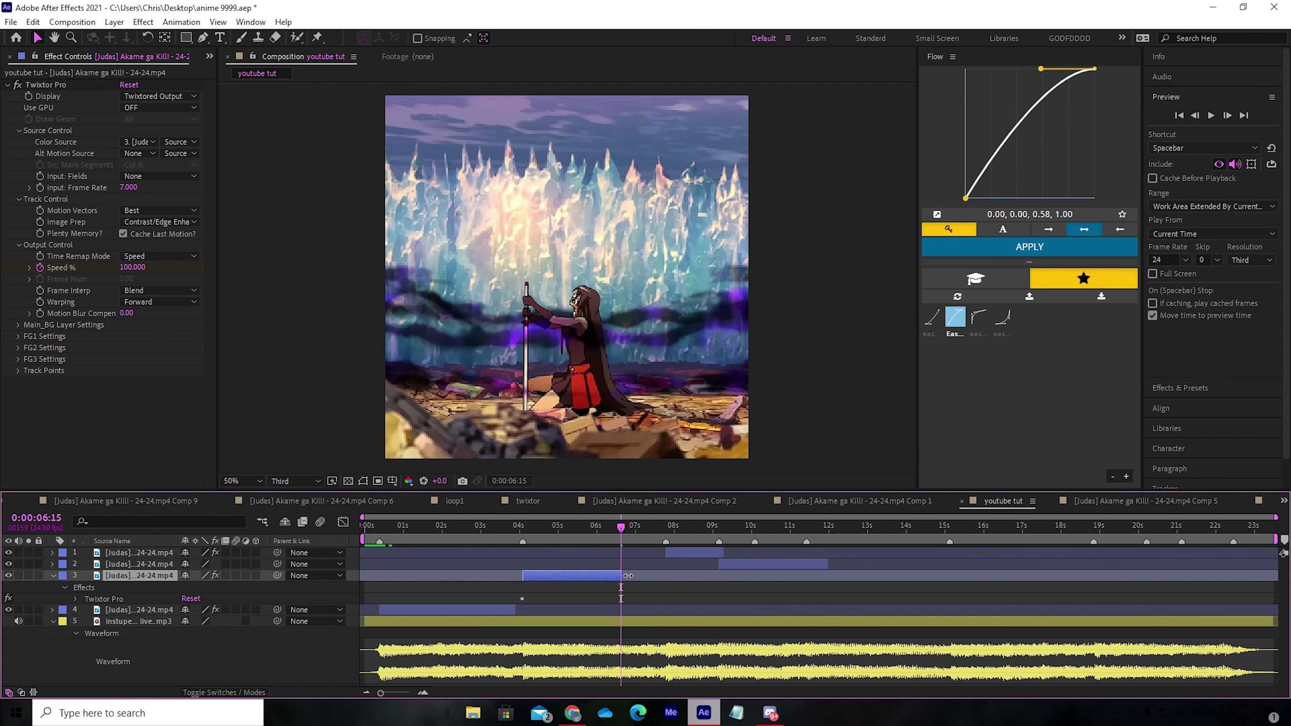
- Apply the "cruel faster twix setting anime" preset to the layer 2 clip at its start, 0:00:09:04
{"action": "left_click_drag", "start_coordinate": [623, 543], "coordinate": [801, 578]}
{"action": "left_click", "coordinate": [772, 565]}
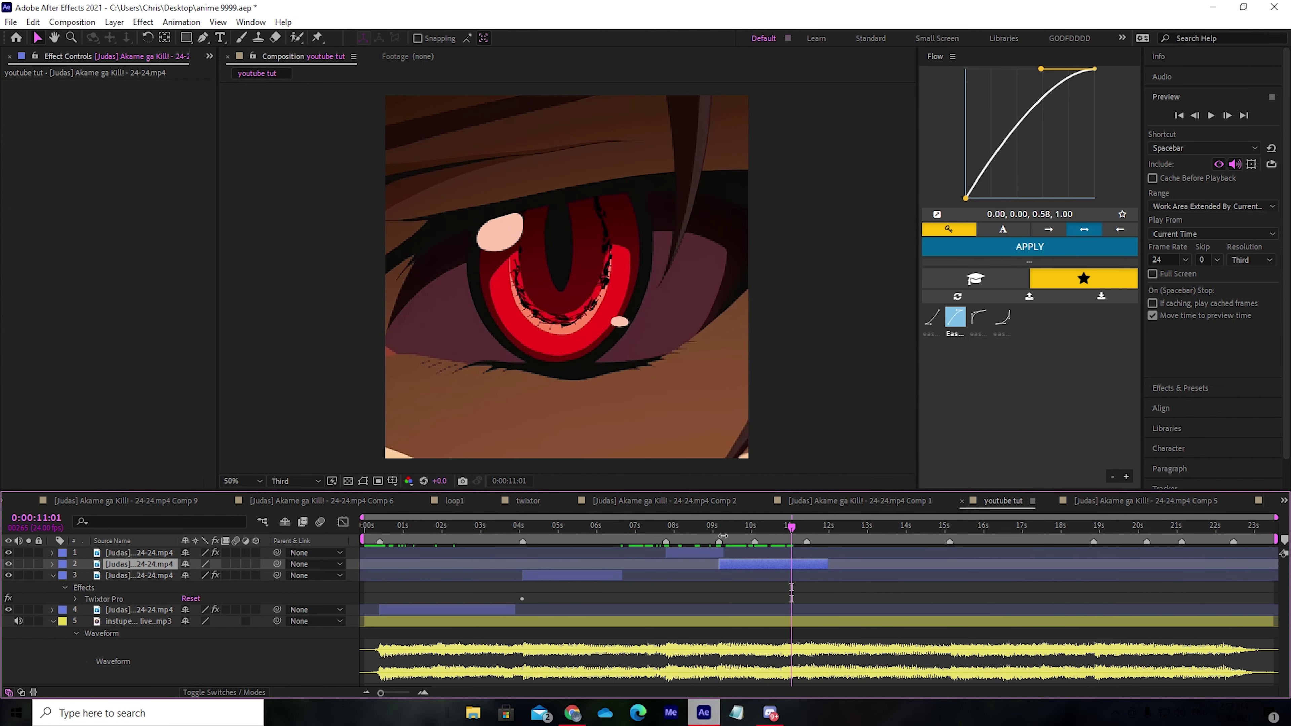
{"action": "left_click", "coordinate": [730, 540]}
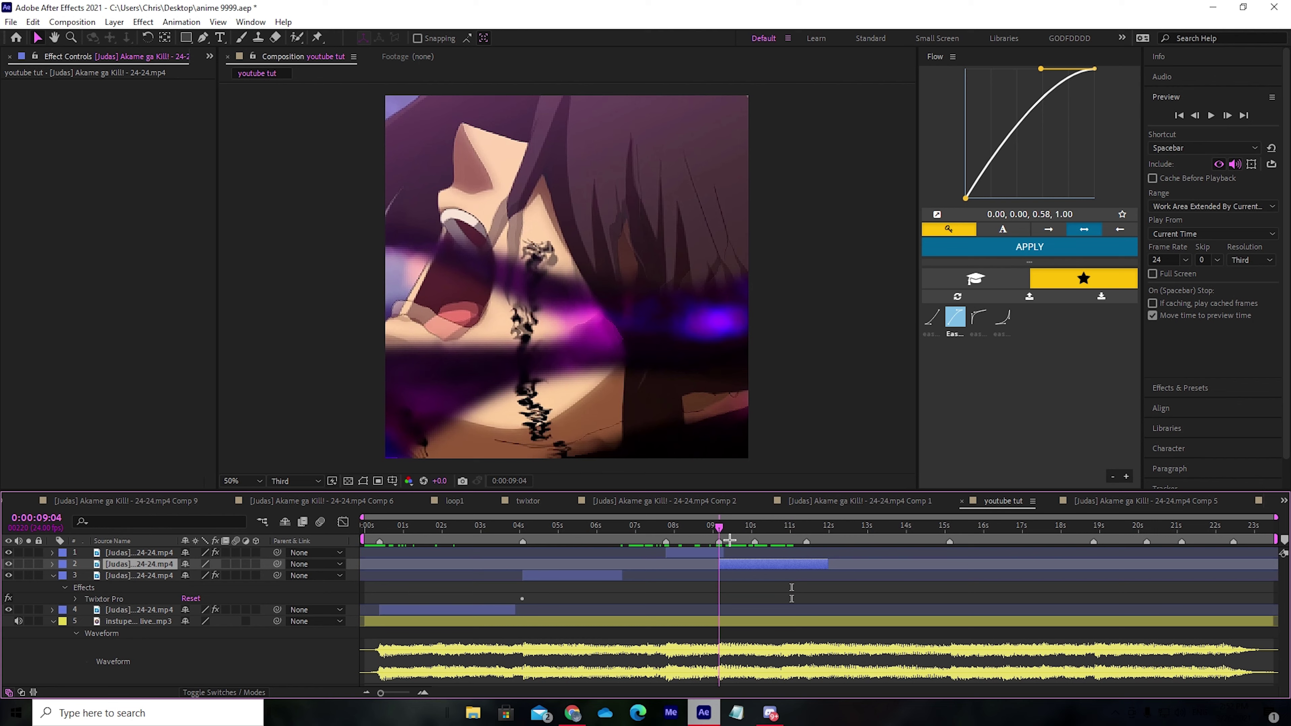
{"action": "key", "text": "ctrl+space"}
{"action": "type", "text": "crue"}
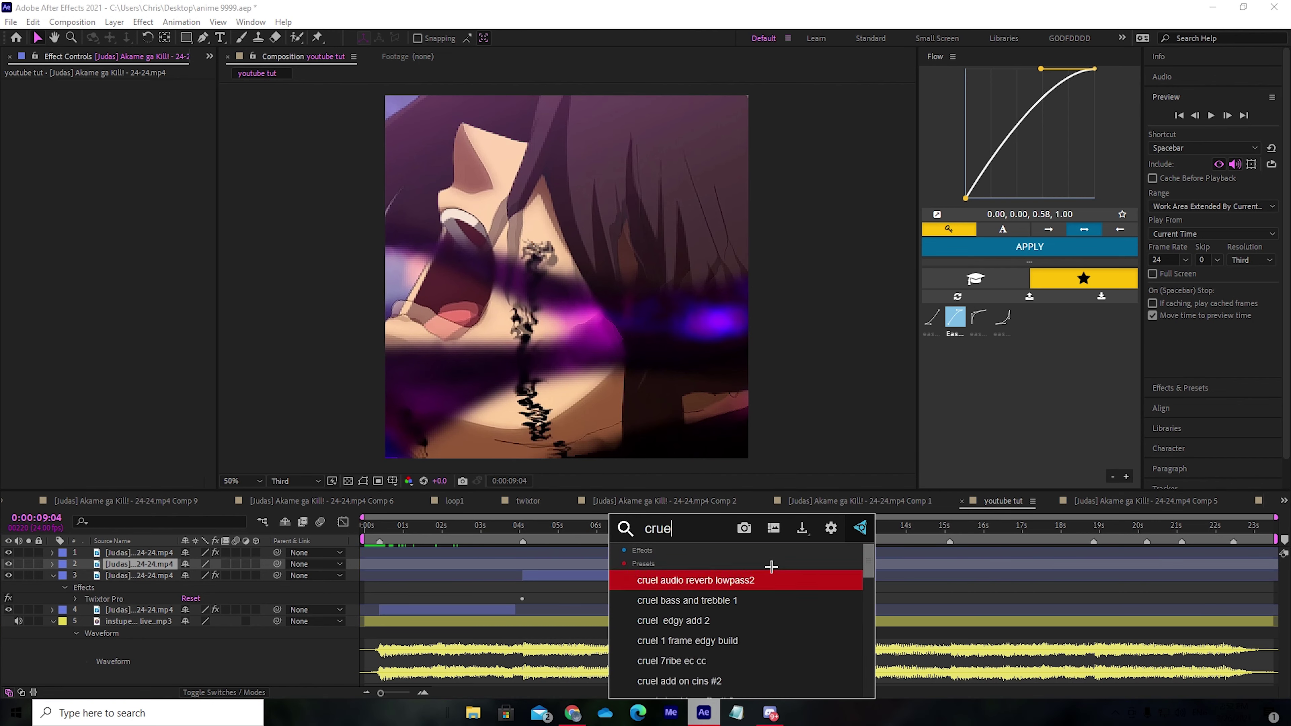
{"action": "type", "text": "l fast"}
{"action": "key", "text": "Return"}
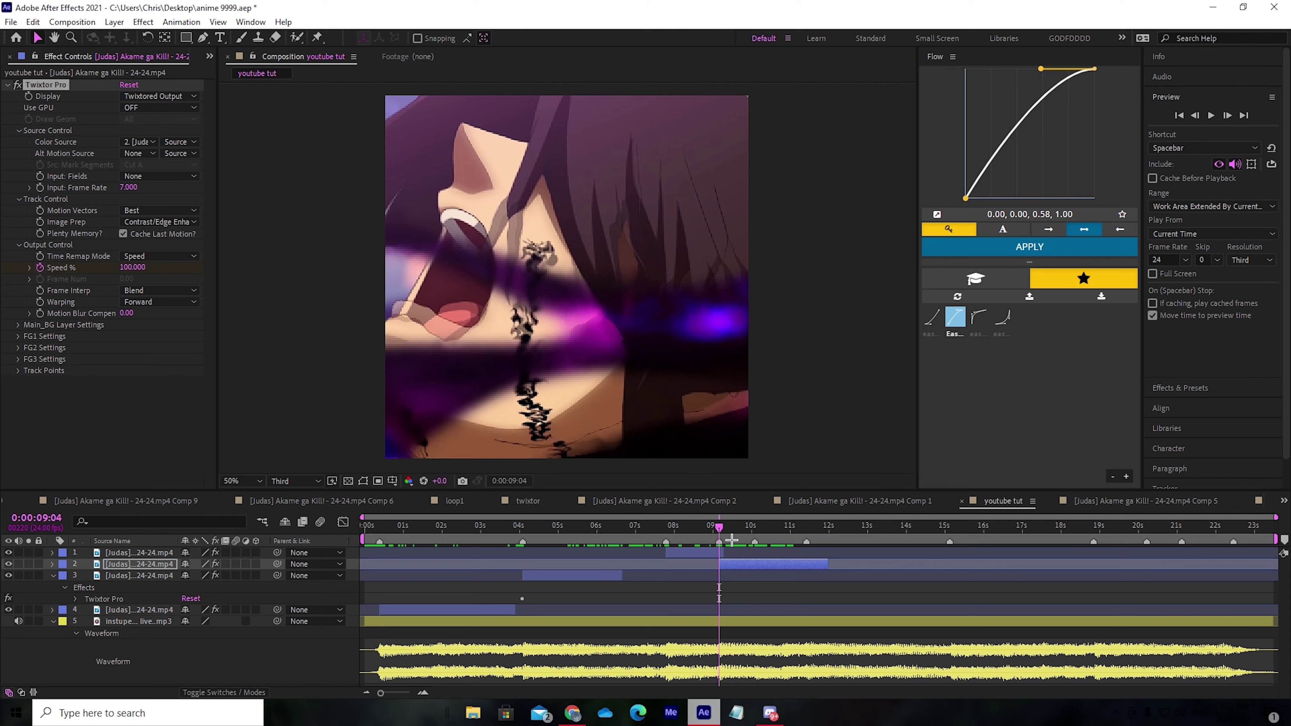
- Scrub through the retimed clips and set the current time to 0:00:00:09, the start of the layer 4 clip
{"action": "left_click_drag", "start_coordinate": [733, 540], "coordinate": [817, 543]}
{"action": "left_click", "coordinate": [465, 540]}
{"action": "left_click_drag", "start_coordinate": [475, 597], "coordinate": [430, 605]}
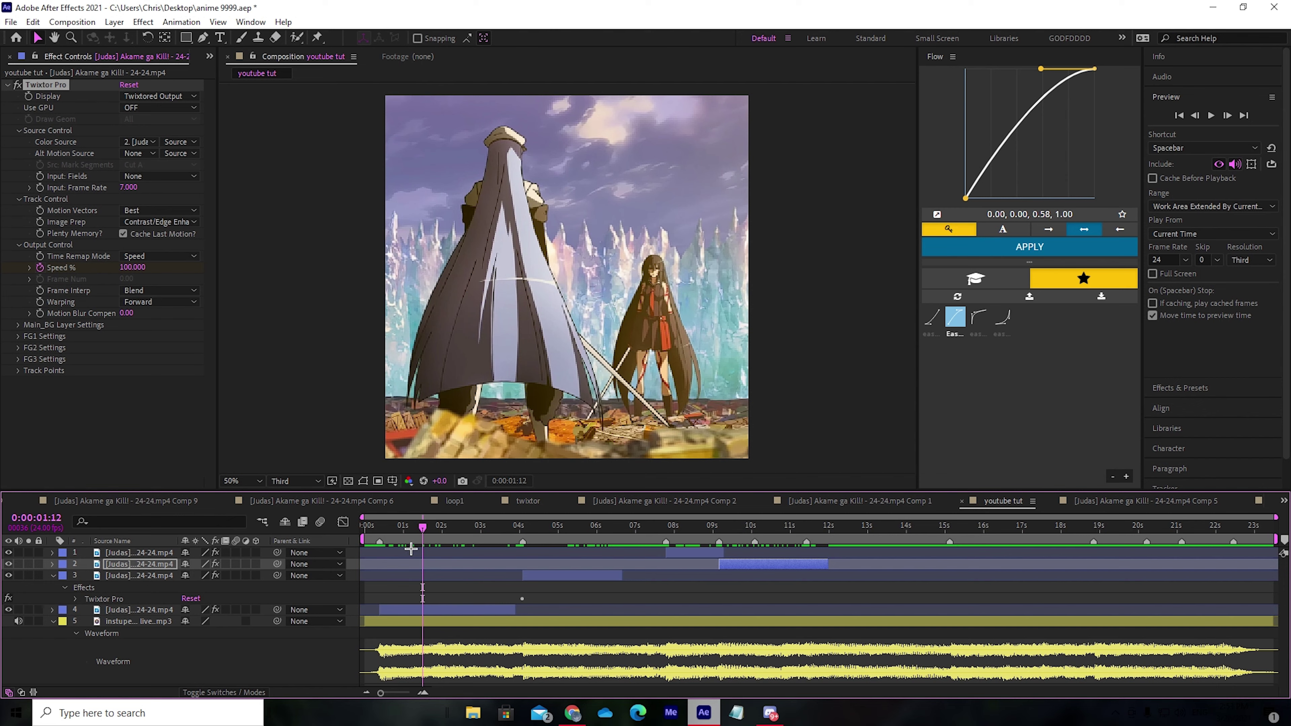
{"action": "left_click", "coordinate": [390, 544]}
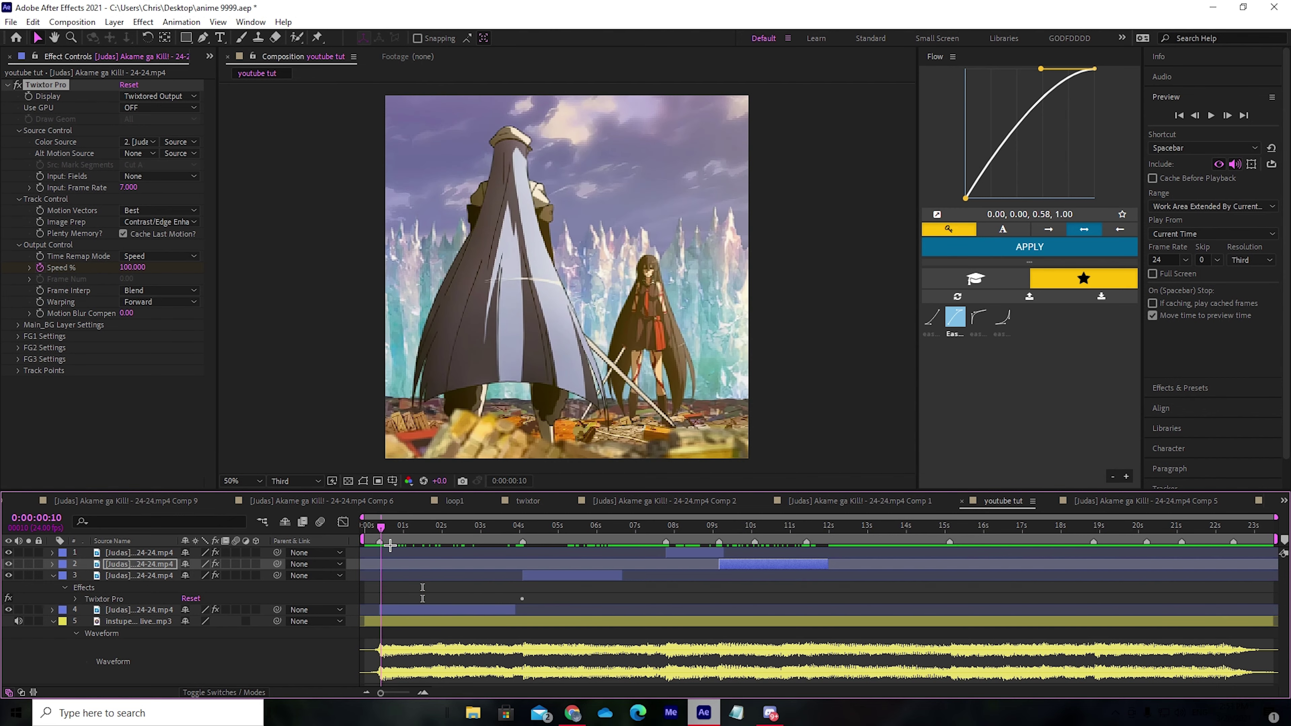
{"action": "left_click_drag", "start_coordinate": [390, 546], "coordinate": [389, 545]}
- Try to pre-compose the layer 4 clip with the composition duration adjusted to the clip's time span, and undo it
{"action": "right_click", "coordinate": [406, 611]}
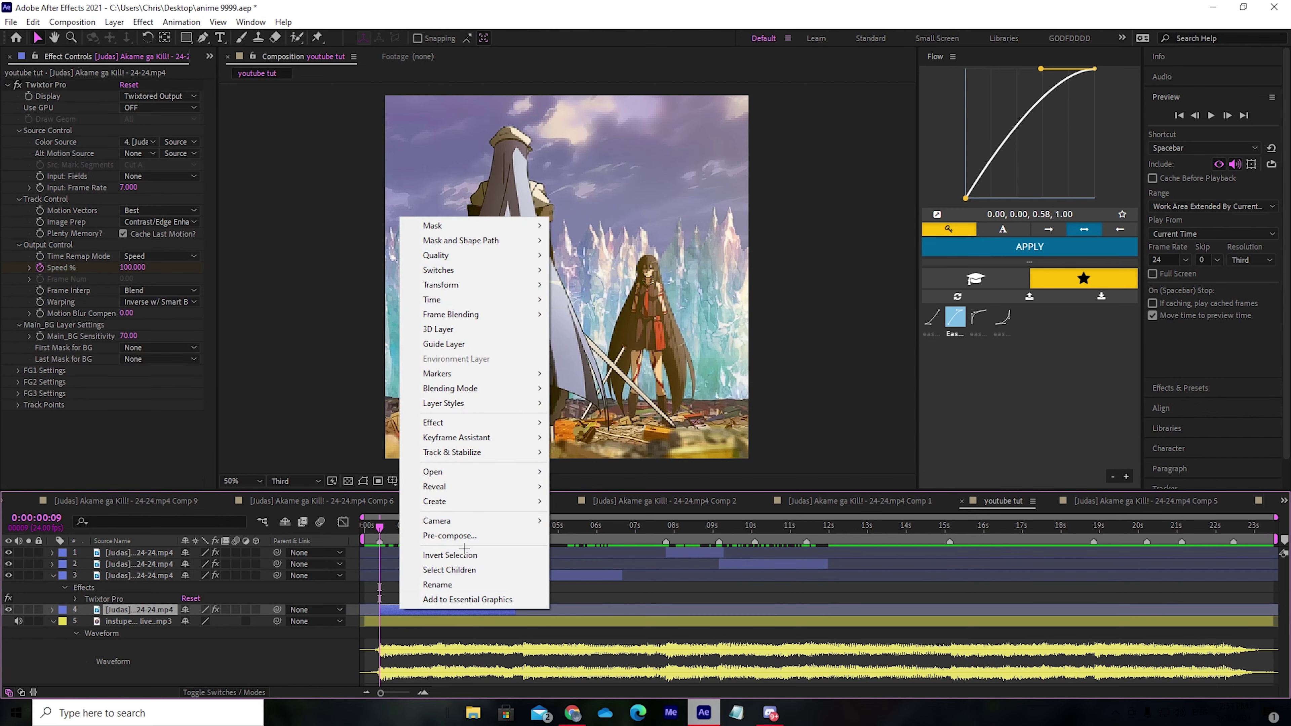
{"action": "left_click", "coordinate": [464, 535]}
{"action": "left_click", "coordinate": [554, 365]}
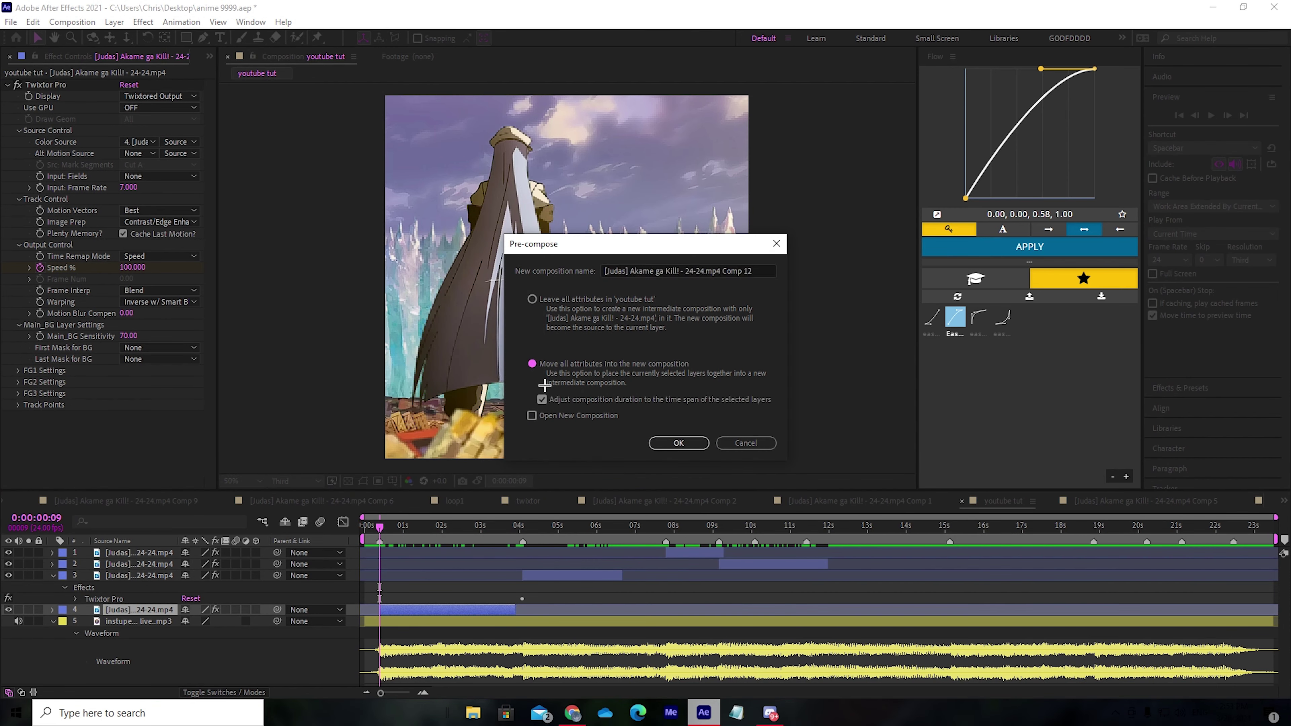
{"action": "left_click", "coordinate": [542, 399]}
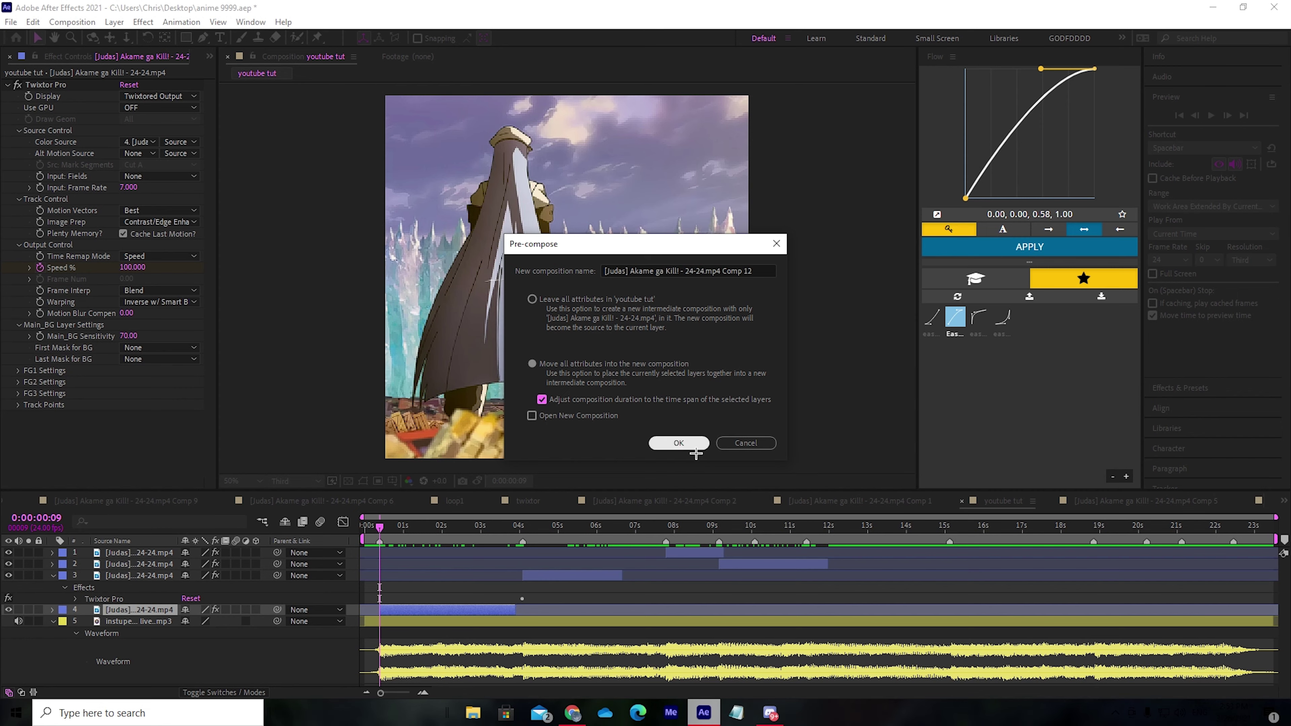
{"action": "left_click", "coordinate": [683, 445]}
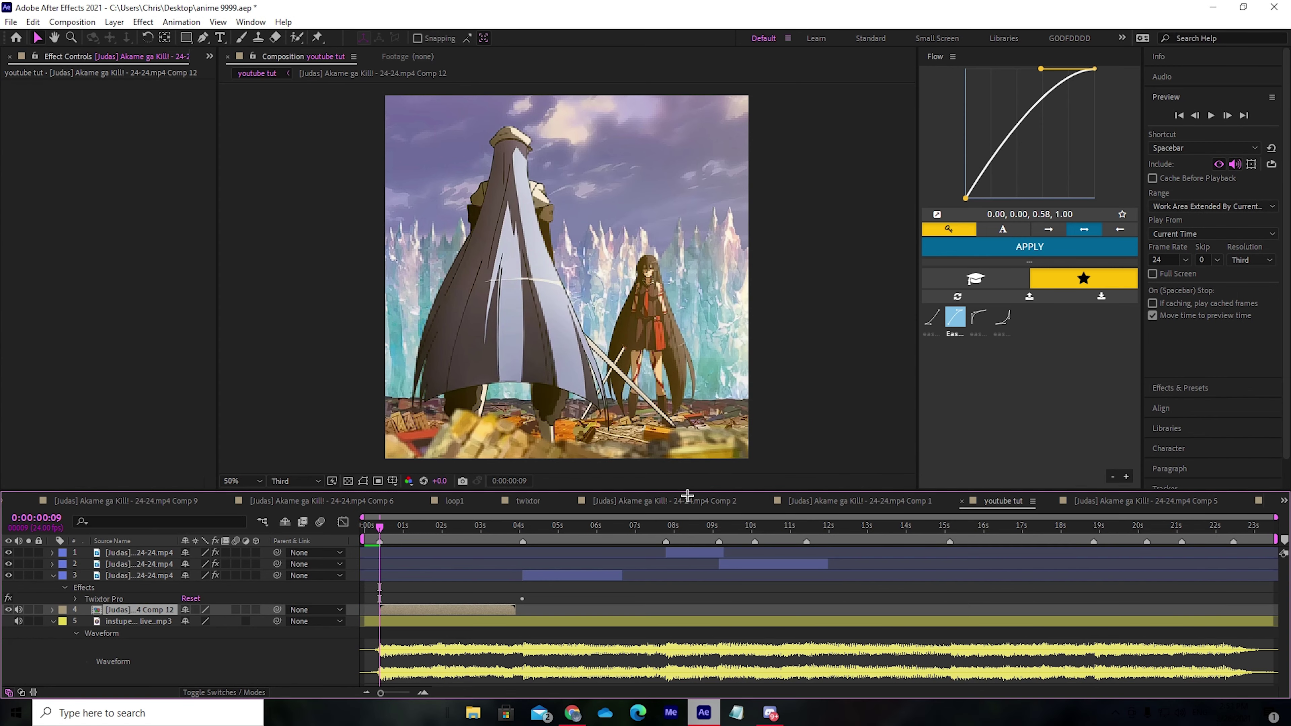
{"action": "left_click_drag", "start_coordinate": [535, 534], "coordinate": [379, 533]}
{"action": "key", "text": "ctrl+z"}
- Pre-compose the layer 4 clip, moving all attributes into the new composition without adjusting its duration to the selected layer
{"action": "right_click", "coordinate": [441, 613]}
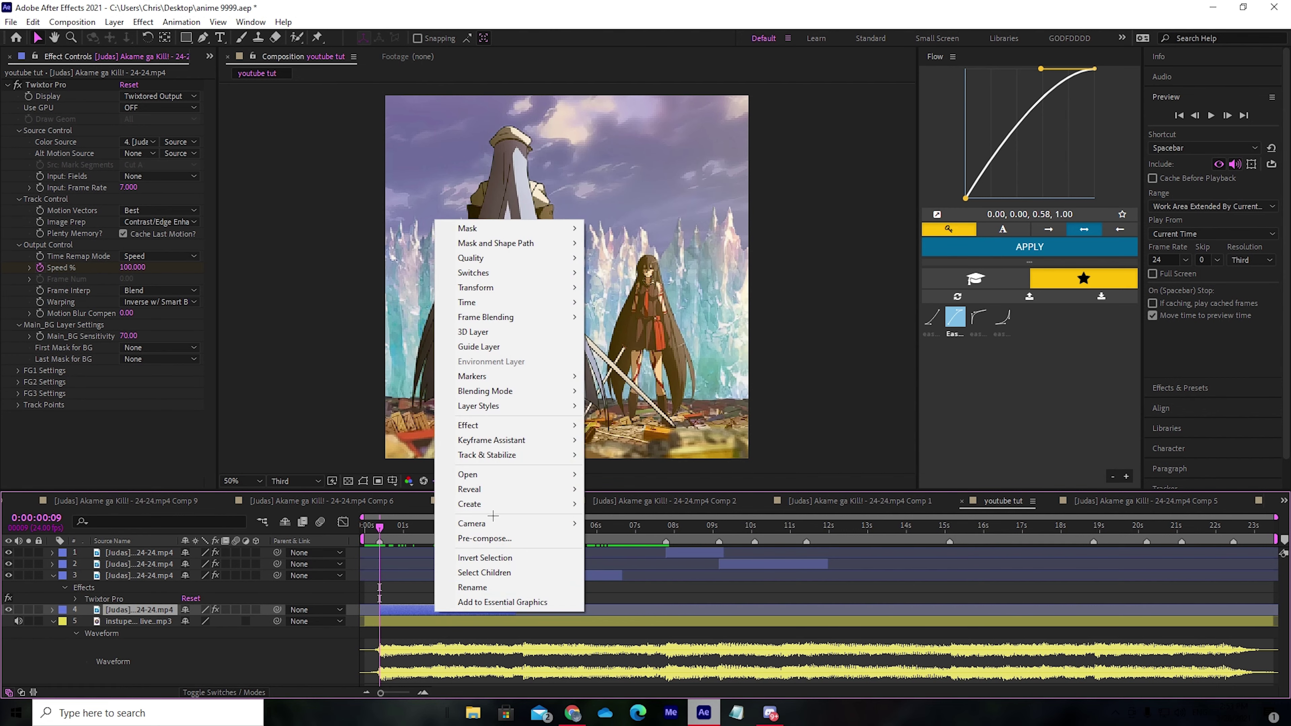
{"action": "left_click", "coordinate": [503, 540]}
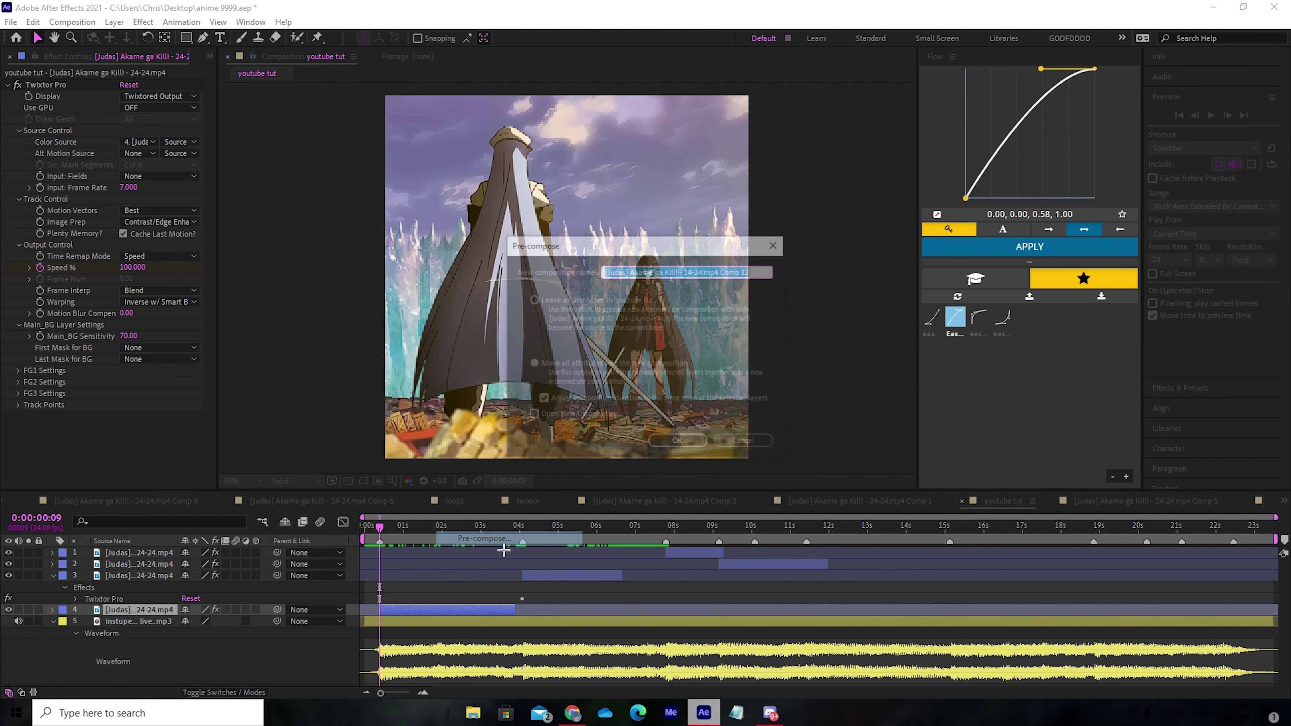
{"action": "left_click", "coordinate": [542, 400]}
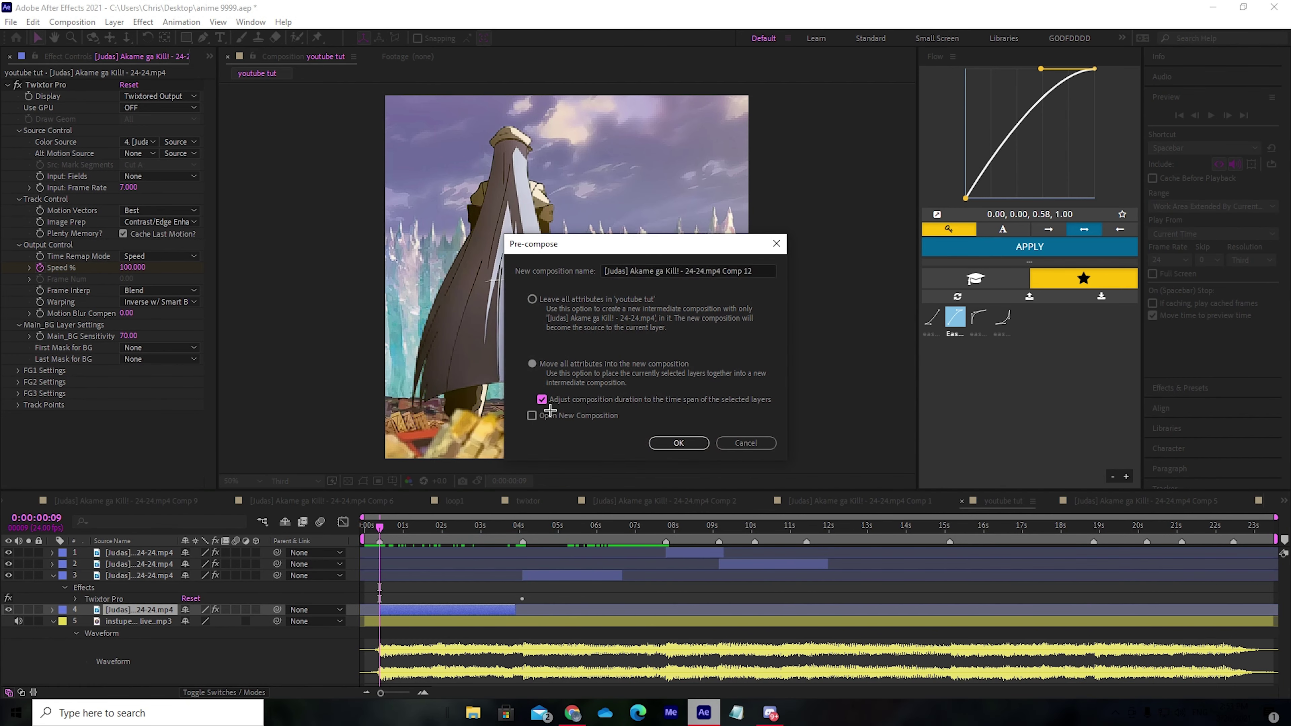
{"action": "left_click", "coordinate": [692, 446]}
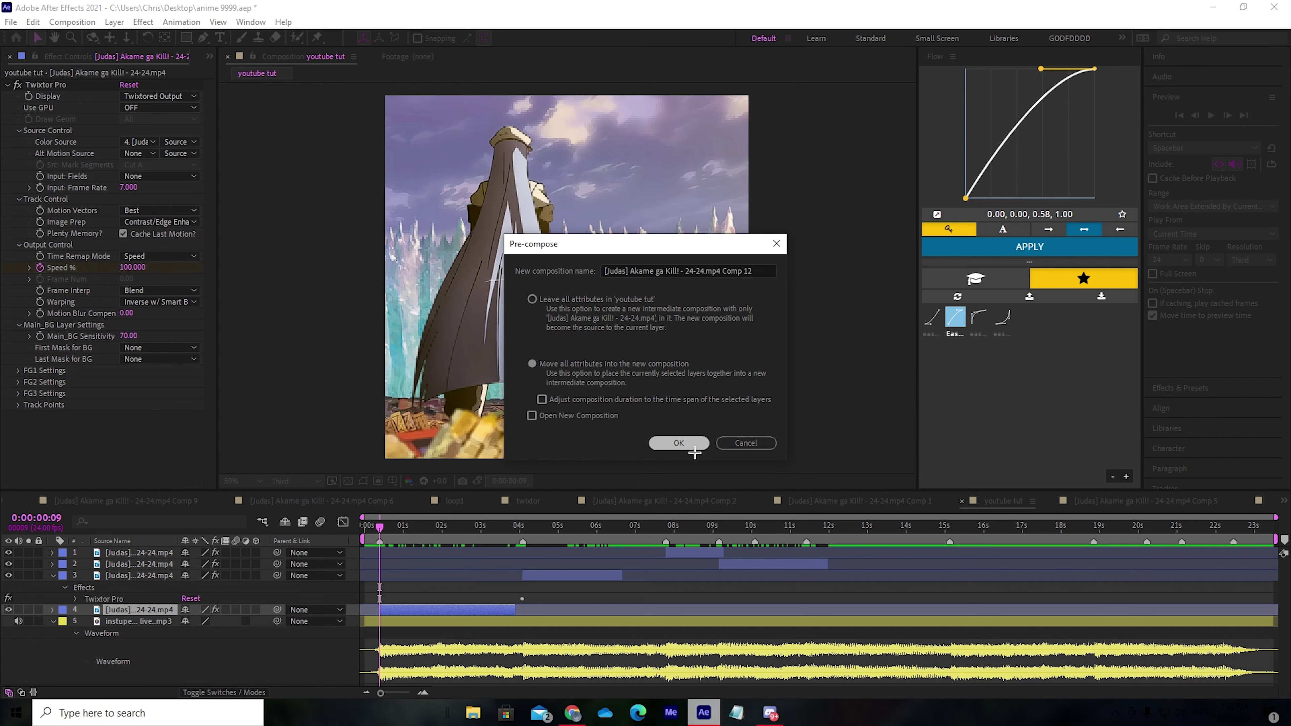
- Enable time remapping on the layer 4 pre-comp, keyframe it at 0:00:00:09 and 0:00:03:21, and shift the second keyframe to 0:00:04:02
{"action": "key", "text": "ctrl+alt+t"}
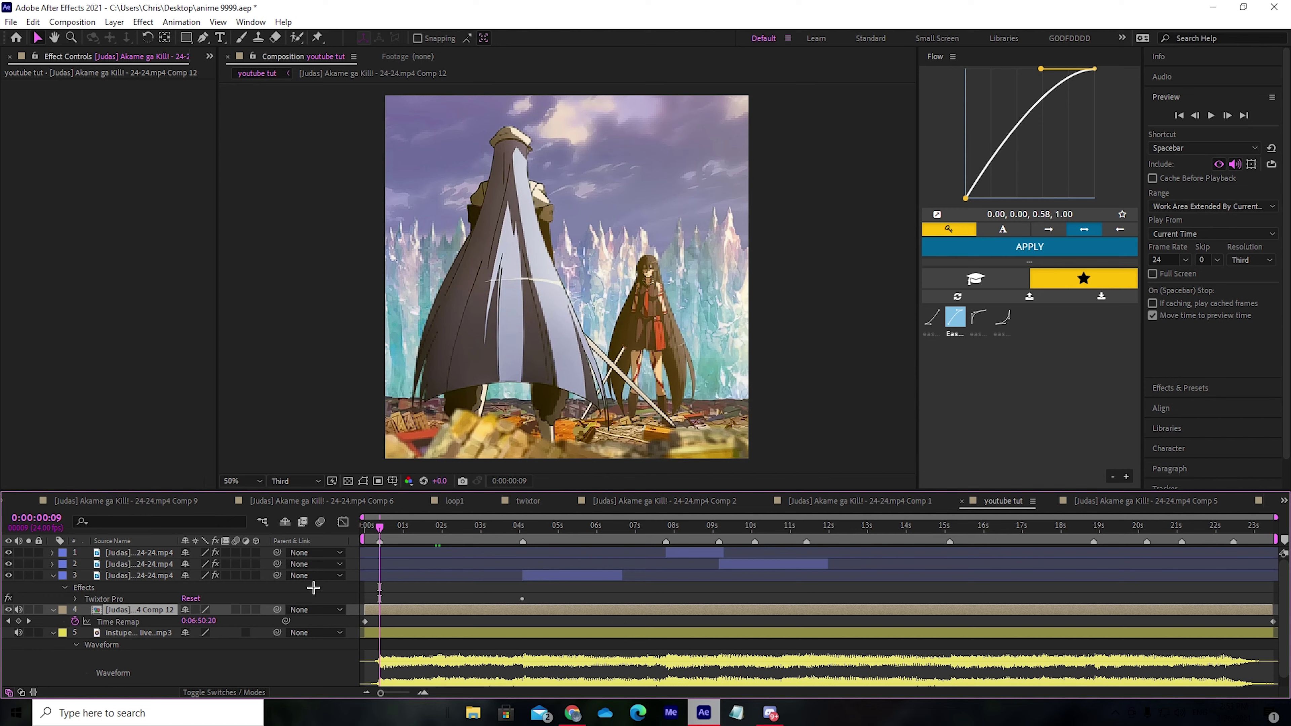
{"action": "left_click", "coordinate": [18, 621]}
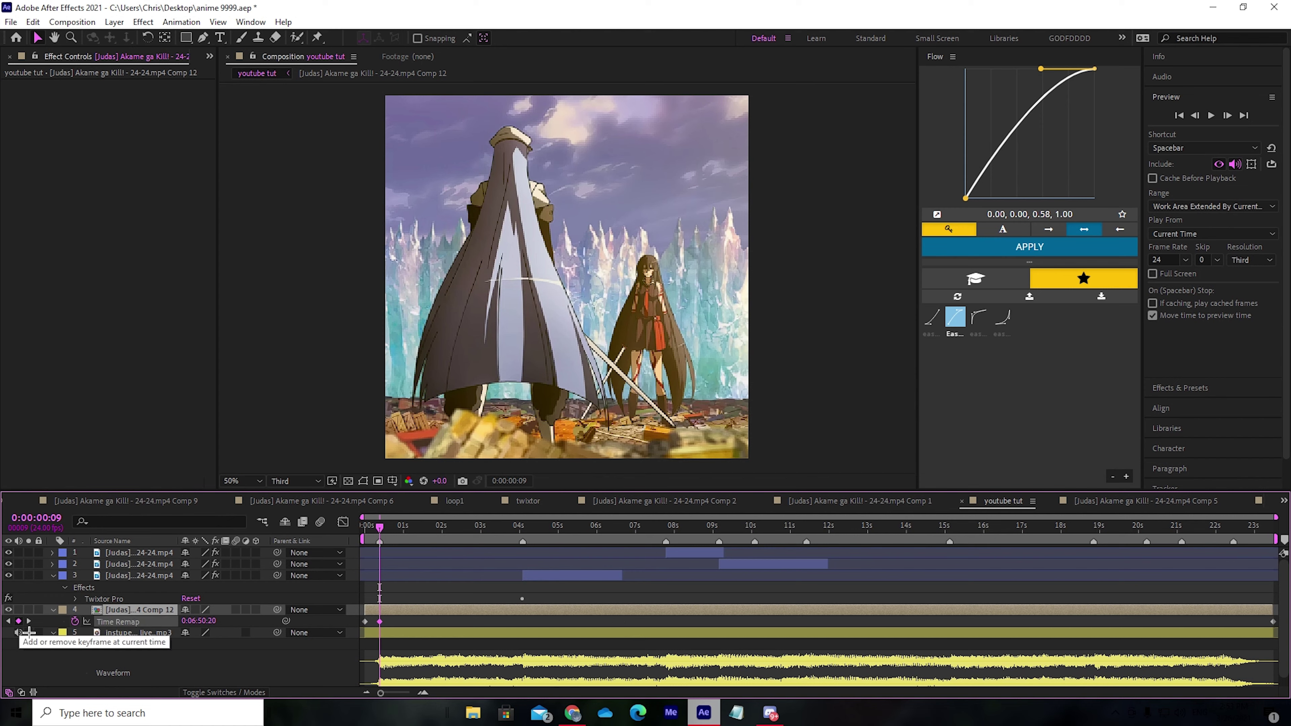
{"action": "left_click_drag", "start_coordinate": [476, 532], "coordinate": [523, 532]}
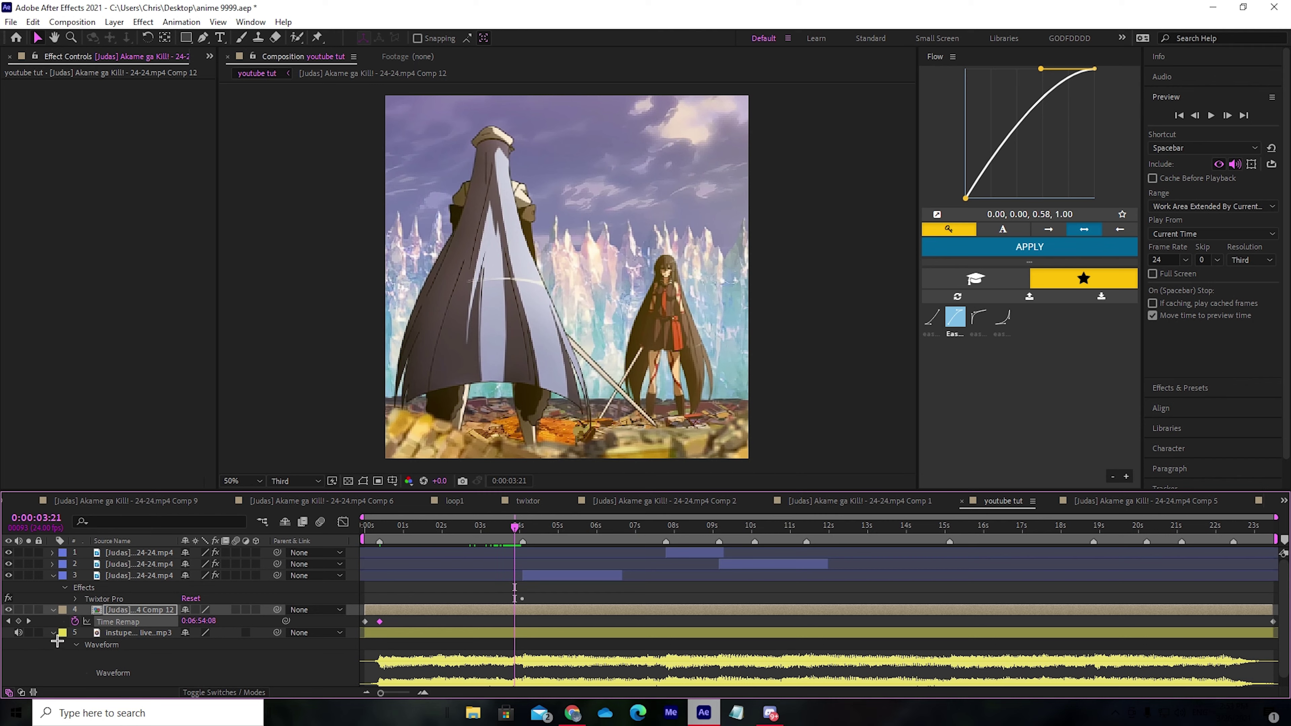
{"action": "left_click", "coordinate": [19, 621]}
{"action": "left_click_drag", "start_coordinate": [515, 621], "coordinate": [523, 621]}
{"action": "key", "text": "k"}
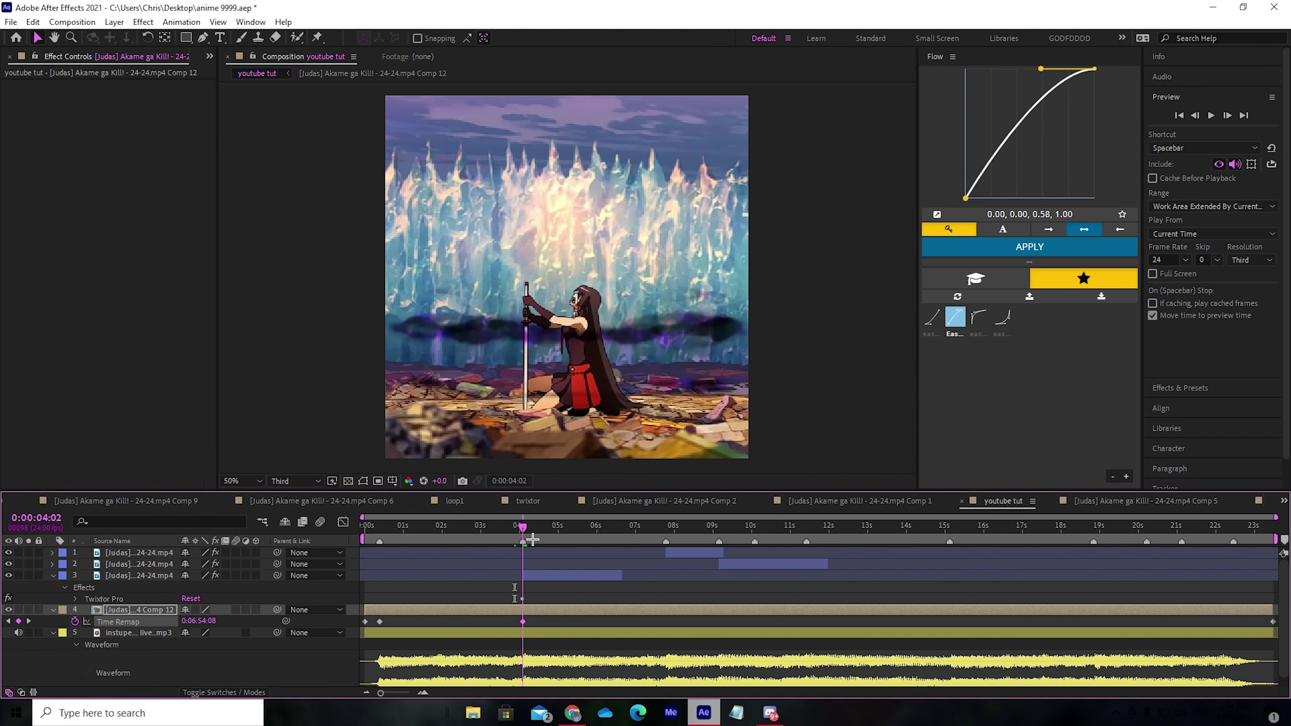
- Hide the clips on layers 1 to 3 and check the layer 4 pre-comp's motion up to 0:00:04:02
{"action": "left_click", "coordinate": [461, 525]}
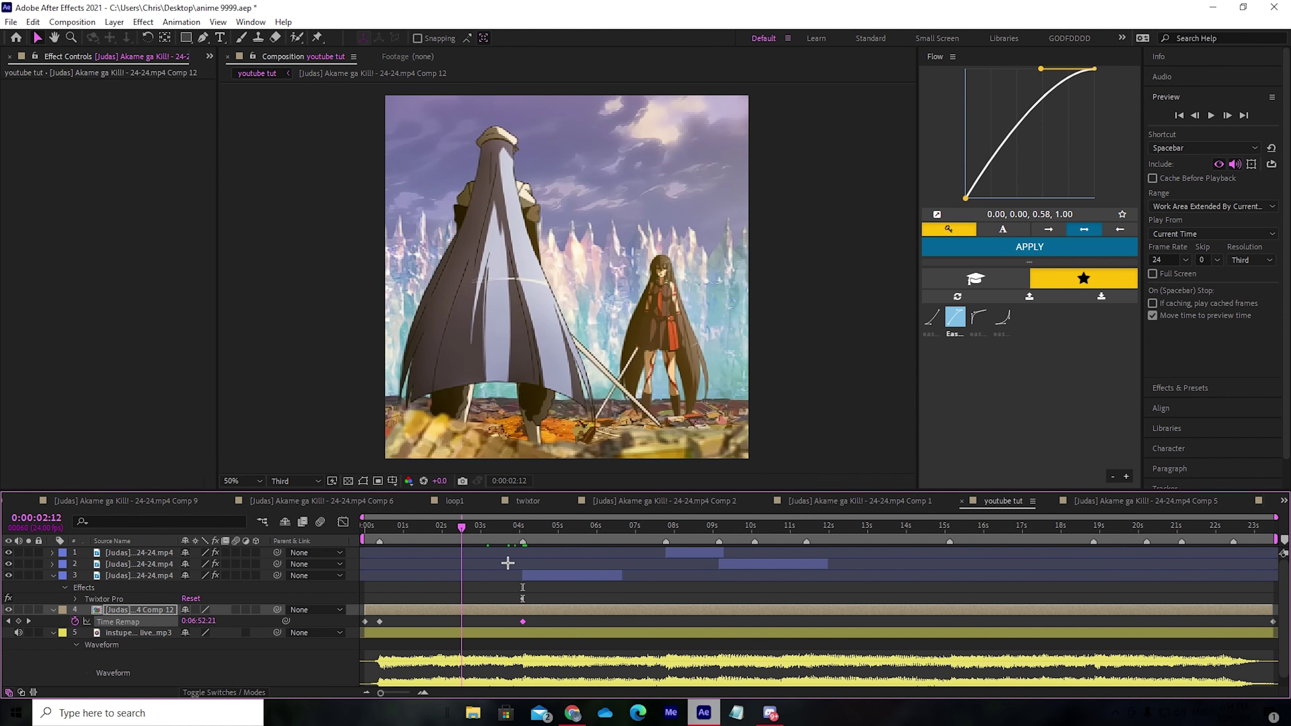
{"action": "left_click_drag", "start_coordinate": [9, 553], "coordinate": [9, 576]}
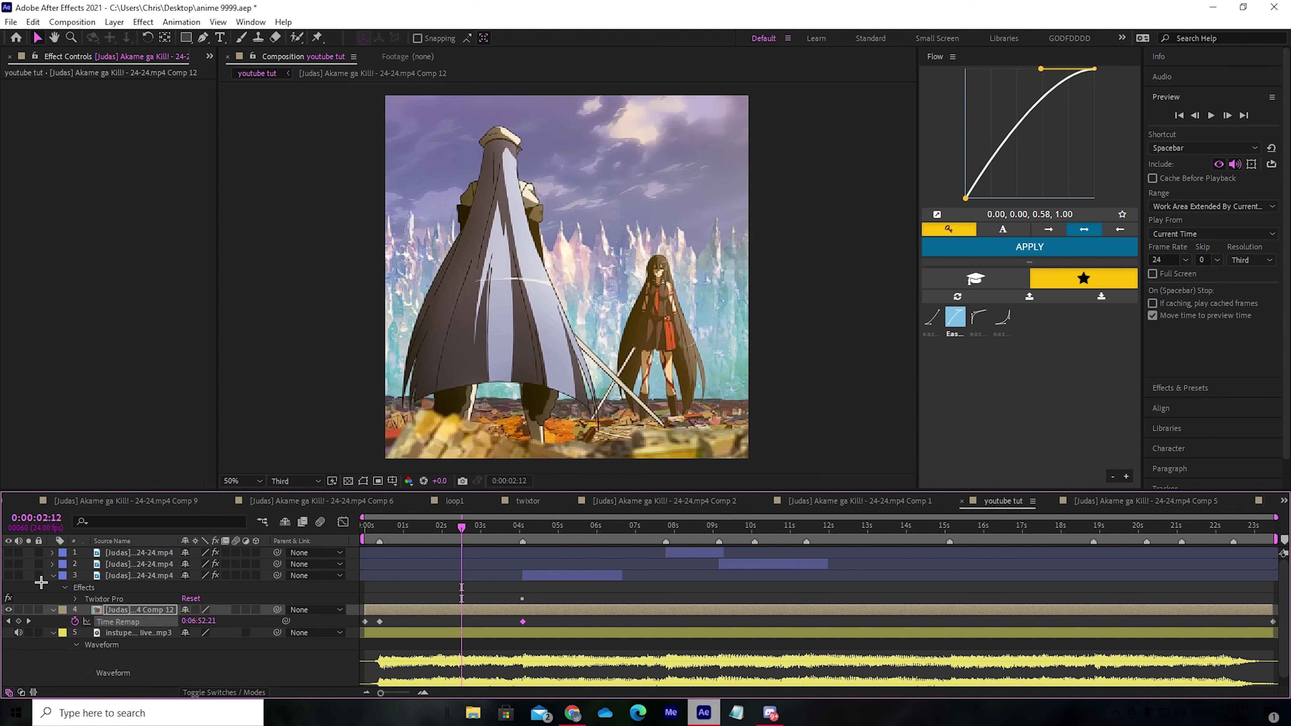
{"action": "left_click_drag", "start_coordinate": [374, 527], "coordinate": [533, 564]}
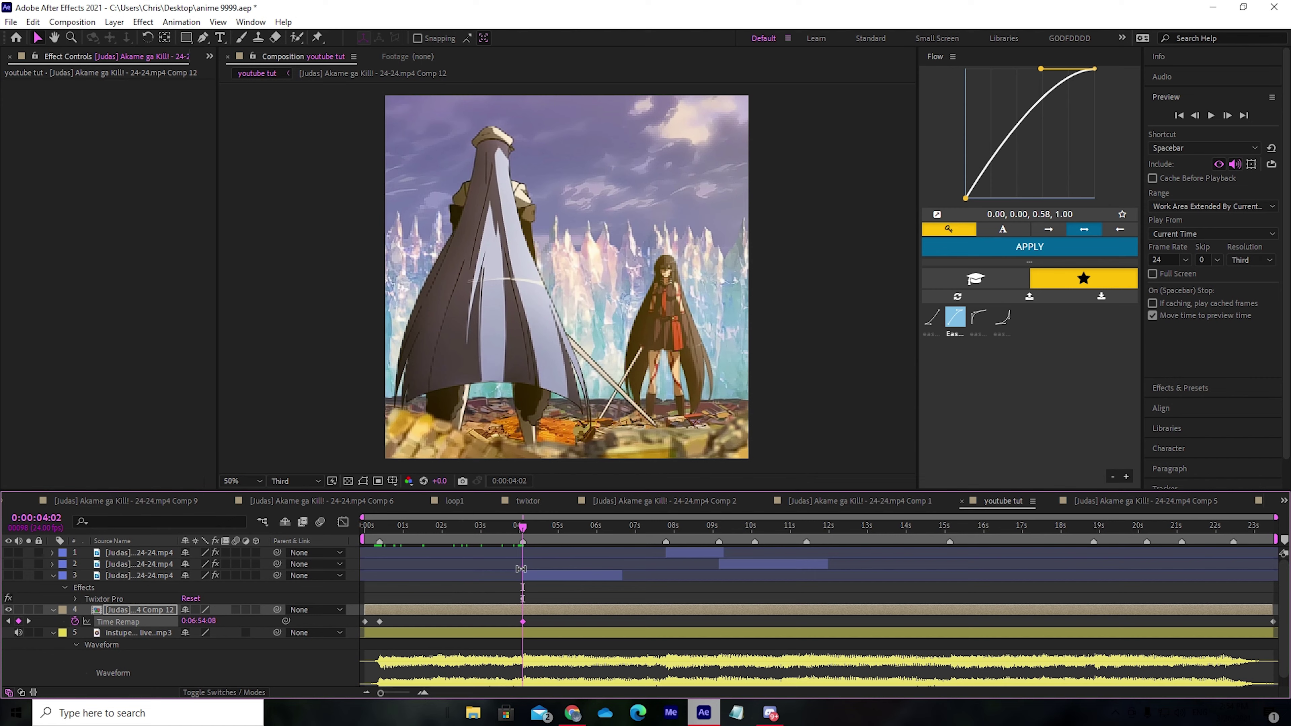
- Split the layer 4 pre-comp at 0:00:04:02 and 0:00:00:09, and delete the pieces before and after that span
{"action": "key", "text": "ctrl+shift+d"}
{"action": "left_click", "coordinate": [389, 539]}
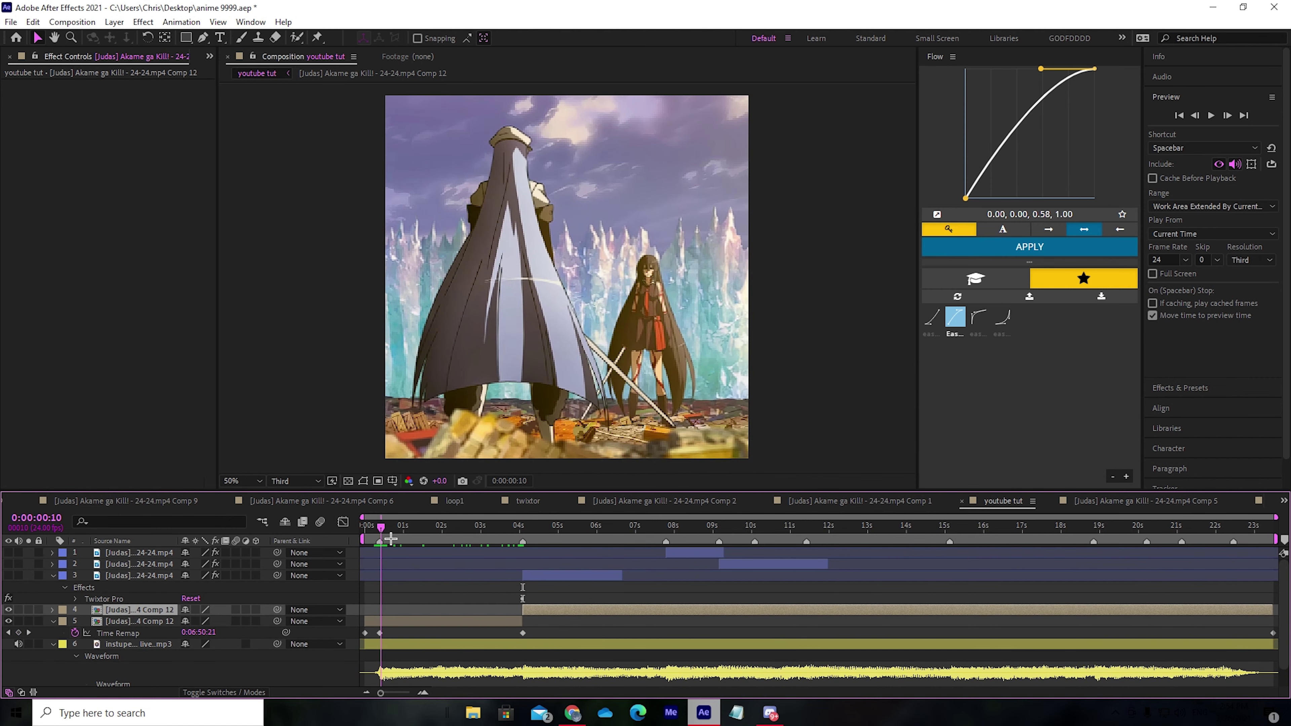
{"action": "left_click", "coordinate": [414, 624]}
{"action": "key", "text": "ctrl+shift+d"}
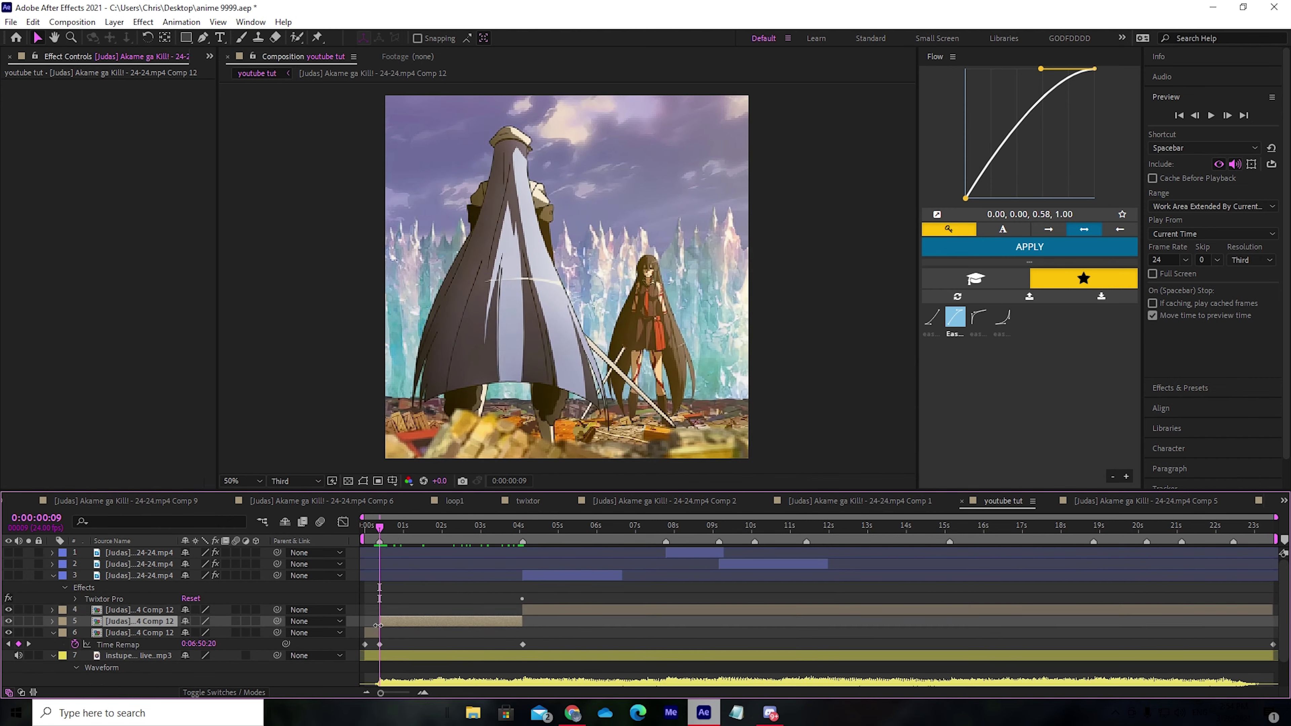
{"action": "left_click", "coordinate": [374, 635]}
{"action": "key", "text": "Delete"}
{"action": "left_click", "coordinate": [528, 608]}
{"action": "key", "text": "Delete"}
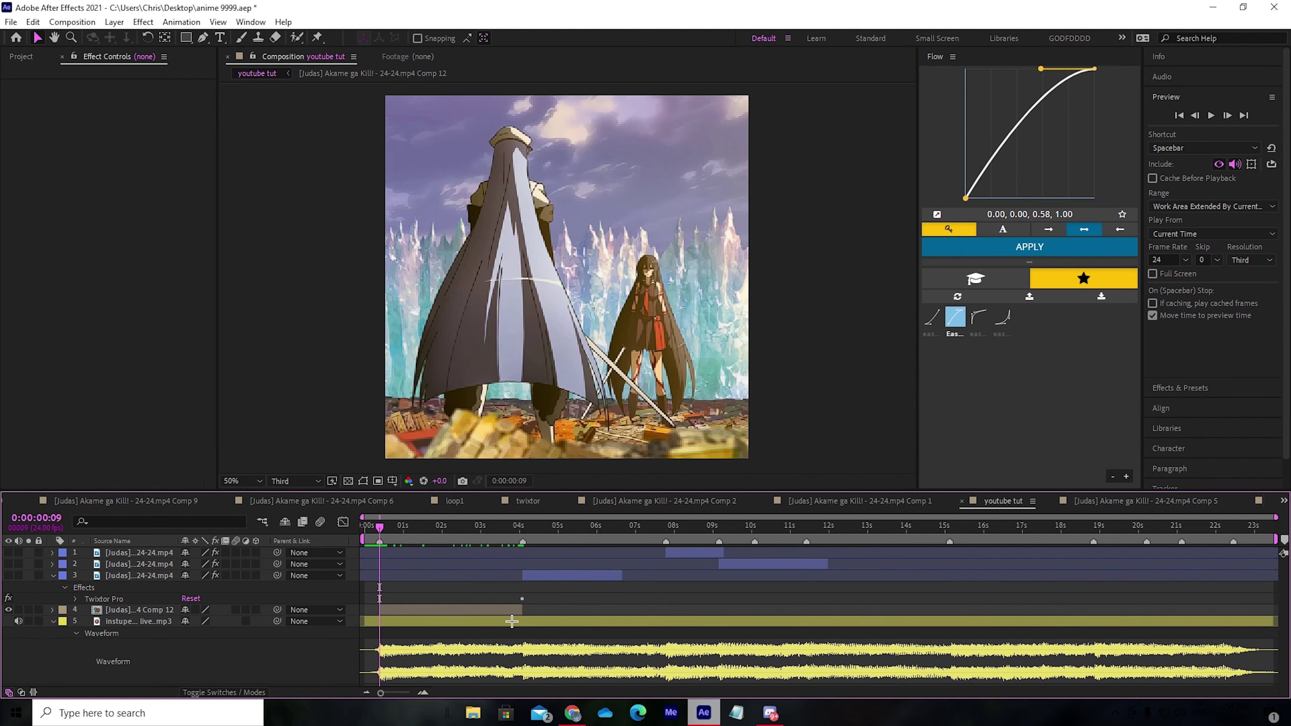
- Ease the layer 4 pre-comp's time remap keyframes at 0:00:00:09 and 0:00:04:02, and show their curve in the graph editor
{"action": "left_click", "coordinate": [508, 610]}
{"action": "key", "text": "ctrl+alt+t"}
{"action": "left_click_drag", "start_coordinate": [546, 617], "coordinate": [379, 636]}
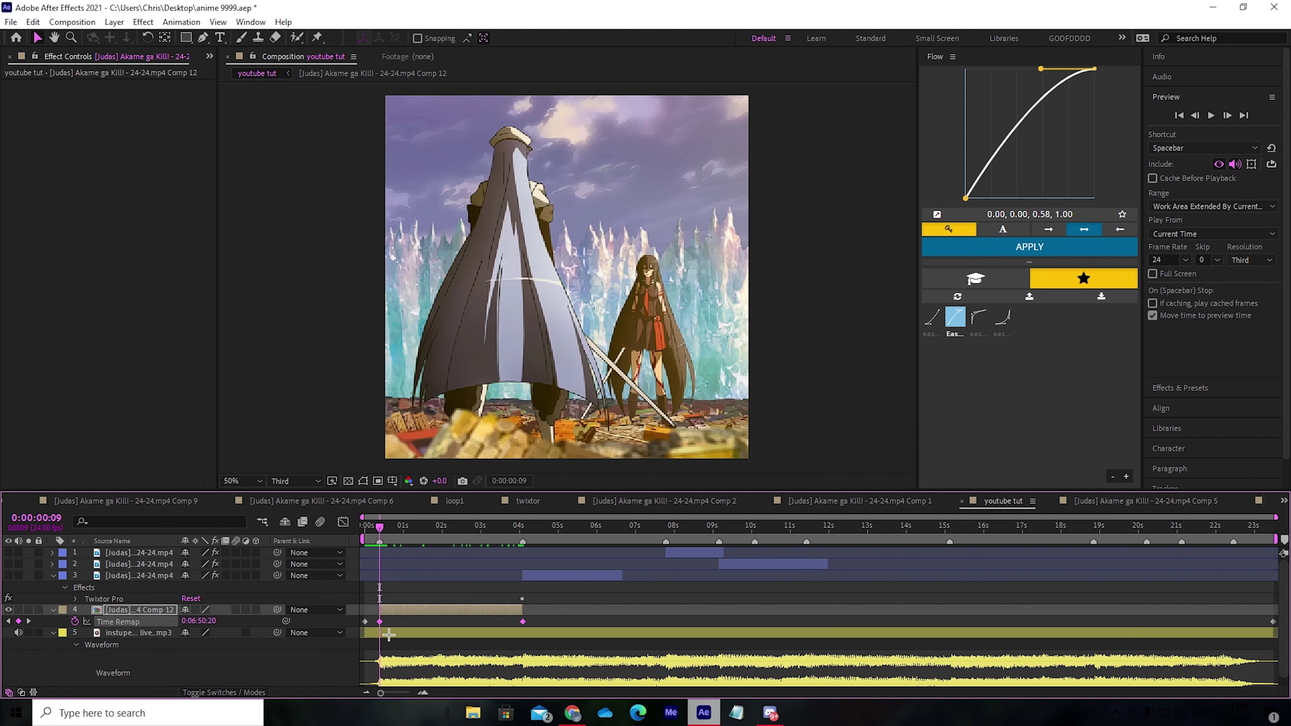
{"action": "left_click", "coordinate": [343, 522]}
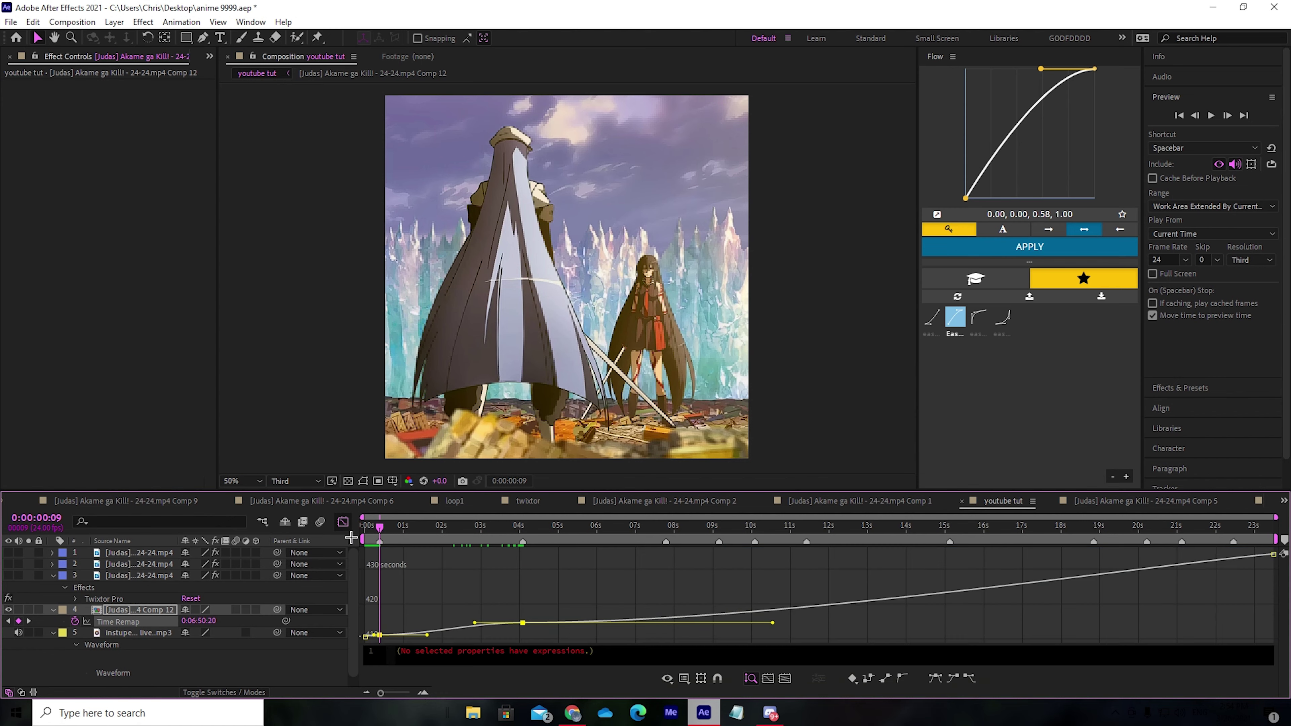
- Reshape the time remap curve with short, steep handles so the clip runs fast at both keyframes and slow in between
{"action": "key", "text": "equal"}
{"action": "key", "text": "equal"}
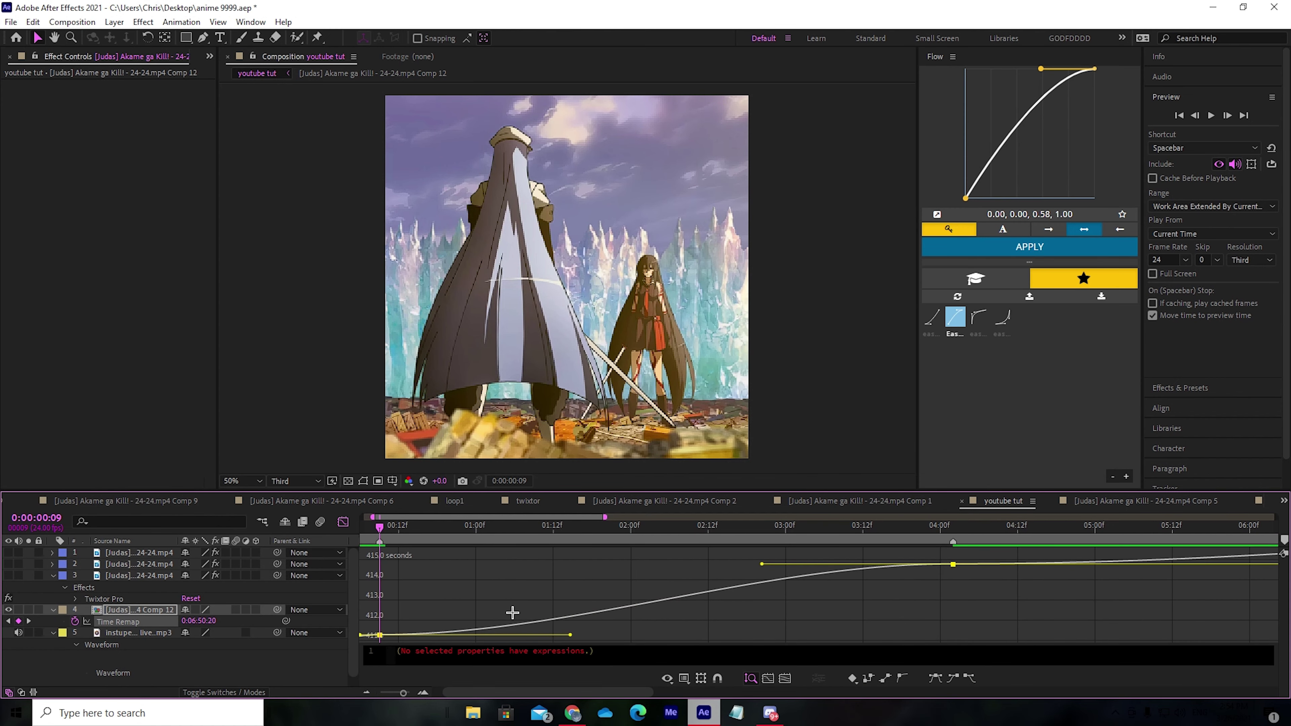
{"action": "key", "text": "minus"}
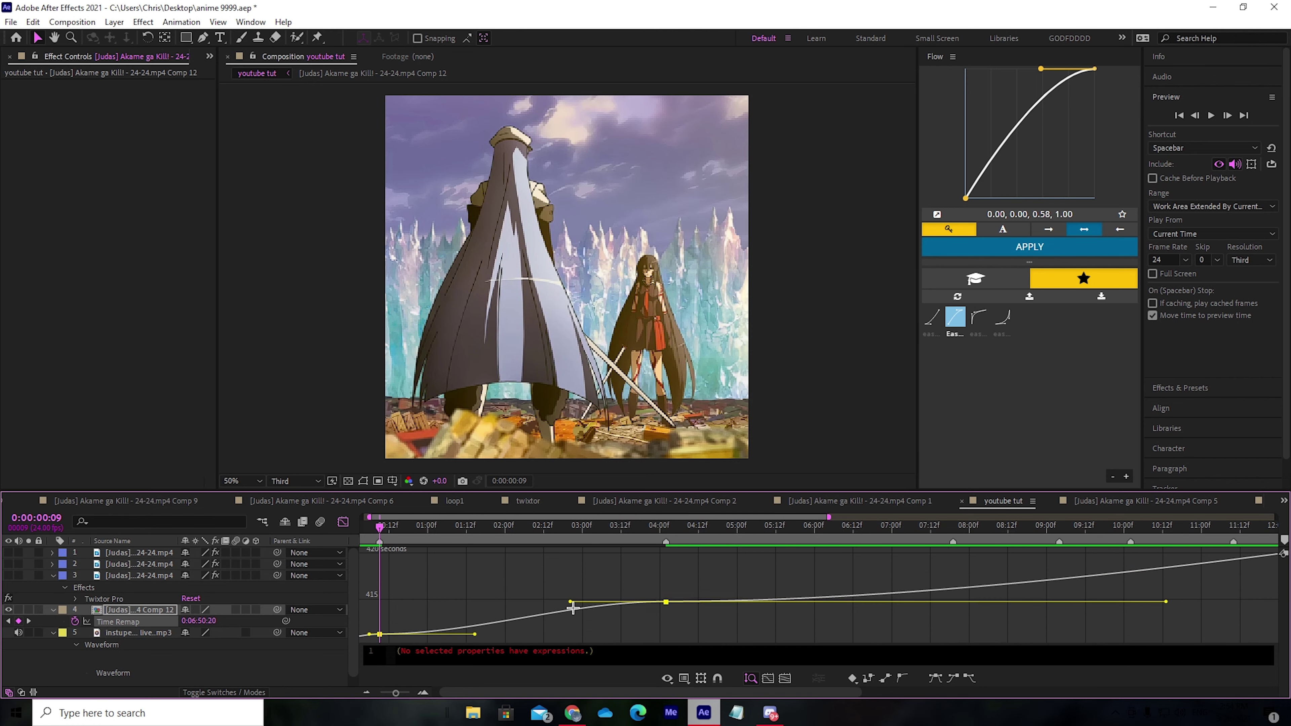
{"action": "key", "text": "equal"}
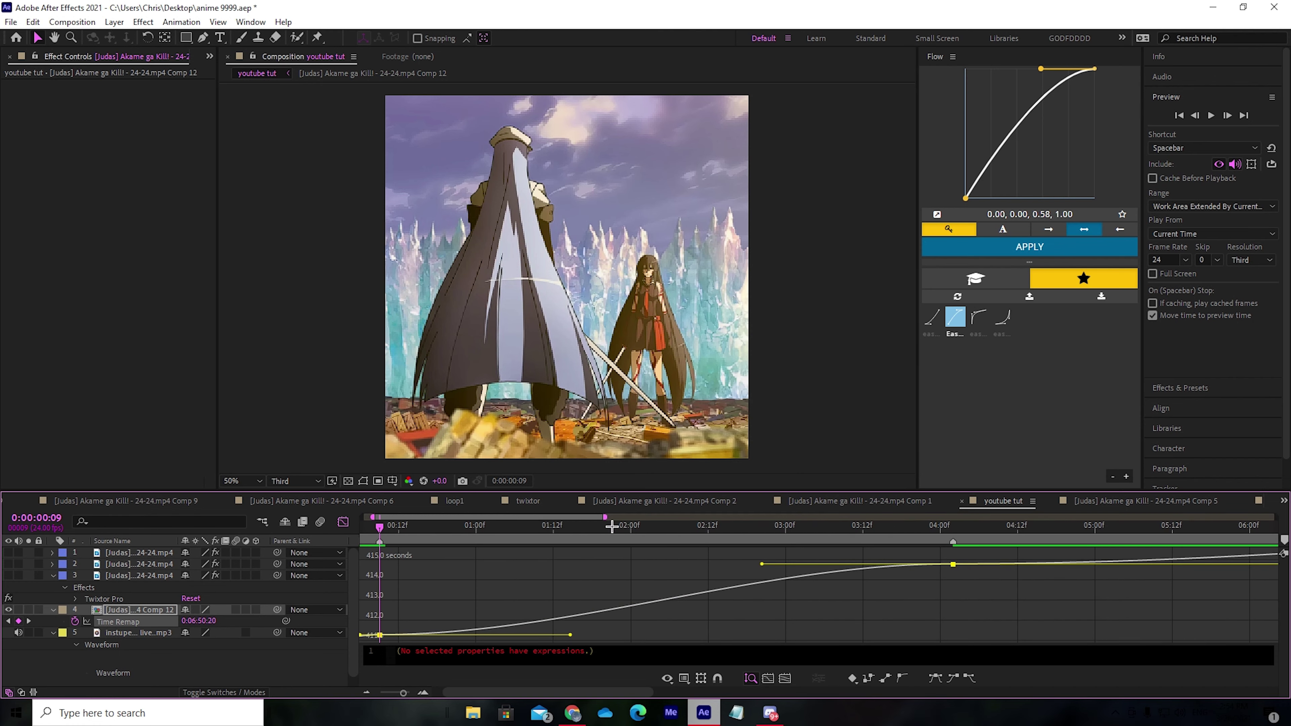
{"action": "mouse_move", "coordinate": [612, 527]}
{"action": "left_mouse_down"}
{"action": "mouse_move", "coordinate": [699, 521]}
{"action": "mouse_move", "coordinate": [601, 529]}
{"action": "left_mouse_up"}
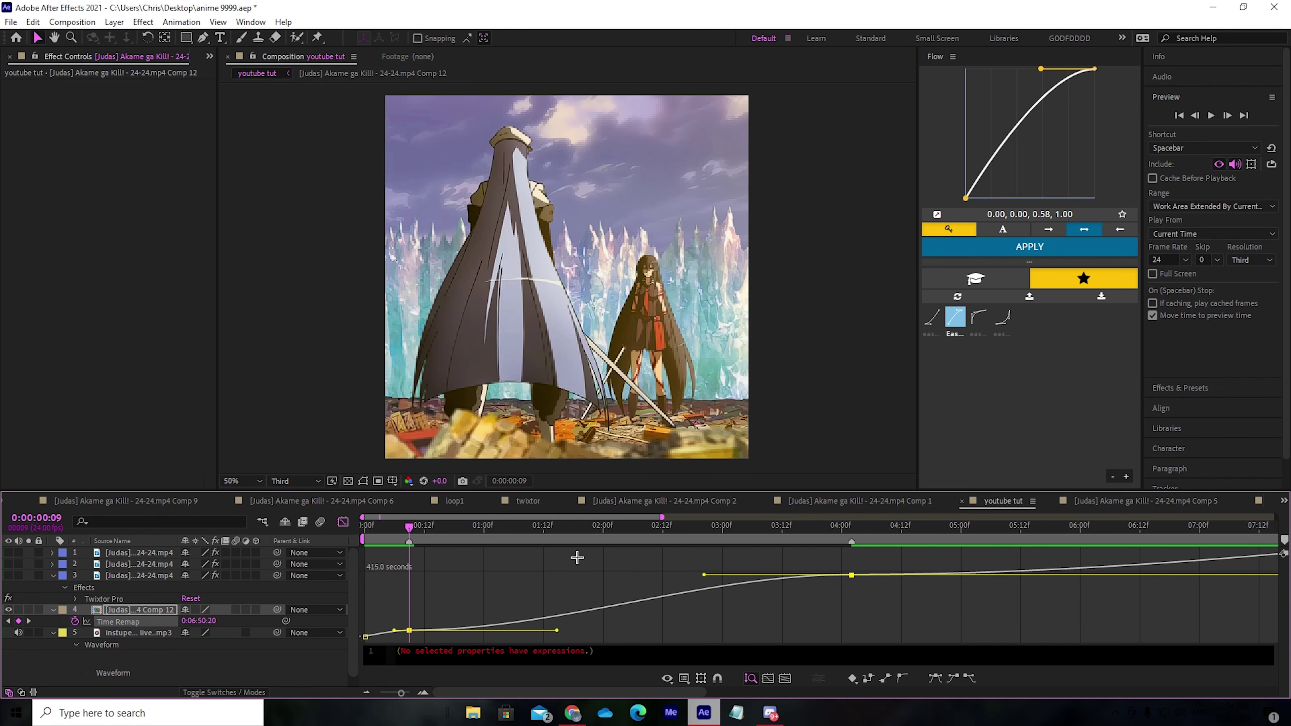
{"action": "left_click", "coordinate": [567, 648]}
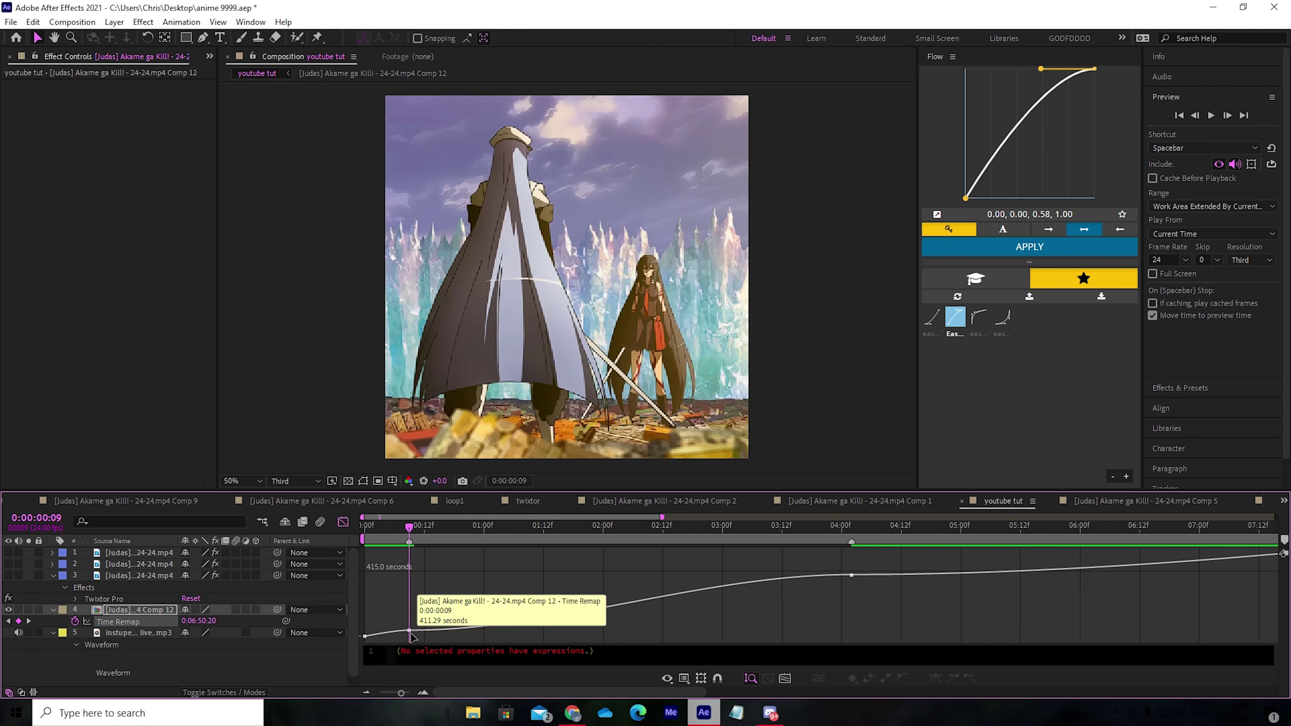
{"action": "left_click_drag", "start_coordinate": [557, 631], "coordinate": [438, 608]}
{"action": "left_click_drag", "start_coordinate": [705, 575], "coordinate": [850, 609]}
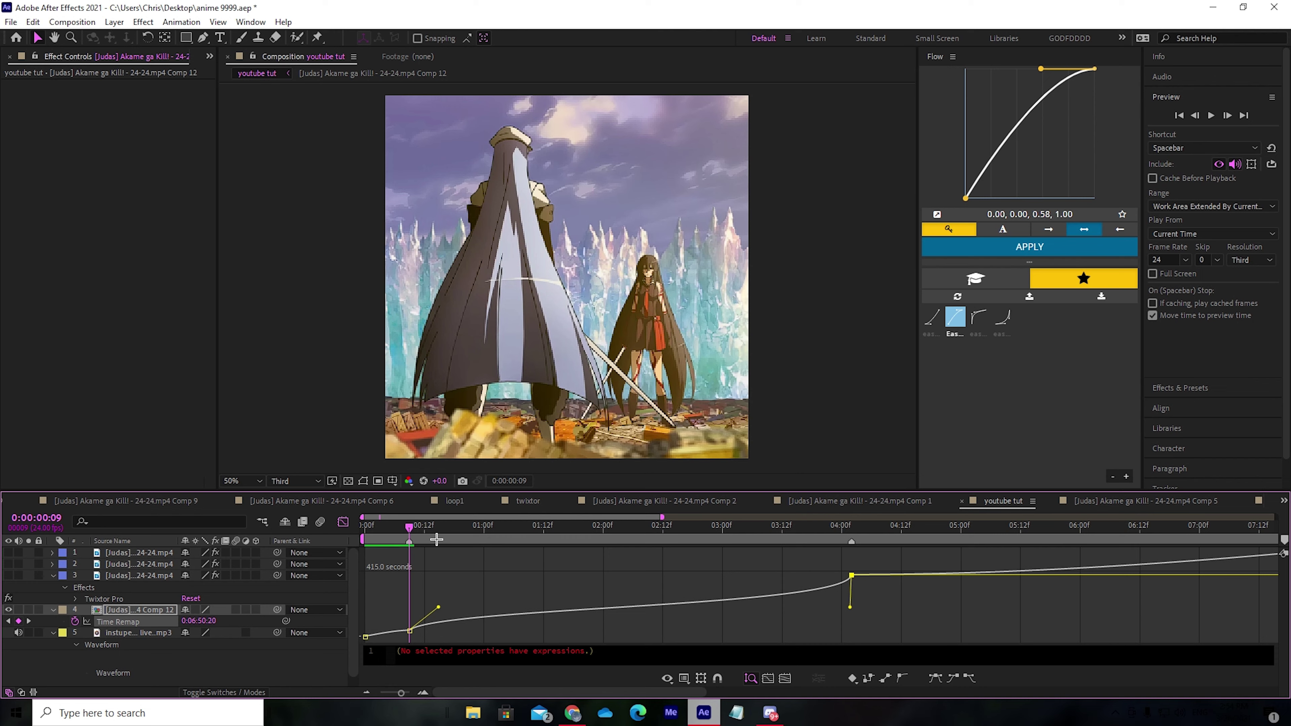
- Mute the music layer and play the time-remapped opening clip from the start to check its speed
{"action": "left_click_drag", "start_coordinate": [423, 539], "coordinate": [320, 543]}
{"action": "left_click", "coordinate": [19, 634]}
{"action": "key", "text": "space"}
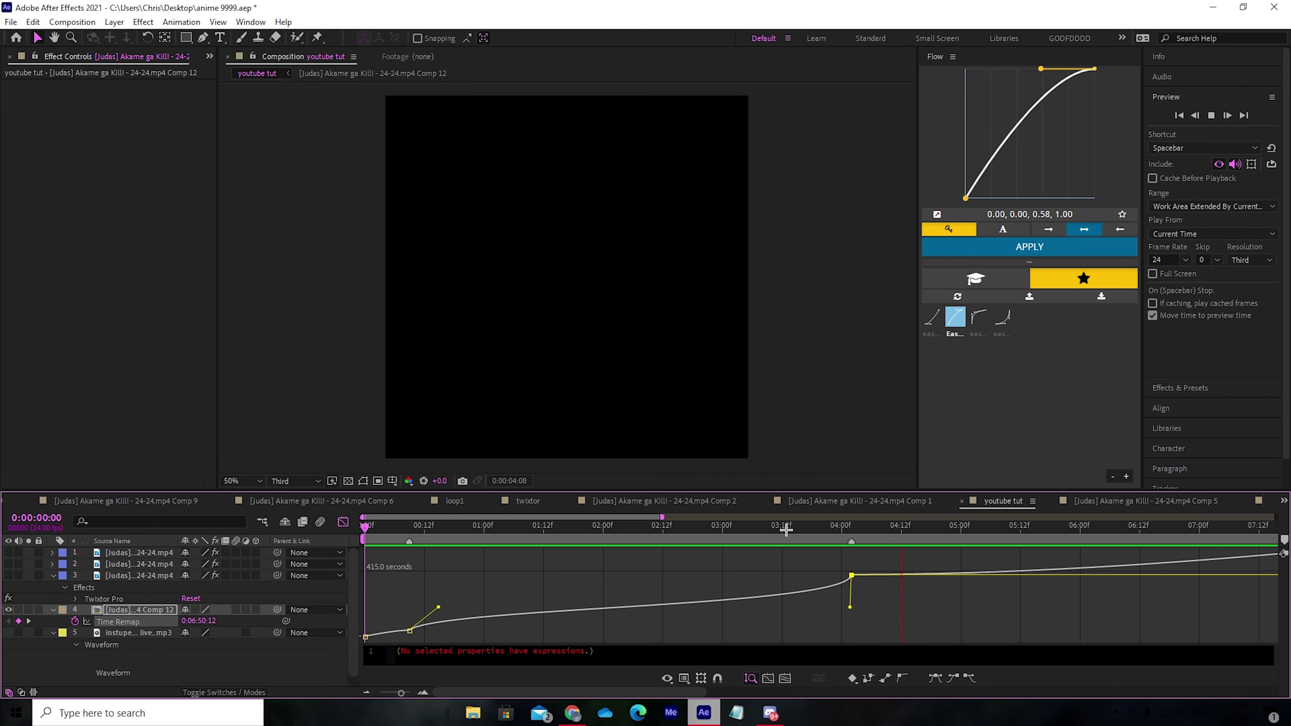
{"action": "left_click_drag", "start_coordinate": [414, 542], "coordinate": [379, 550]}
{"action": "key", "text": "Home"}
{"action": "key", "text": "space"}
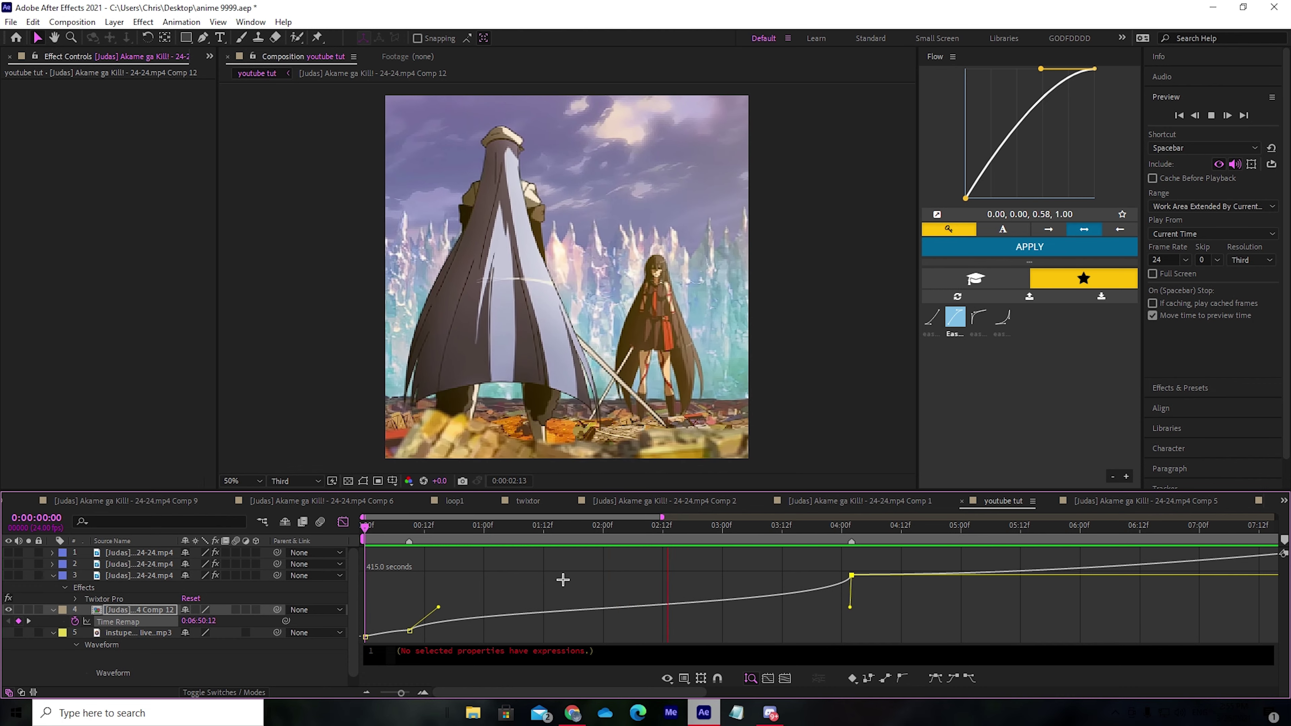
- Unmute the music layer and return from the graph editor to the layer bars
{"action": "left_click", "coordinate": [469, 542]}
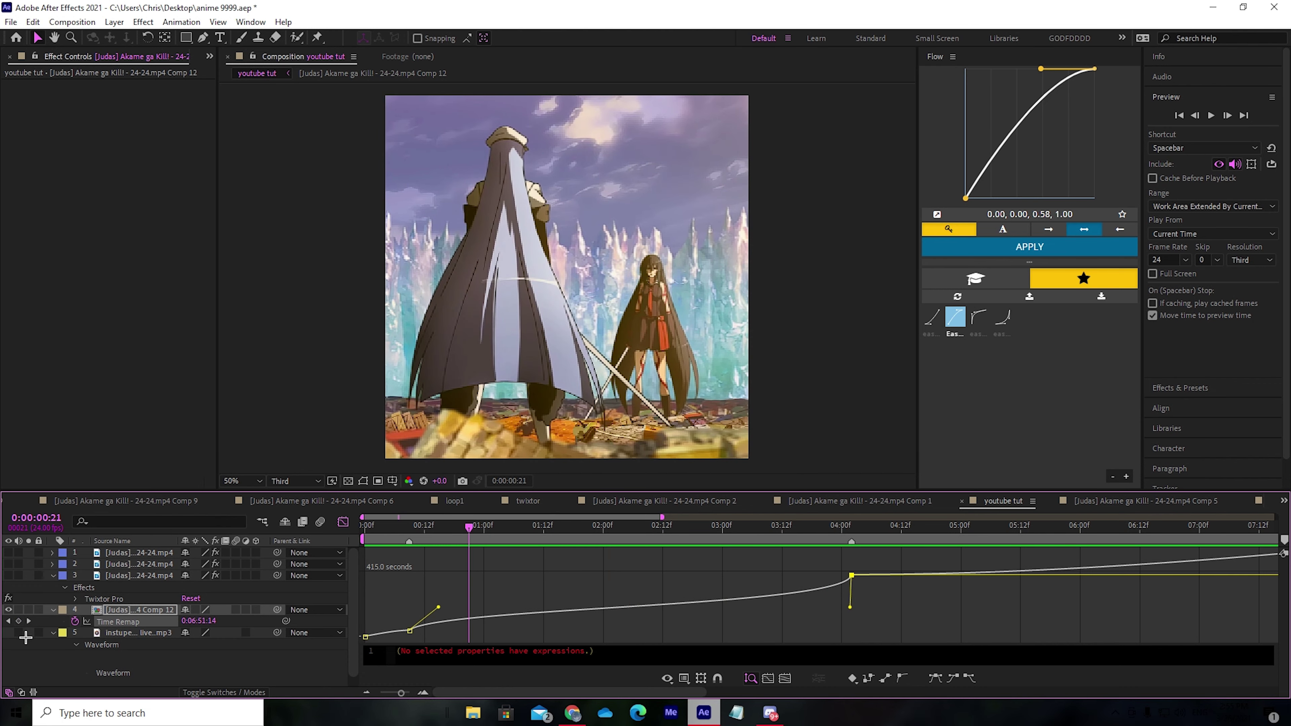
{"action": "left_click", "coordinate": [343, 522]}
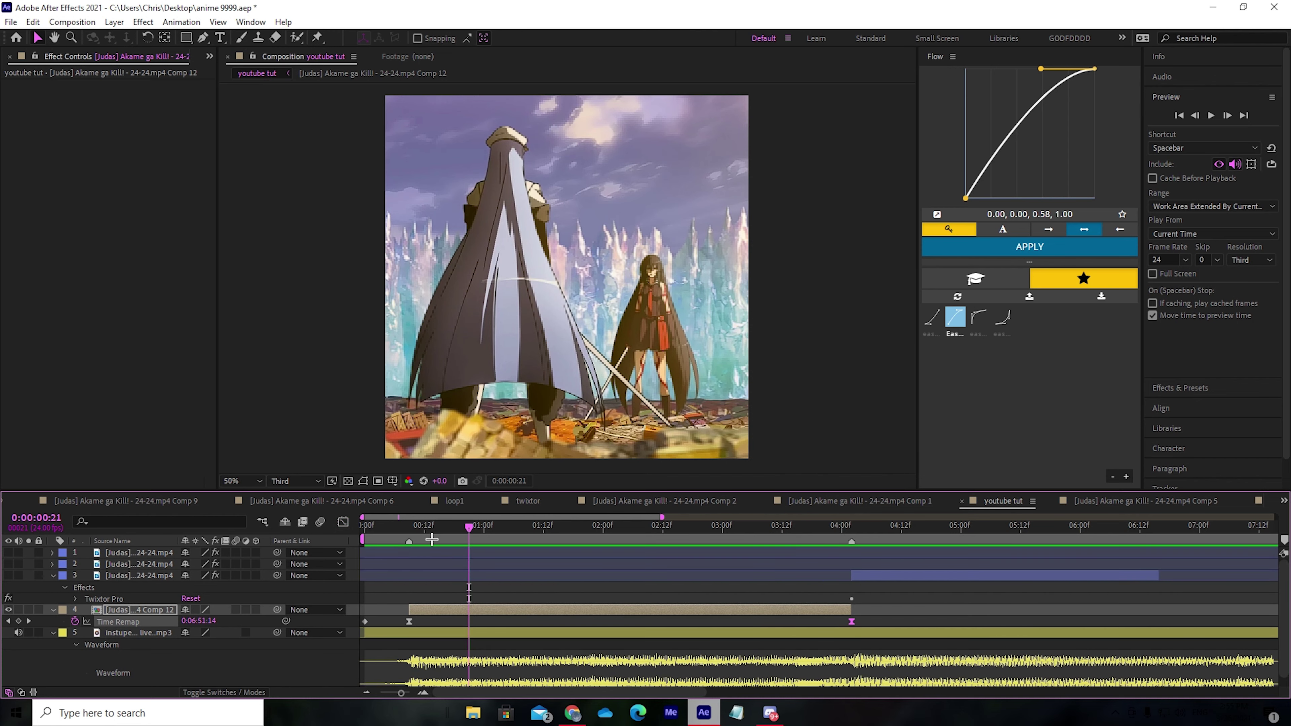
{"action": "left_click_drag", "start_coordinate": [432, 539], "coordinate": [417, 542]}
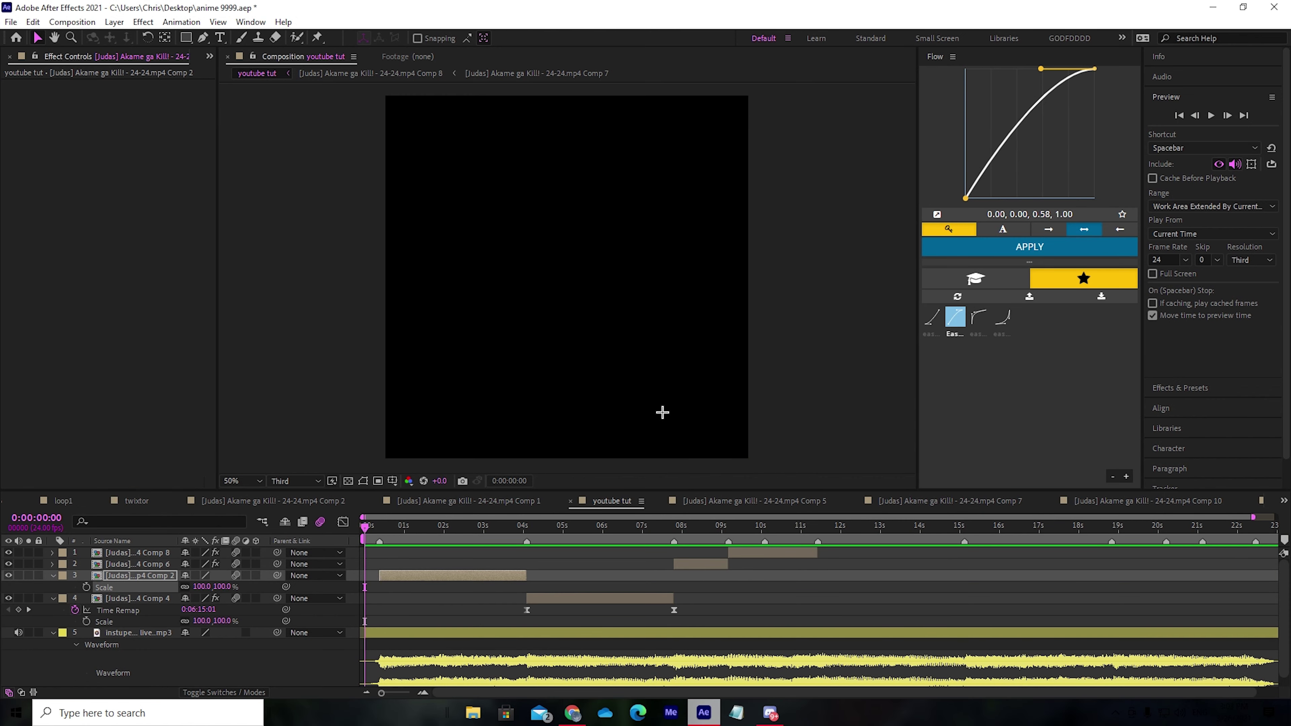
- Reveal the time remap keyframes of the opening clip on layer 3 and play the whole sequence from the start
{"action": "key", "text": "ctrl+alt+t"}
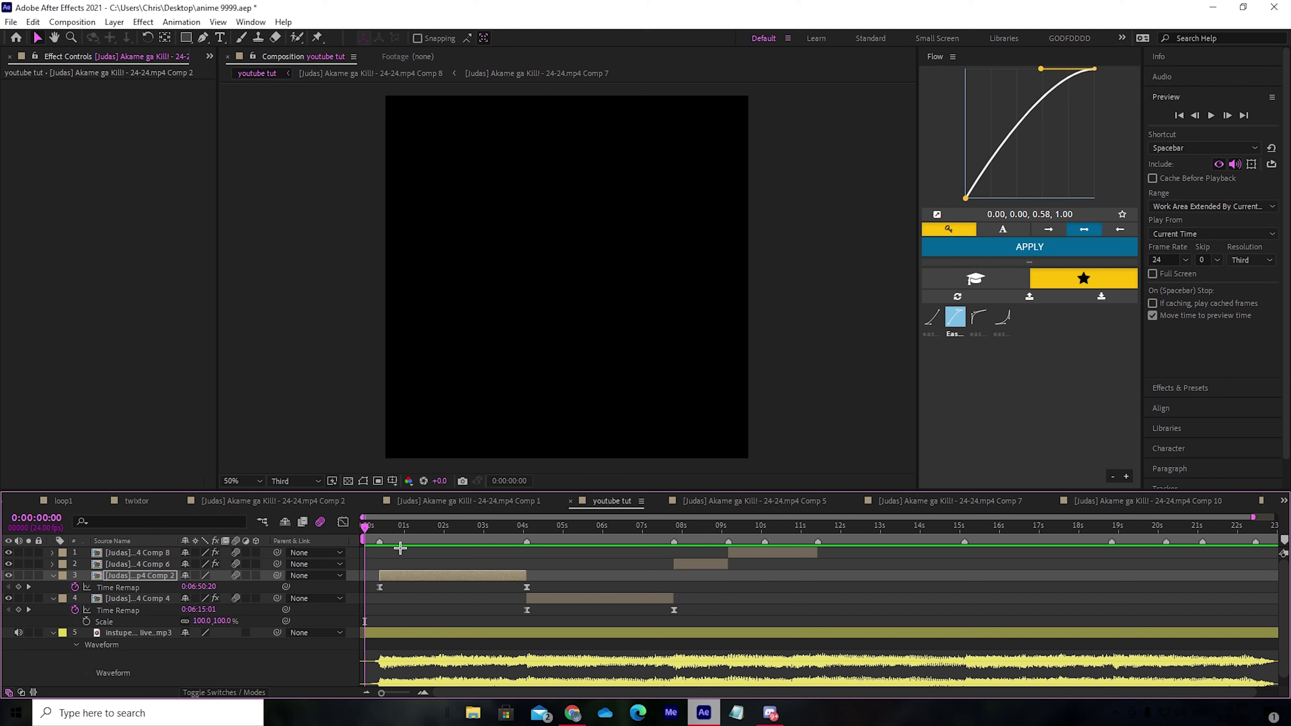
{"action": "key", "text": "space"}
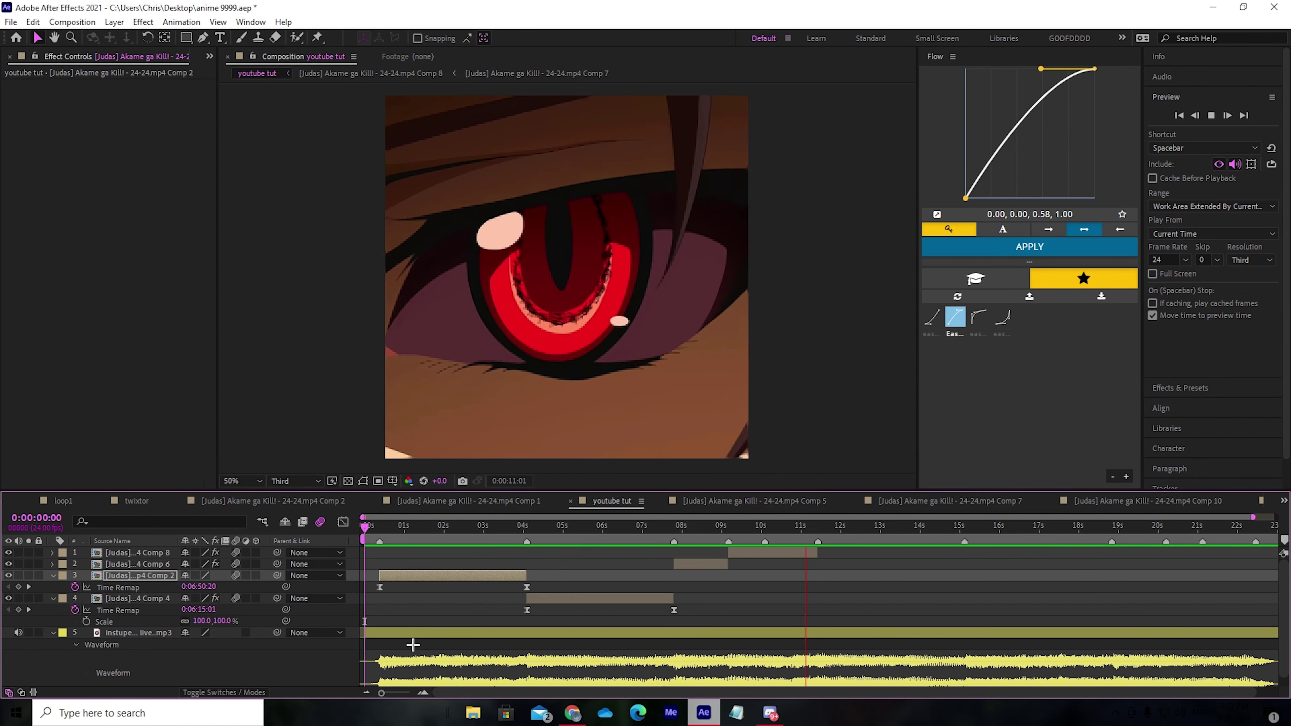
- Stop the playback and scrub through the sequence to examine the clips up to the end of the layer 1 clip
{"action": "key", "text": "space"}
{"action": "left_click", "coordinate": [740, 539]}
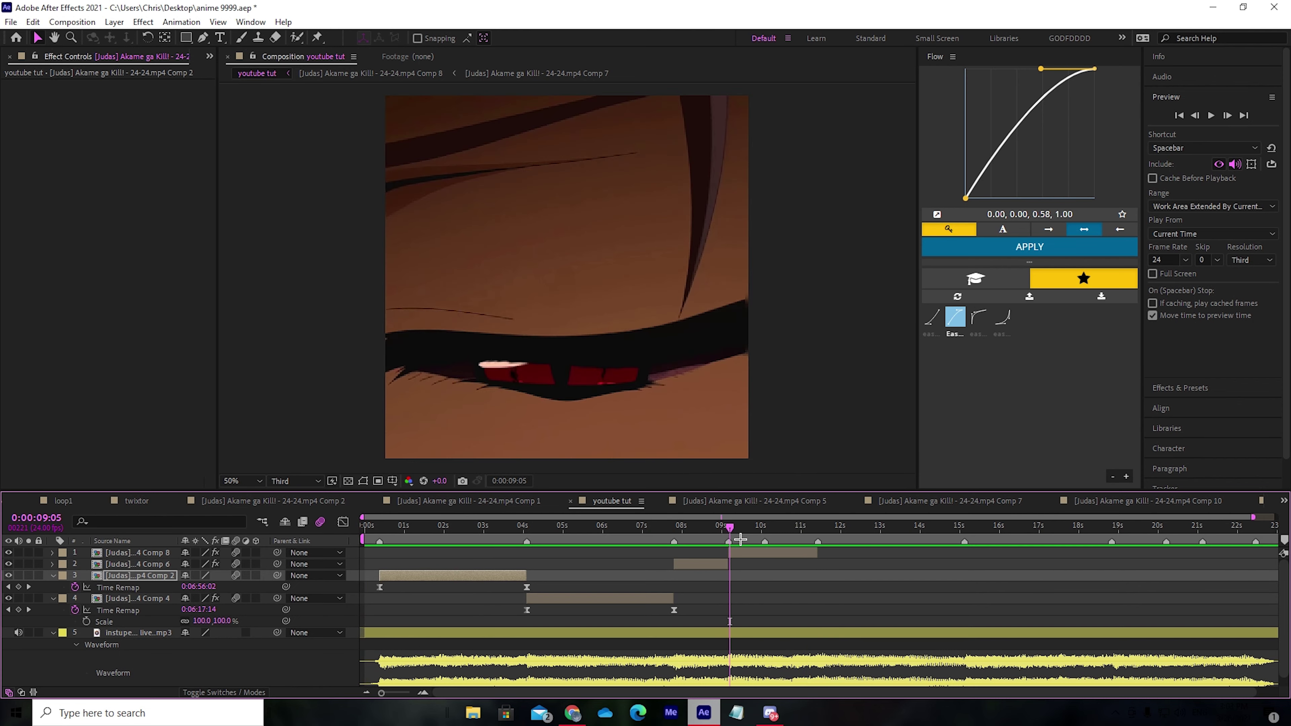
{"action": "left_click_drag", "start_coordinate": [732, 531], "coordinate": [441, 566]}
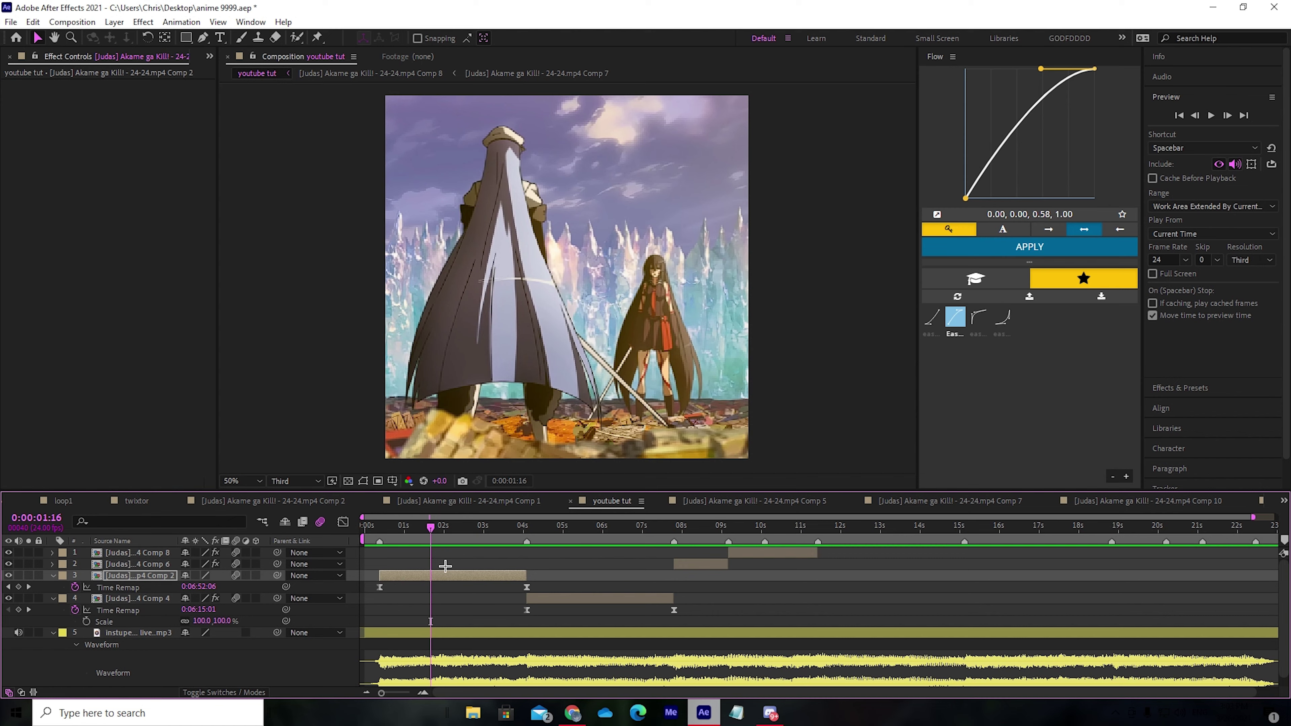
{"action": "left_click", "coordinate": [818, 537]}
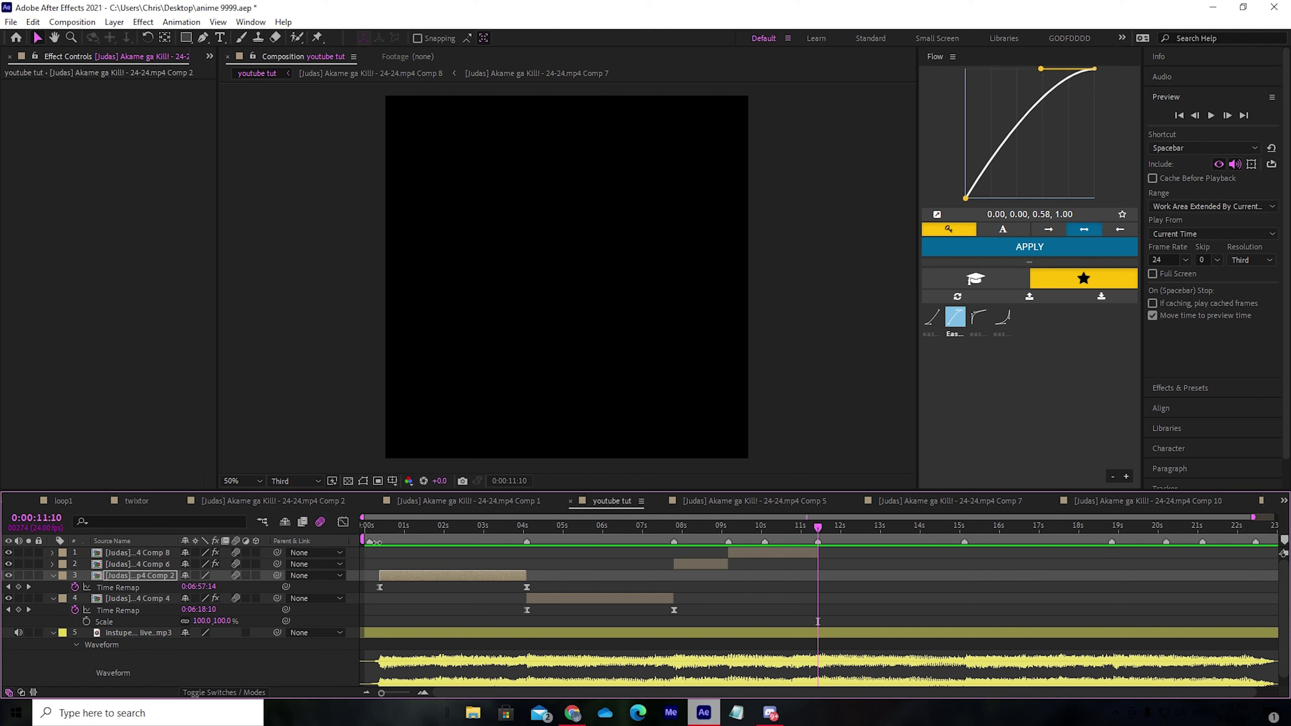
- Set the opening clip's scale to 200% at its first frame, 0:00:00:09, and turn on scale keyframing there
{"action": "left_click", "coordinate": [384, 529]}
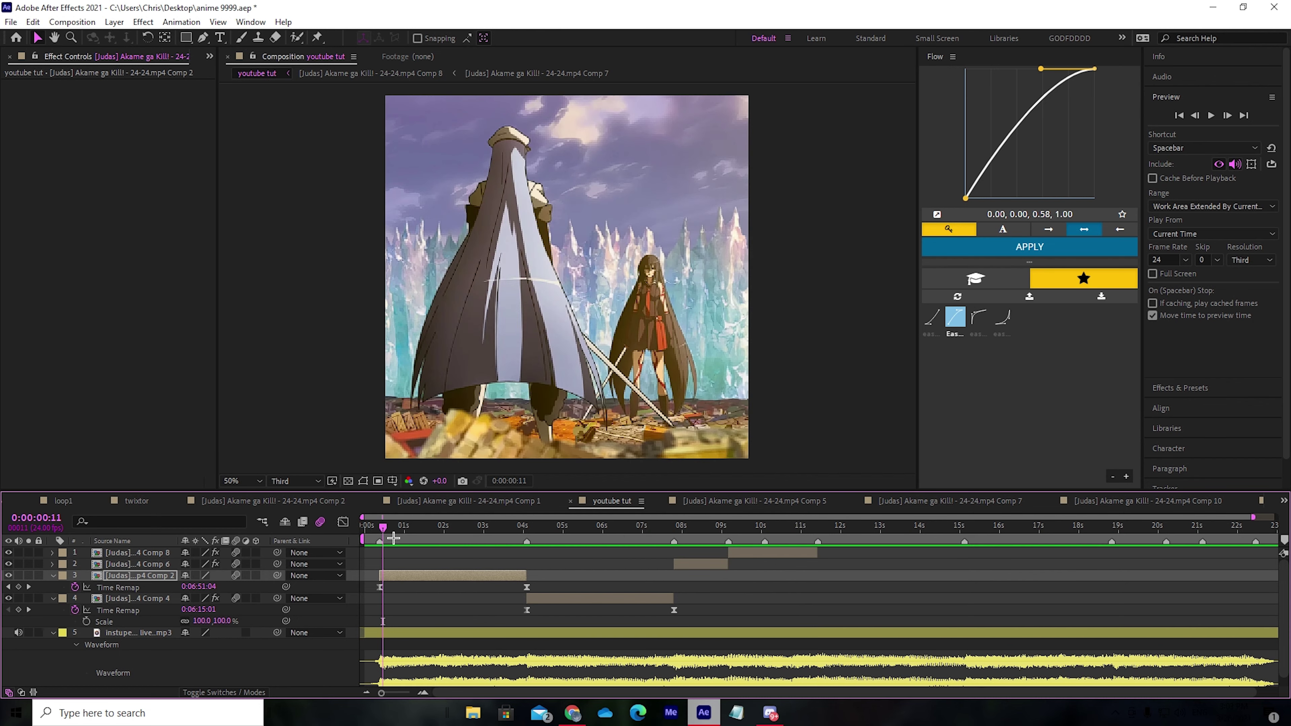
{"action": "key", "text": "j"}
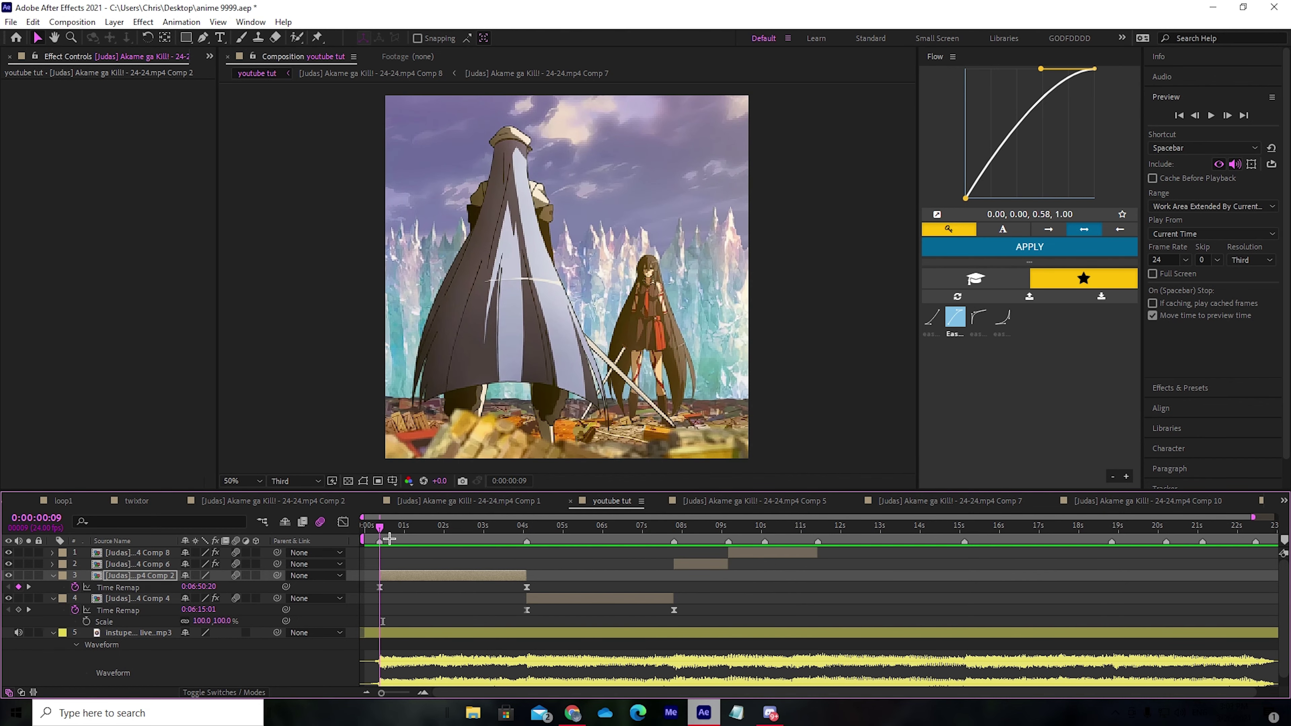
{"action": "key", "text": "s"}
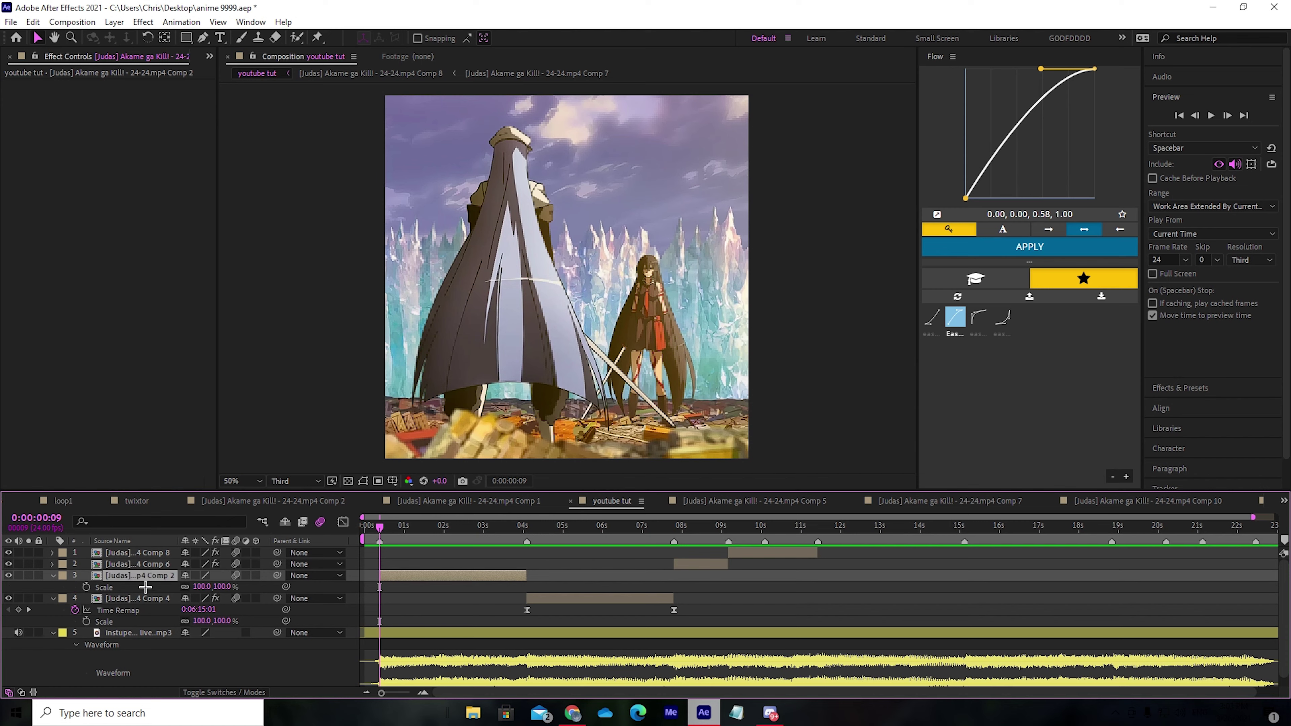
{"action": "left_click", "coordinate": [202, 587]}
{"action": "type", "text": "200"}
{"action": "key", "text": "Return"}
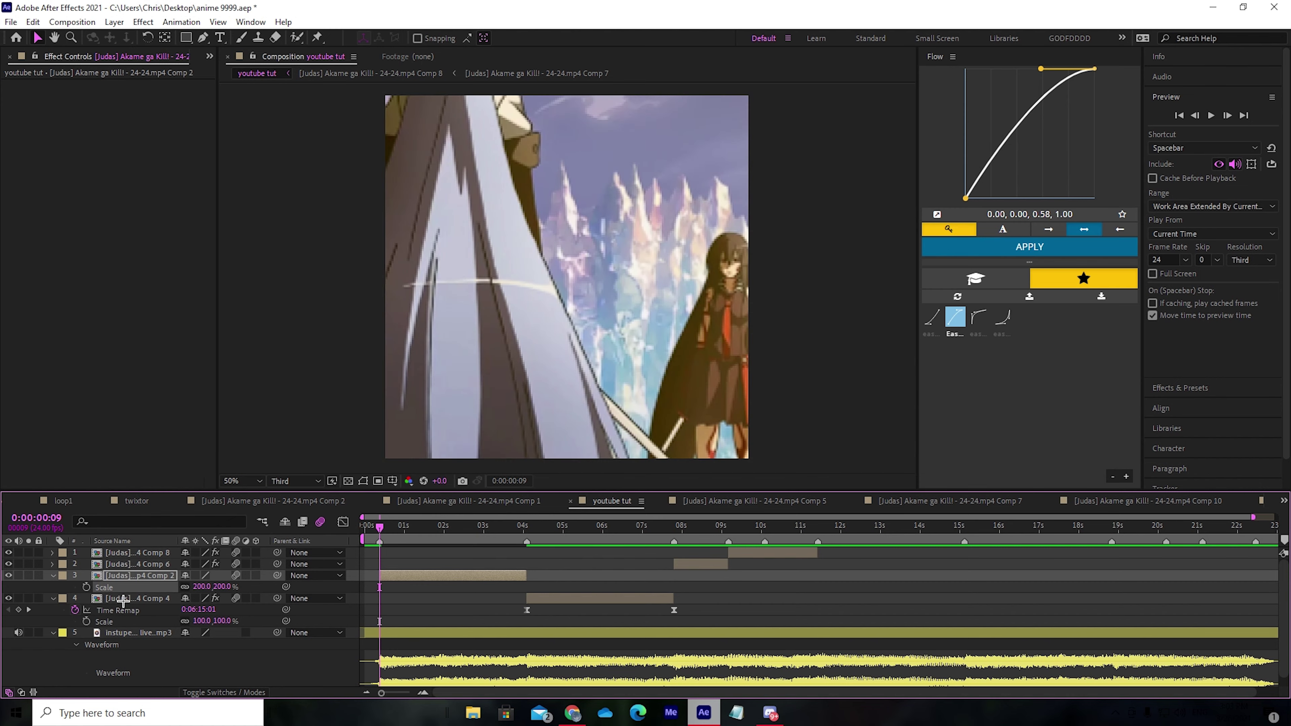
{"action": "left_click", "coordinate": [87, 587]}
- Add a 100% scale keyframe at 0:00:04:02, the end of the opening clip, and easy ease both scale keyframes
{"action": "left_click", "coordinate": [534, 529]}
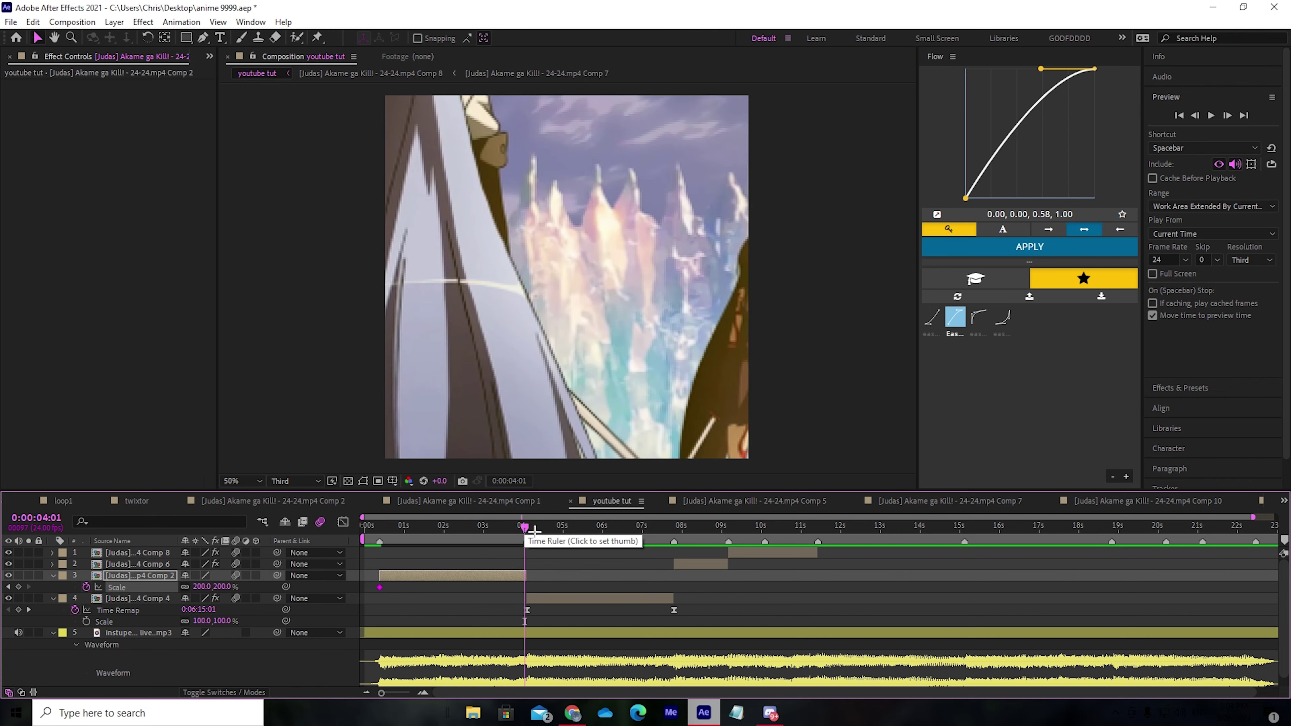
{"action": "left_click", "coordinate": [526, 532]}
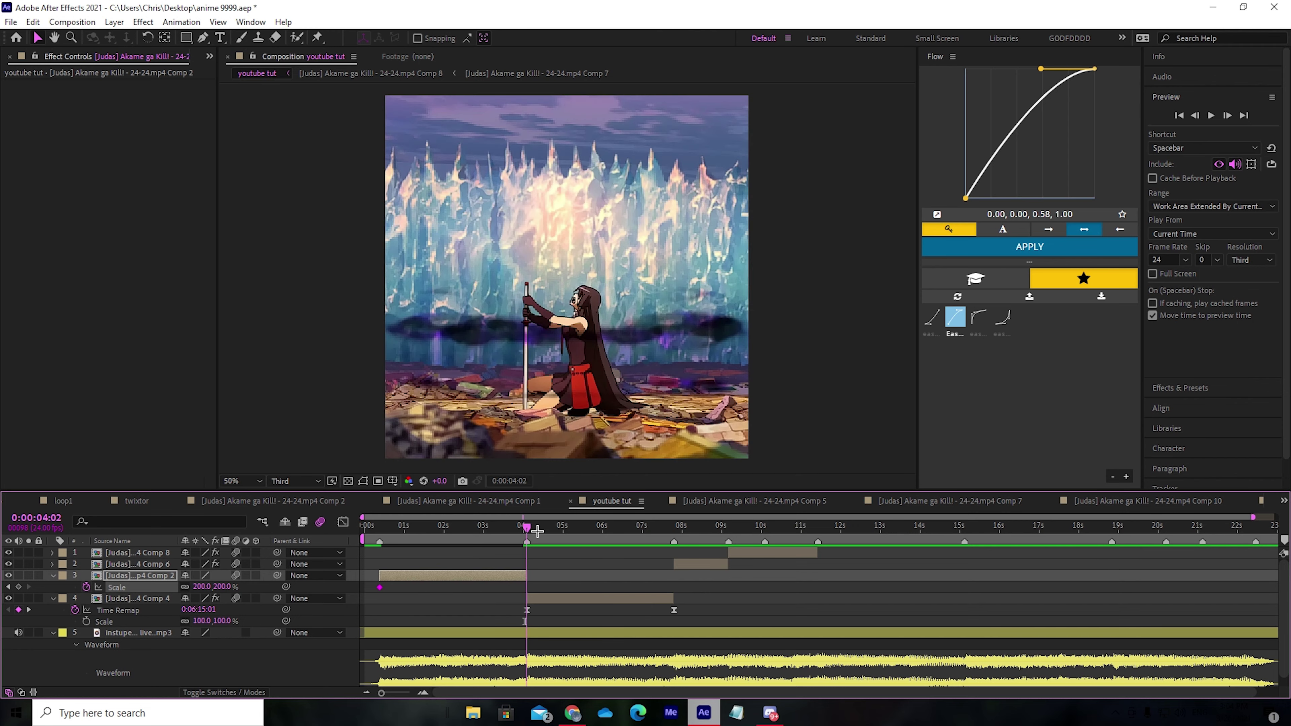
{"action": "left_click", "coordinate": [202, 587]}
{"action": "type", "text": "100"}
{"action": "key", "text": "Return"}
{"action": "left_click_drag", "start_coordinate": [547, 599], "coordinate": [365, 602]}
- Reshape the opening clip's scale curve so it drops steeply at the start and levels off long before the end
{"action": "left_click", "coordinate": [343, 522]}
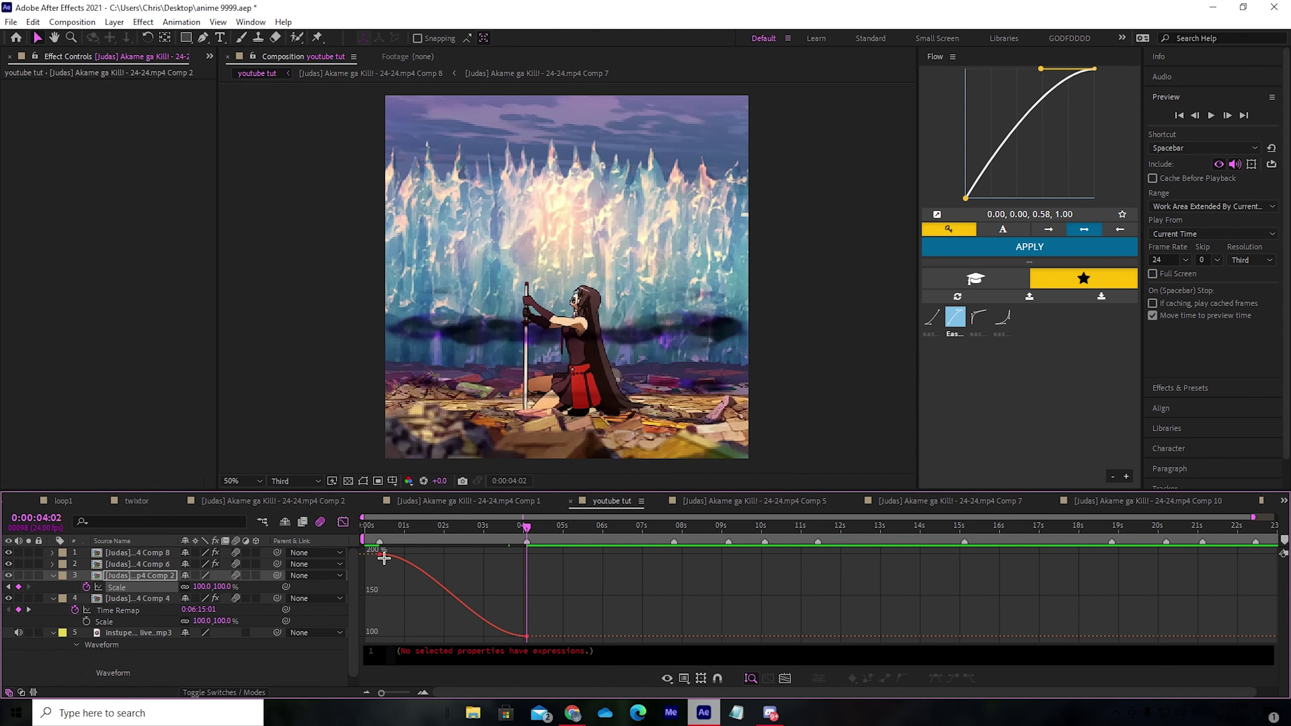
{"action": "left_click", "coordinate": [436, 573]}
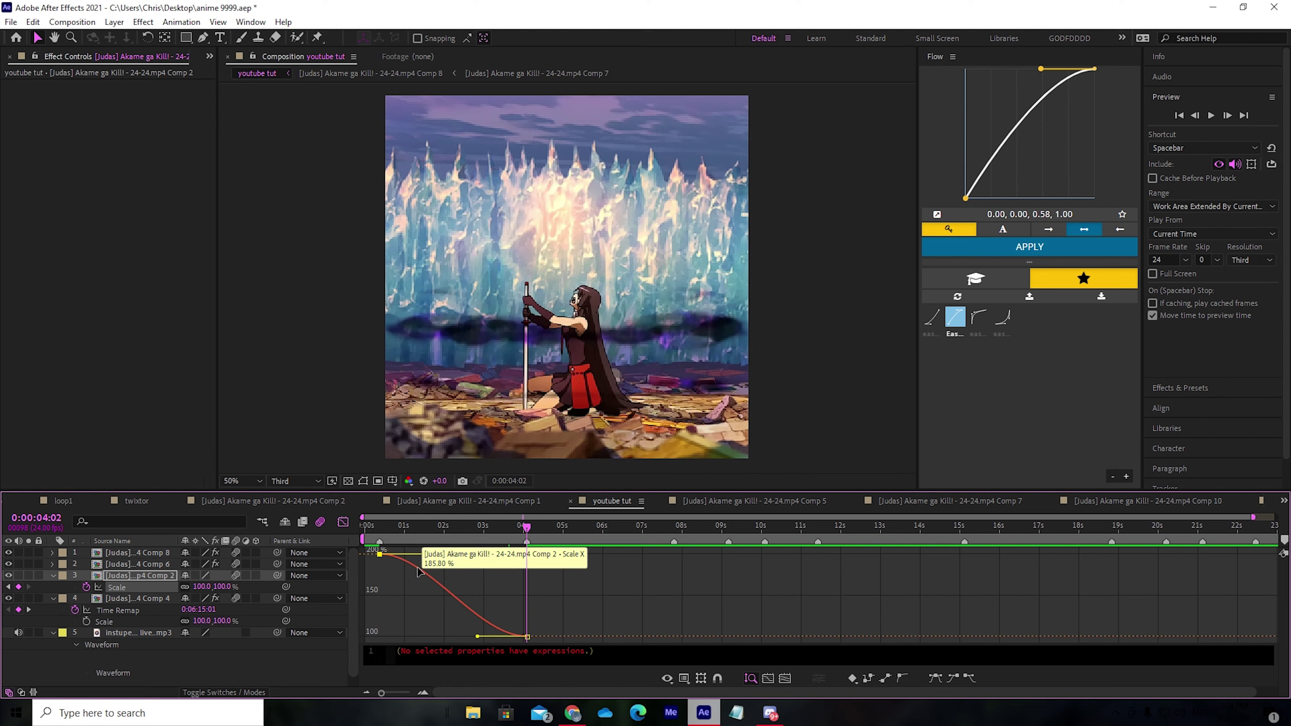
{"action": "left_click_drag", "start_coordinate": [427, 583], "coordinate": [380, 635]}
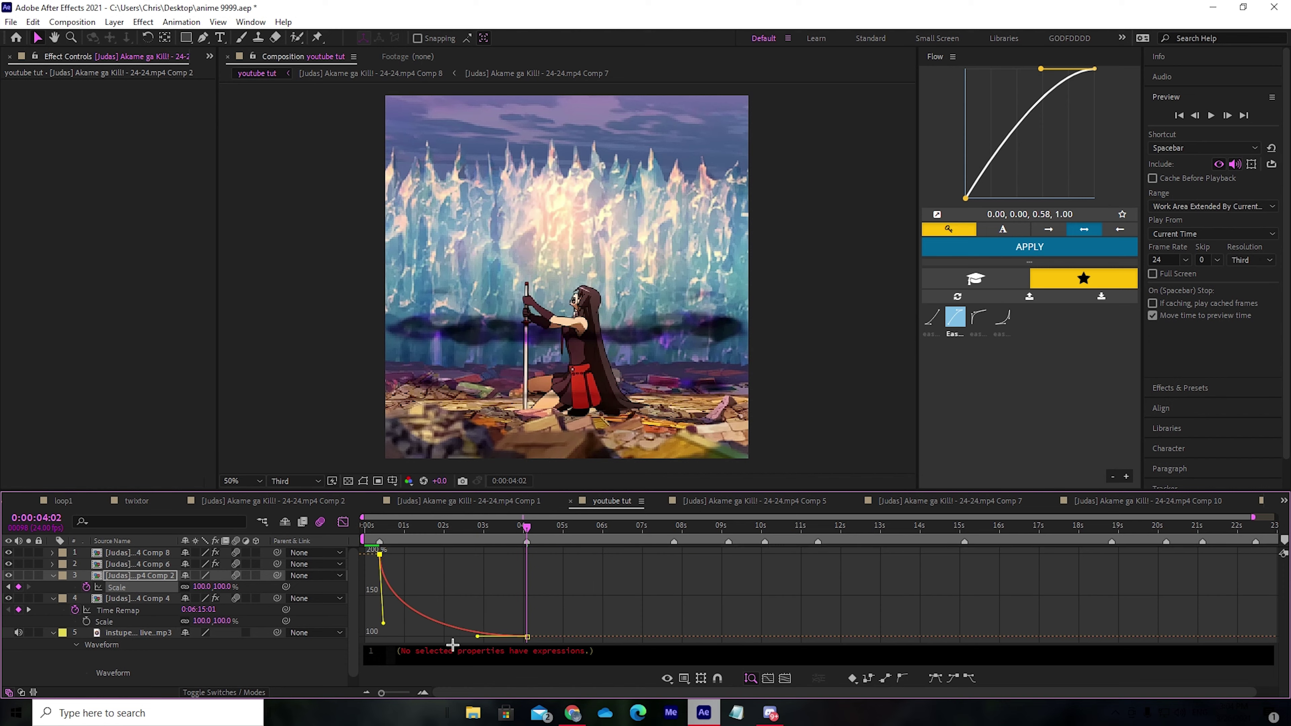
{"action": "left_click_drag", "start_coordinate": [481, 647], "coordinate": [385, 639]}
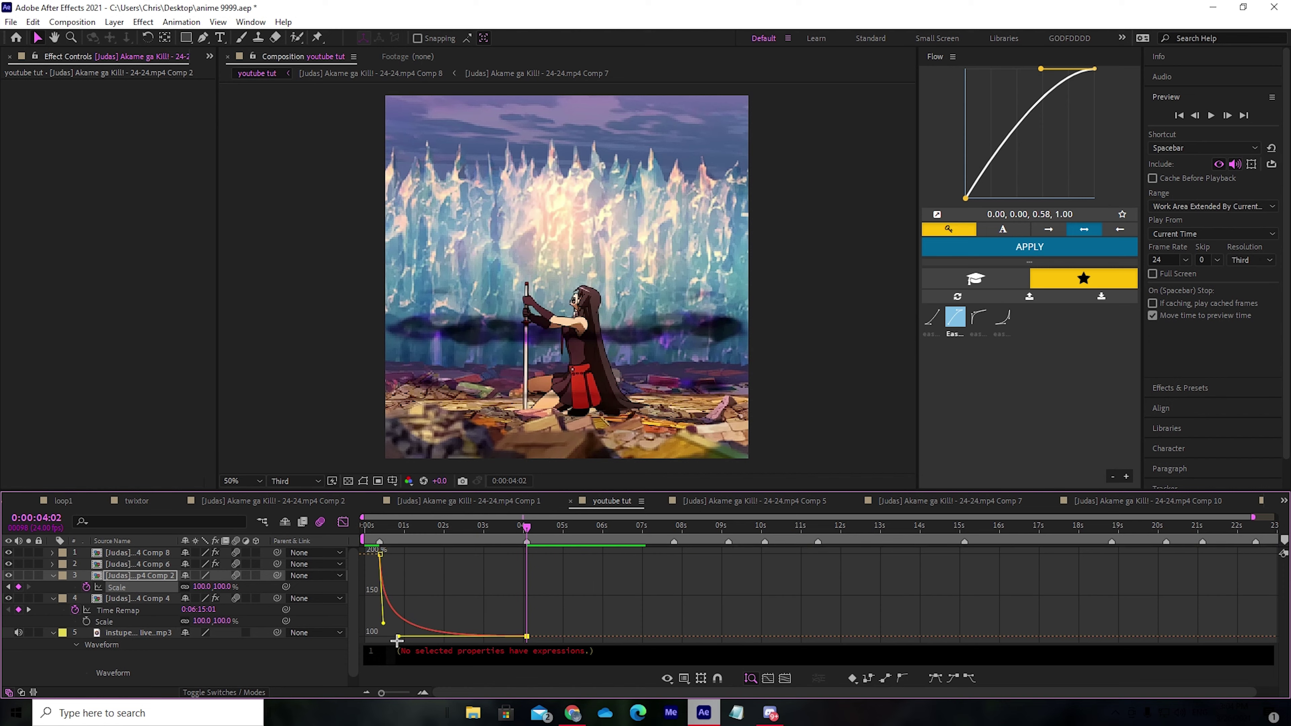
- Mute the music layer and play the opening clip from 0:00:00:09 to check its zoom-out
{"action": "key", "text": "space"}
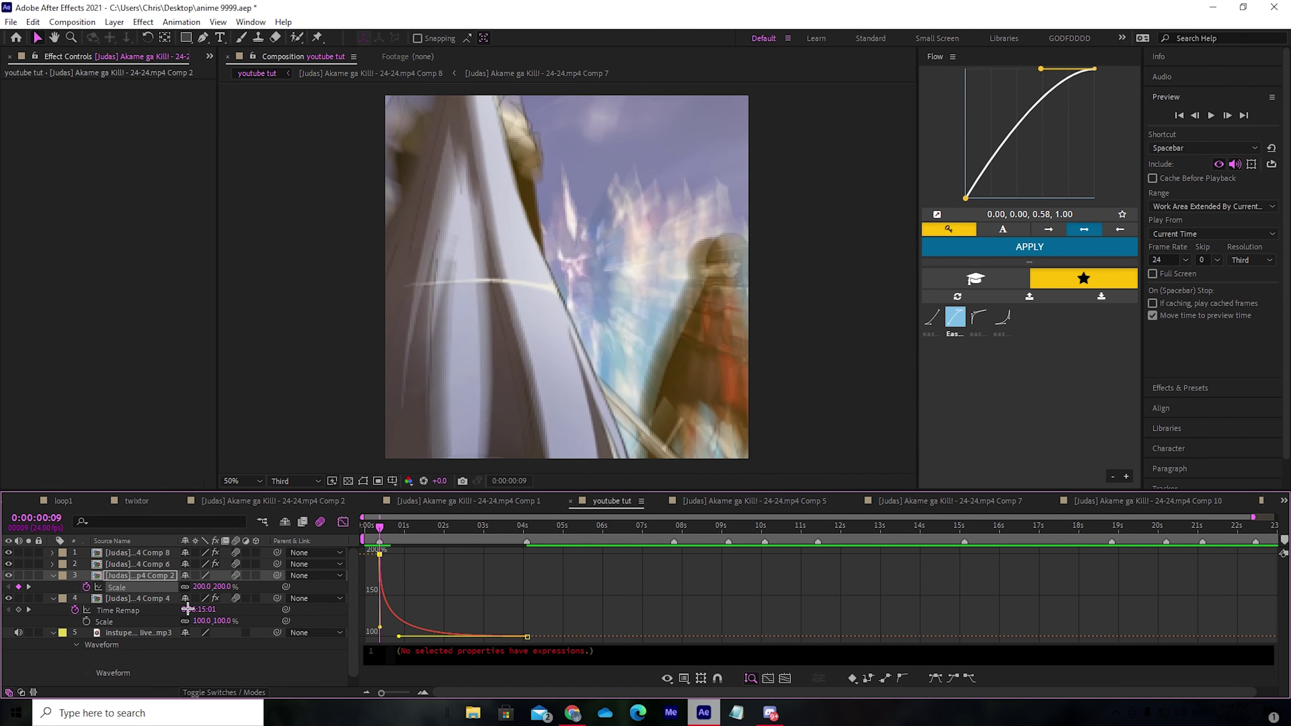
{"action": "left_click", "coordinate": [18, 632]}
{"action": "left_click", "coordinate": [236, 553]}
{"action": "left_click", "coordinate": [236, 553]}
{"action": "left_click", "coordinate": [235, 553]}
{"action": "key", "text": "space"}
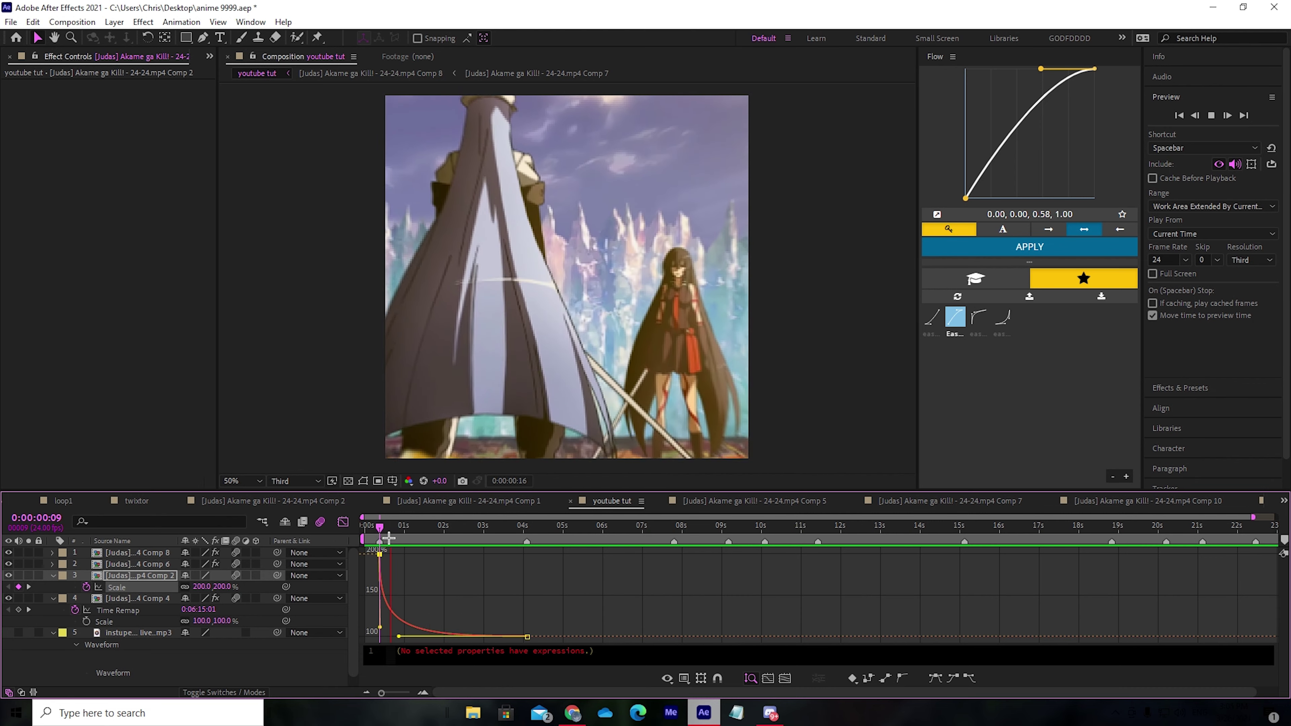
- Return to the layer bars and pre-compose the layer 3 clip, moving all attributes and fitting the duration to the layer's time span
{"action": "left_click", "coordinate": [343, 522]}
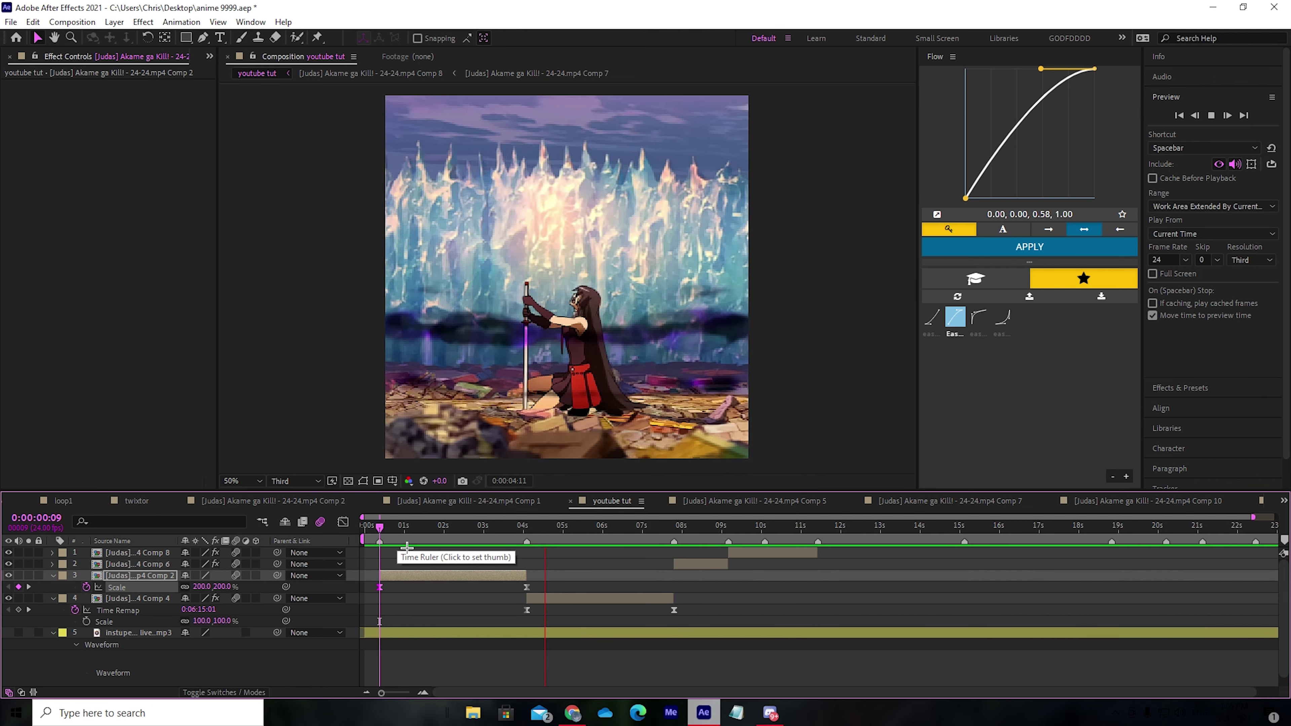
{"action": "left_click", "coordinate": [440, 544]}
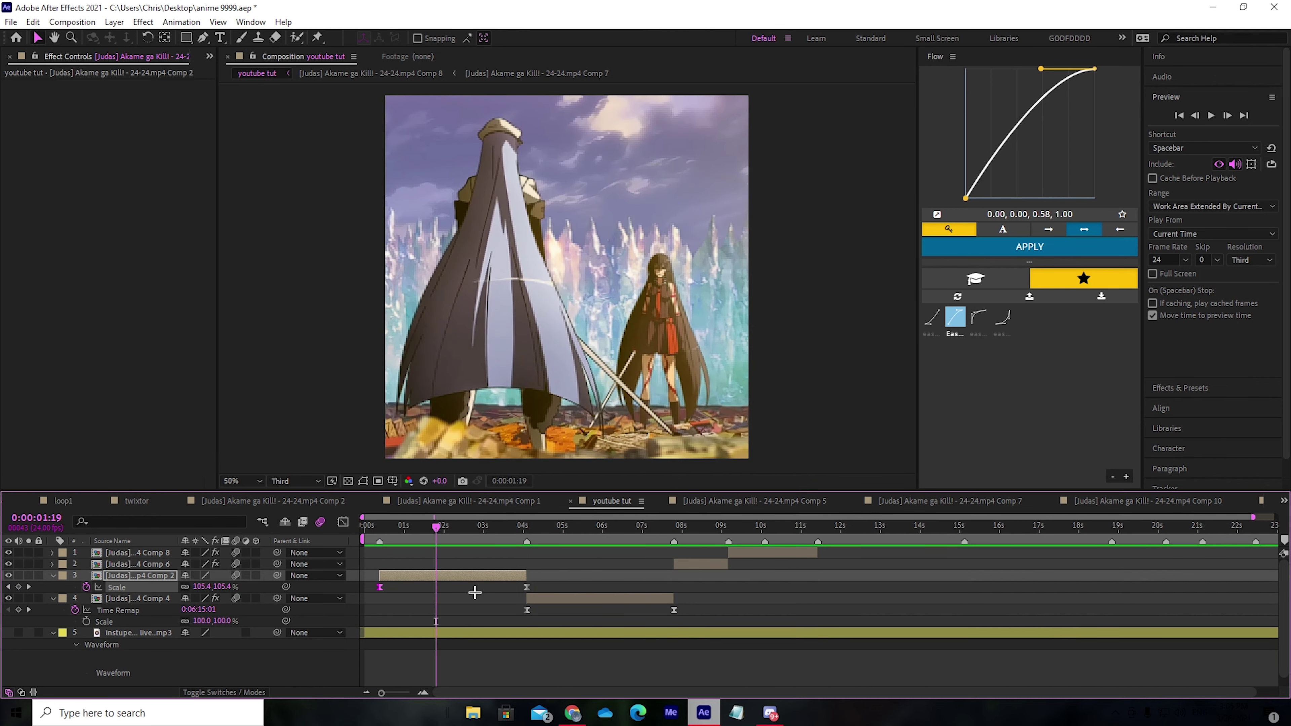
{"action": "left_click", "coordinate": [393, 538]}
{"action": "left_click_drag", "start_coordinate": [393, 538], "coordinate": [390, 538]}
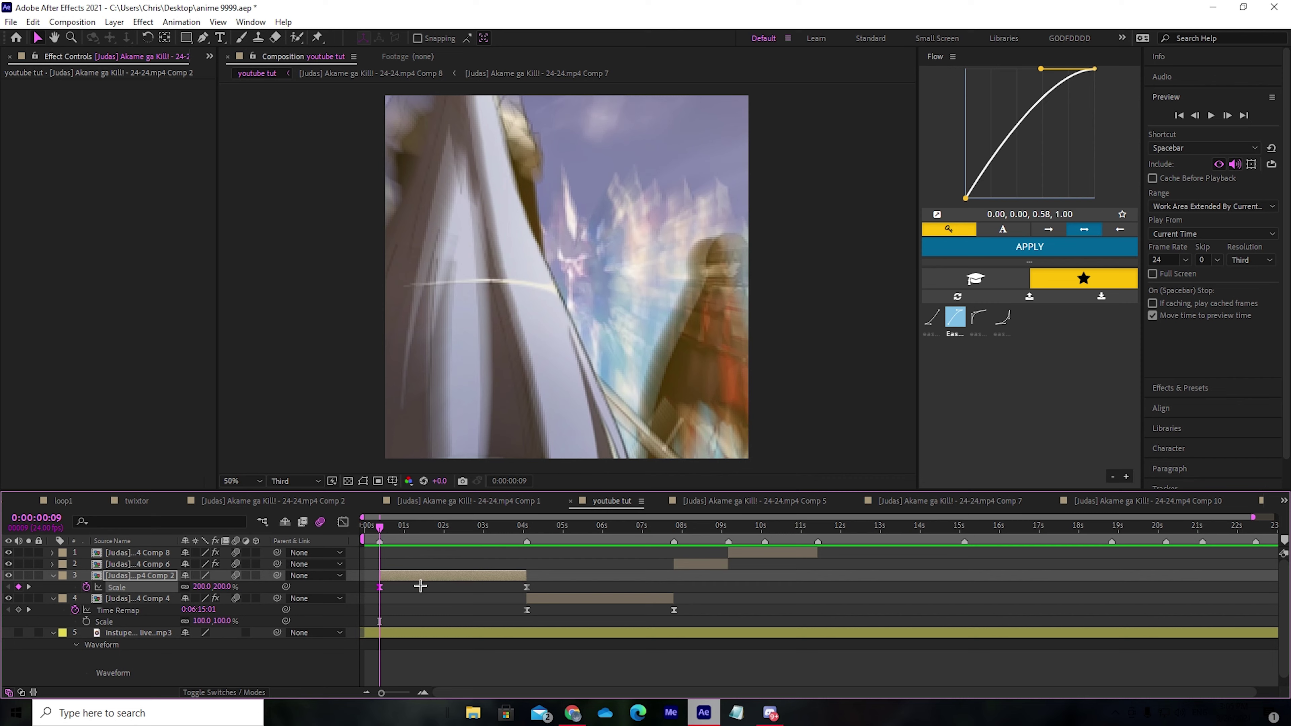
{"action": "right_click", "coordinate": [413, 576]}
{"action": "left_click", "coordinate": [463, 493]}
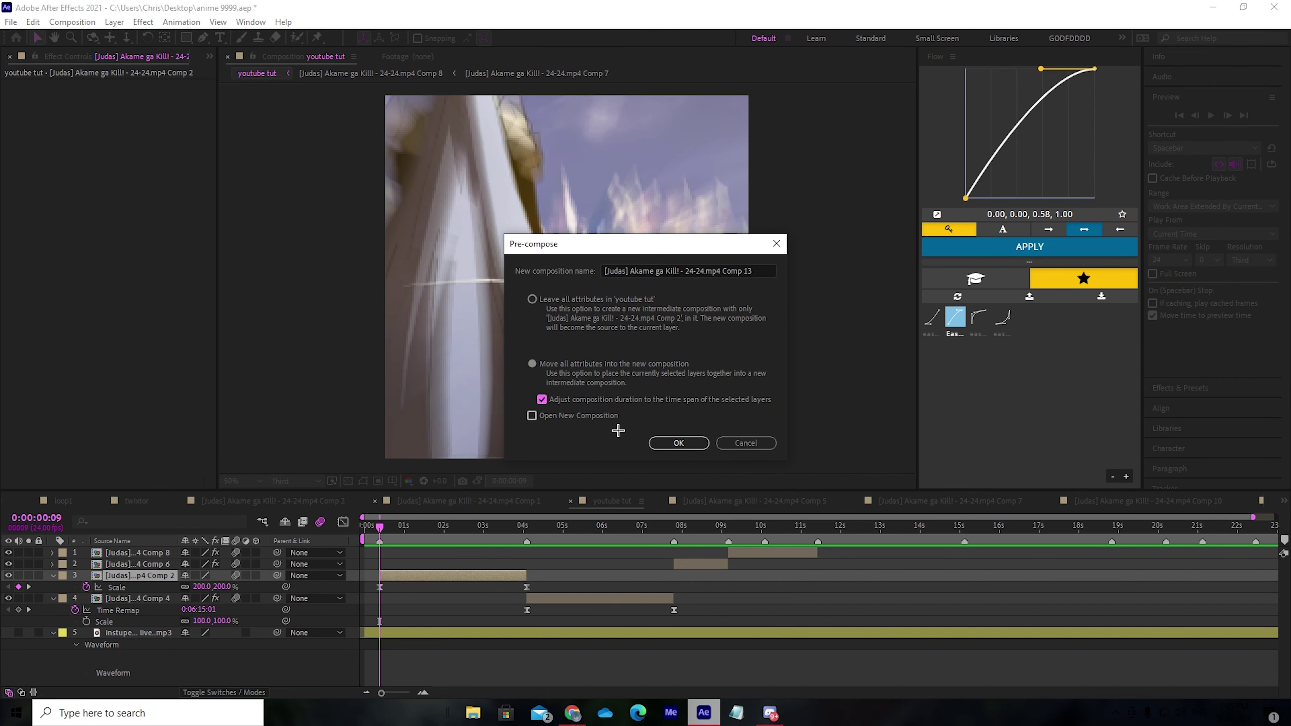
{"action": "left_click", "coordinate": [676, 443]}
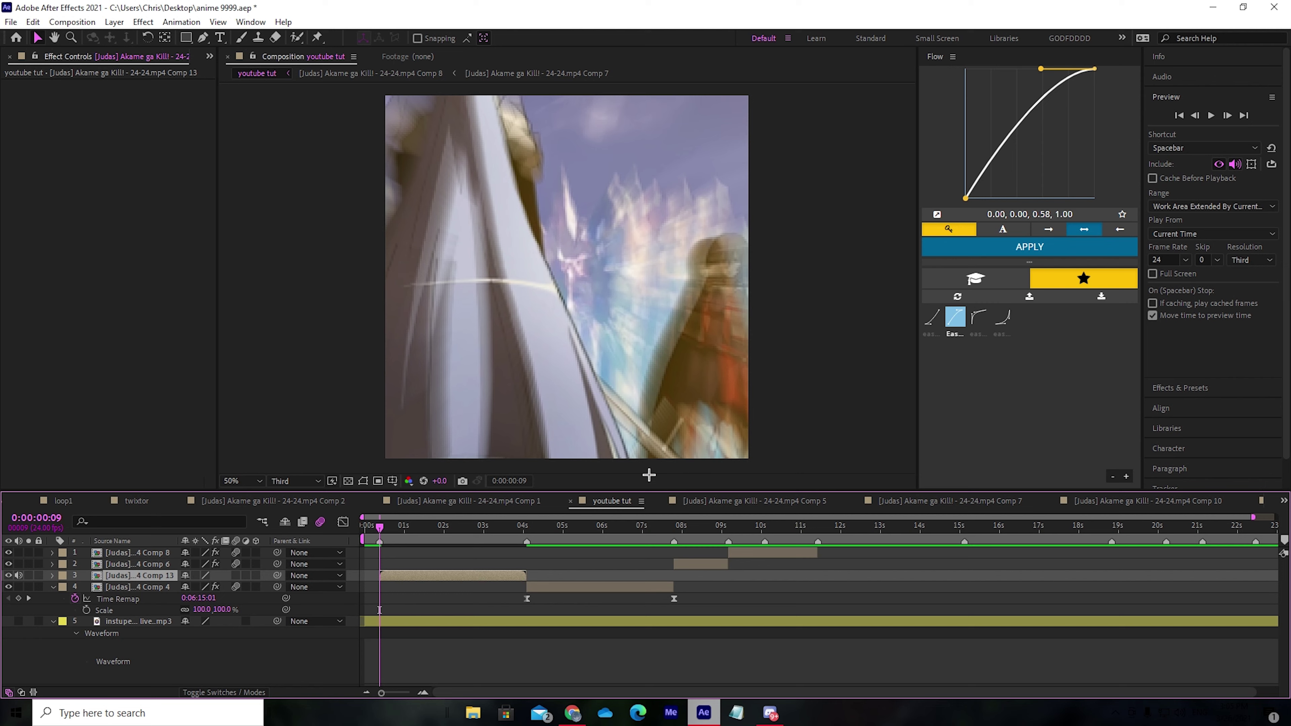
- Keyframe the pre-composed opening clip's scale at 25% at 0:00:04:02, the end of the clip
{"action": "key", "text": "s"}
{"action": "left_click", "coordinate": [529, 530]}
{"action": "key", "text": "Page_Up"}
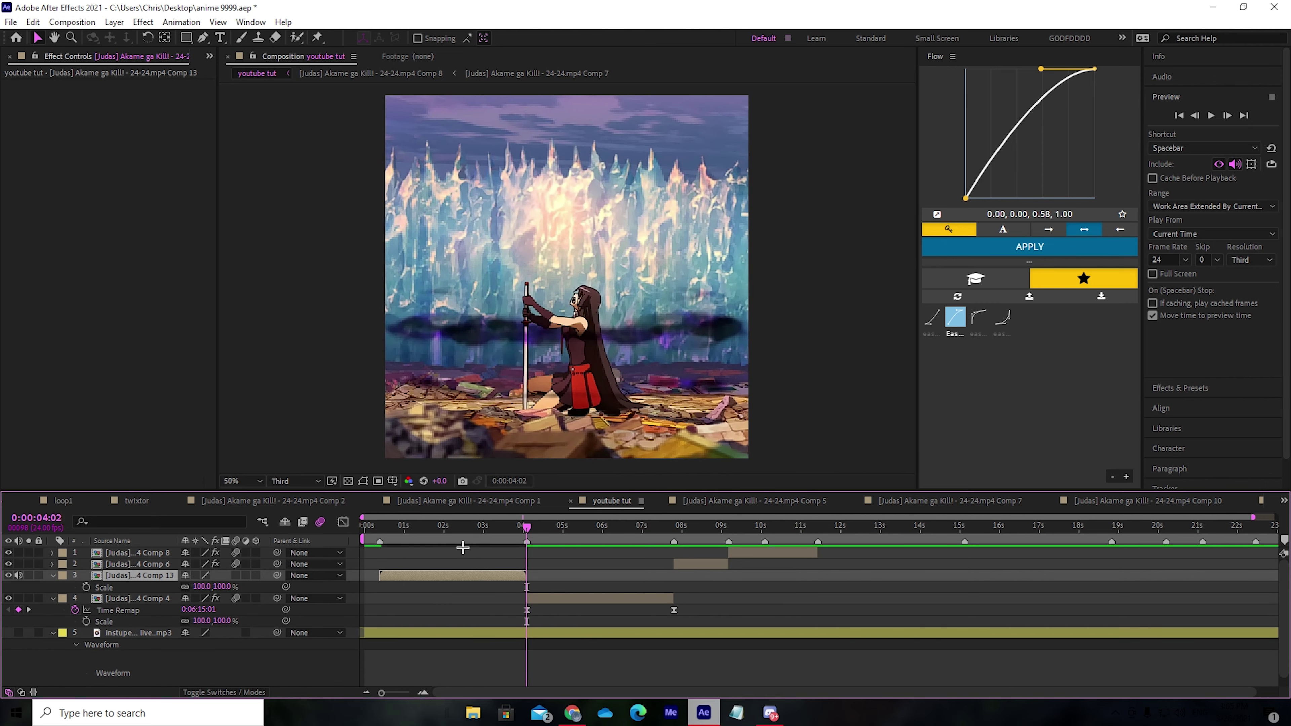
{"action": "left_click", "coordinate": [205, 587]}
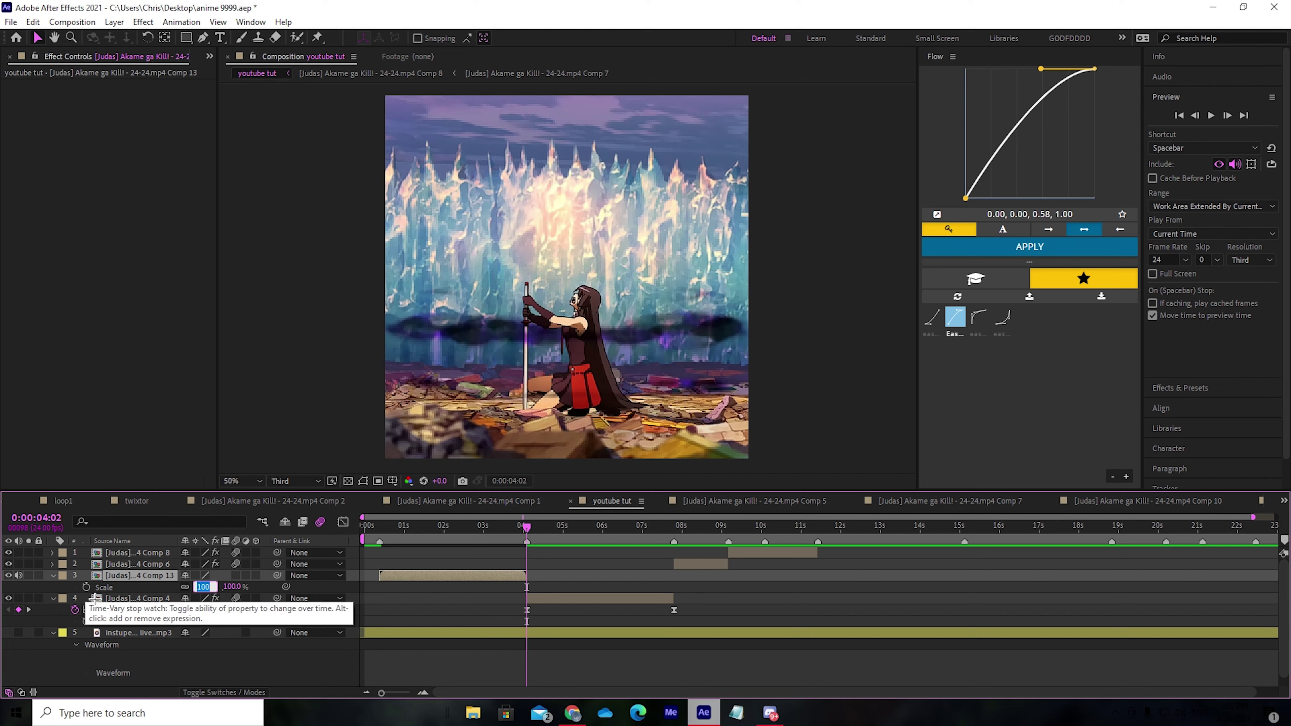
{"action": "type", "text": "25"}
{"action": "key", "text": "Return"}
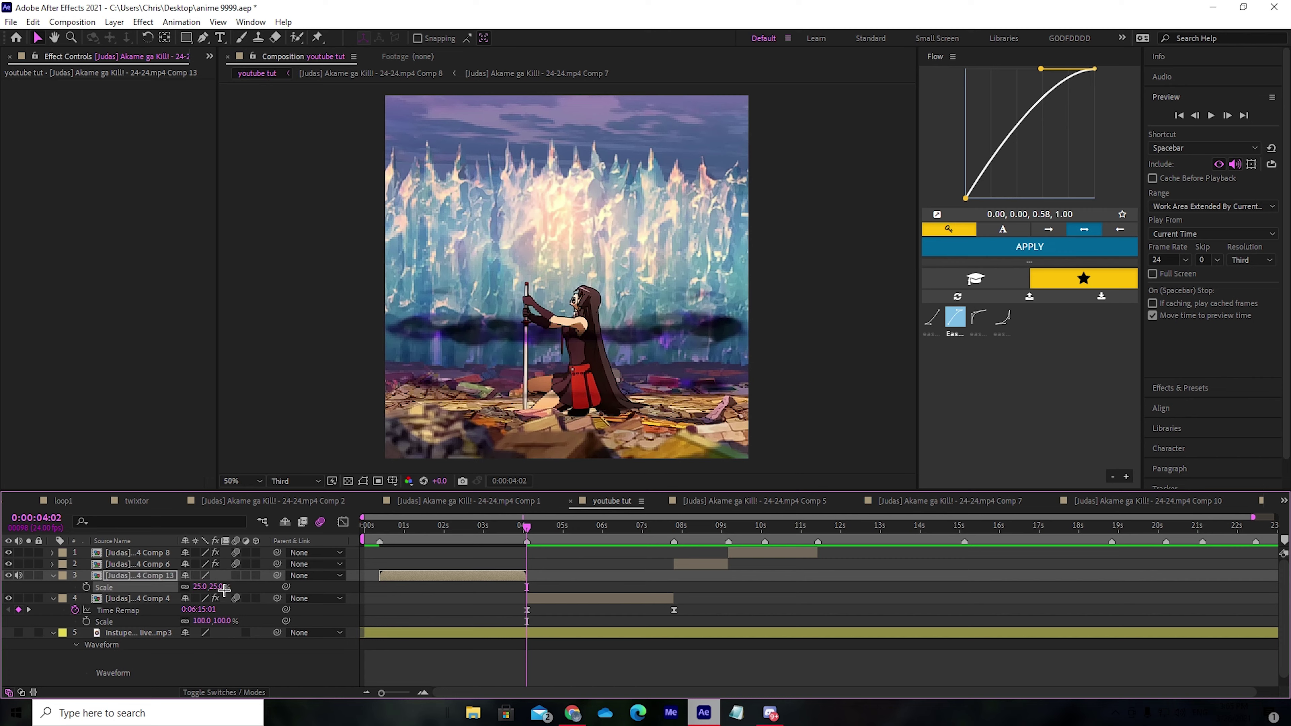
{"action": "left_click", "coordinate": [86, 587]}
- Add a 100% scale keyframe to the pre-composed opening clip at 0:00:03:20, a few frames before its end
{"action": "key", "text": "Page_Up"}
{"action": "key", "text": "Page_Up"}
{"action": "key", "text": "Page_Up"}
{"action": "key", "text": "Page_Up"}
{"action": "key", "text": "Page_Up"}
{"action": "key", "text": "Page_Up"}
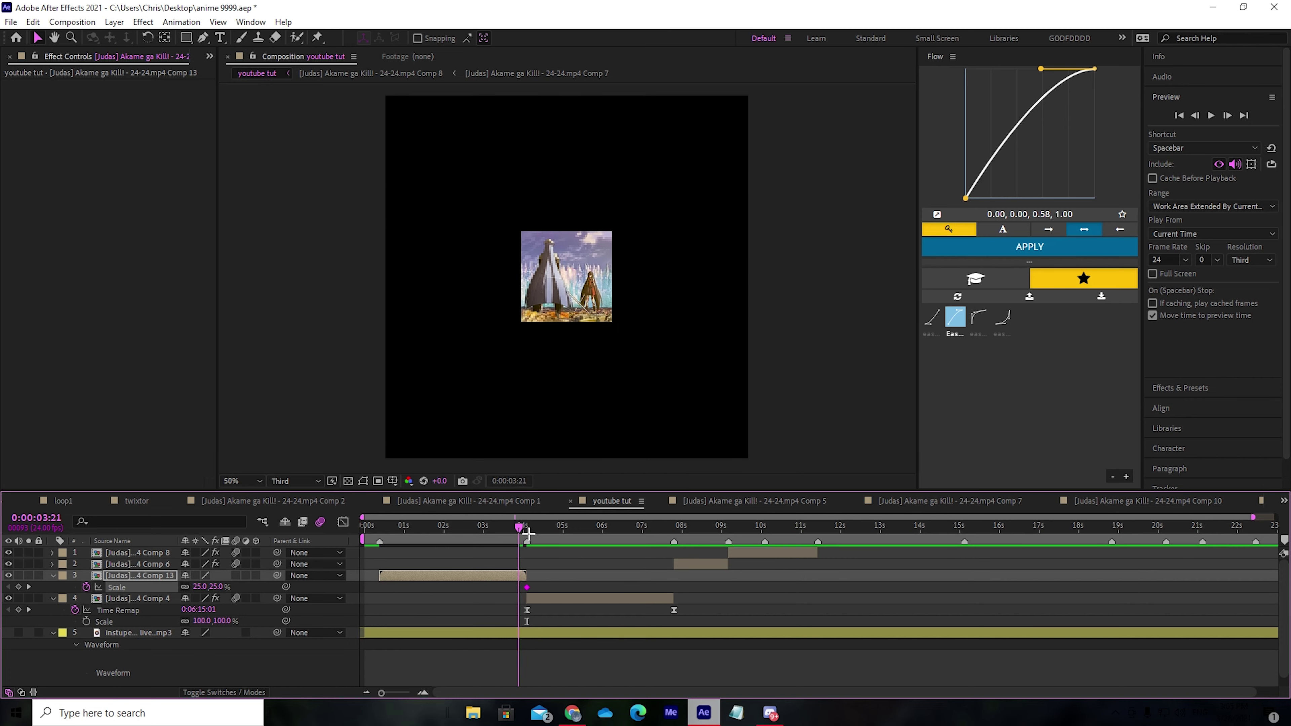
{"action": "key", "text": "="}
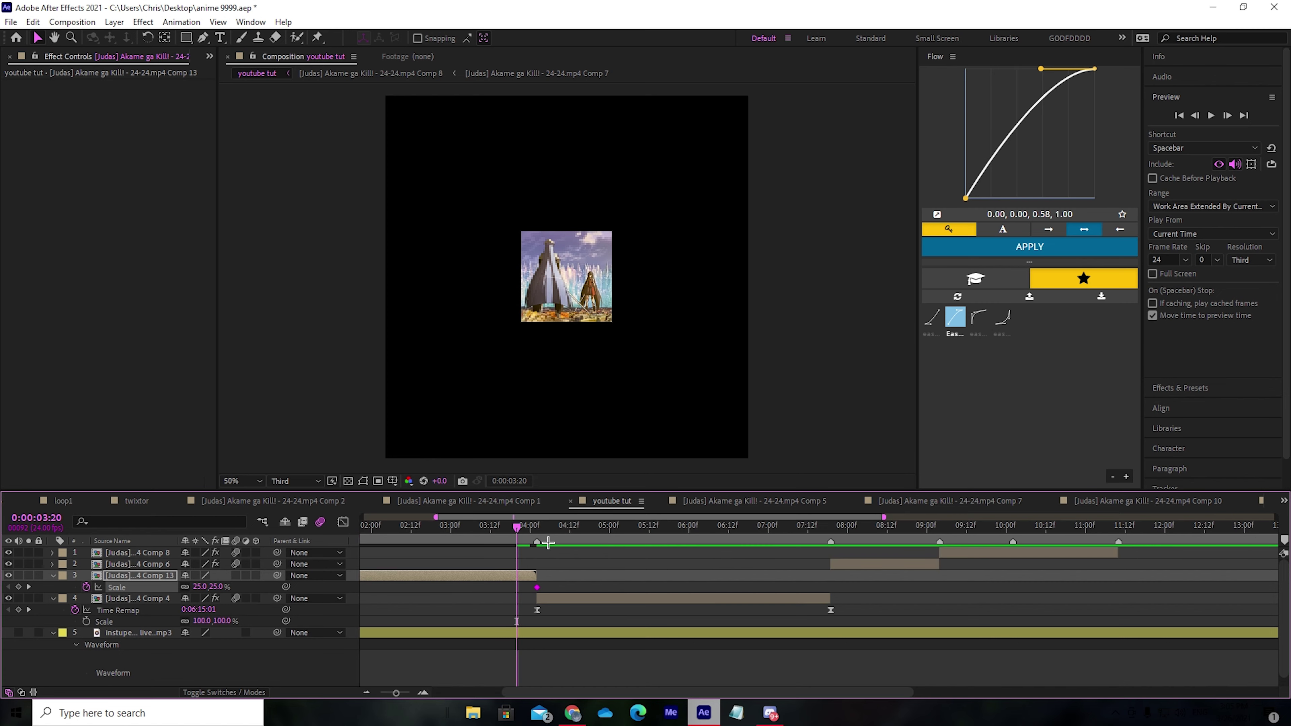
{"action": "mouse_move", "coordinate": [525, 543]}
{"action": "left_mouse_down"}
{"action": "mouse_move", "coordinate": [543, 542]}
{"action": "mouse_move", "coordinate": [525, 539]}
{"action": "left_mouse_up"}
{"action": "left_click", "coordinate": [201, 587]}
{"action": "type", "text": "100"}
{"action": "key", "text": "Return"}
- Apply the Motion Tile effect to the pre-composed opening clip
{"action": "key", "text": "ctrl+space"}
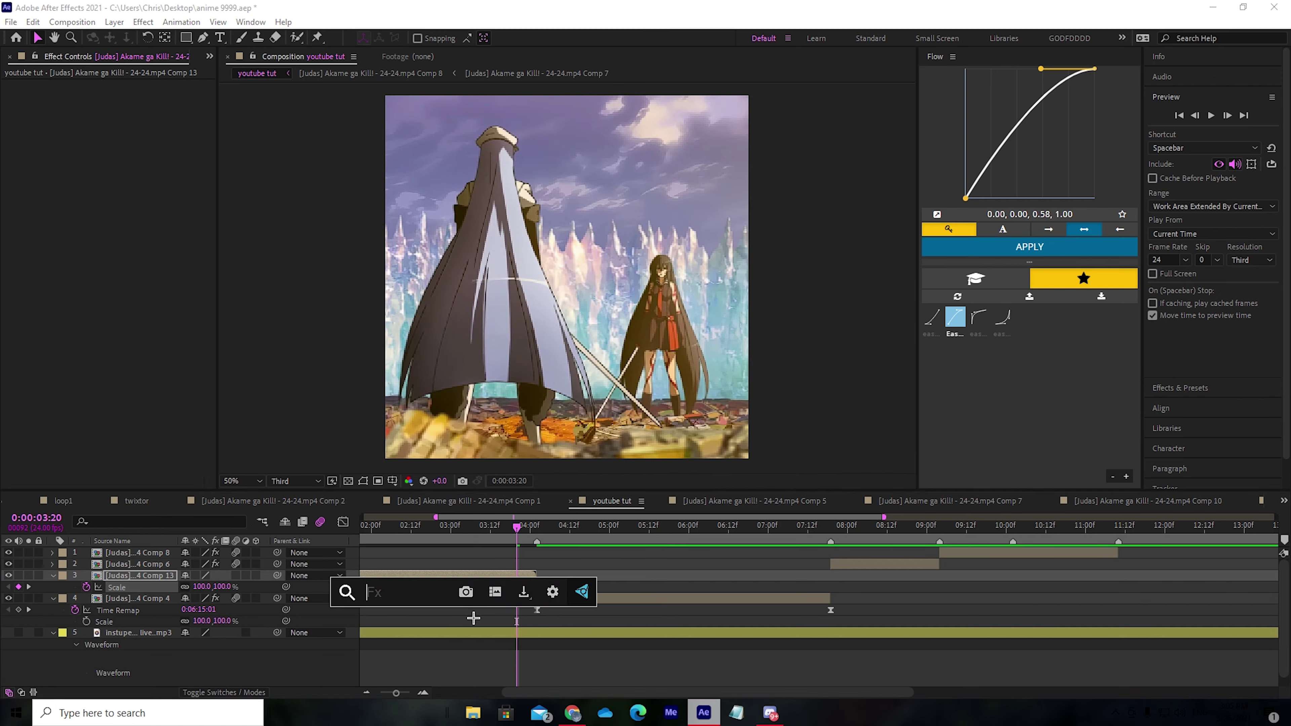
{"action": "type", "text": "motion"}
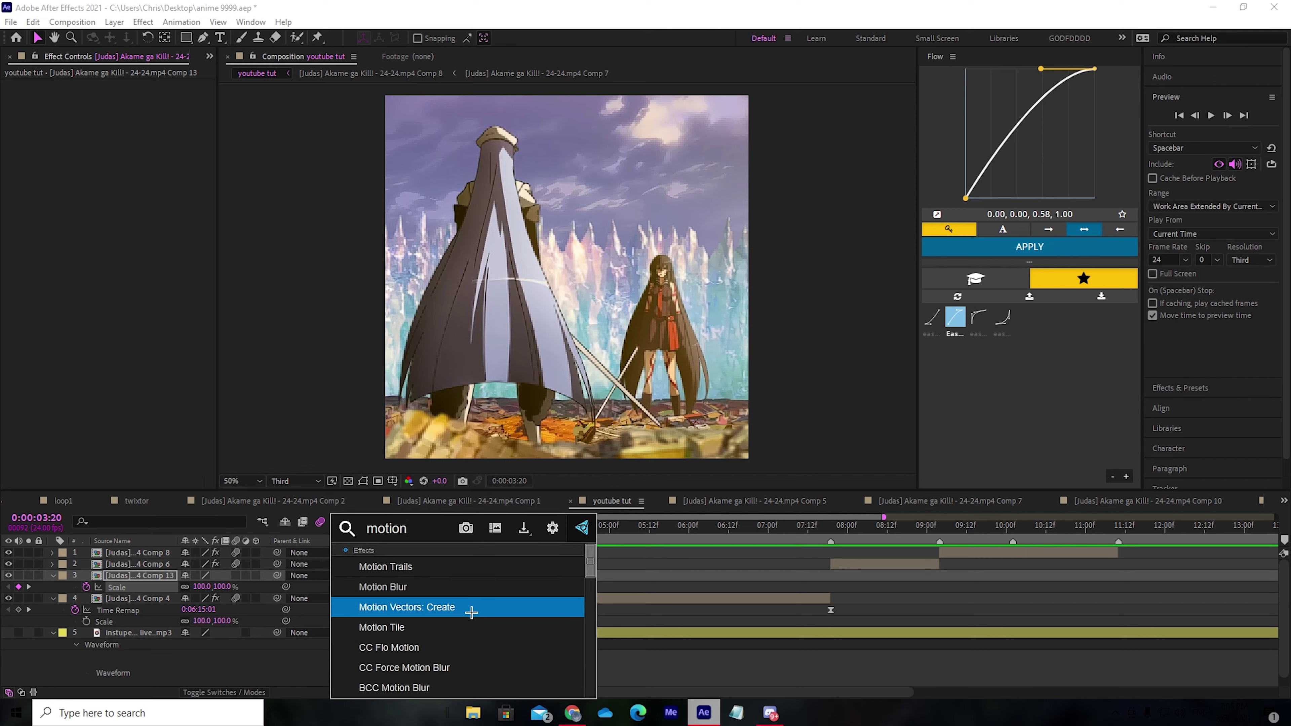
{"action": "left_click", "coordinate": [464, 632]}
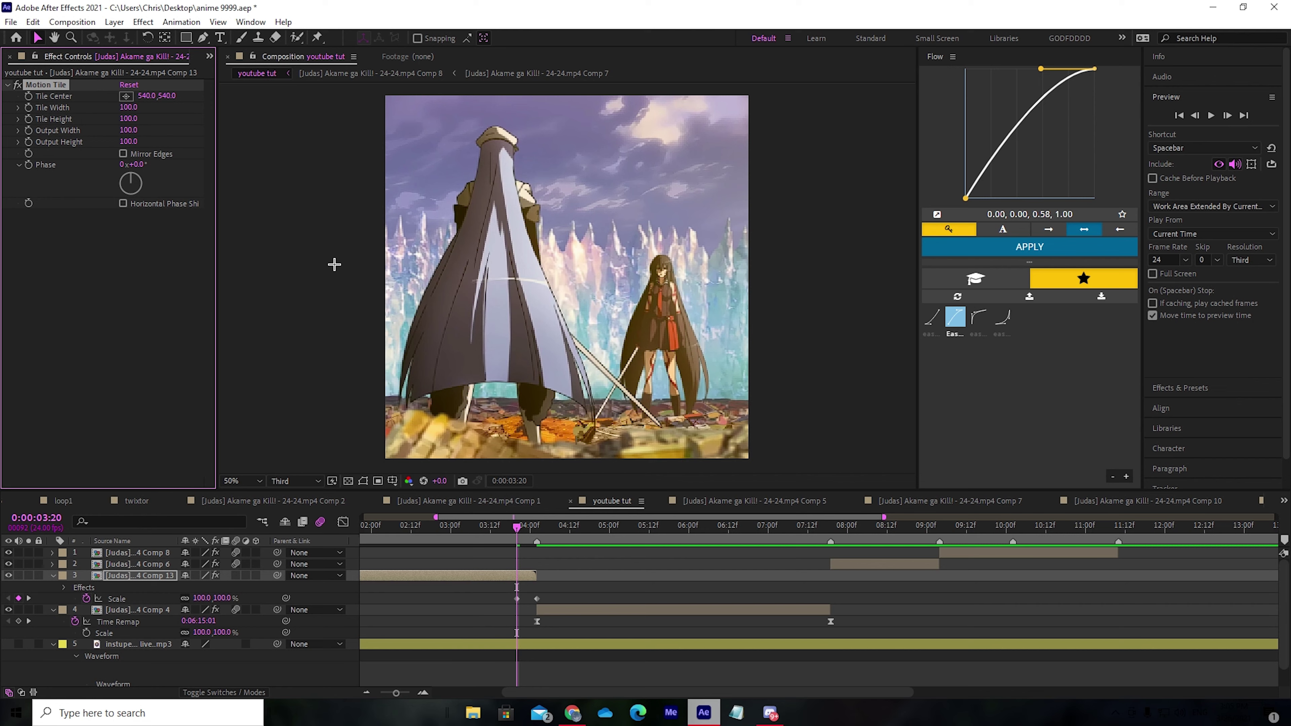
- Set Motion Tile's output width and output height to 200 and turn on Mirror Edges
{"action": "left_click", "coordinate": [131, 132]}
{"action": "type", "text": "200"}
{"action": "key", "text": "Return"}
{"action": "left_click", "coordinate": [132, 142]}
{"action": "type", "text": "200"}
{"action": "key", "text": "Return"}
{"action": "left_click", "coordinate": [122, 154]}
- Check the tiled edges at the clip's last frame and easy ease both scale keyframes of the pre-composed clip
{"action": "left_click_drag", "start_coordinate": [533, 541], "coordinate": [546, 542]}
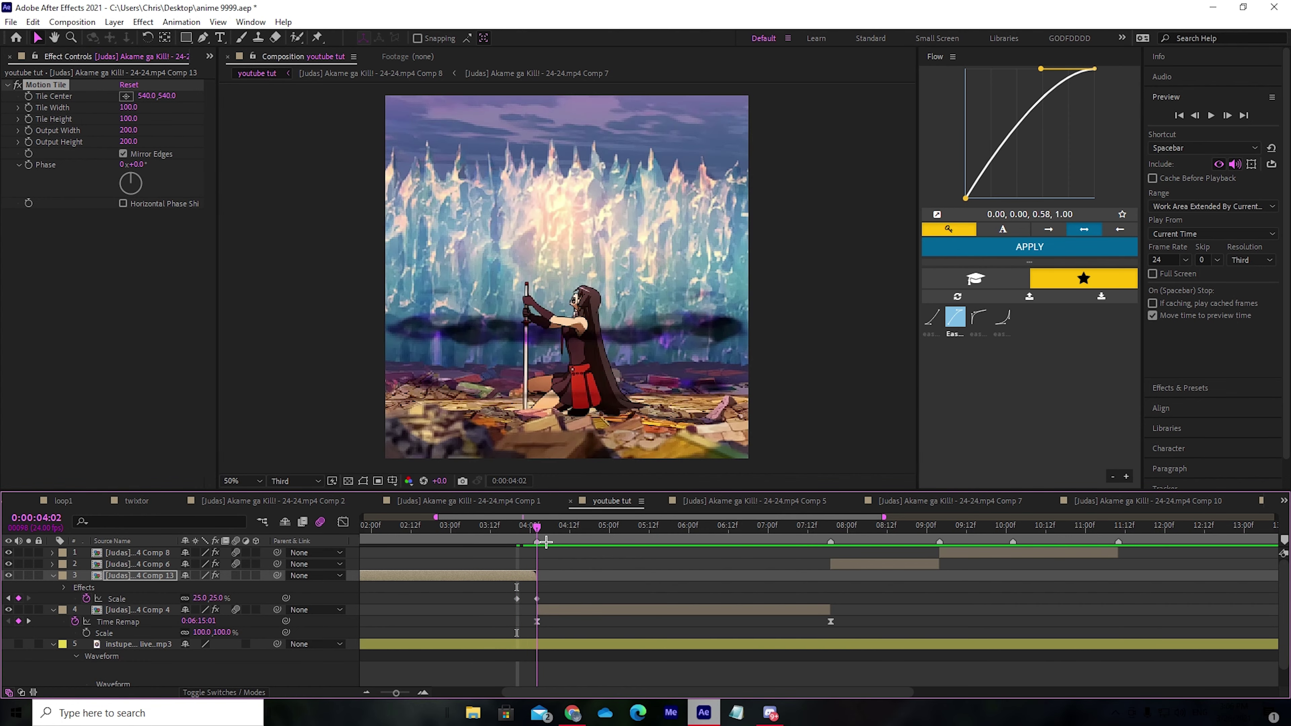
{"action": "key", "text": "Page_Up"}
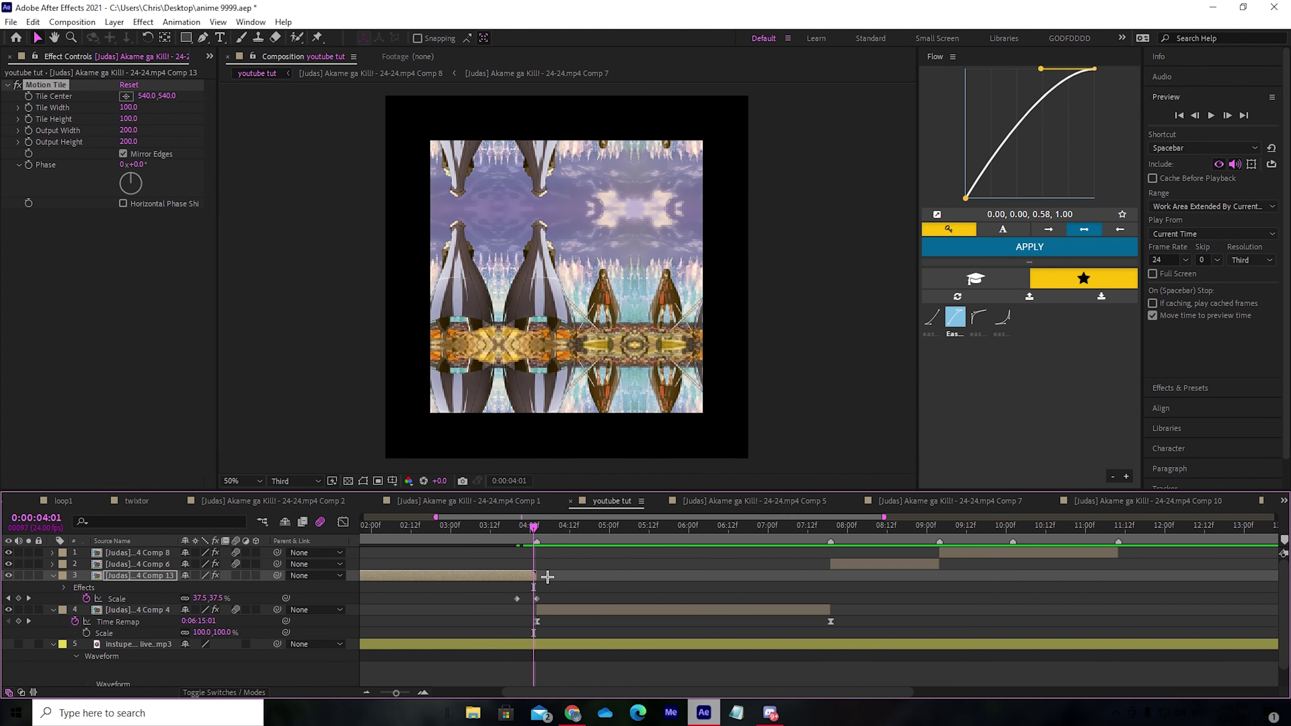
{"action": "left_click", "coordinate": [537, 598]}
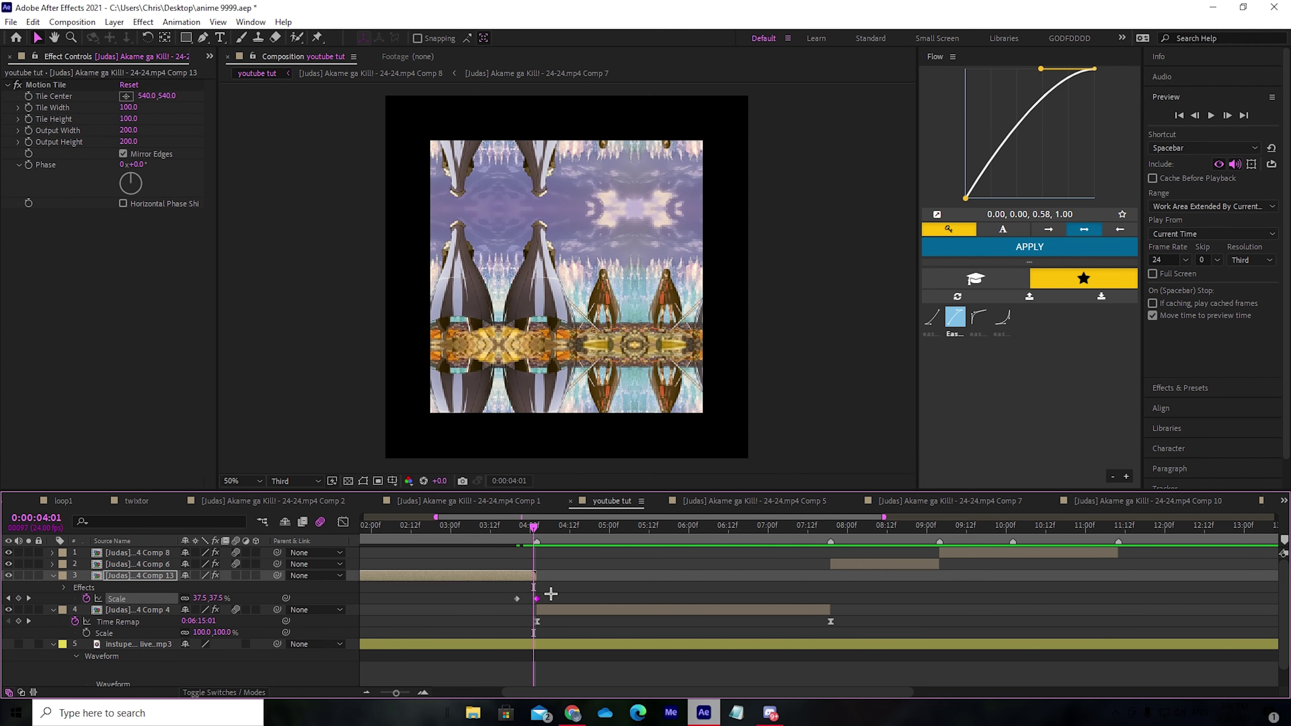
{"action": "left_click_drag", "start_coordinate": [559, 592], "coordinate": [505, 611]}
{"action": "key", "text": "F9"}
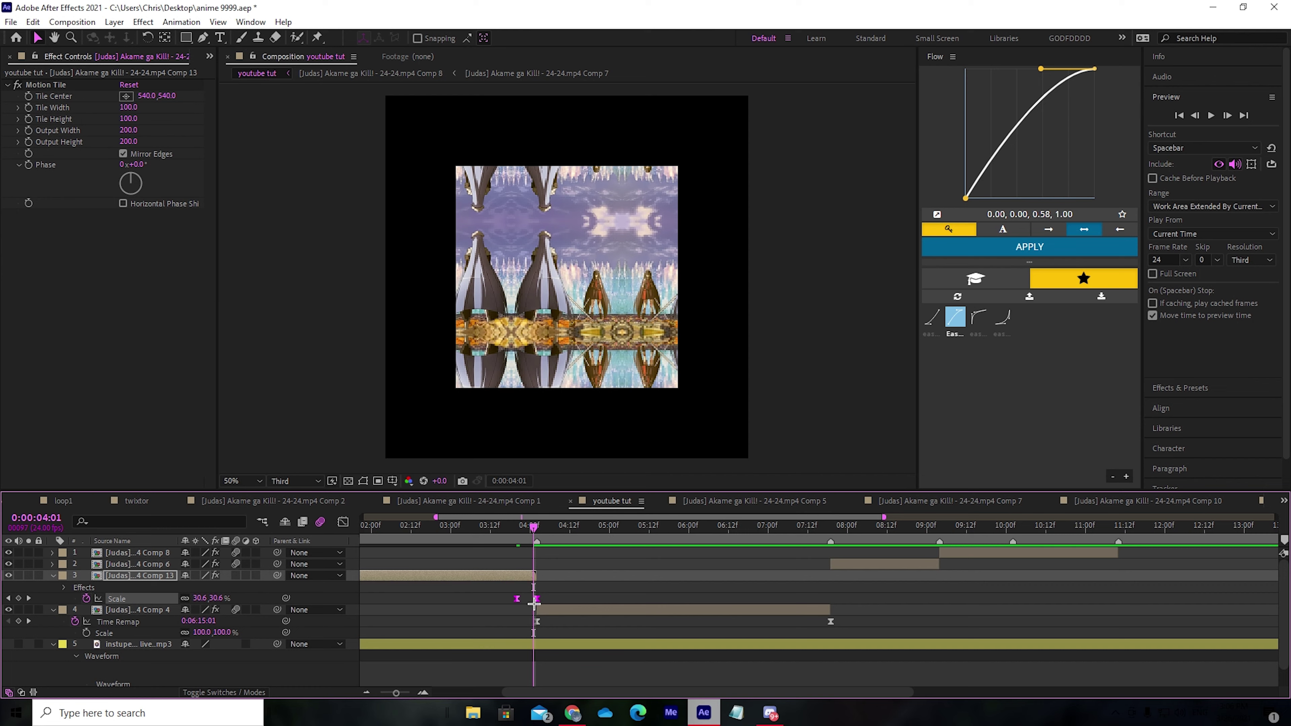
- Reshape the opening clip's scale curve in the graph editor so the zoom-out starts slowly and drops steeply into the last keyframe
{"action": "key", "text": "p"}
{"action": "key", "text": "p"}
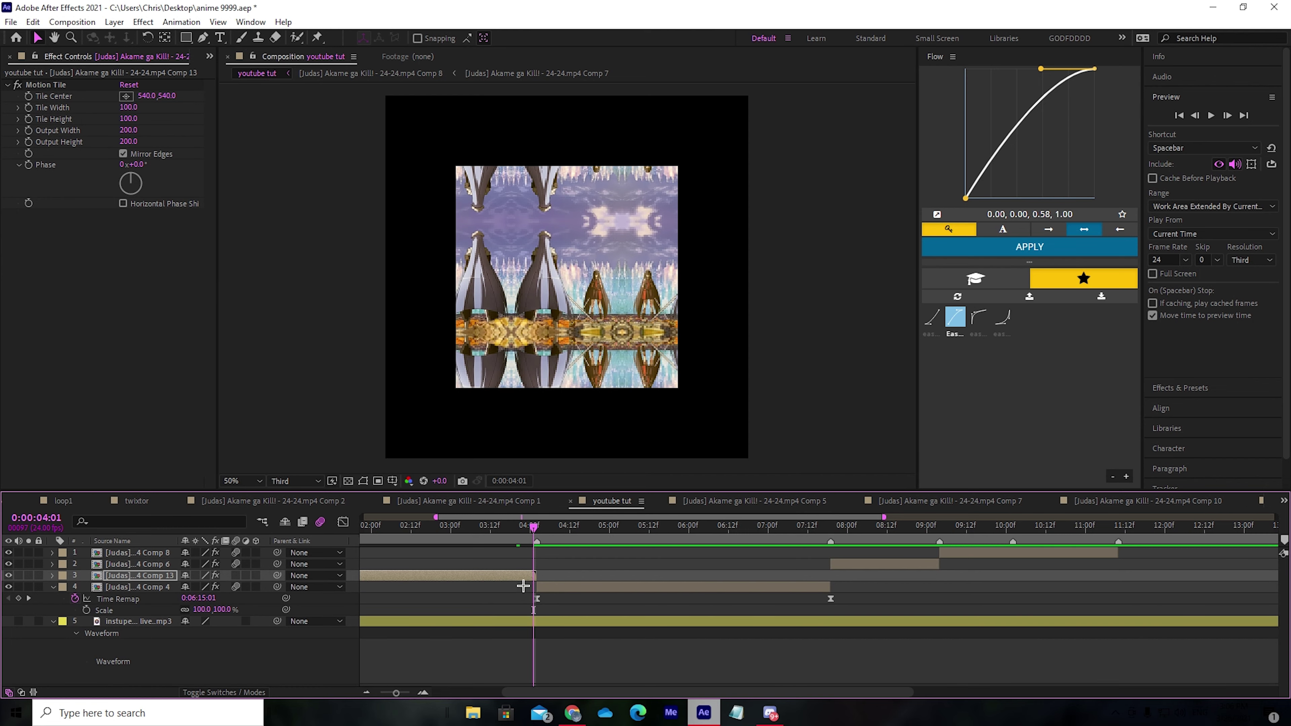
{"action": "key", "text": "s"}
{"action": "mouse_move", "coordinate": [533, 529]}
{"action": "left_mouse_down"}
{"action": "mouse_move", "coordinate": [525, 541]}
{"action": "mouse_move", "coordinate": [548, 546]}
{"action": "mouse_move", "coordinate": [513, 593]}
{"action": "left_mouse_up"}
{"action": "key", "text": "Page_Down"}
{"action": "left_click", "coordinate": [343, 522]}
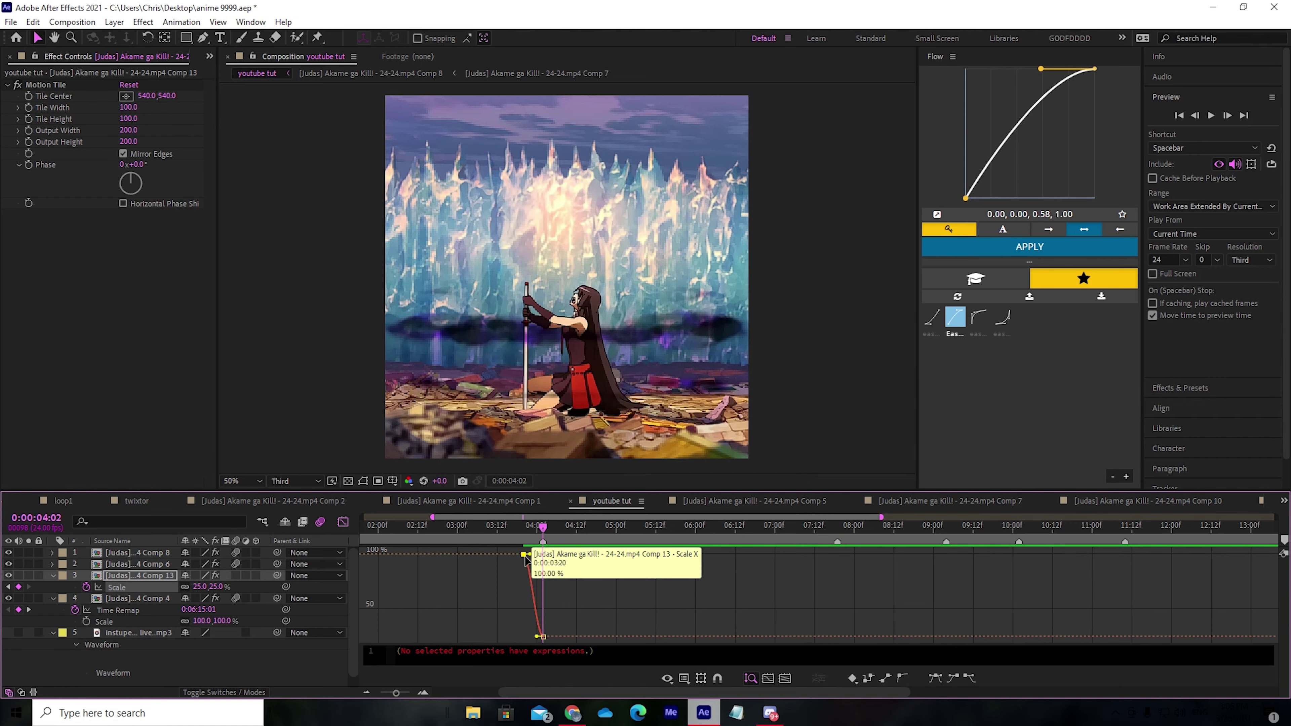
{"action": "key", "text": "equal"}
{"action": "key", "text": "equal"}
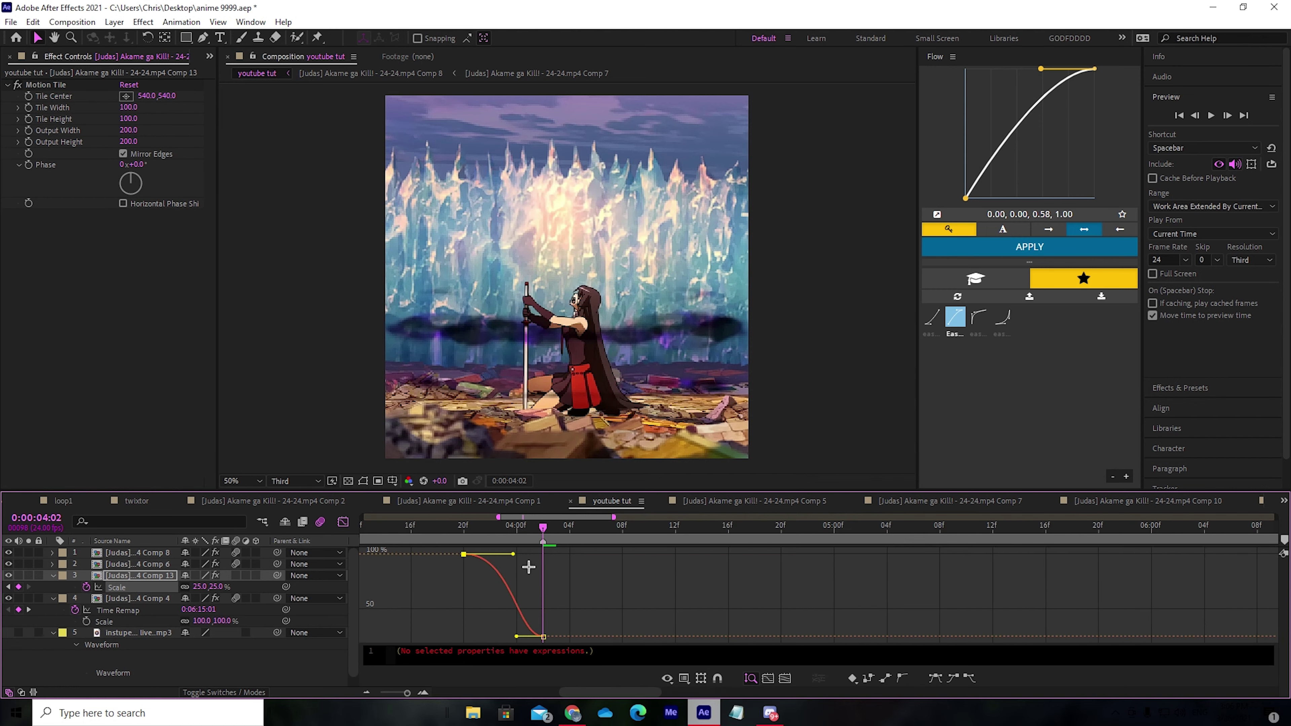
{"action": "left_click_drag", "start_coordinate": [516, 637], "coordinate": [540, 573]}
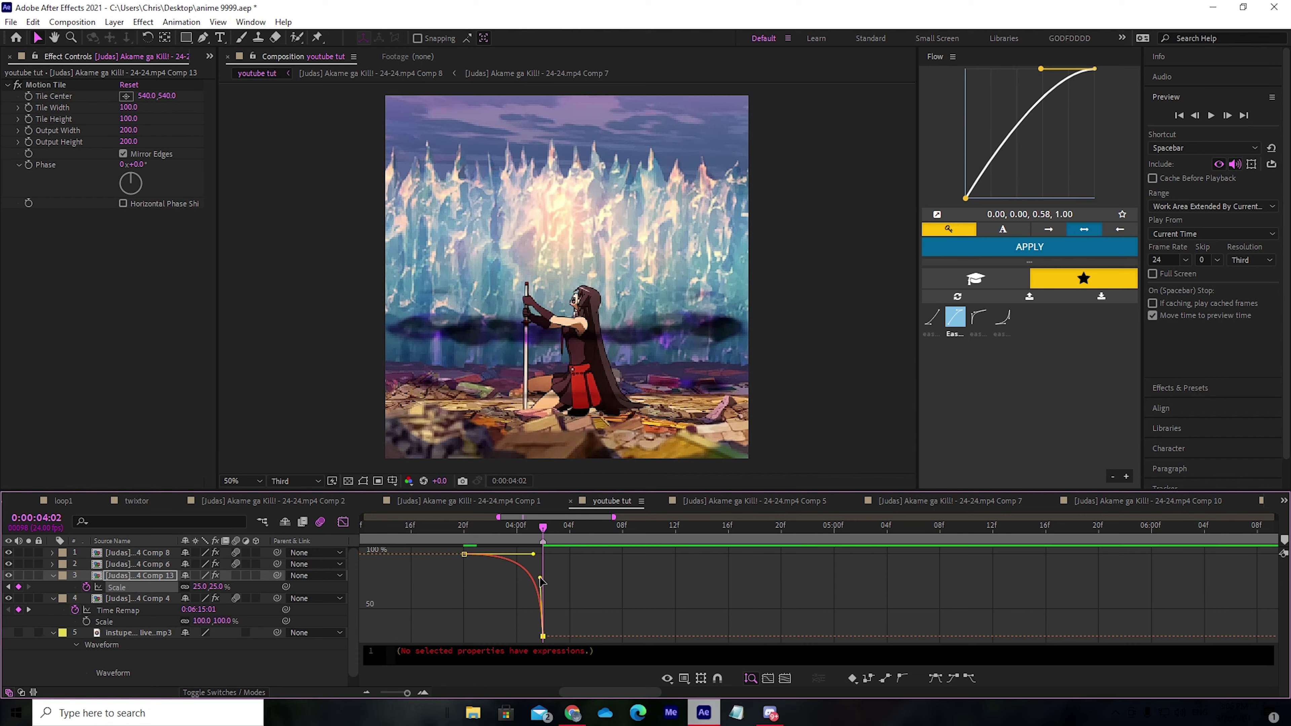
- Play back and scrub through the opening clip's eased zoom-out between 0:00:03:20 and the cut at 0:00:04:02
{"action": "key", "text": "space"}
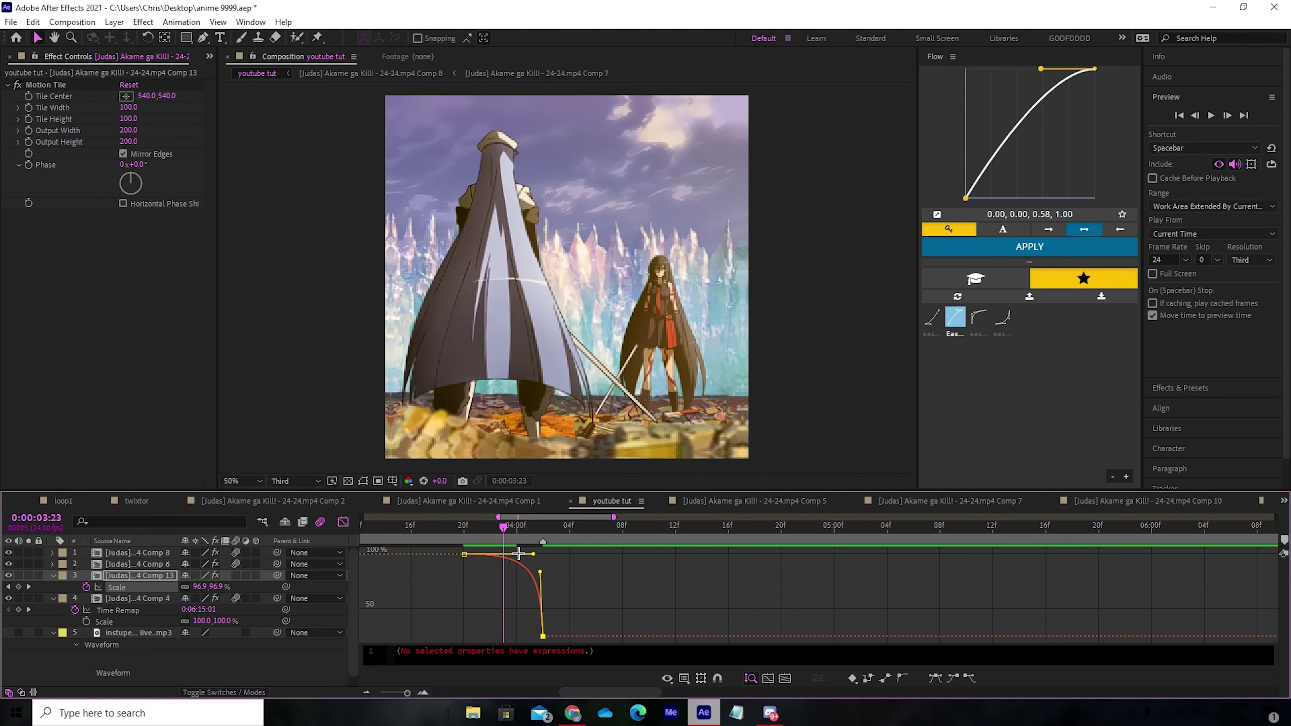
{"action": "key", "text": "space"}
{"action": "mouse_move", "coordinate": [544, 566]}
{"action": "left_mouse_down"}
{"action": "mouse_move", "coordinate": [478, 566]}
{"action": "mouse_move", "coordinate": [543, 572]}
{"action": "left_mouse_up"}
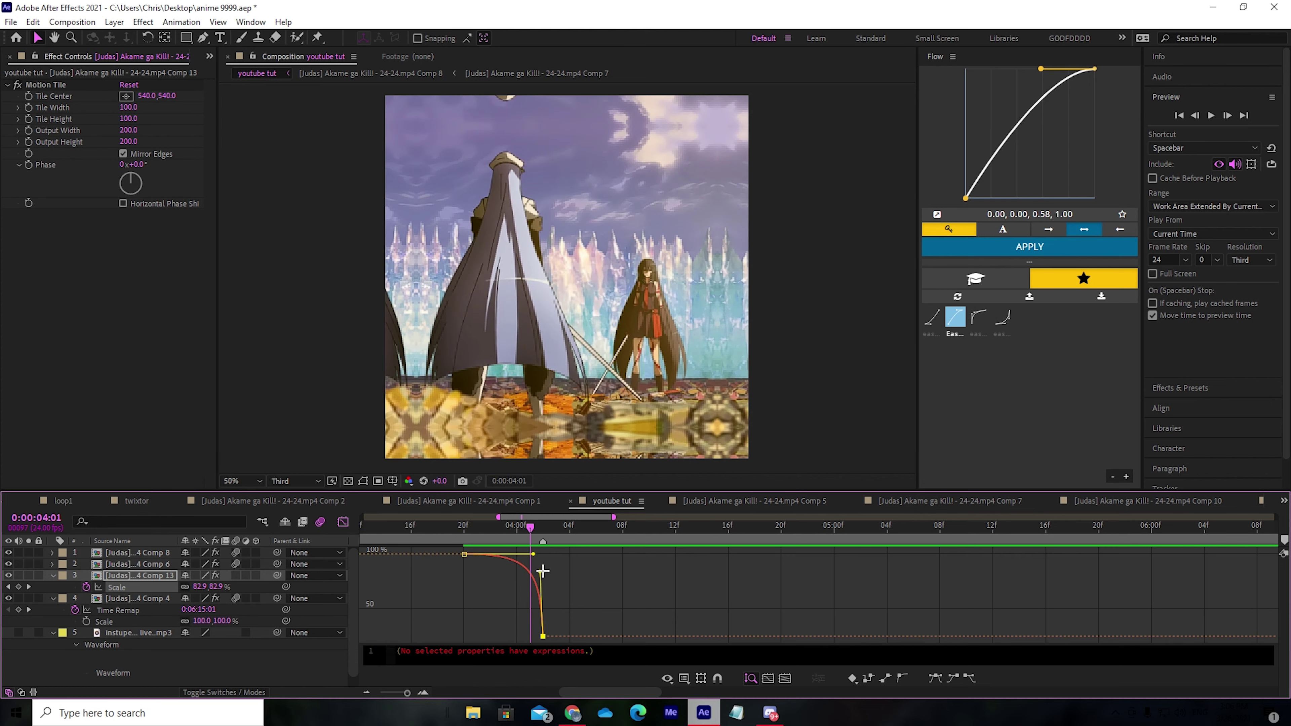
{"action": "left_click", "coordinate": [486, 538]}
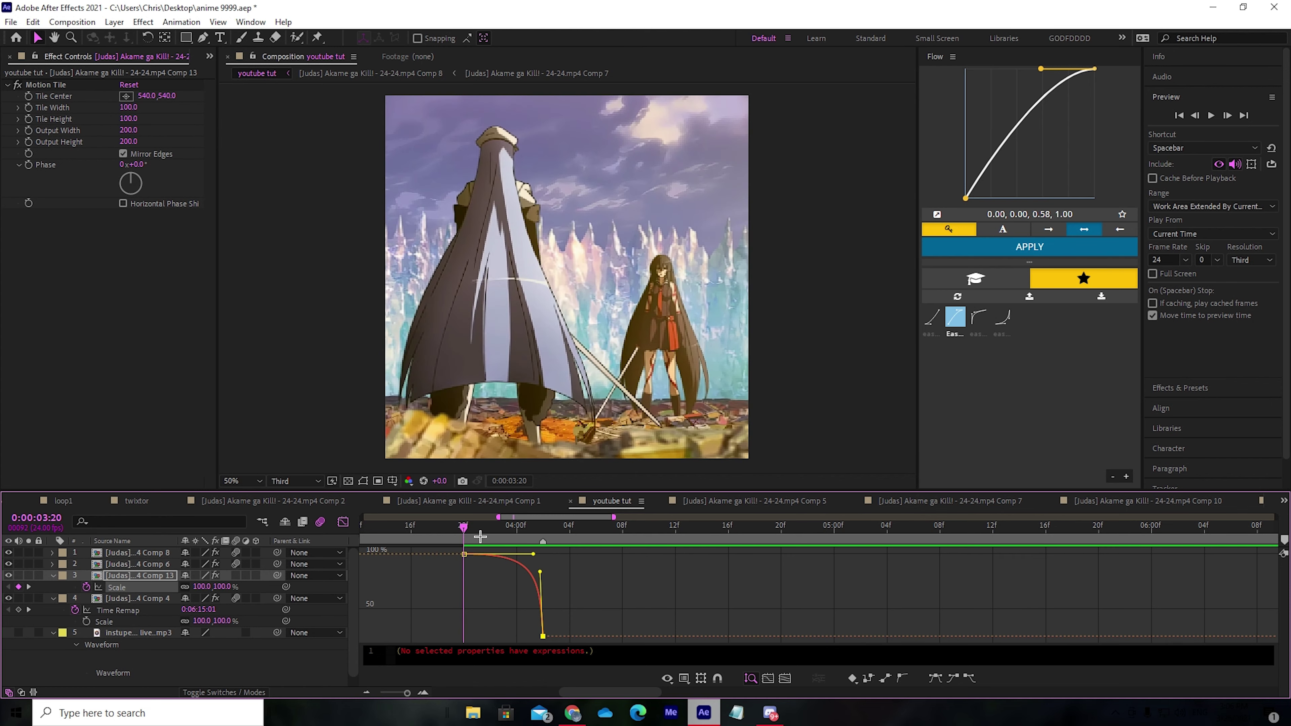
{"action": "left_click_drag", "start_coordinate": [486, 538], "coordinate": [549, 540]}
{"action": "left_click", "coordinate": [343, 522]}
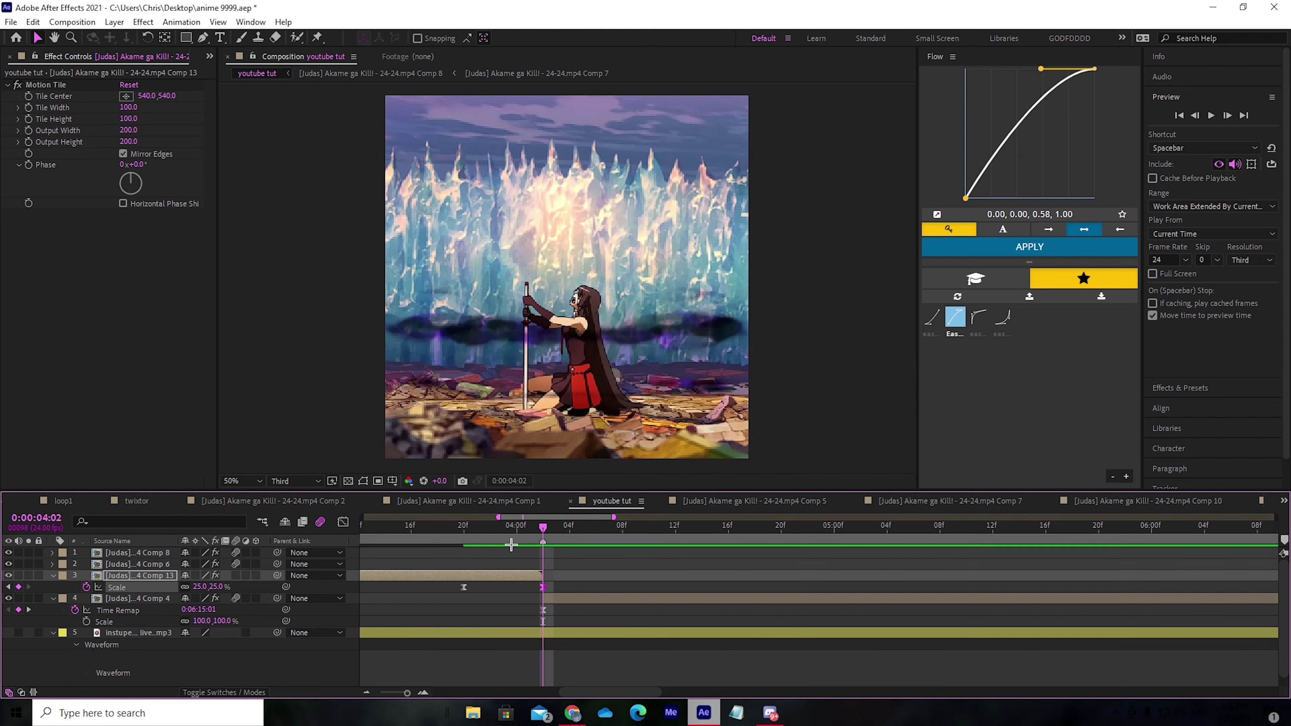
{"action": "key", "text": "space"}
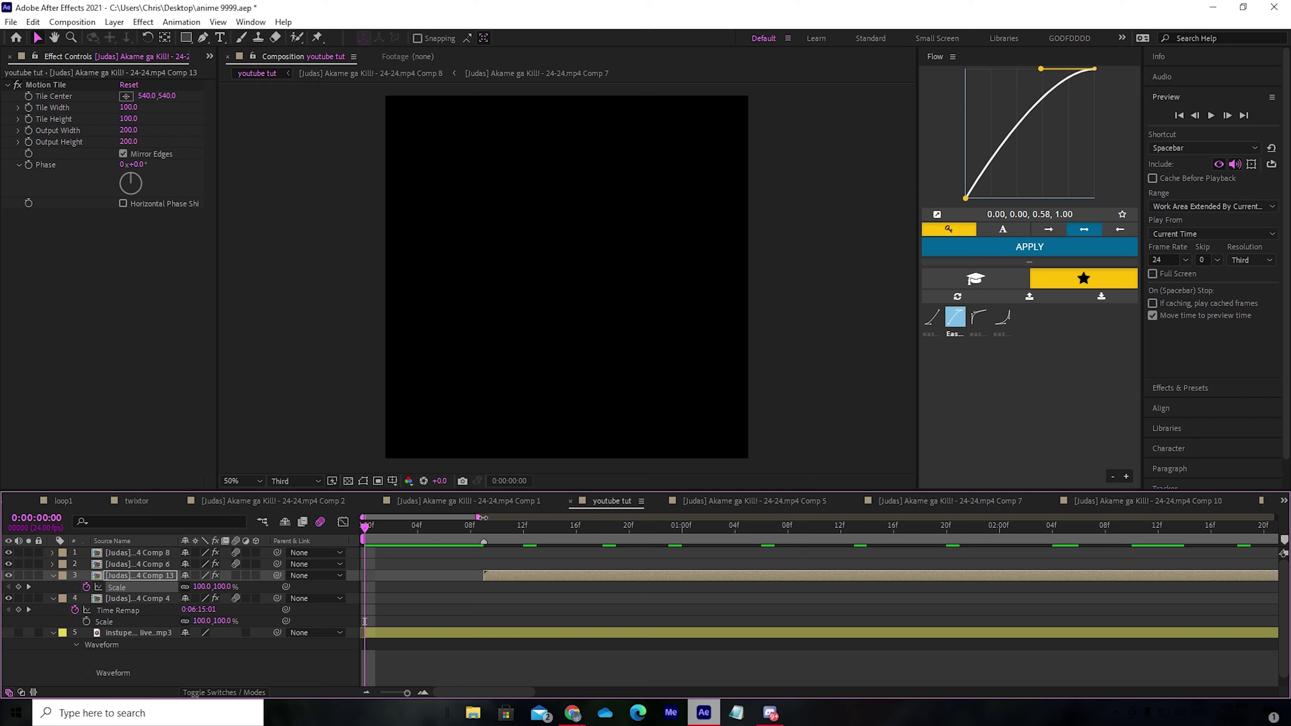
{"action": "left_click_drag", "start_coordinate": [483, 518], "coordinate": [664, 518]}
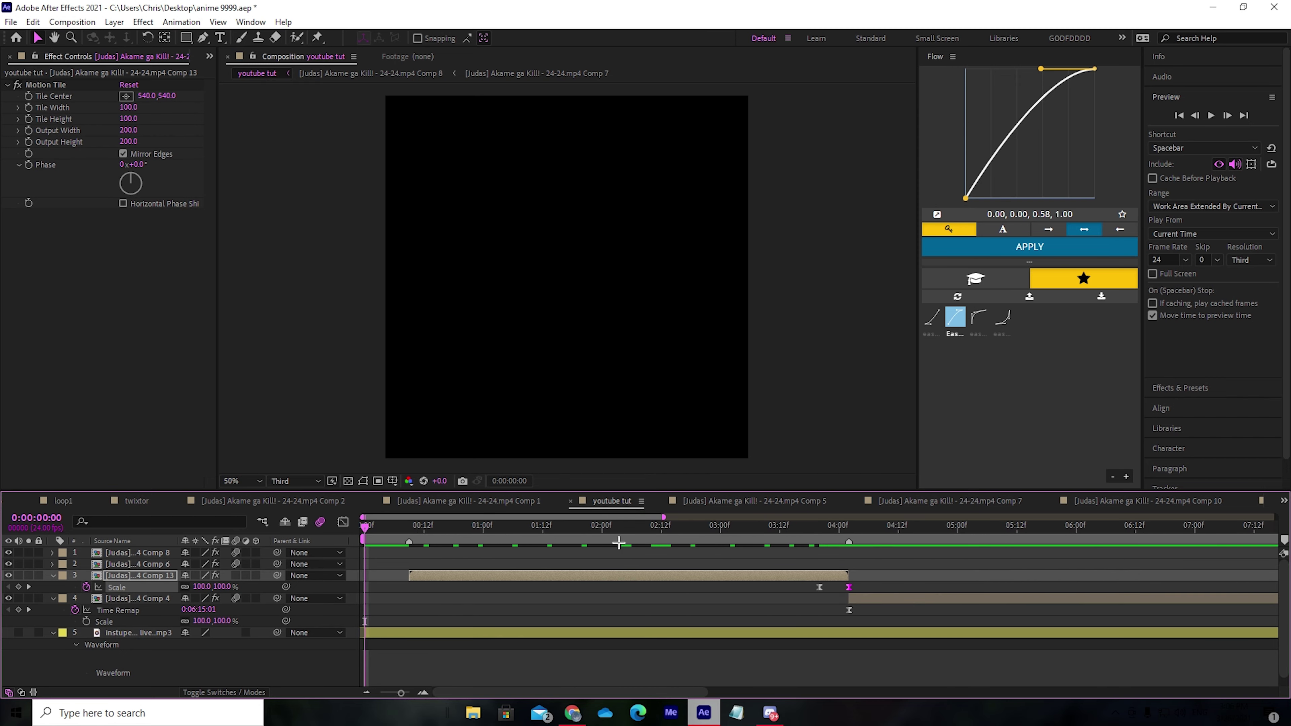
- Set the second clip's scale to 200% at its start, 0:00:04:02, and add a scale keyframe there
{"action": "left_click_drag", "start_coordinate": [401, 534], "coordinate": [583, 610]}
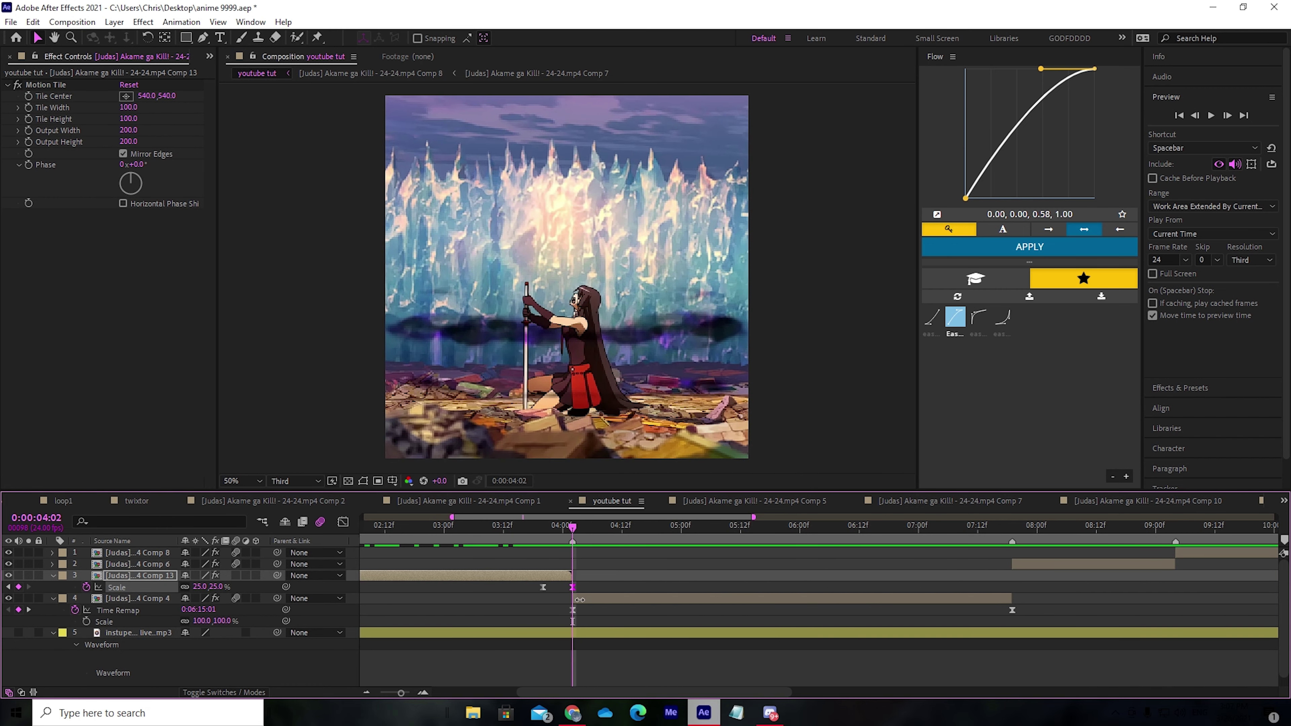
{"action": "left_click", "coordinate": [579, 600]}
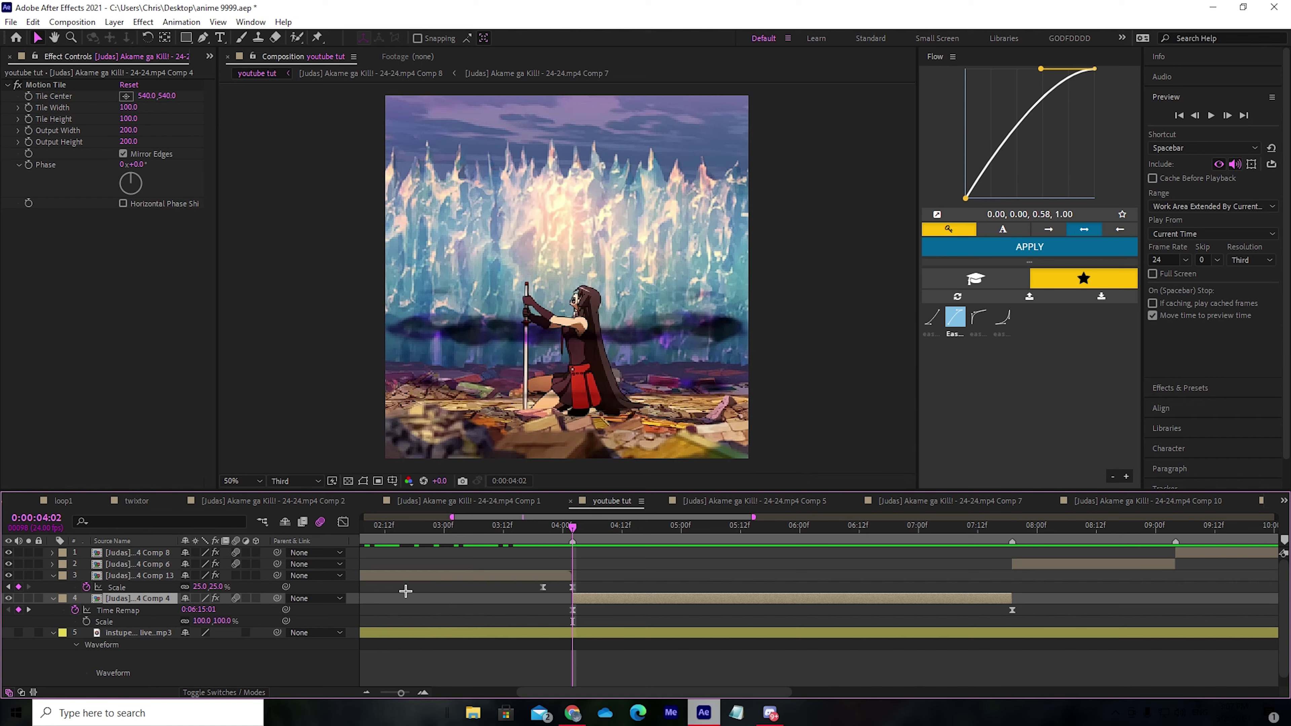
{"action": "key", "text": "u"}
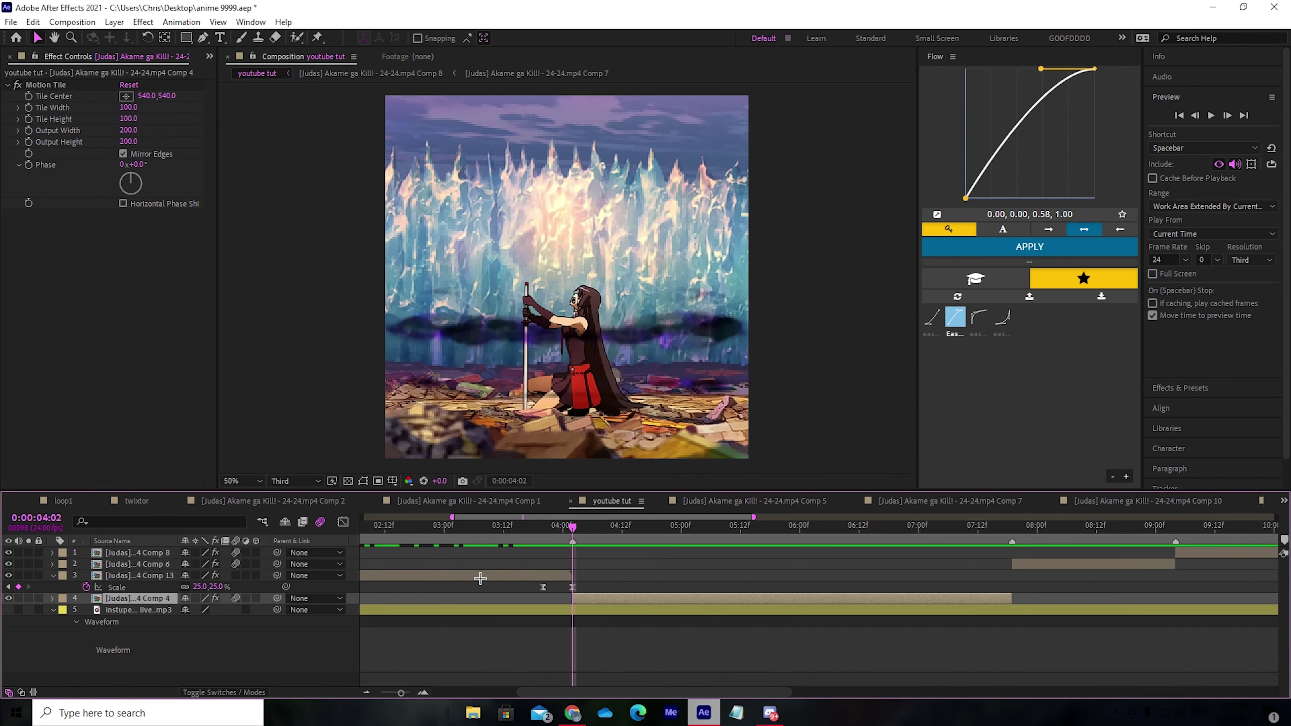
{"action": "key", "text": "s"}
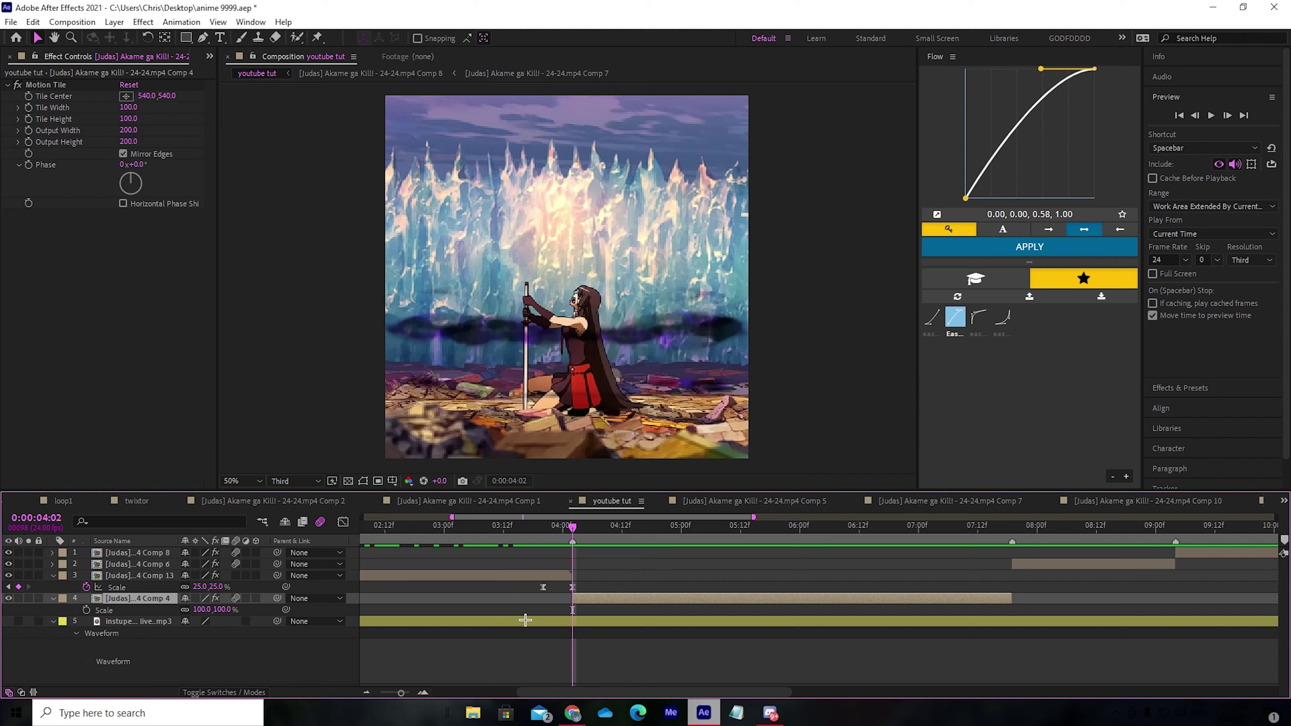
{"action": "left_click", "coordinate": [205, 610]}
{"action": "type", "text": "200"}
{"action": "key", "text": "Return"}
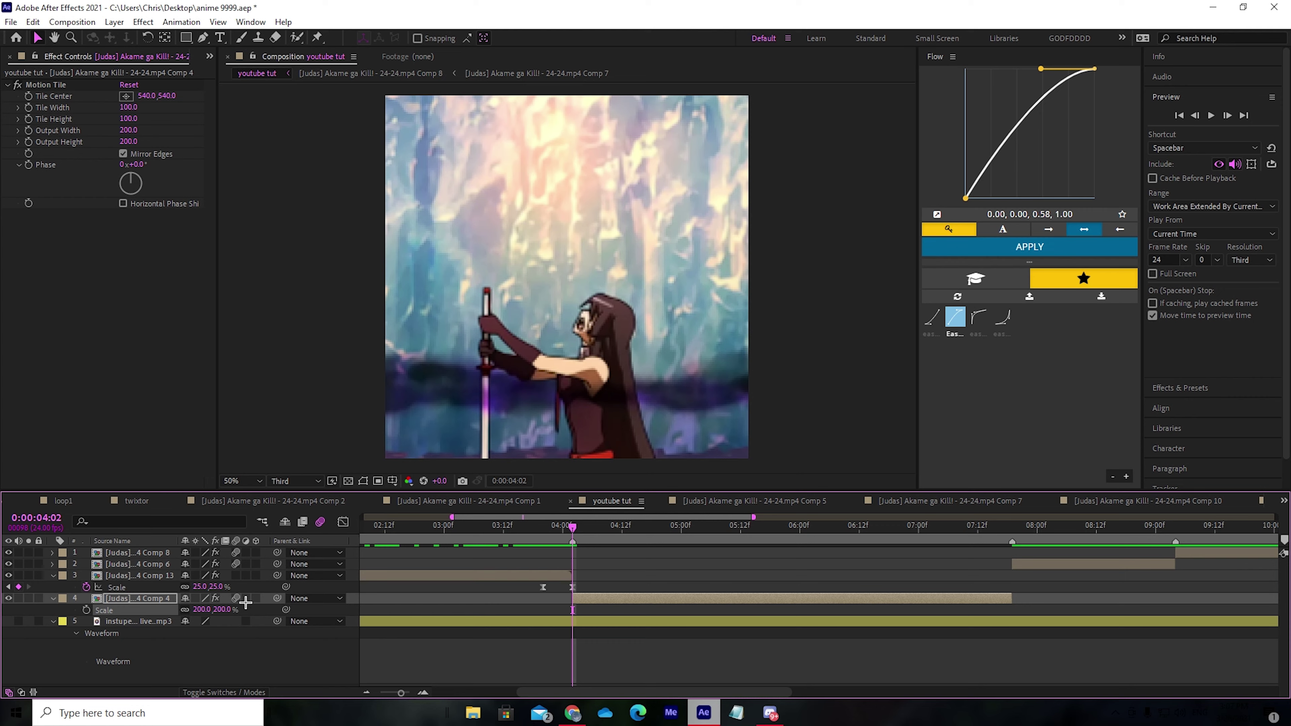
{"action": "left_click", "coordinate": [87, 611]}
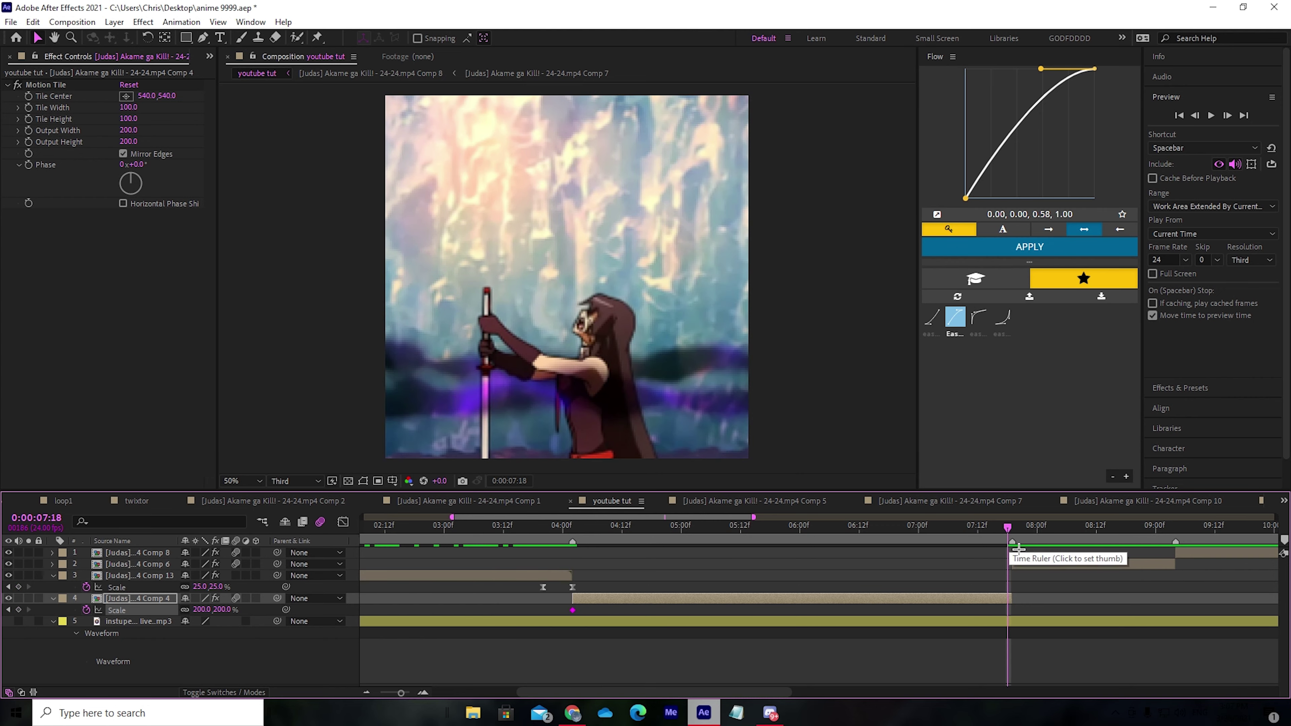
- Add a 100% scale keyframe at the second clip's end, 0:00:07:19, and easy ease both of its scale keyframes
{"action": "left_click", "coordinate": [1014, 541]}
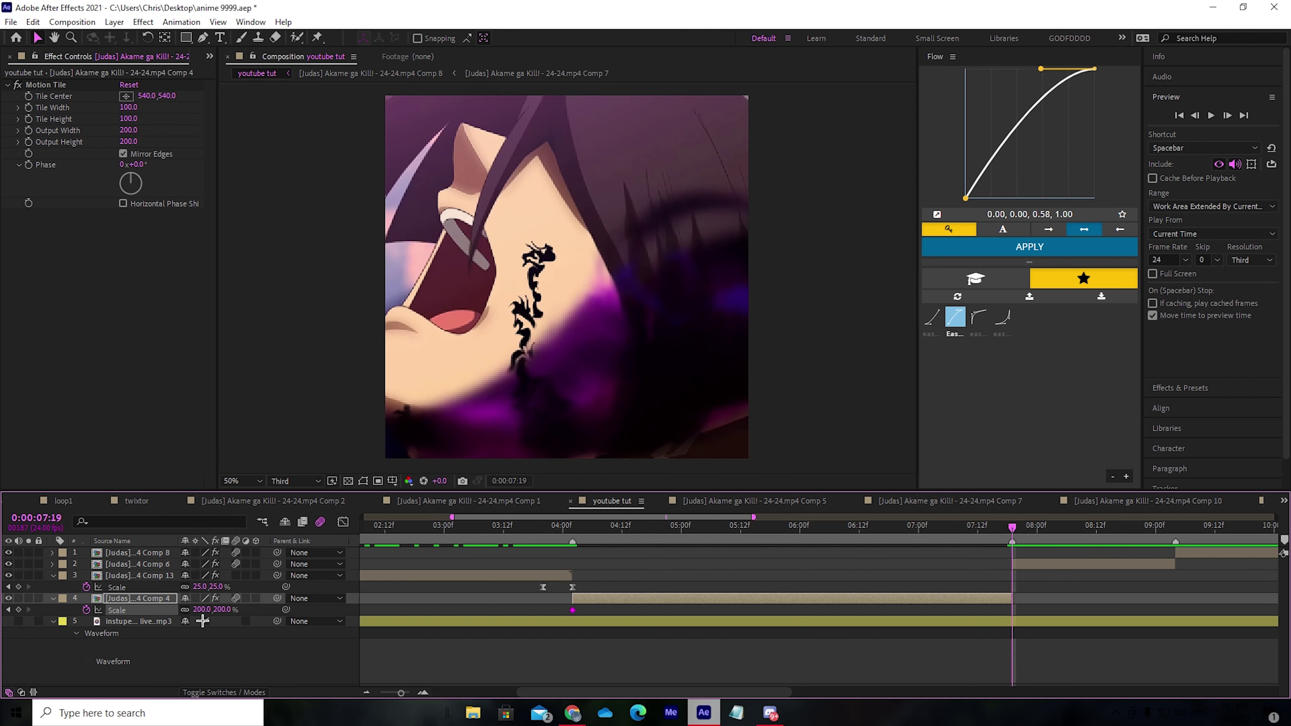
{"action": "left_click", "coordinate": [201, 610]}
{"action": "type", "text": "100"}
{"action": "key", "text": "Return"}
{"action": "left_click_drag", "start_coordinate": [654, 628], "coordinate": [556, 629]}
- Reshape the second clip's scale curve in the graph editor so it falls steeply from 200% and settles gradually at 100%
{"action": "left_click", "coordinate": [343, 522]}
{"action": "left_click", "coordinate": [574, 556]}
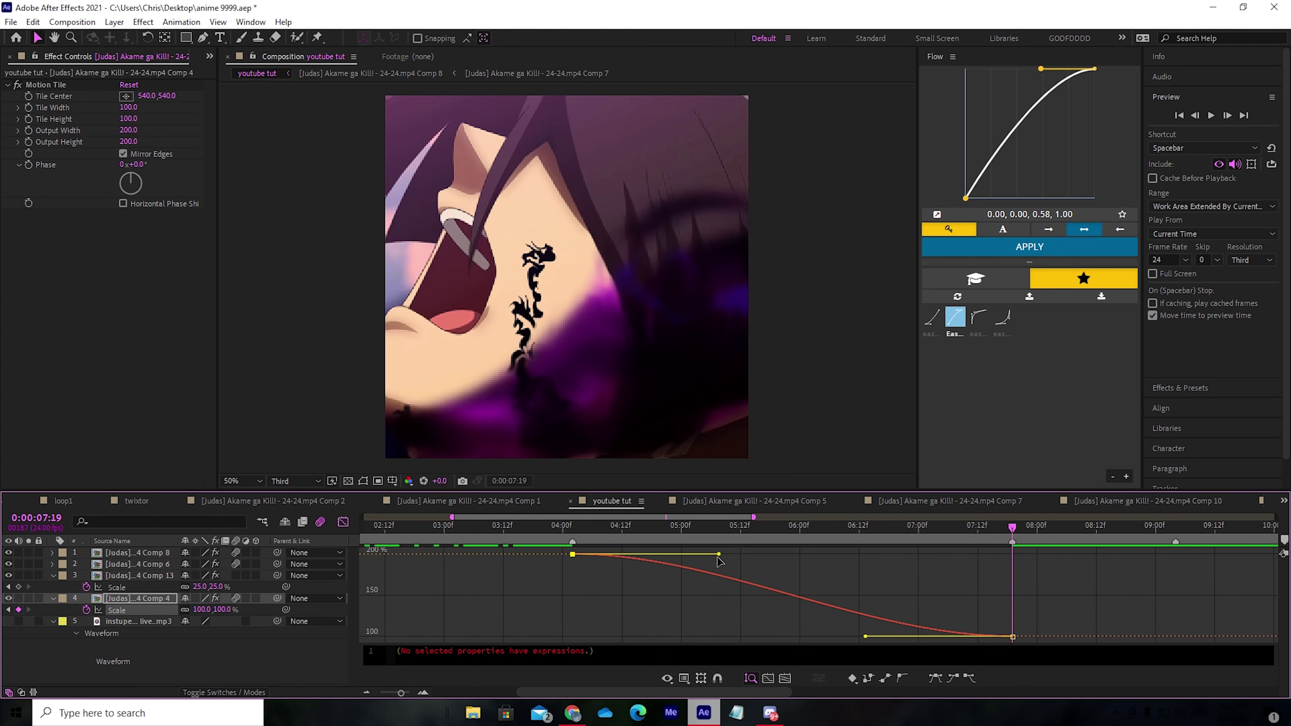
{"action": "left_click_drag", "start_coordinate": [719, 555], "coordinate": [573, 618]}
{"action": "left_click_drag", "start_coordinate": [866, 636], "coordinate": [609, 652]}
{"action": "left_click", "coordinate": [577, 528]}
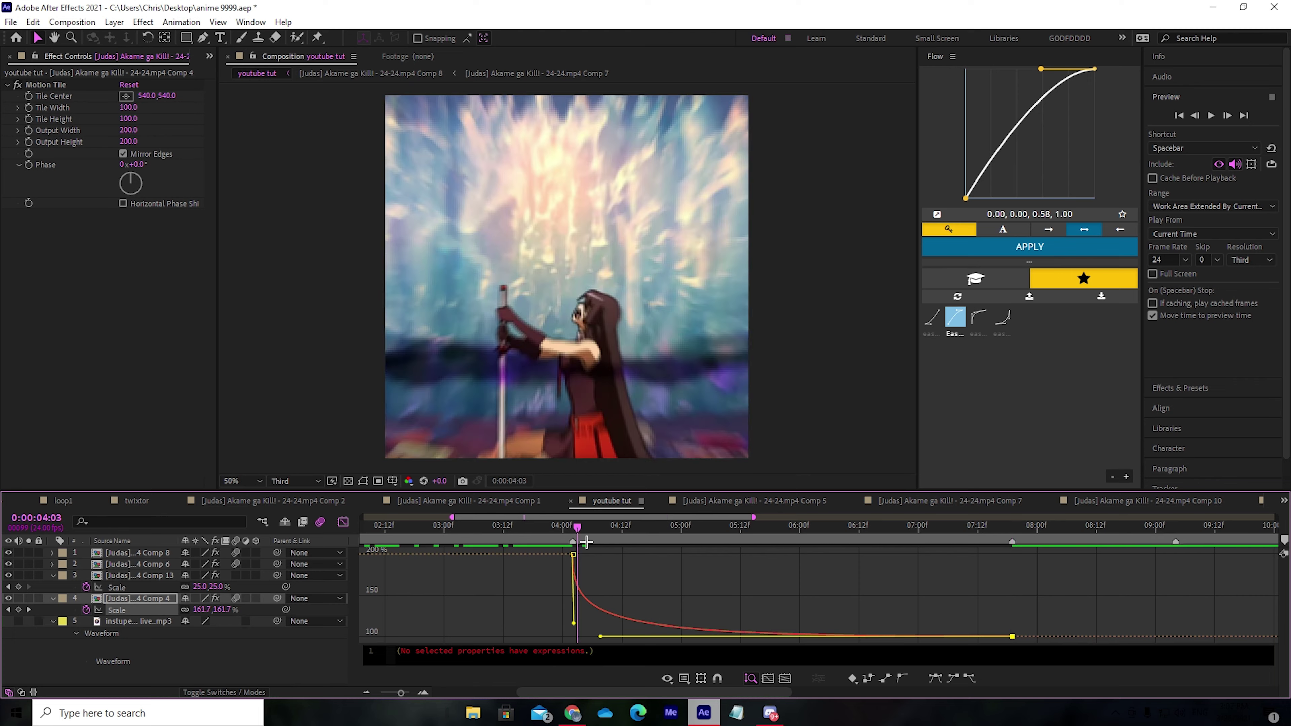
{"action": "key", "text": "Page_Up"}
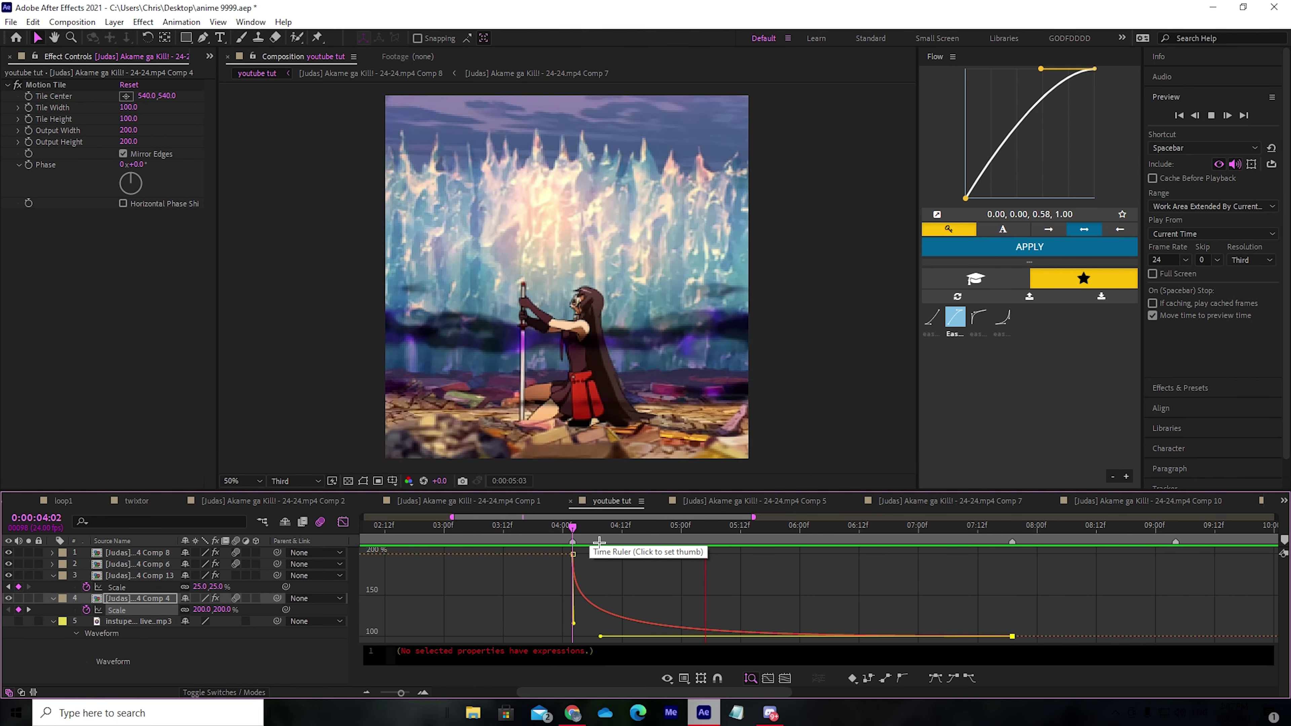
{"action": "key", "text": "shift+F3"}
- Play back the transition from the opening clip into the second clip to check both scale zooms
{"action": "left_click_drag", "start_coordinate": [547, 535], "coordinate": [318, 552]}
{"action": "left_click_drag", "start_coordinate": [669, 517], "coordinate": [761, 517]}
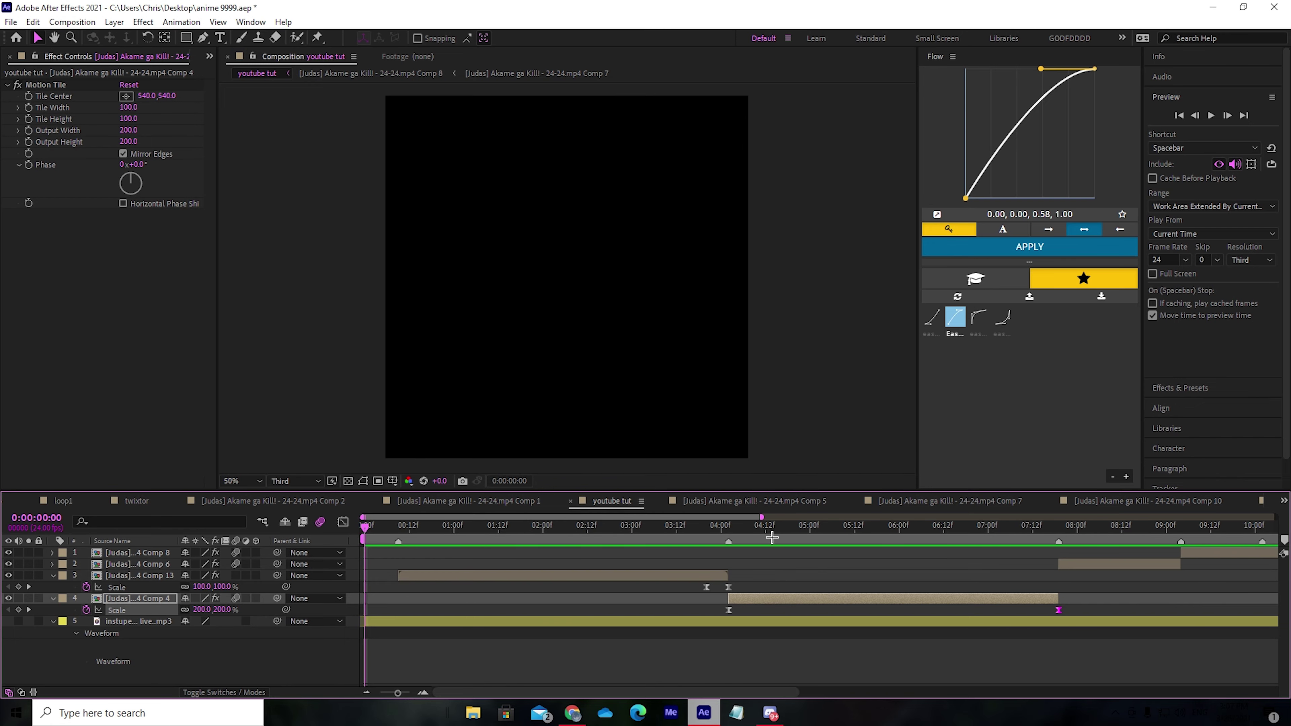
{"action": "left_click", "coordinate": [768, 586]}
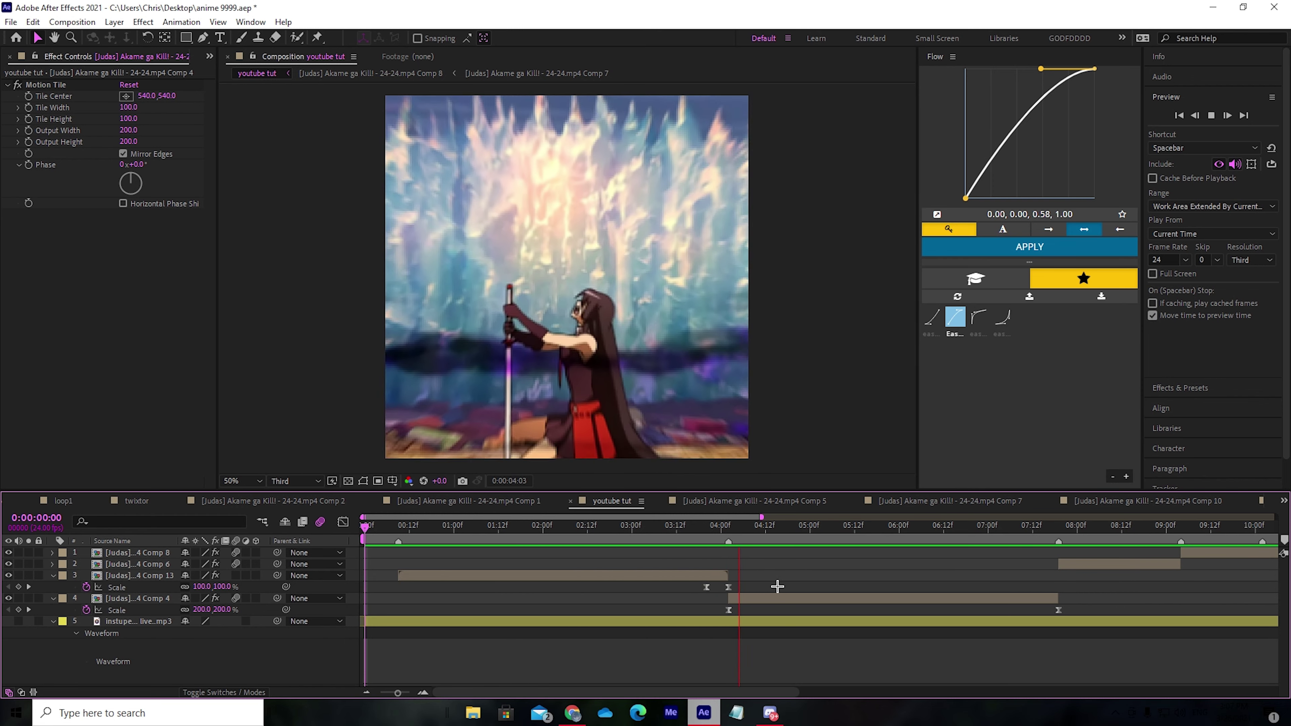
{"action": "key", "text": "space"}
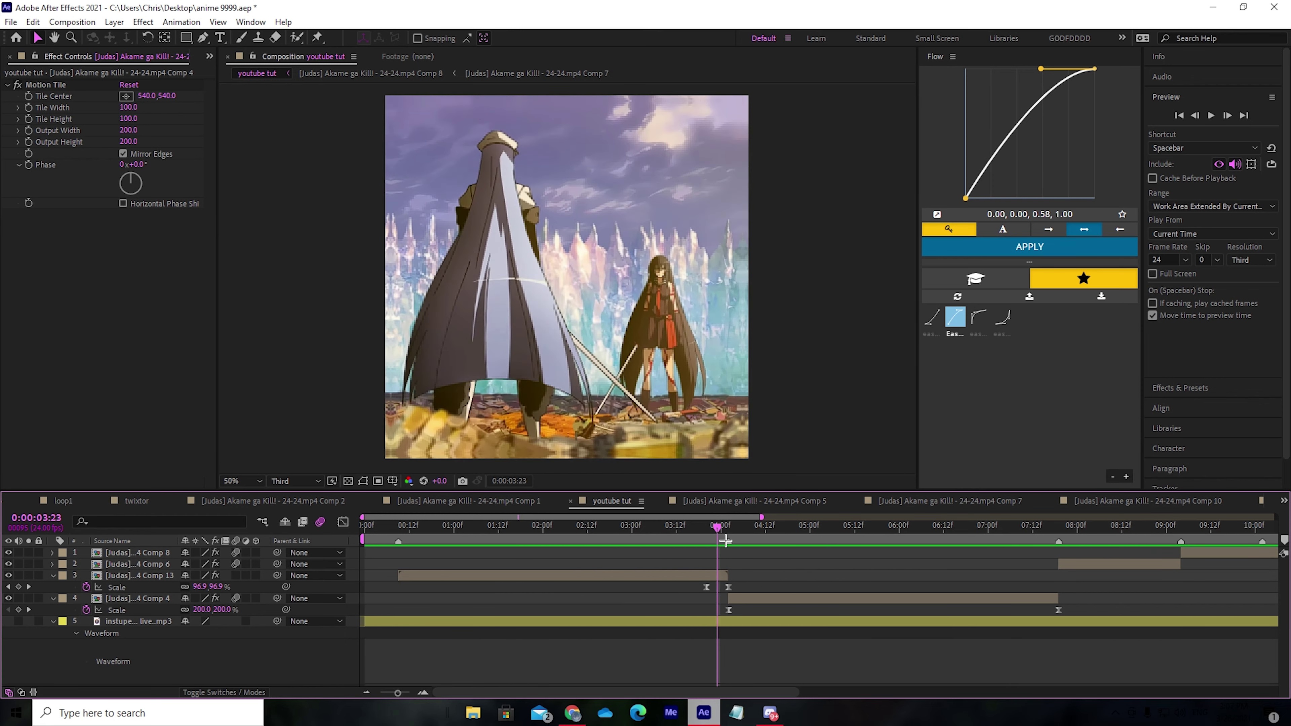
{"action": "left_click", "coordinate": [722, 540]}
{"action": "key", "text": "space"}
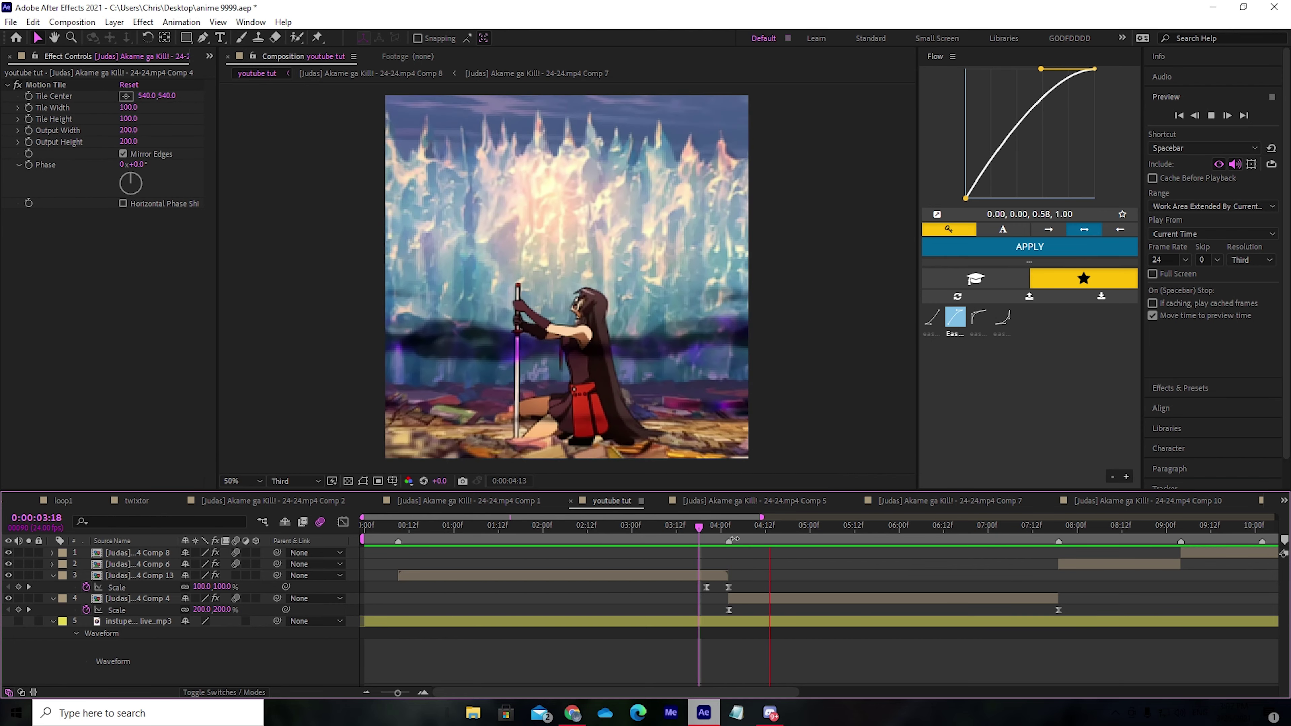
{"action": "key", "text": "space"}
{"action": "key", "text": "Page_Up"}
{"action": "key", "text": "space"}
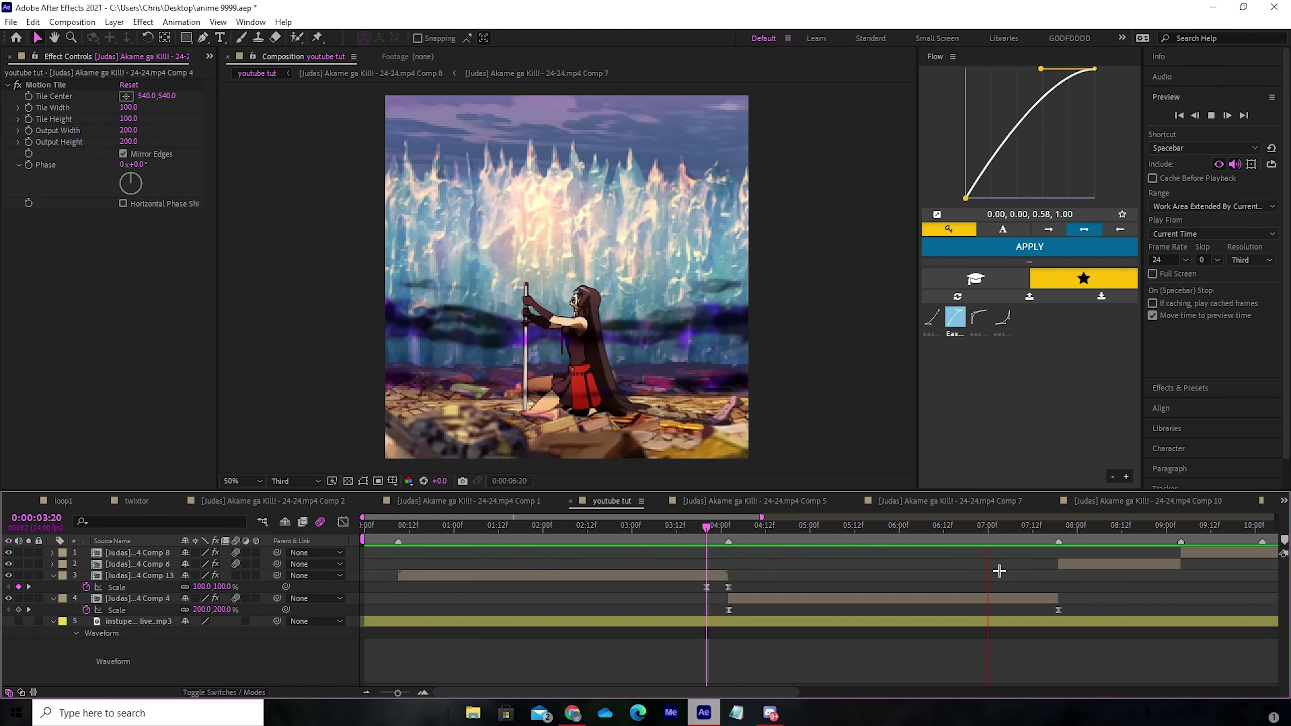
{"action": "key", "text": "space"}
- Pre-compose the second clip, moving all attributes into the new composition and adjusting its duration to the layer's time span
{"action": "key", "text": "Page_Down"}
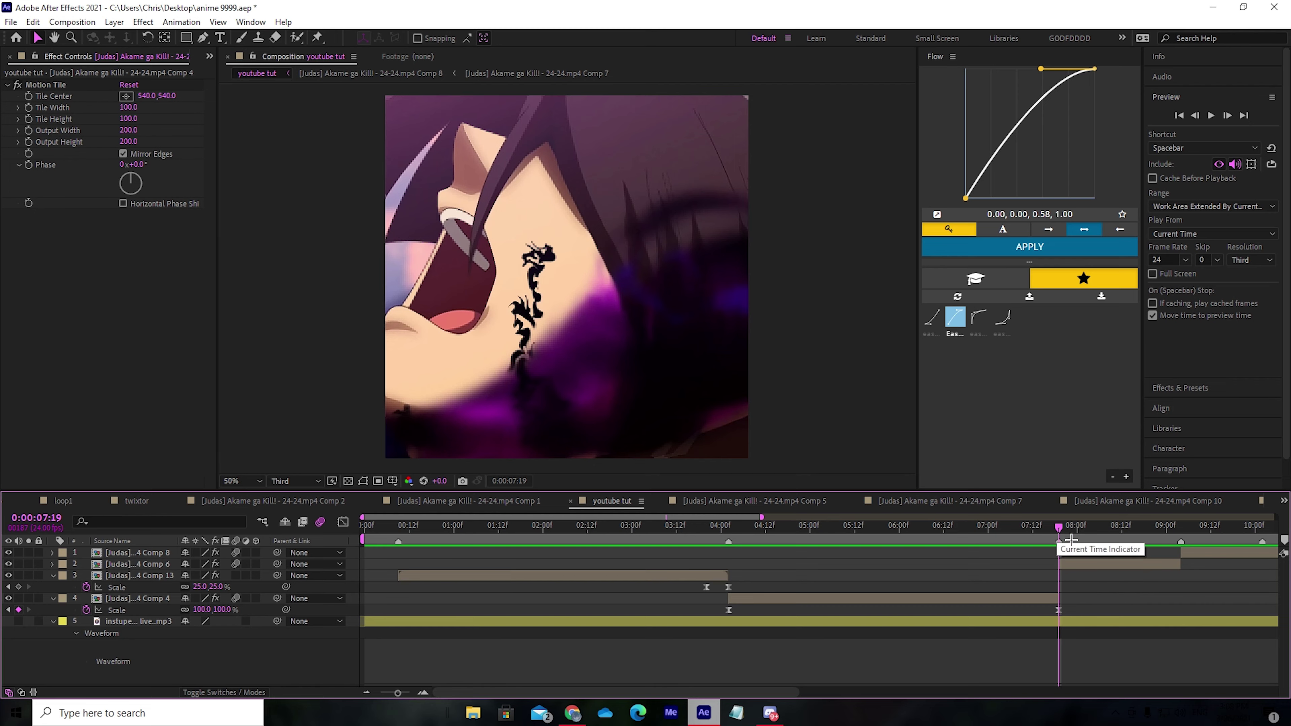
{"action": "left_click_drag", "start_coordinate": [1066, 543], "coordinate": [1052, 594]}
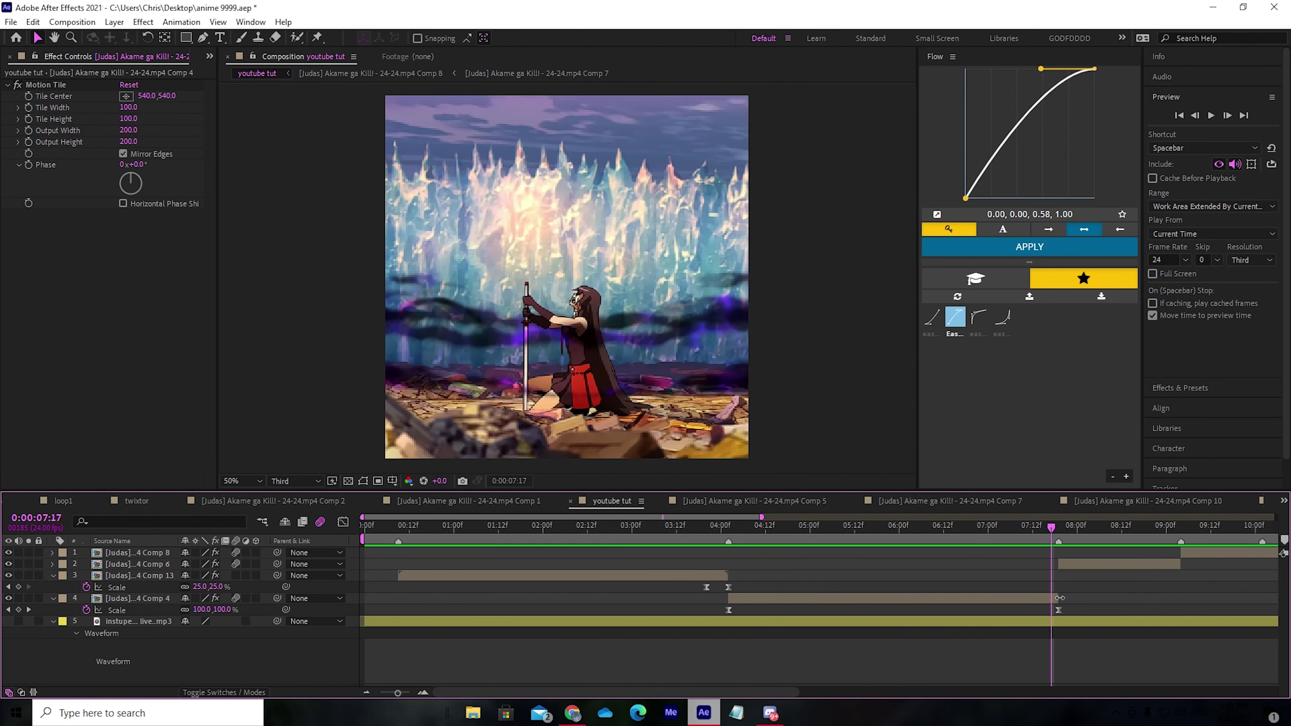
{"action": "right_click", "coordinate": [1062, 600]}
{"action": "left_click", "coordinate": [1108, 525]}
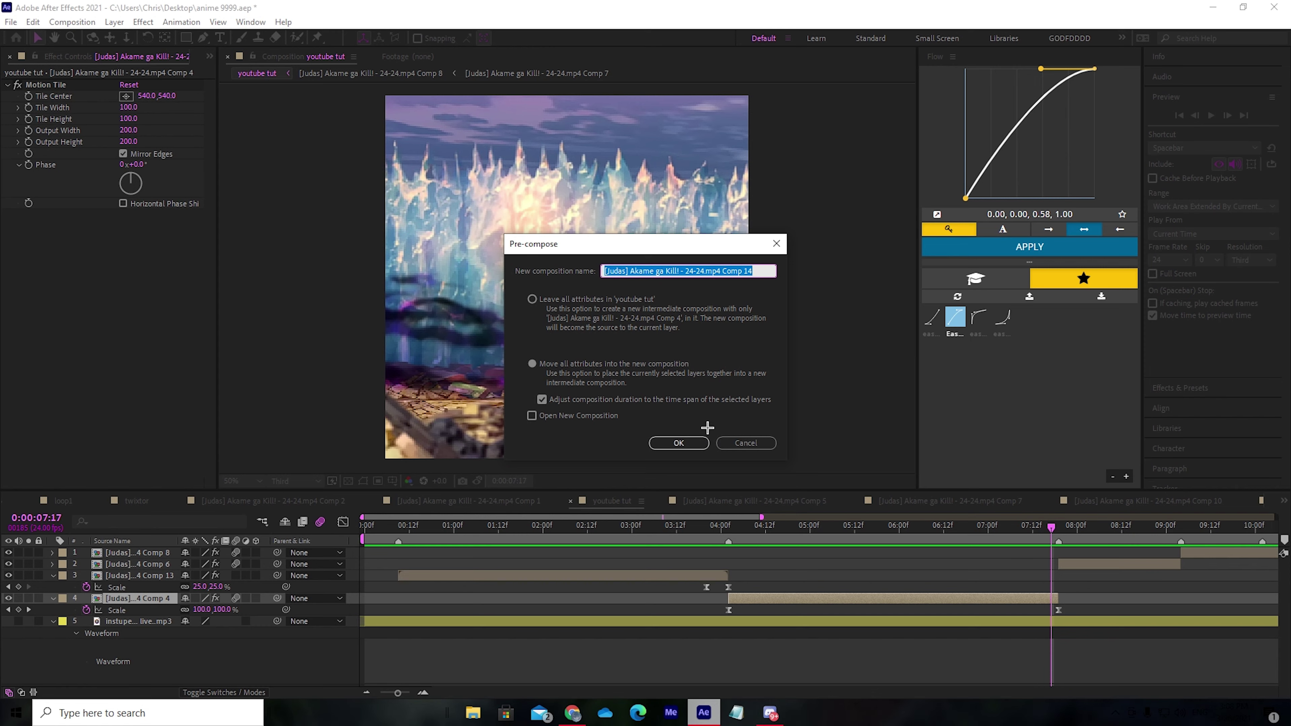
{"action": "left_click", "coordinate": [694, 448]}
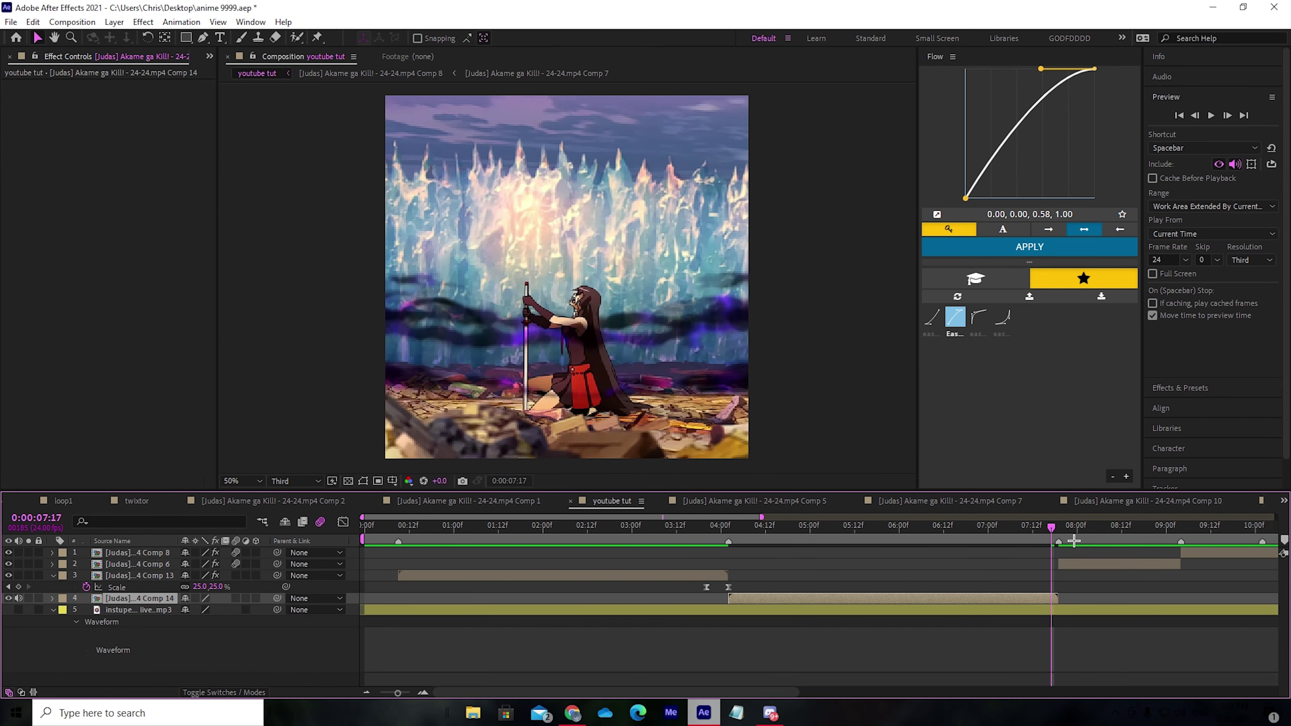
- Set the pre-composed second clip's scale to 140% at 0:00:07:19 and add a scale keyframe there
{"action": "left_click", "coordinate": [1062, 534]}
{"action": "key", "text": "s"}
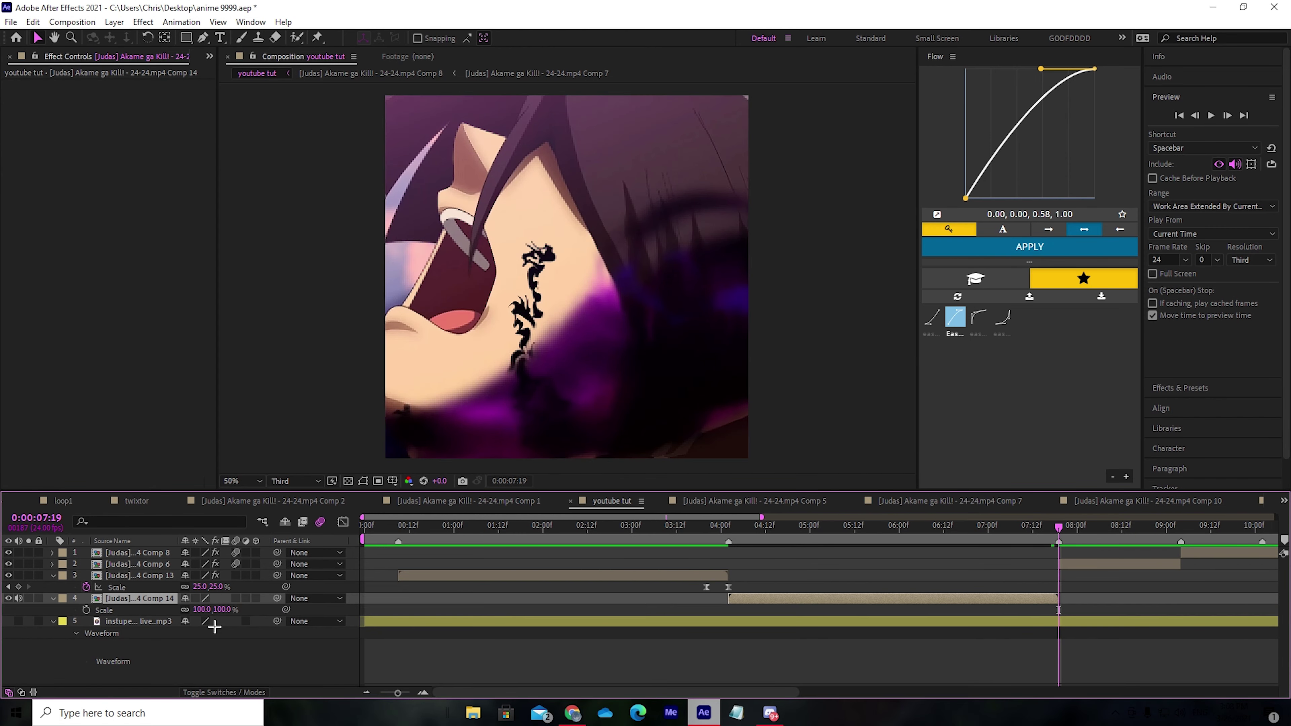
{"action": "left_click", "coordinate": [201, 610]}
{"action": "type", "text": "140"}
{"action": "key", "text": "Return"}
{"action": "left_click", "coordinate": [87, 610]}
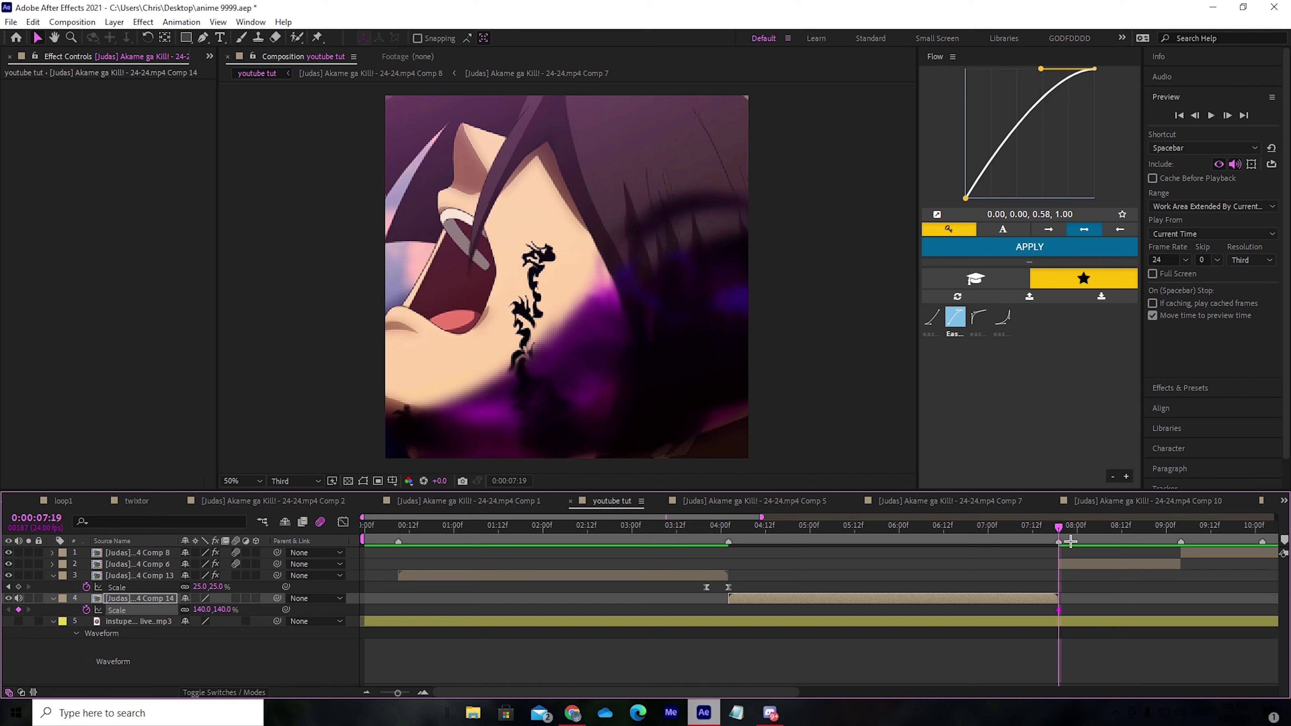
- Add a 100% scale keyframe to the pre-composed second clip at 0:00:07:14 and easy ease both of its scale keyframes
{"action": "left_click", "coordinate": [1196, 116]}
{"action": "left_click", "coordinate": [1196, 117]}
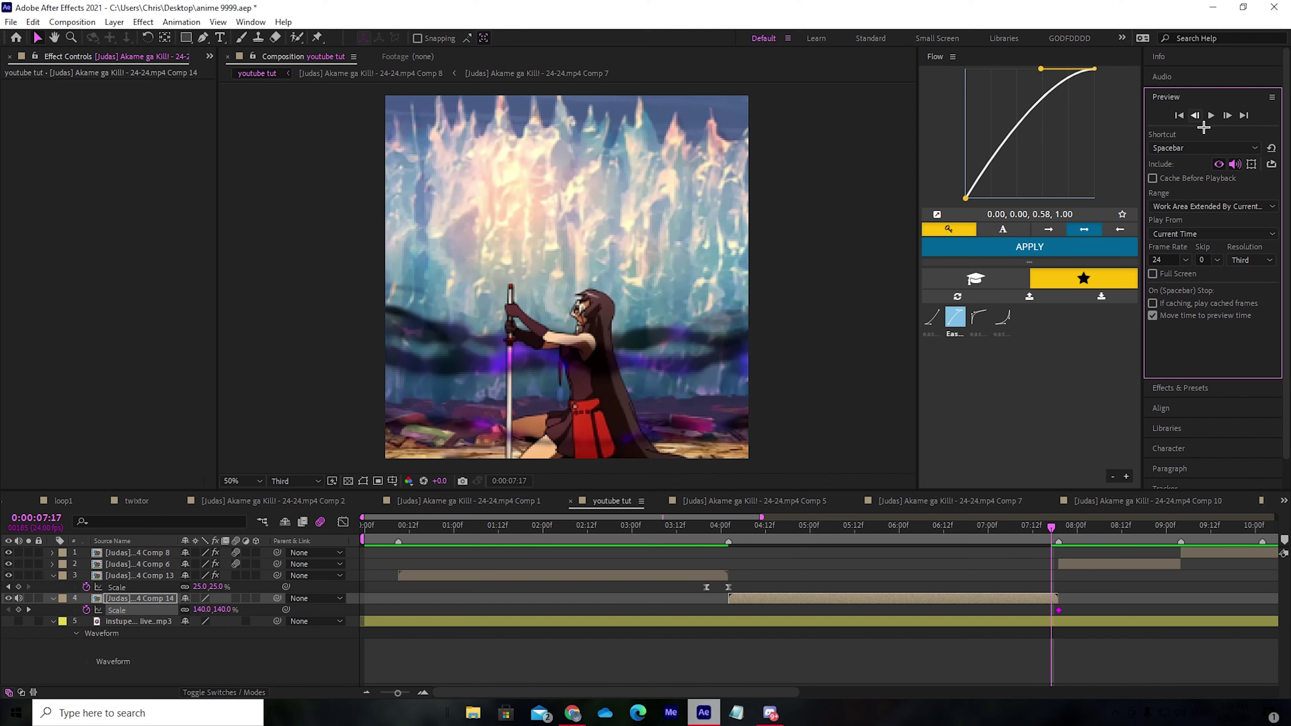
{"action": "left_click", "coordinate": [1196, 117]}
{"action": "left_click", "coordinate": [1196, 116]}
{"action": "left_click", "coordinate": [1196, 116]}
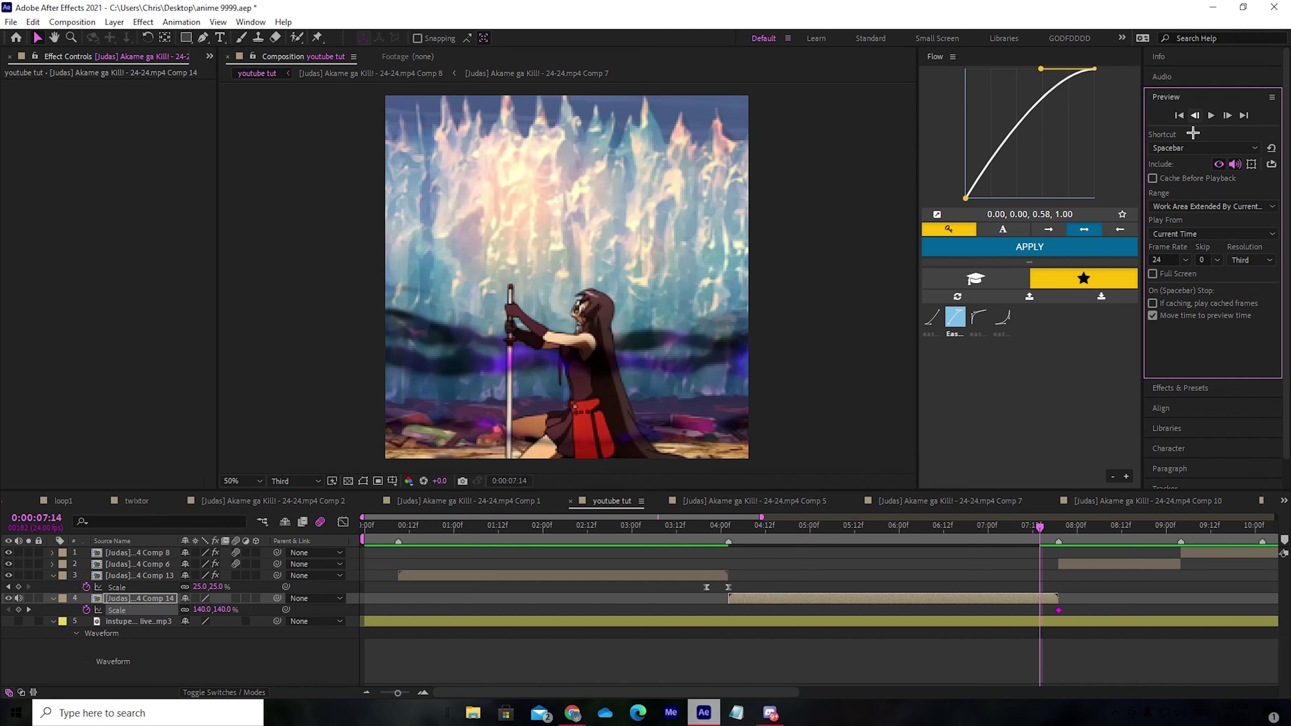
{"action": "left_click", "coordinate": [205, 610]}
{"action": "type", "text": "100"}
{"action": "key", "text": "Return"}
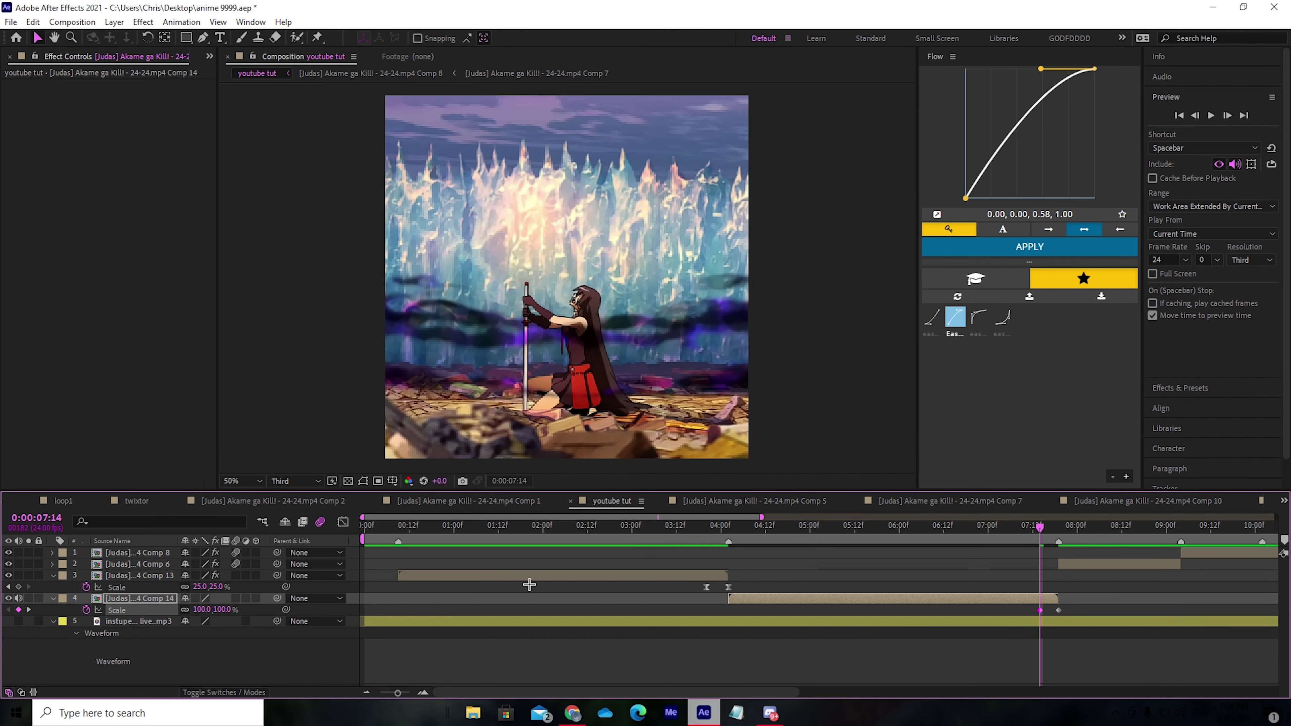
{"action": "left_click_drag", "start_coordinate": [1036, 537], "coordinate": [1068, 540]}
{"action": "left_click_drag", "start_coordinate": [1077, 606], "coordinate": [1034, 614]}
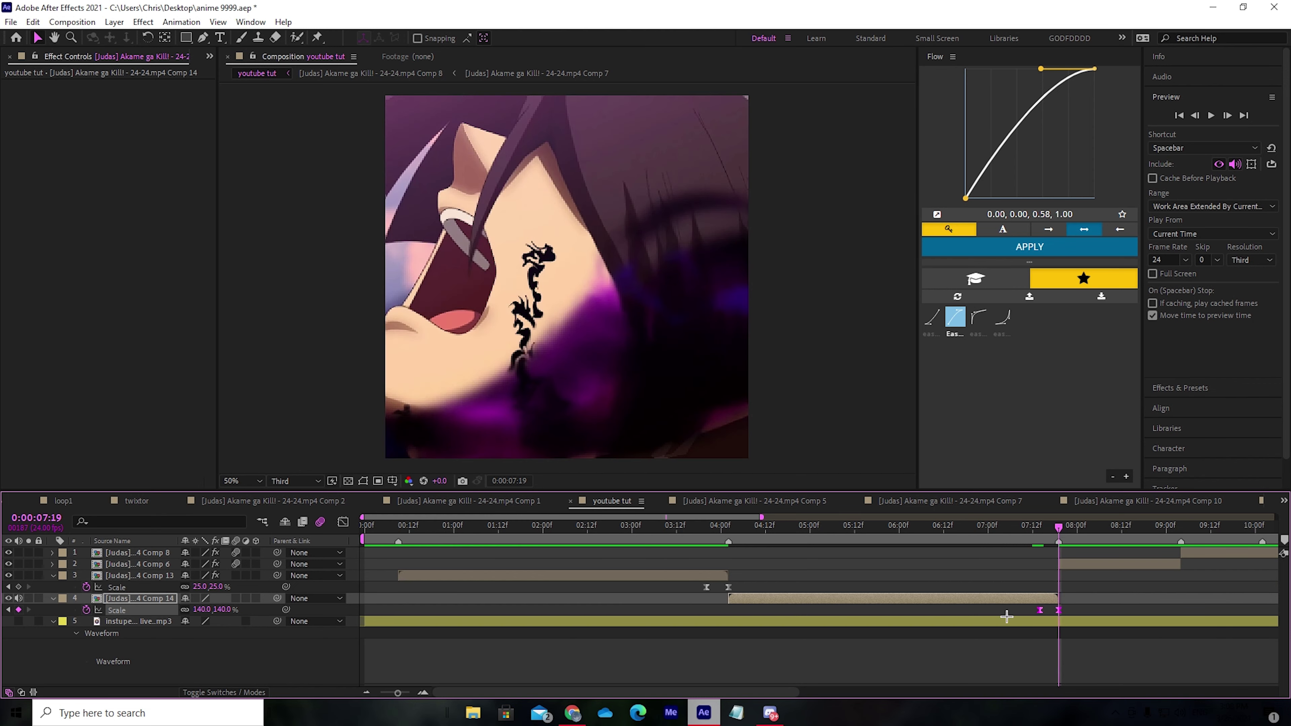
- Reshape the pre-composed second clip's scale graph so the zoom starts slowly and accelerates steeply into its 0:00:07:19 keyframe
{"action": "left_click", "coordinate": [343, 522]}
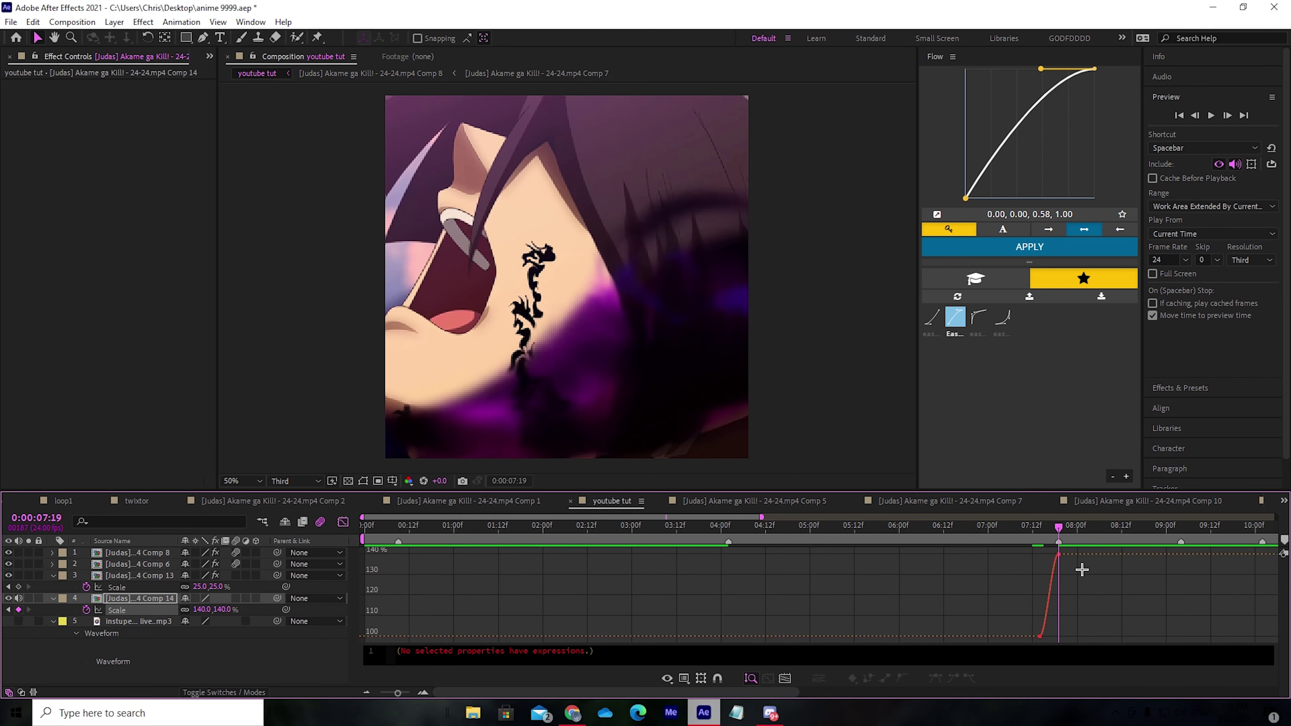
{"action": "key", "text": "equal"}
{"action": "key", "text": "equal"}
{"action": "left_click", "coordinate": [1059, 555]}
{"action": "left_click_drag", "start_coordinate": [1034, 554], "coordinate": [1048, 636]}
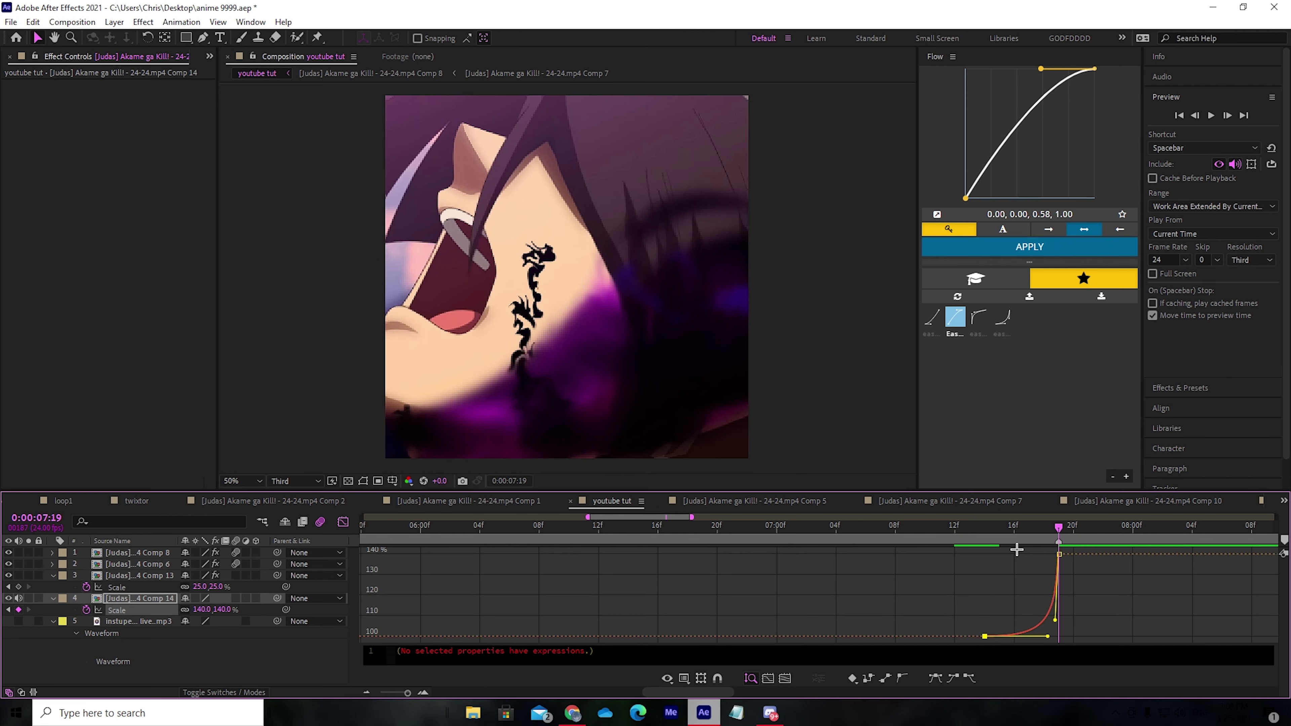
{"action": "key", "text": "space"}
{"action": "key", "text": "space"}
{"action": "left_click", "coordinate": [344, 522]}
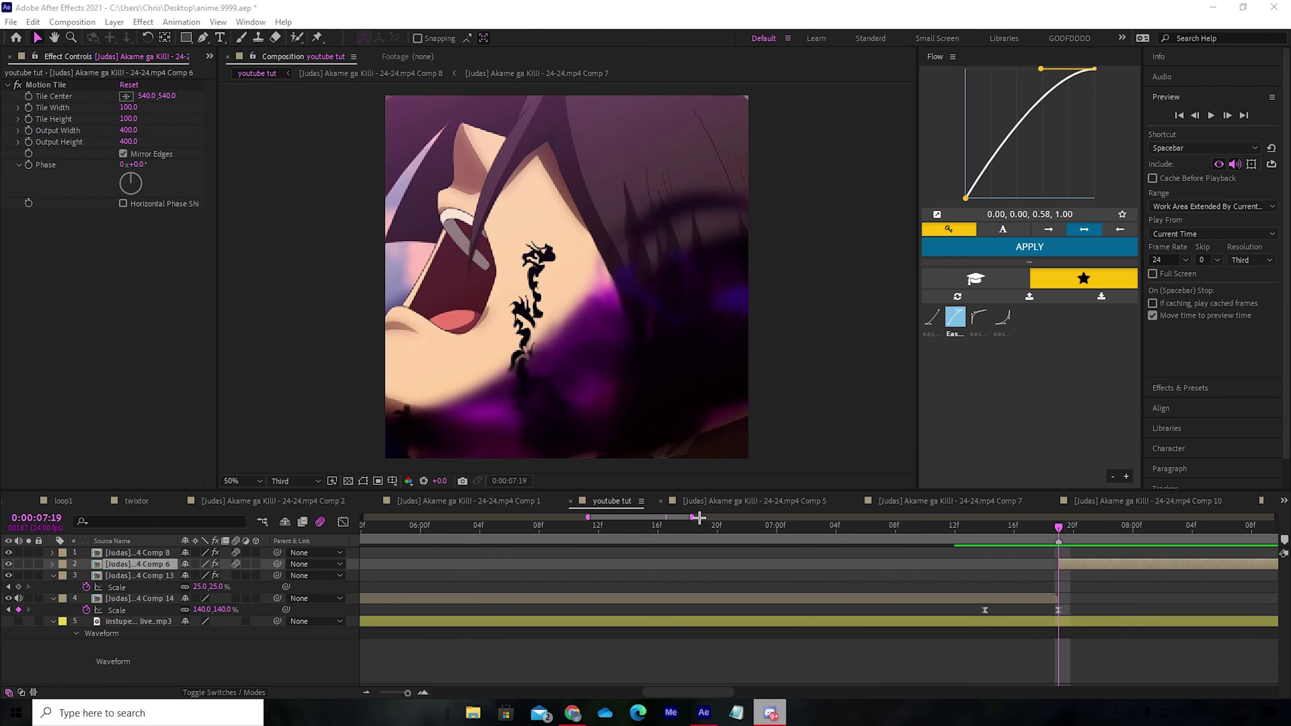
- Examine the cut between the second and third clips frame by frame and check the third clip's Motion Tile settings
{"action": "left_click_drag", "start_coordinate": [659, 519], "coordinate": [702, 540]}
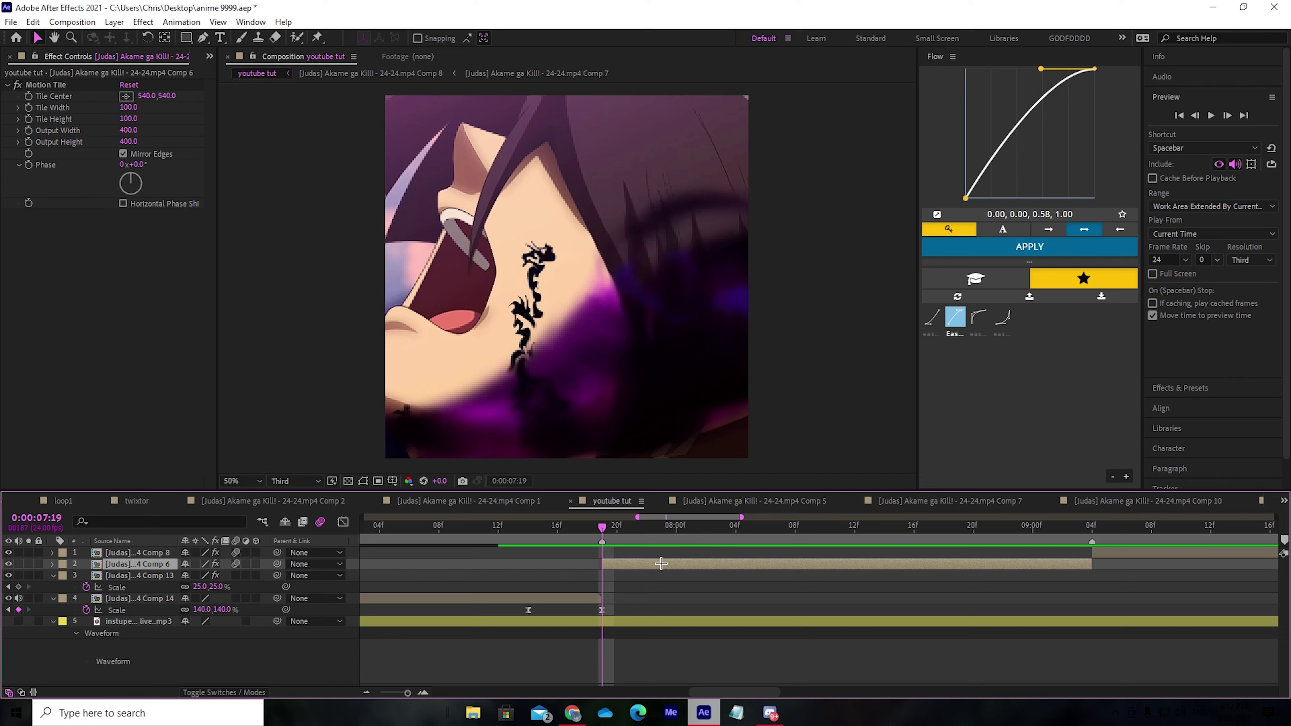
{"action": "key", "text": "Page_Up"}
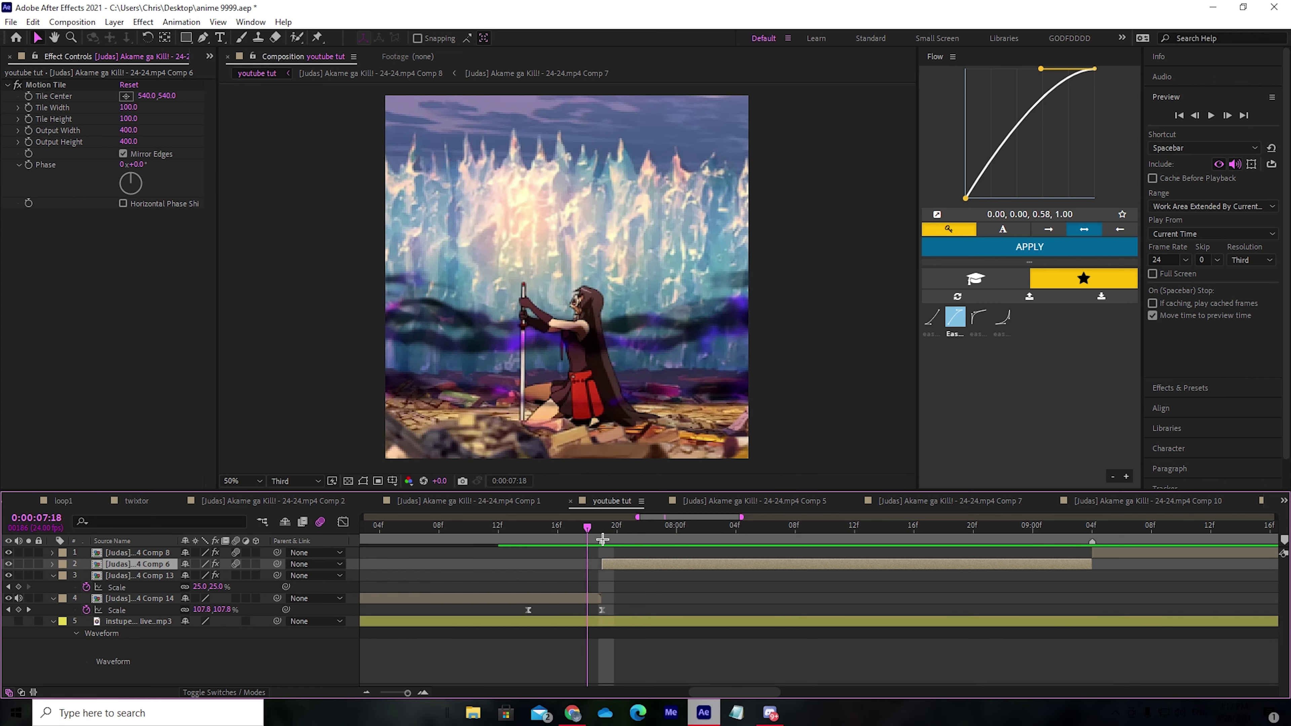
{"action": "key", "text": "Page_Down"}
{"action": "key", "text": "Page_Up"}
{"action": "key", "text": "Page_Up"}
{"action": "key", "text": "Page_Up"}
{"action": "key", "text": "Page_Up"}
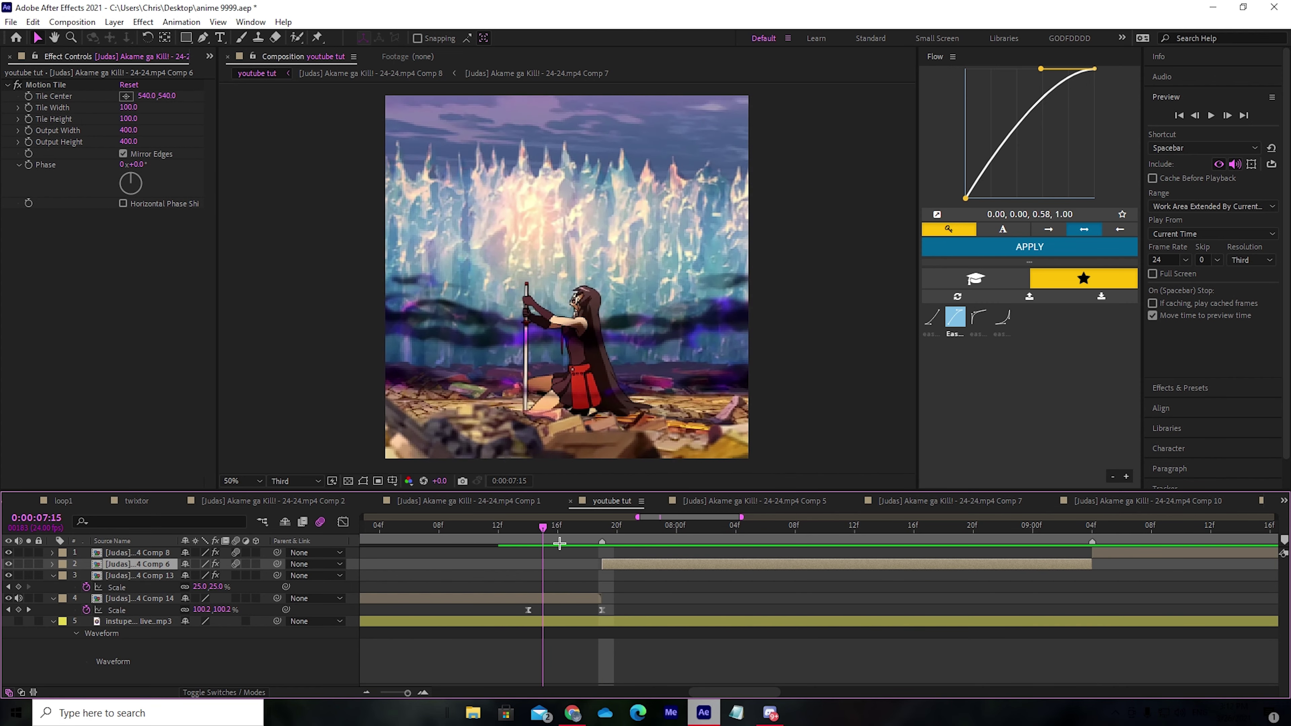
{"action": "key", "text": "Page_Down"}
{"action": "key", "text": "Page_Down"}
{"action": "key", "text": "Page_Down"}
{"action": "key", "text": "Page_Down"}
{"action": "key", "text": "ctrl+space"}
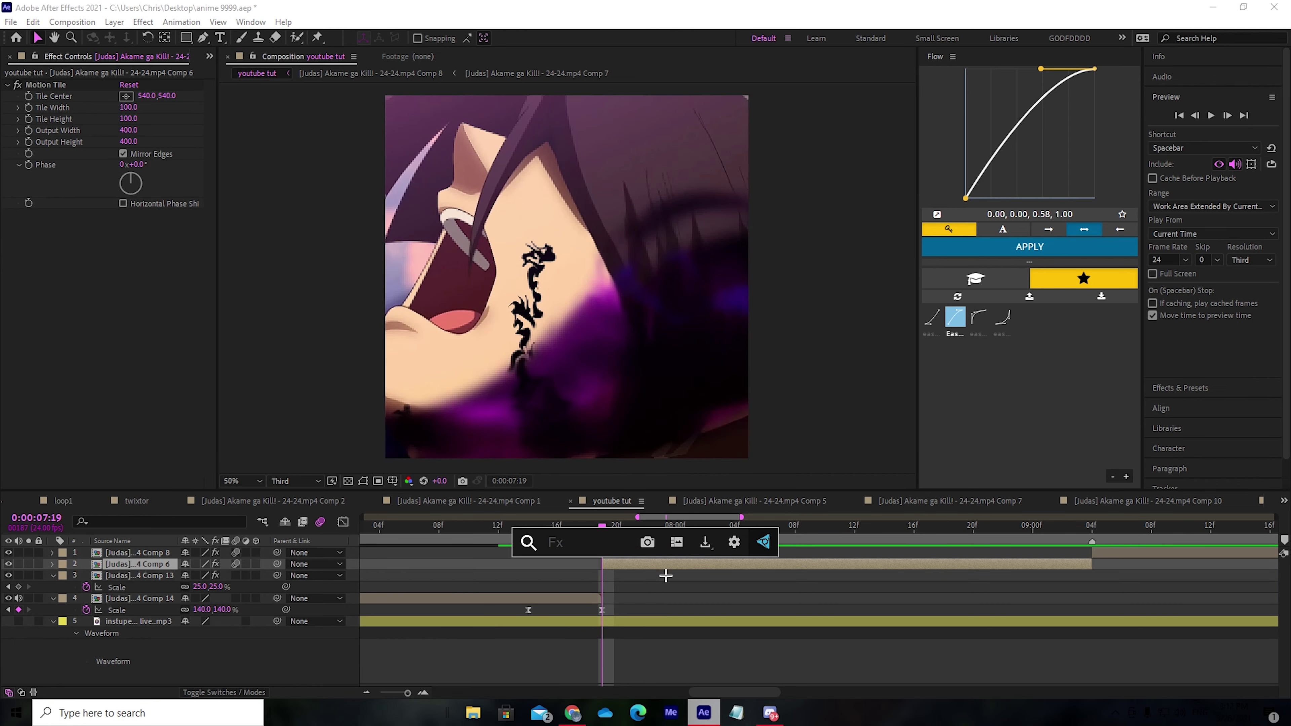
{"action": "left_click", "coordinate": [49, 100]}
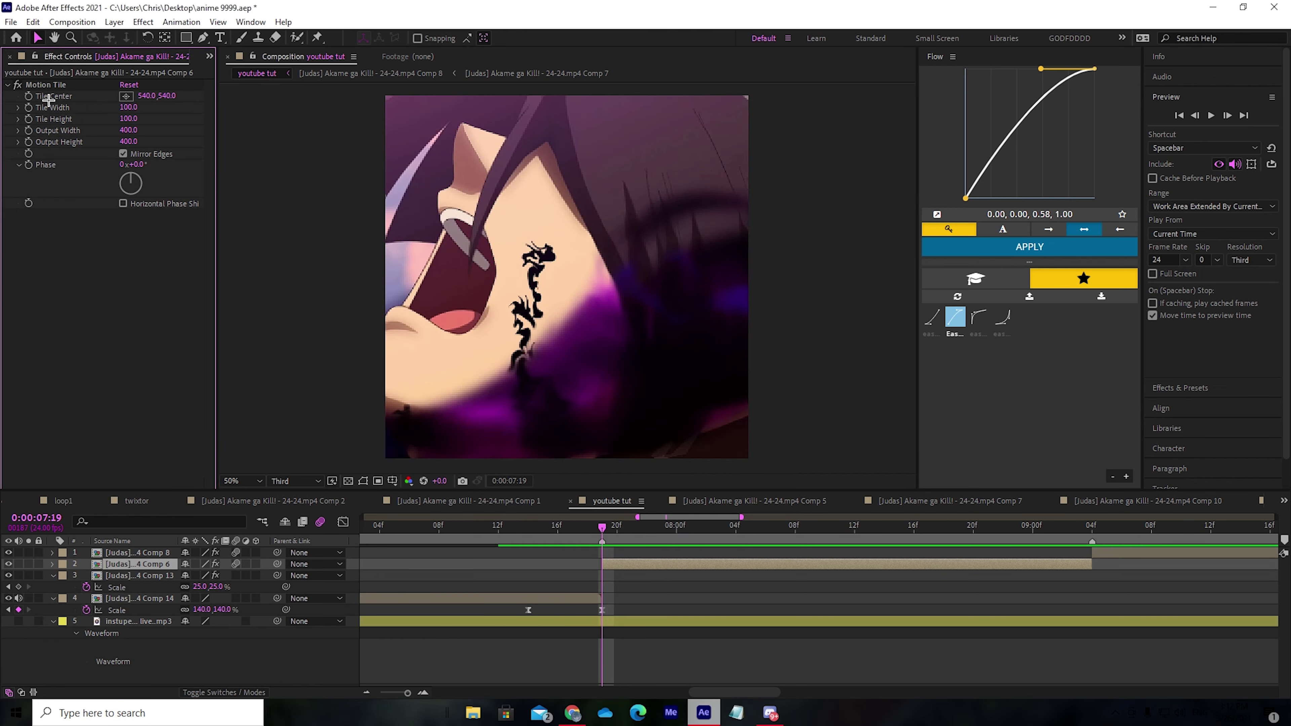
{"action": "left_click", "coordinate": [49, 98]}
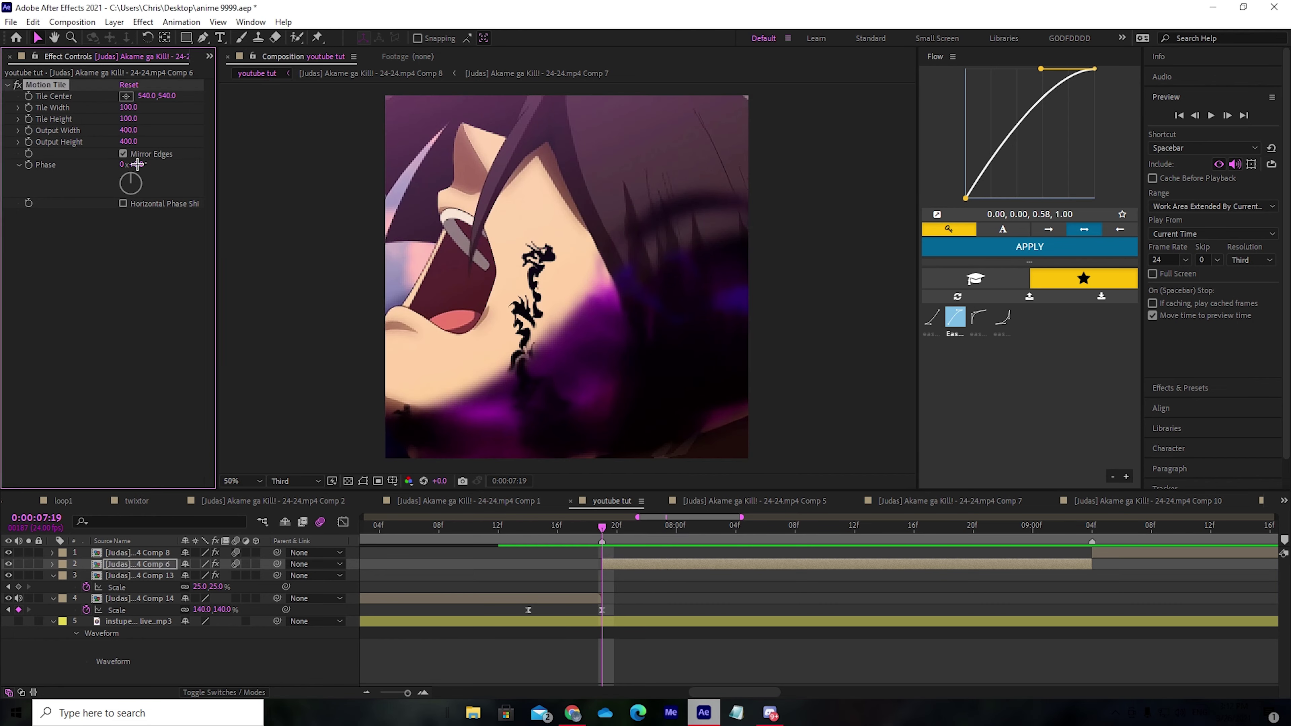
{"action": "left_click", "coordinate": [656, 579]}
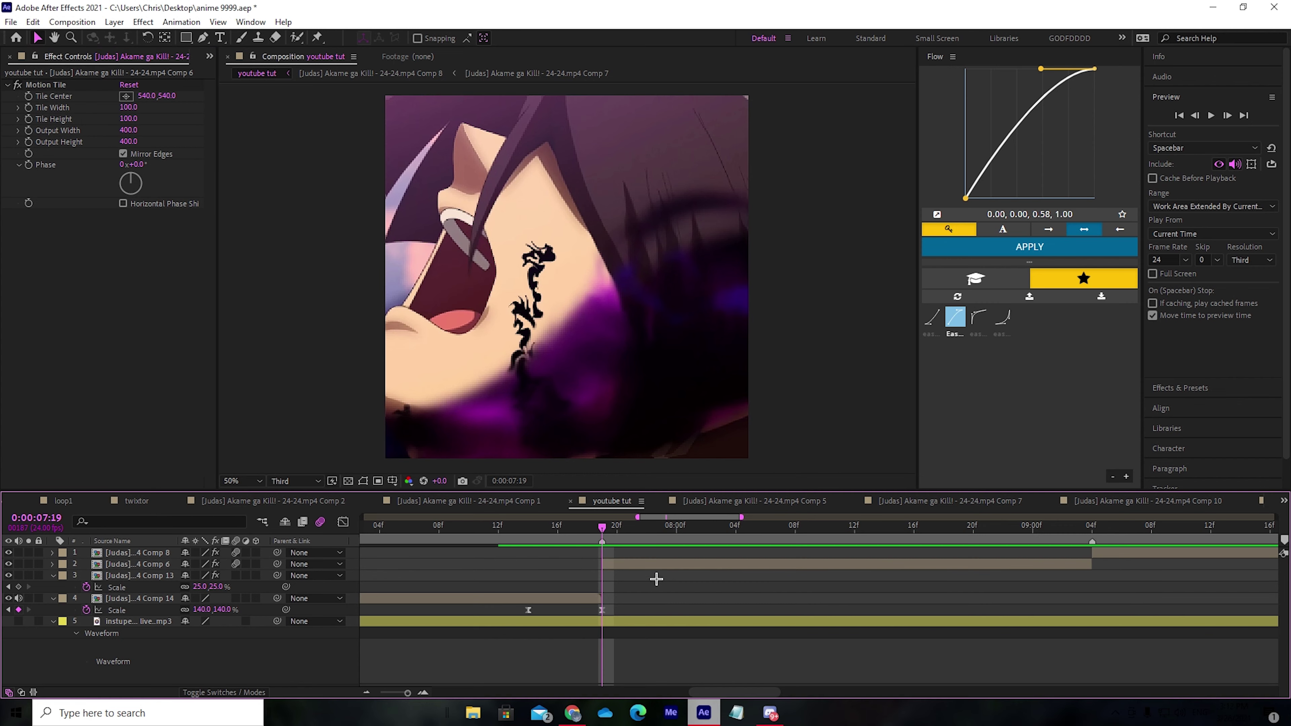
- Set the third clip's scale to 80% at 0:00:07:19 and add a scale keyframe there
{"action": "left_click", "coordinate": [652, 570]}
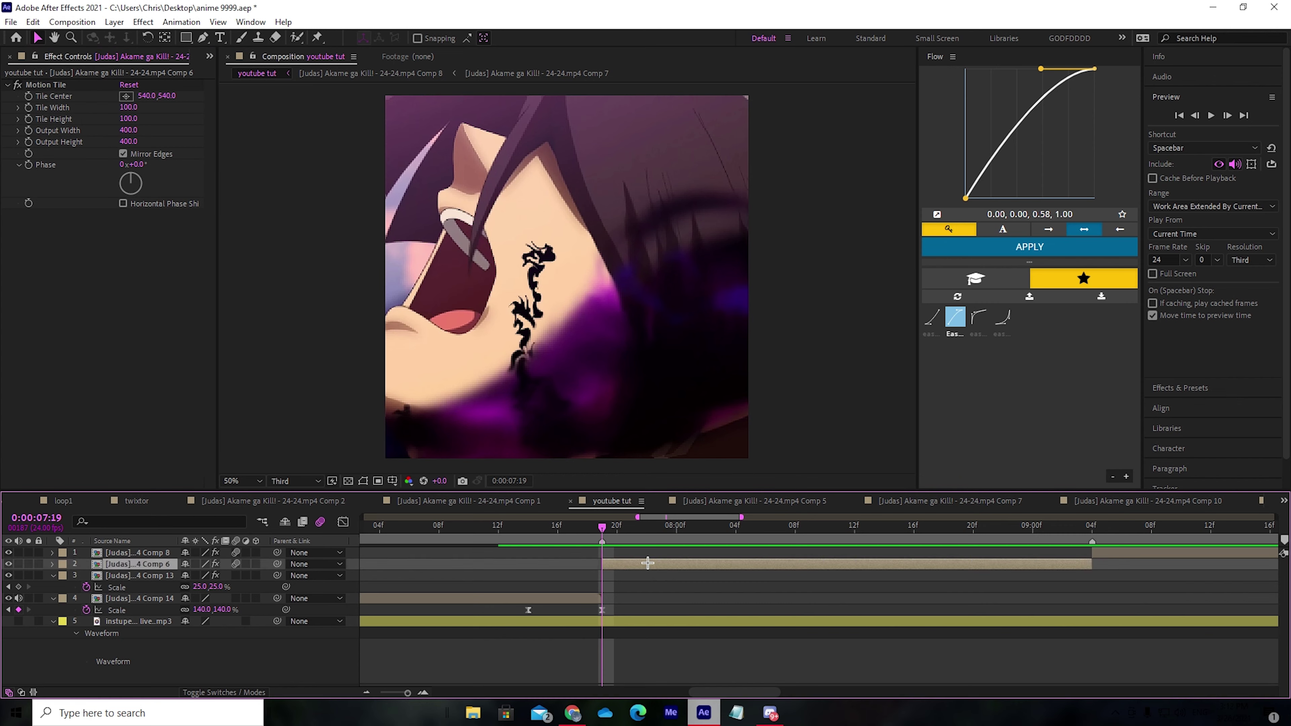
{"action": "key", "text": "s"}
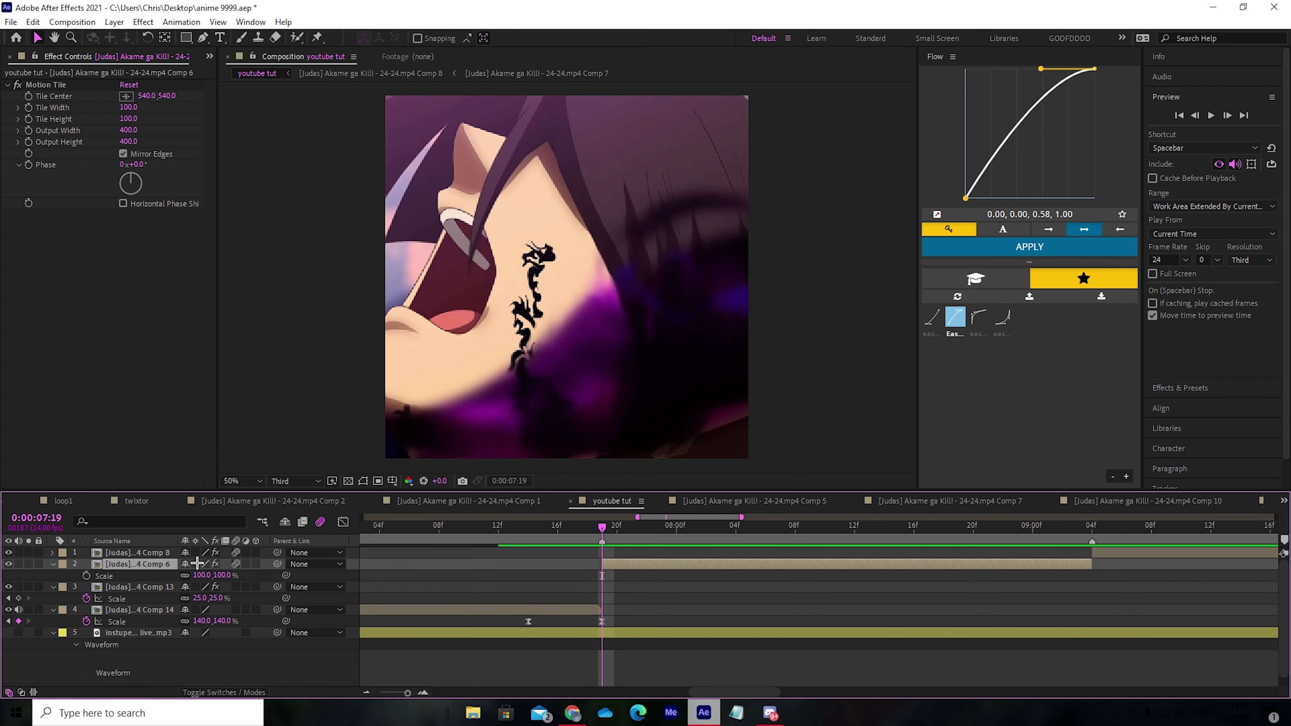
{"action": "left_click", "coordinate": [203, 576]}
{"action": "type", "text": "80"}
{"action": "key", "text": "Return"}
{"action": "left_click", "coordinate": [87, 575]}
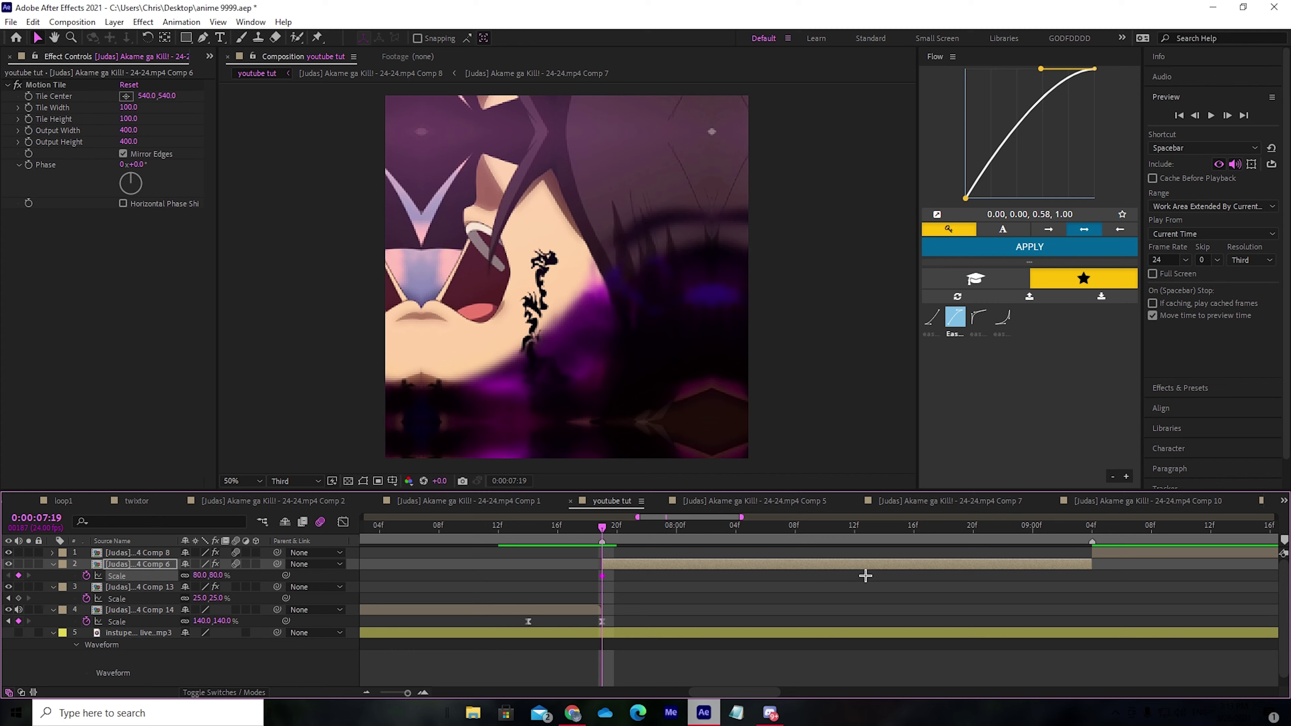
- Add a 120% scale keyframe to the third clip at 0:00:09:04 and easy ease both of its scale keyframes
{"action": "left_click_drag", "start_coordinate": [921, 543], "coordinate": [1099, 535]}
{"action": "left_click", "coordinate": [201, 576]}
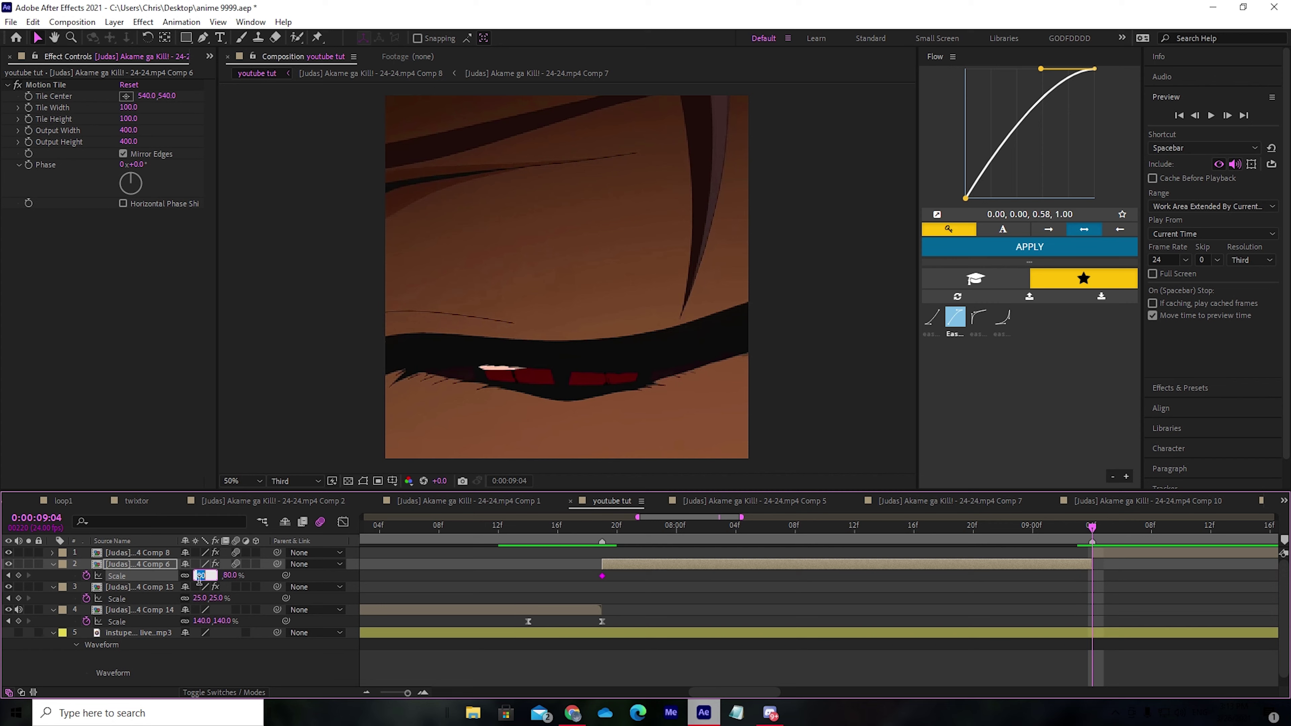
{"action": "type", "text": "120"}
{"action": "key", "text": "Return"}
{"action": "left_click_drag", "start_coordinate": [1087, 529], "coordinate": [854, 532]}
{"action": "key", "text": "space"}
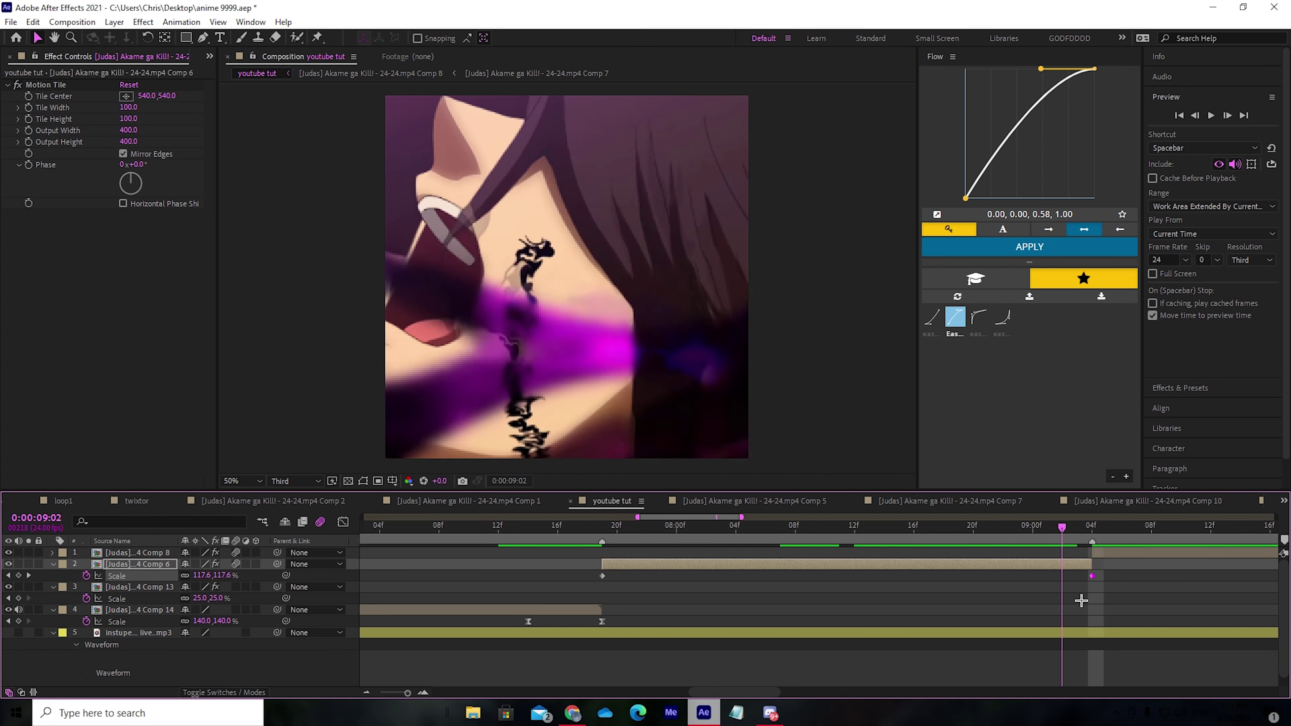
{"action": "left_click", "coordinate": [1095, 585]}
{"action": "left_click_drag", "start_coordinate": [1095, 585], "coordinate": [593, 588]}
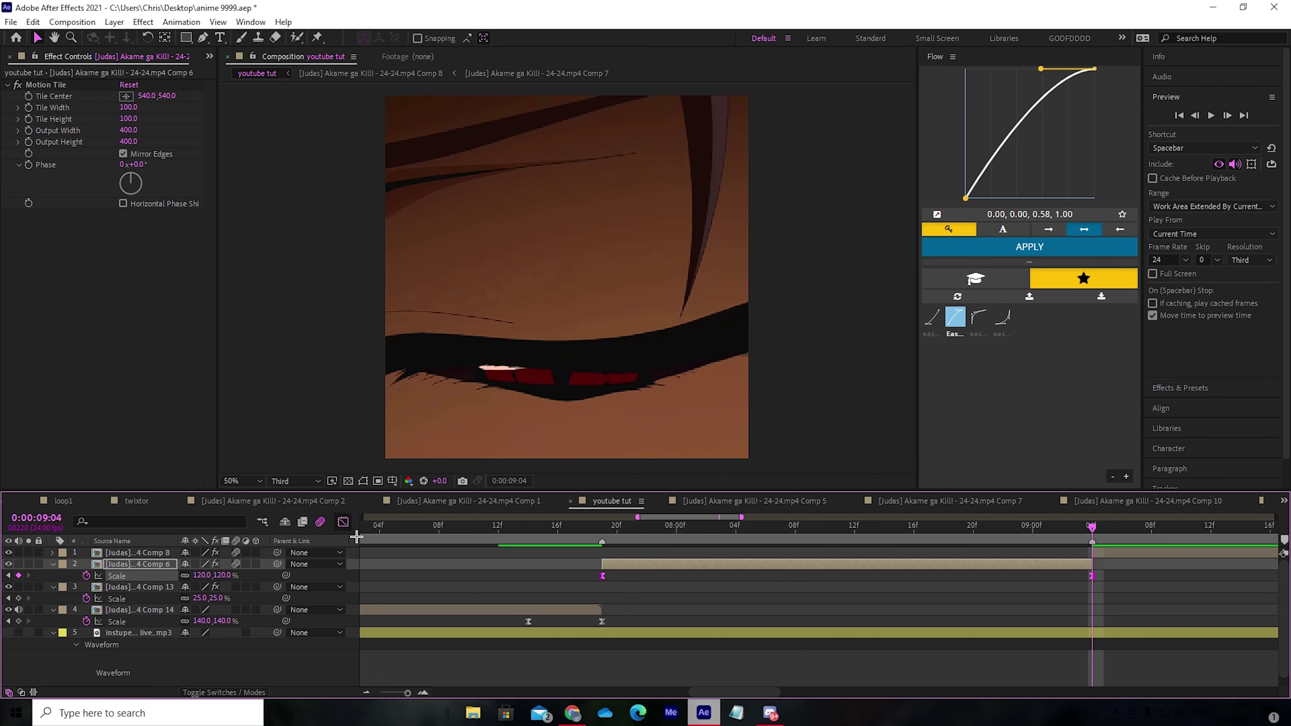
- Reshape the third clip's scale graph so the zoom rises steeply from its first keyframe and settles gradually toward its last
{"action": "left_click", "coordinate": [343, 522]}
{"action": "left_click", "coordinate": [1091, 555]}
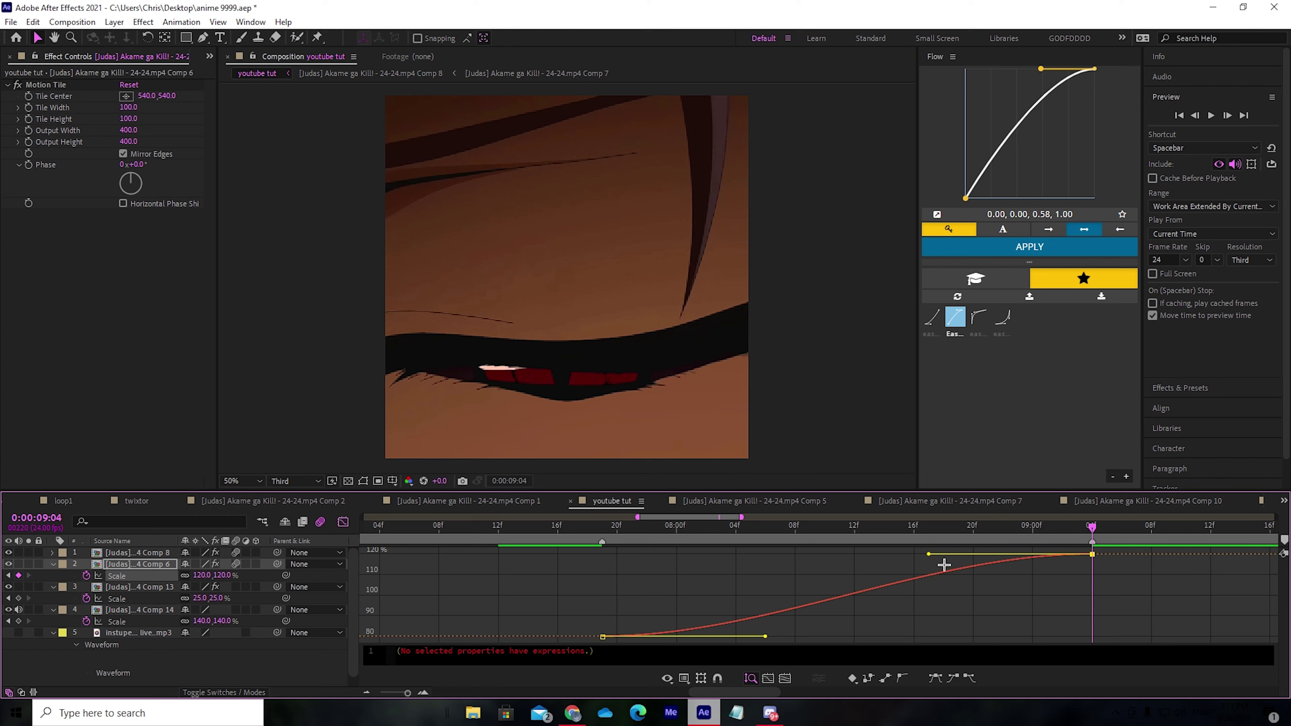
{"action": "left_click_drag", "start_coordinate": [912, 554], "coordinate": [674, 554]}
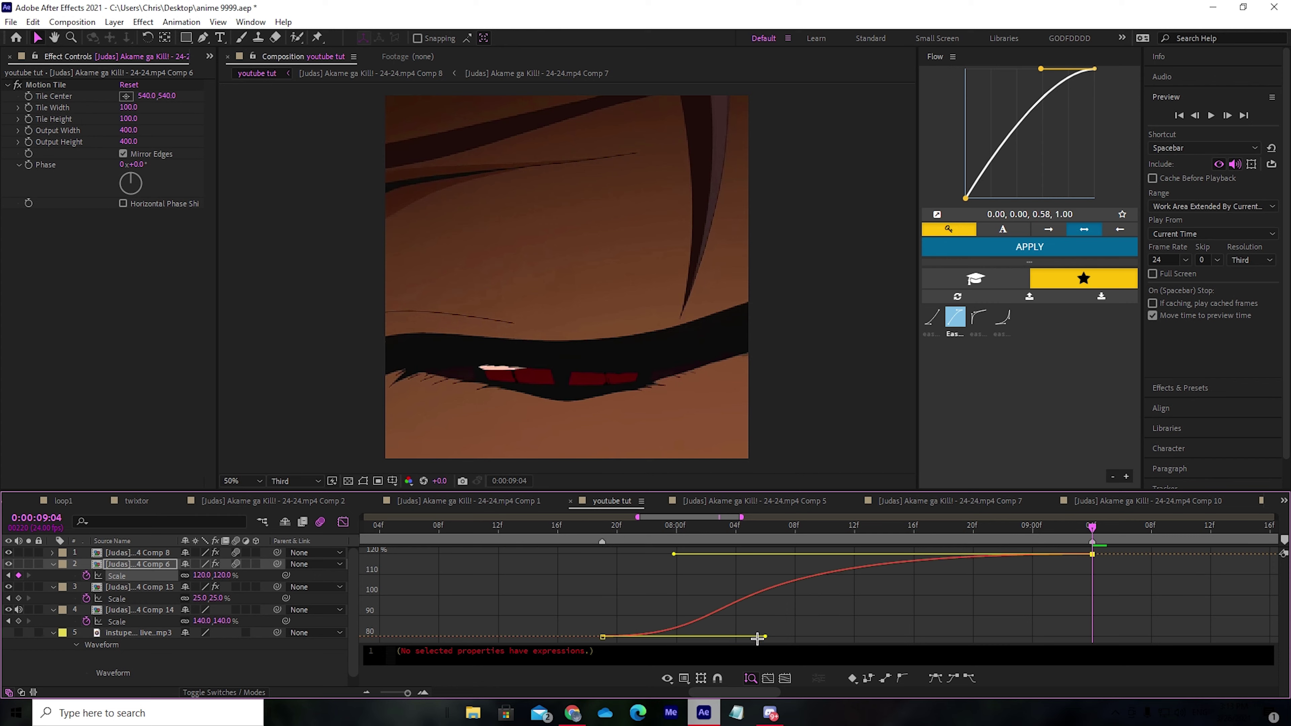
{"action": "left_click_drag", "start_coordinate": [765, 636], "coordinate": [447, 577]}
- Play back the transition from the second clip into the third clip from 0:00:07:08
{"action": "left_click", "coordinate": [614, 542]}
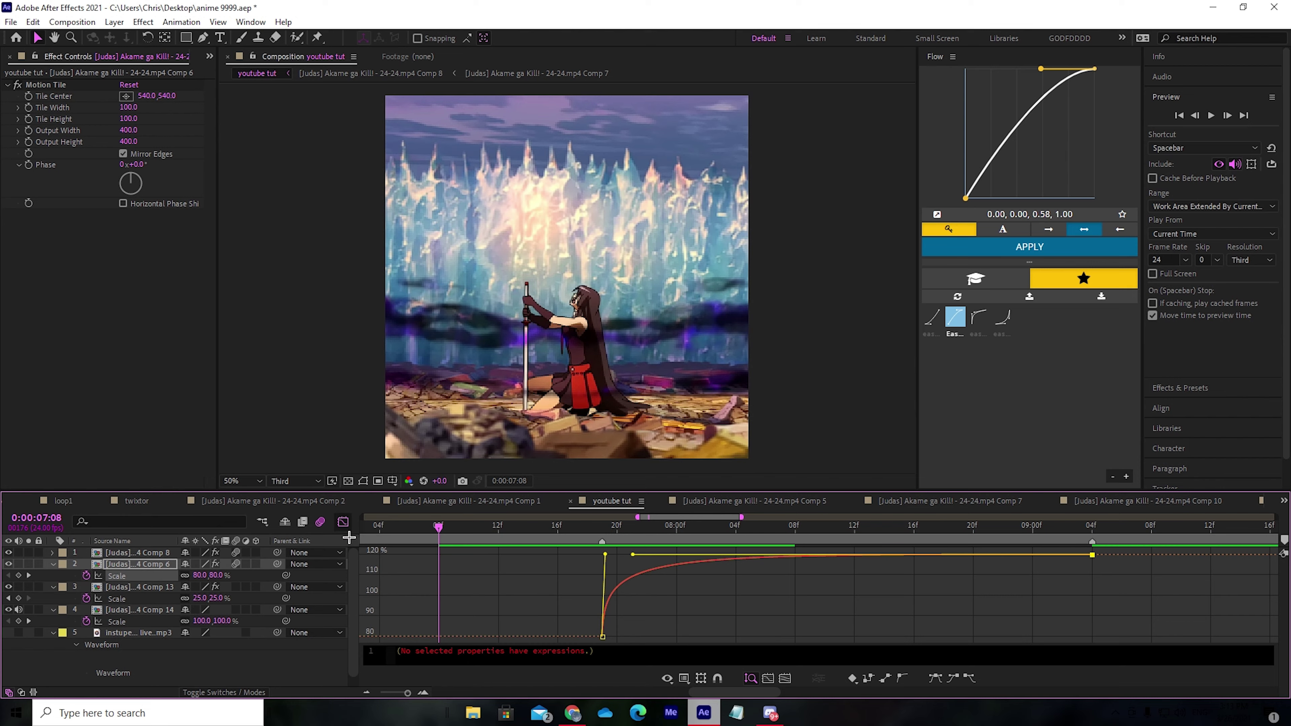
{"action": "left_click", "coordinate": [343, 522]}
{"action": "key", "text": "space"}
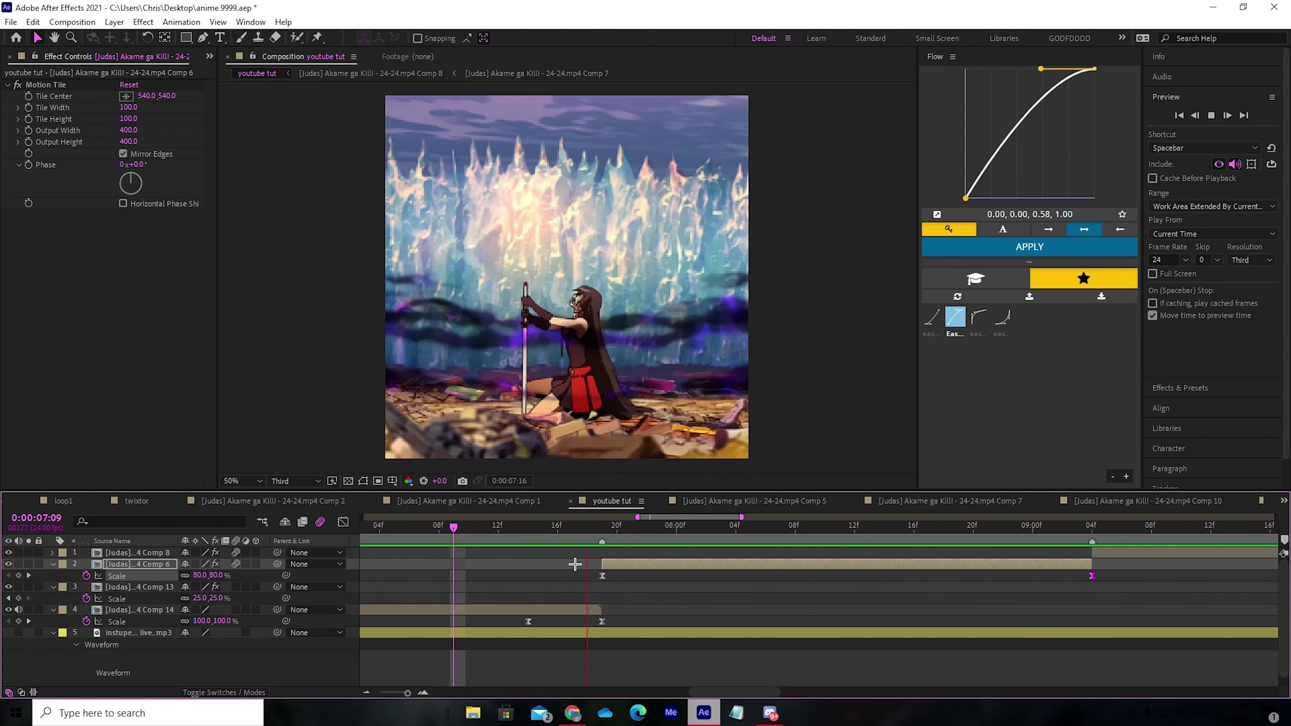
{"action": "key", "text": "space"}
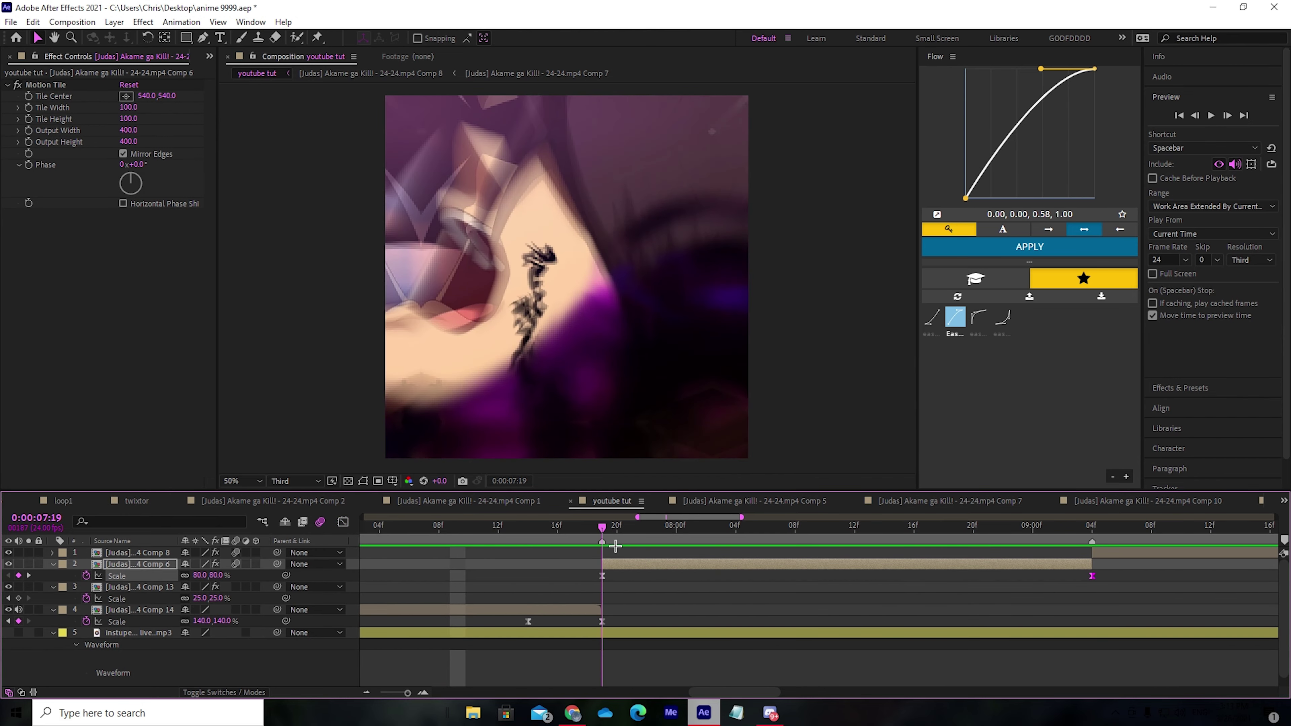
- Pre-compose the third clip, moving all attributes into the new composition and adjusting its duration to the layer's time span
{"action": "left_click_drag", "start_coordinate": [615, 547], "coordinate": [611, 586]}
{"action": "right_click", "coordinate": [618, 574]}
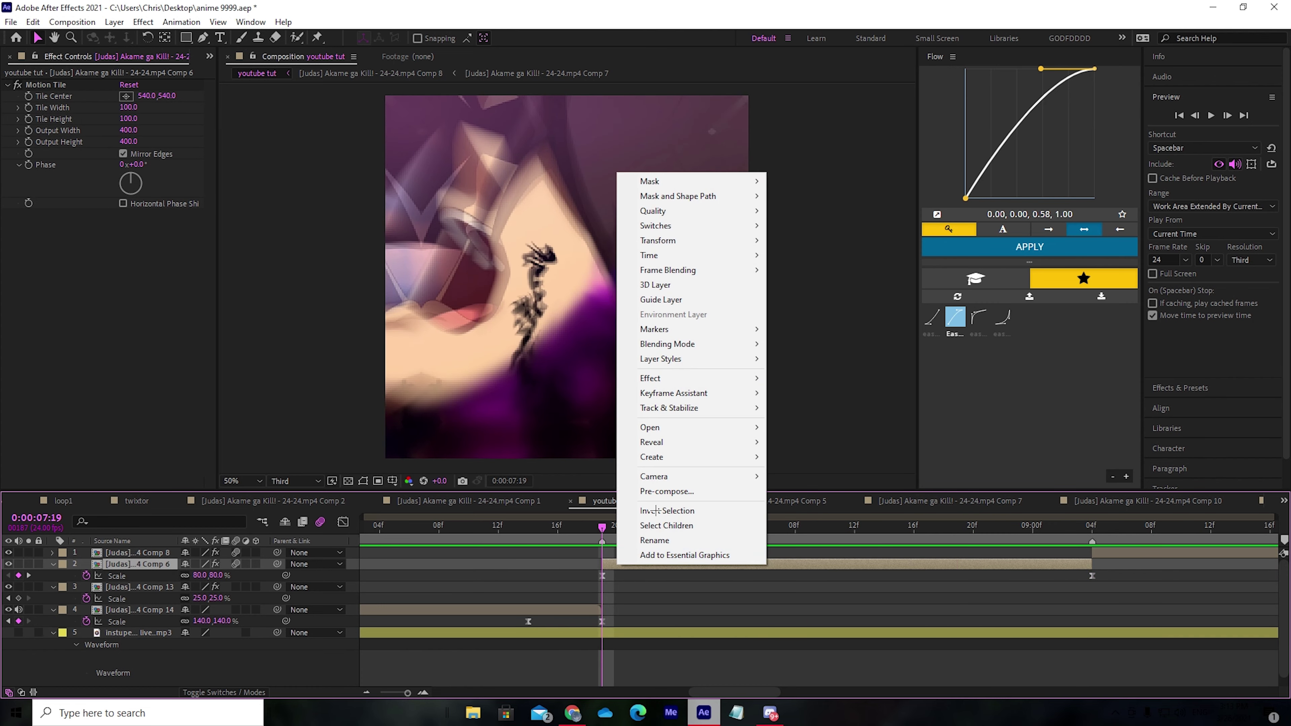
{"action": "left_click", "coordinate": [664, 491]}
{"action": "left_click", "coordinate": [677, 446]}
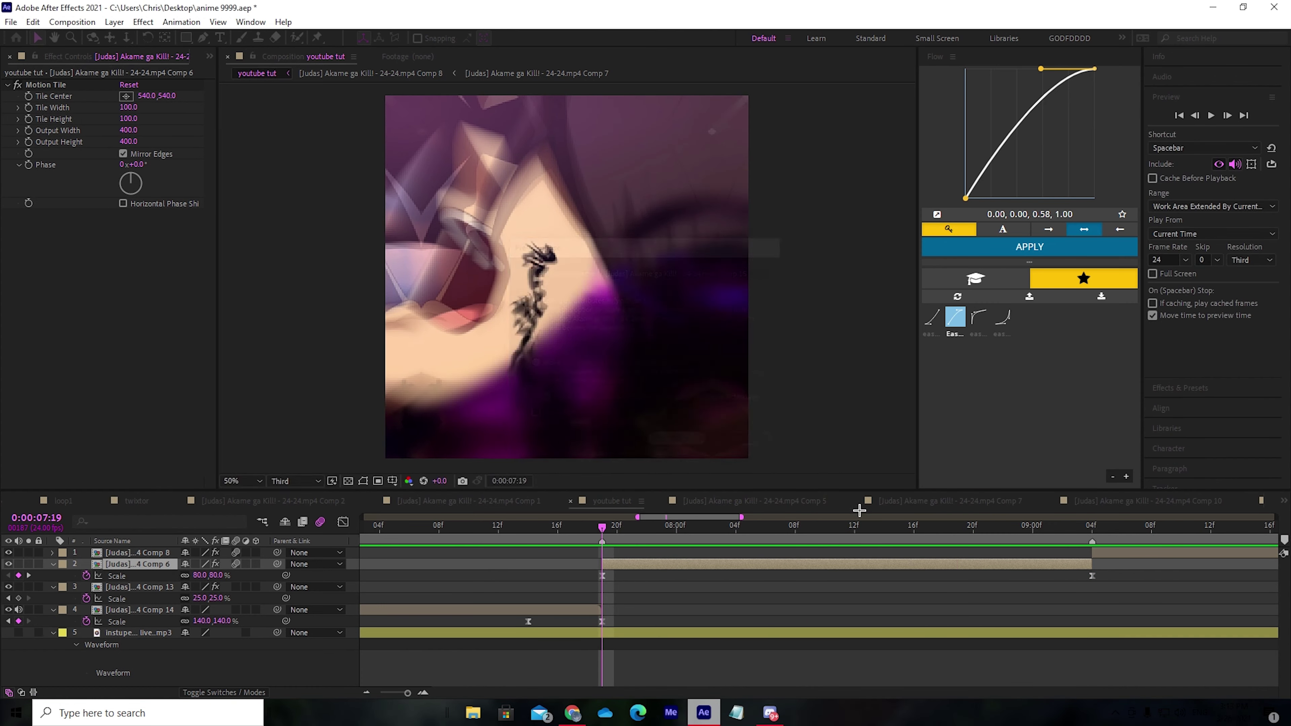
- Set the pre-composed third clip's scale to 140% at 0:00:09:04 and add a scale keyframe there
{"action": "left_click_drag", "start_coordinate": [1088, 529], "coordinate": [1042, 554]}
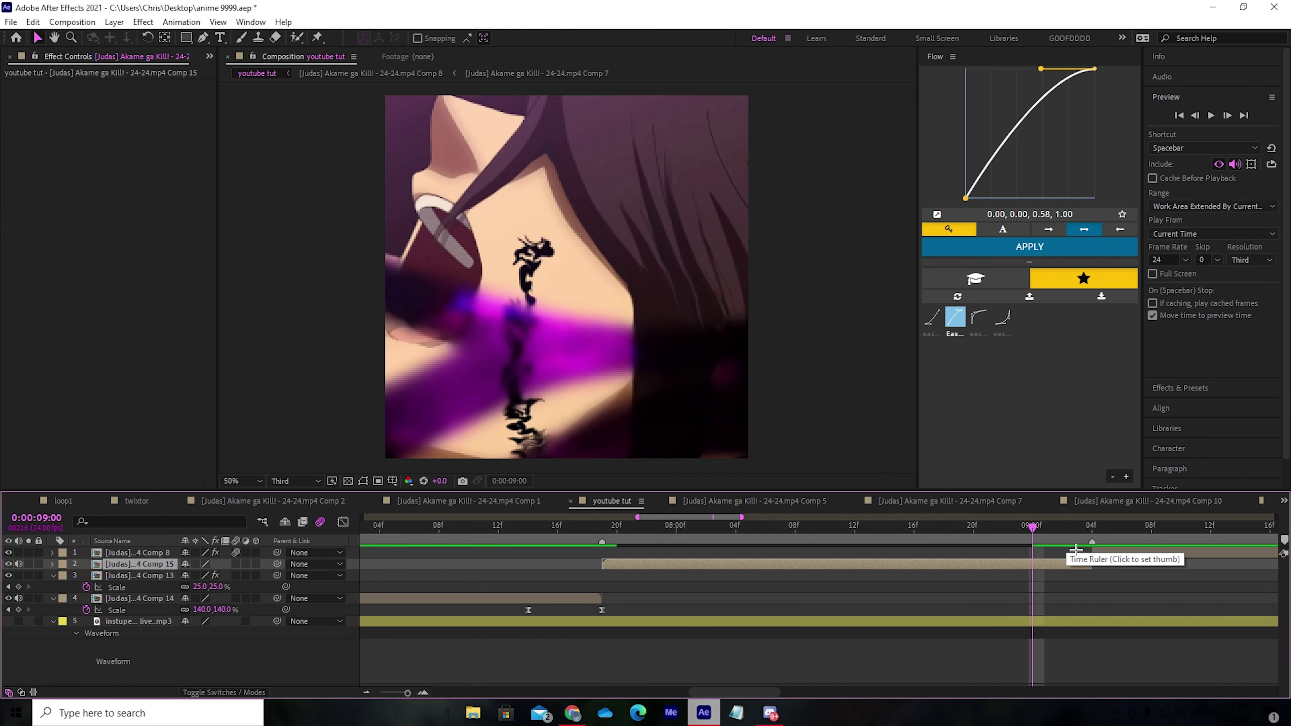
{"action": "key", "text": "Page_Down"}
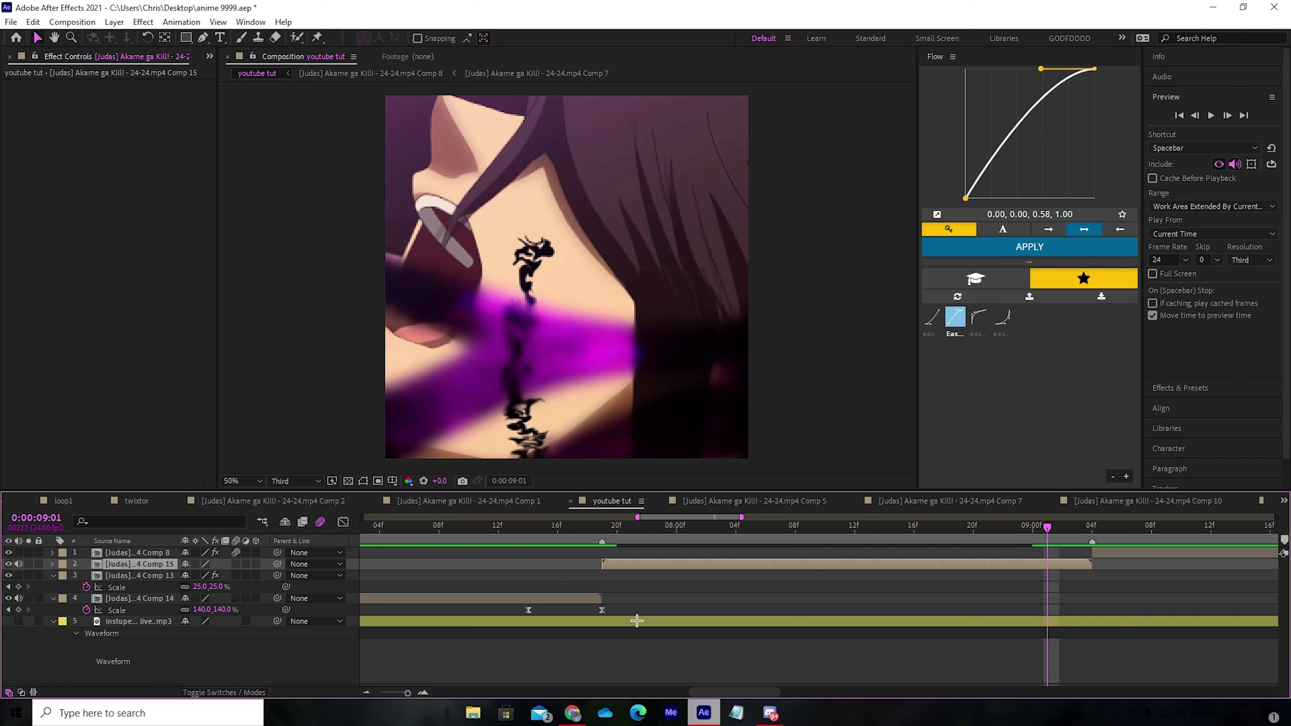
{"action": "left_click_drag", "start_coordinate": [637, 621], "coordinate": [519, 605]}
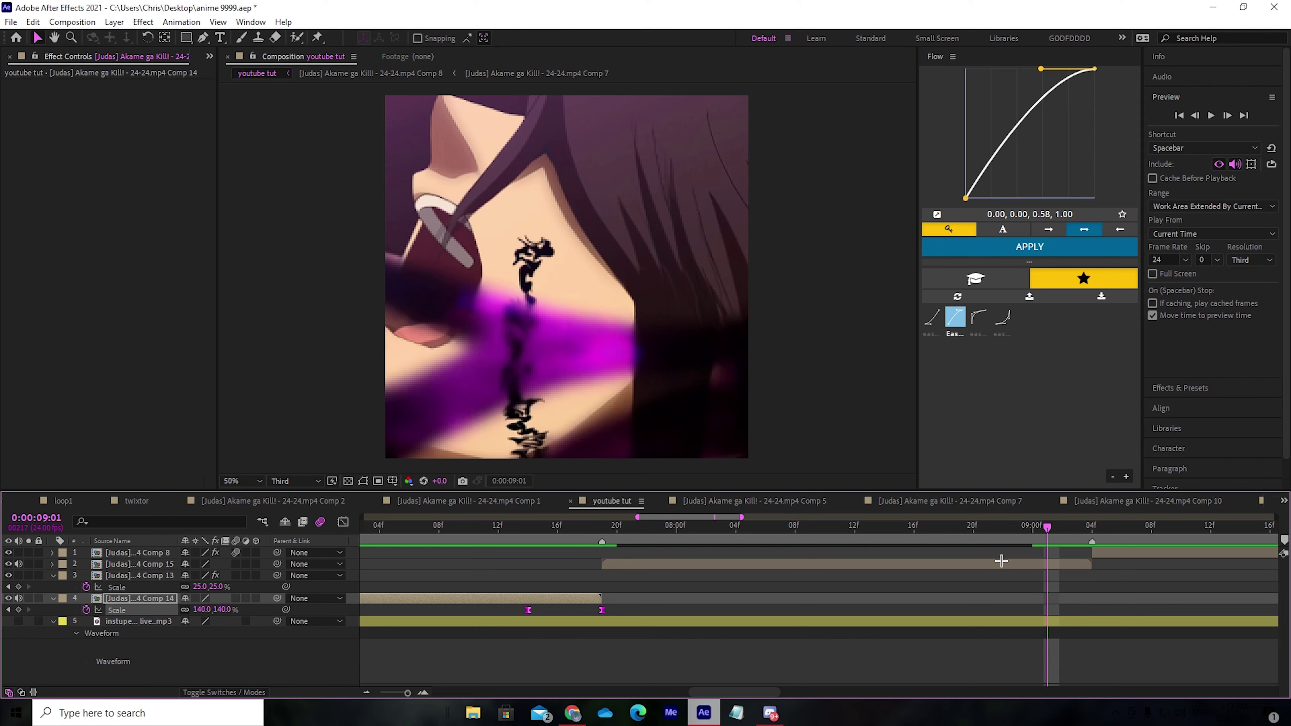
{"action": "left_click", "coordinate": [1076, 568]}
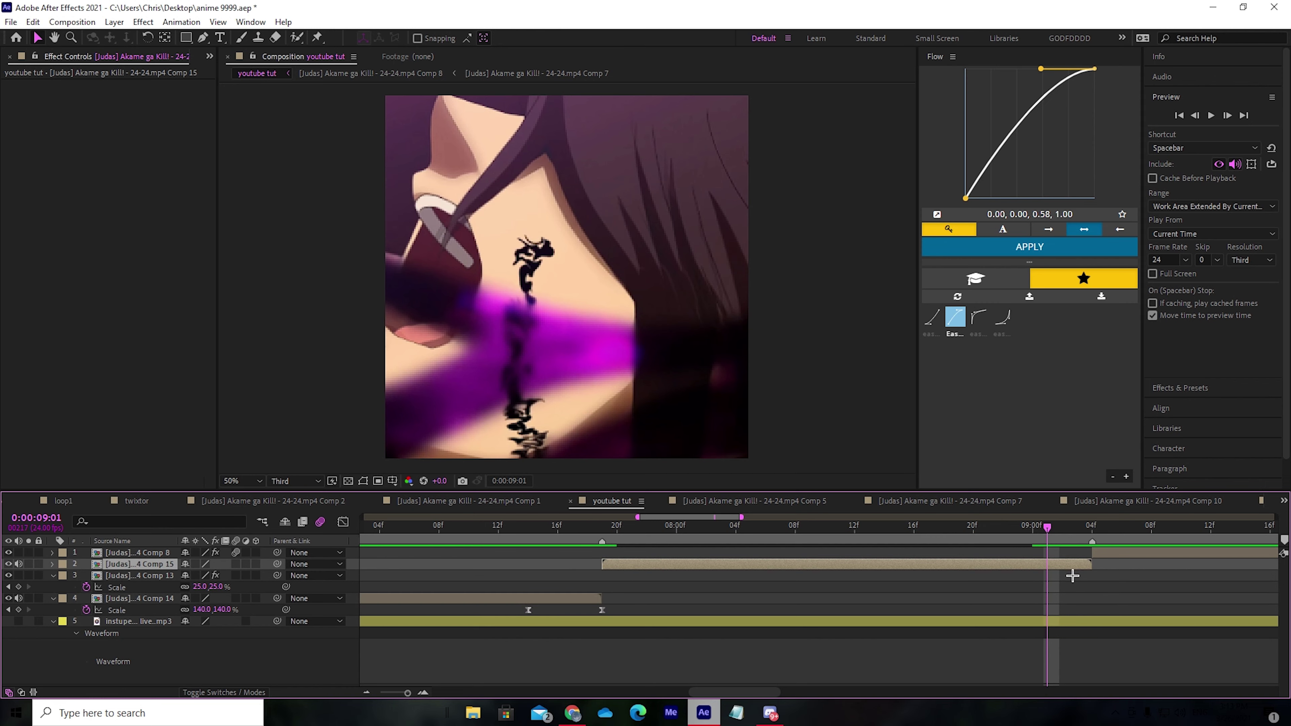
{"action": "key", "text": "Page_Down"}
{"action": "key", "text": "Page_Down"}
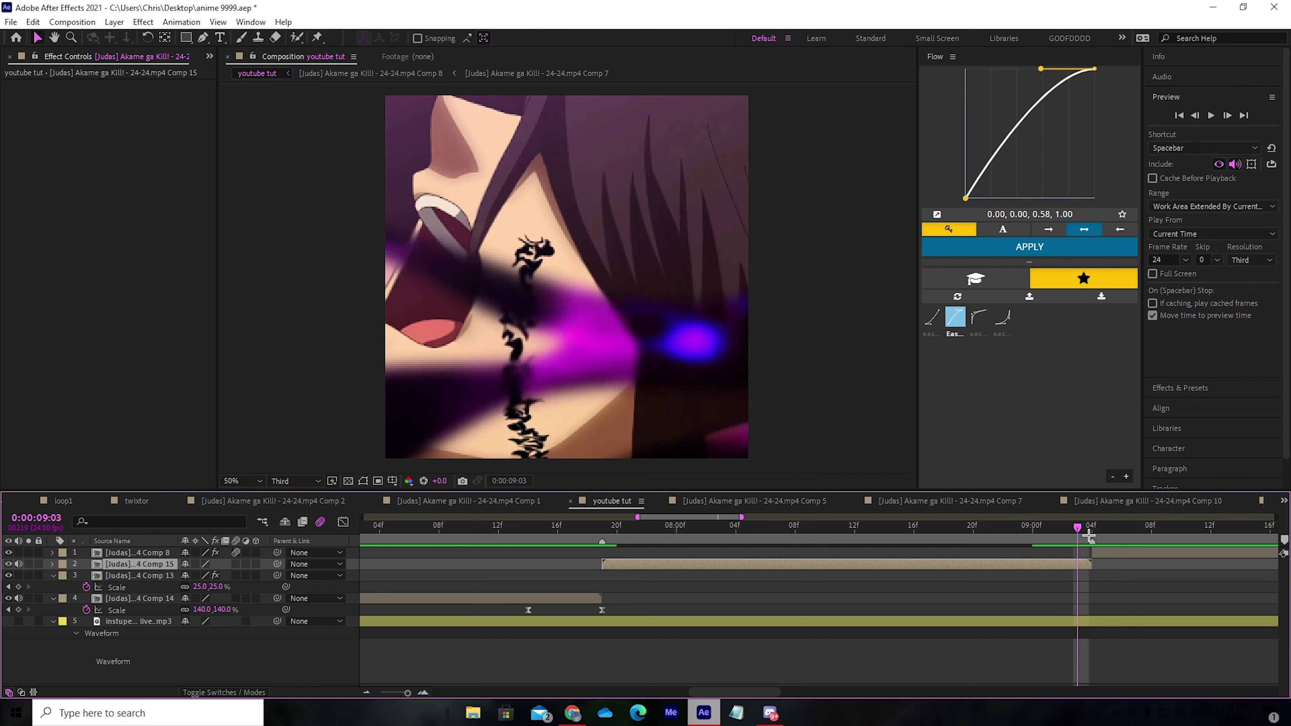
{"action": "key", "text": "Page_Down"}
{"action": "key", "text": "s"}
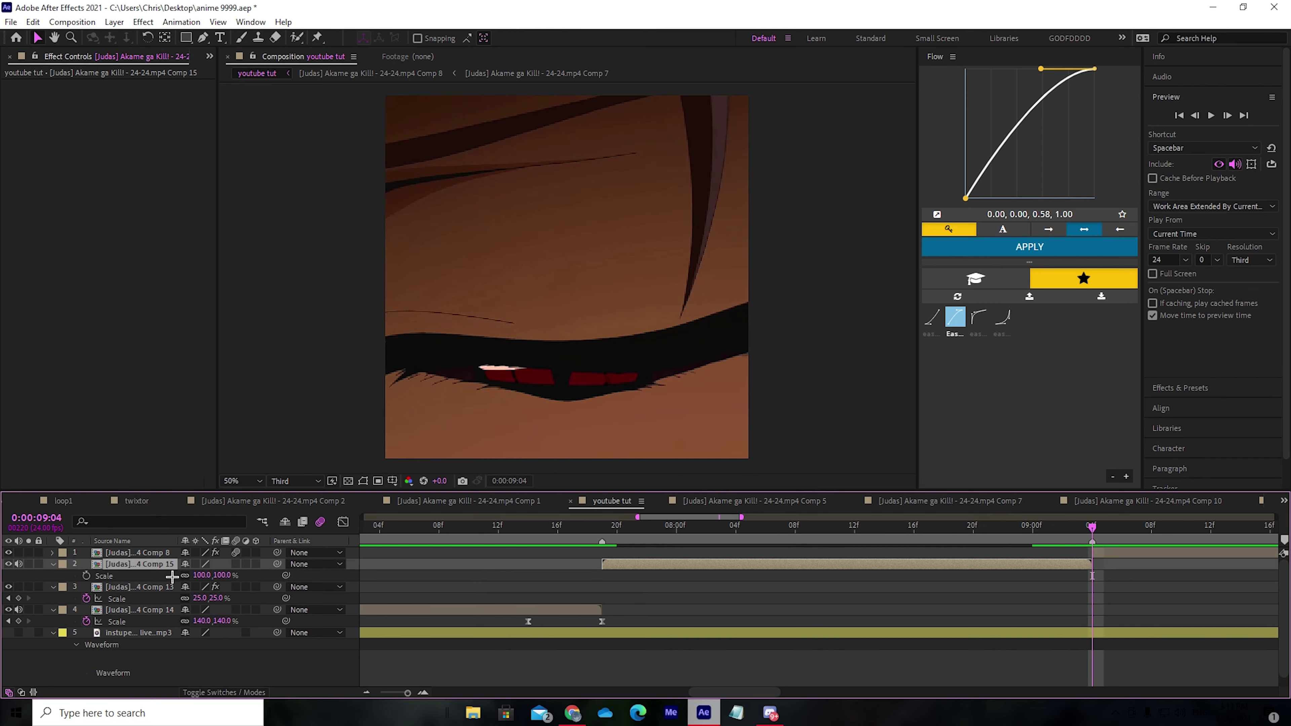
{"action": "left_click", "coordinate": [202, 575]}
{"action": "type", "text": "140"}
{"action": "key", "text": "Return"}
{"action": "left_click", "coordinate": [86, 575]}
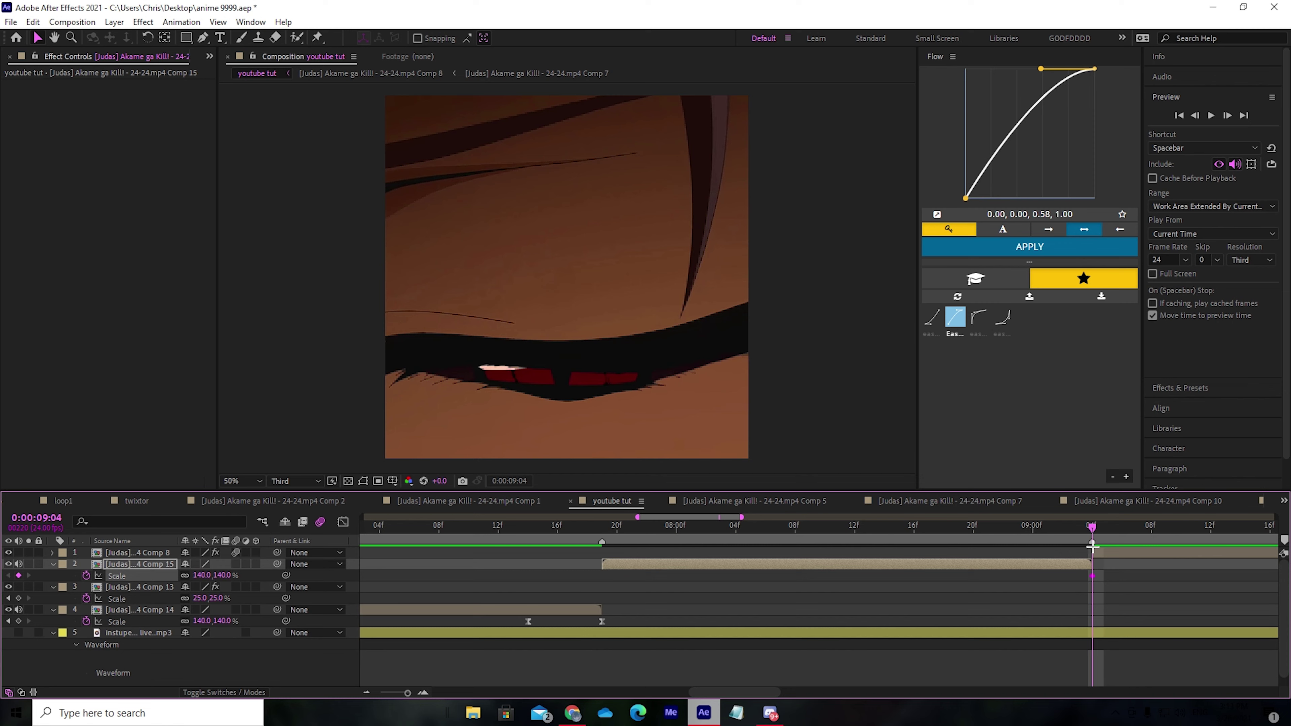
- Add a 100% scale keyframe to the pre-composed third clip at 0:00:08:23 and easy ease both of its scale keyframes
{"action": "key", "text": "Page_Up"}
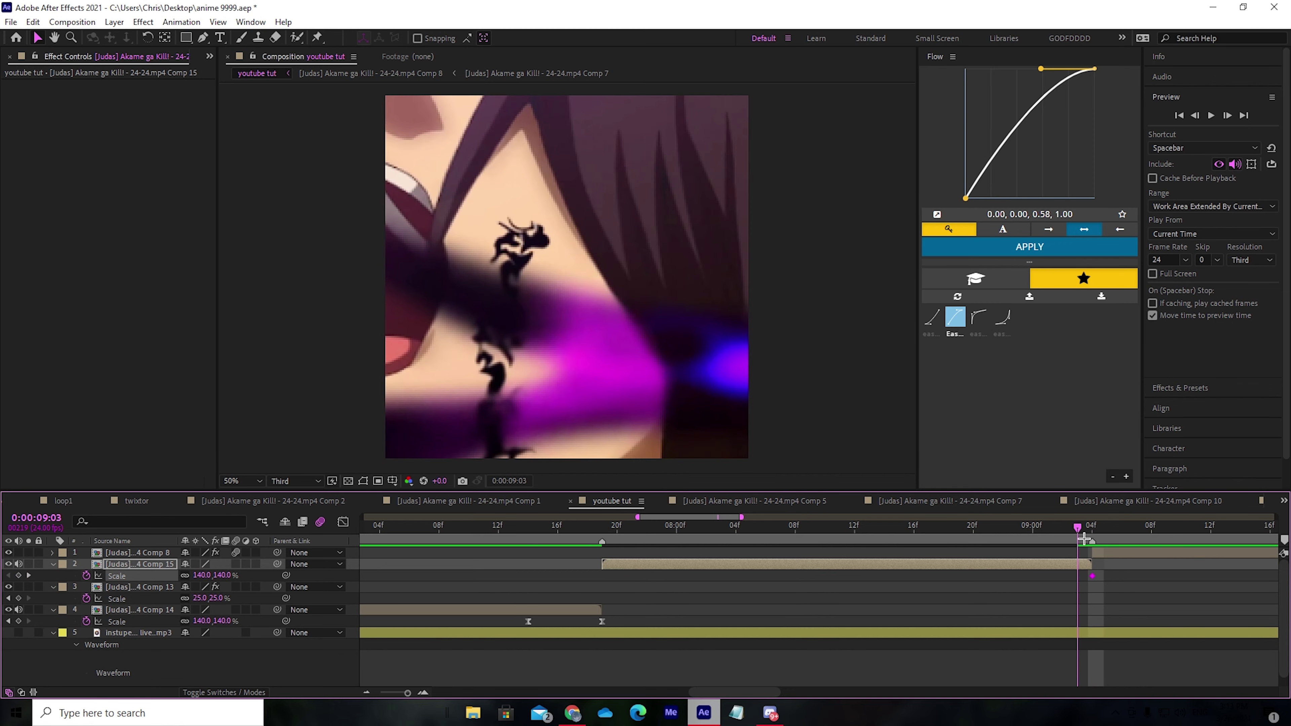
{"action": "key", "text": "Page_Up"}
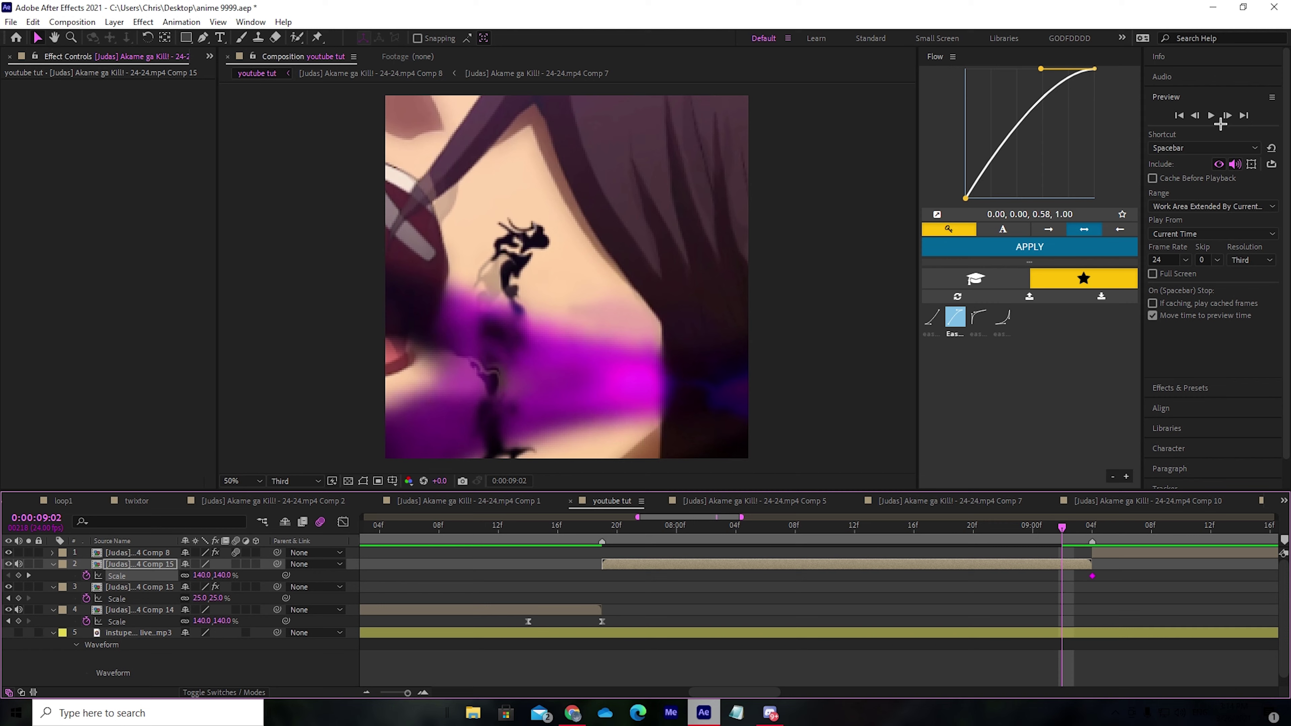
{"action": "left_click", "coordinate": [1227, 116]}
{"action": "left_click", "coordinate": [1227, 115]}
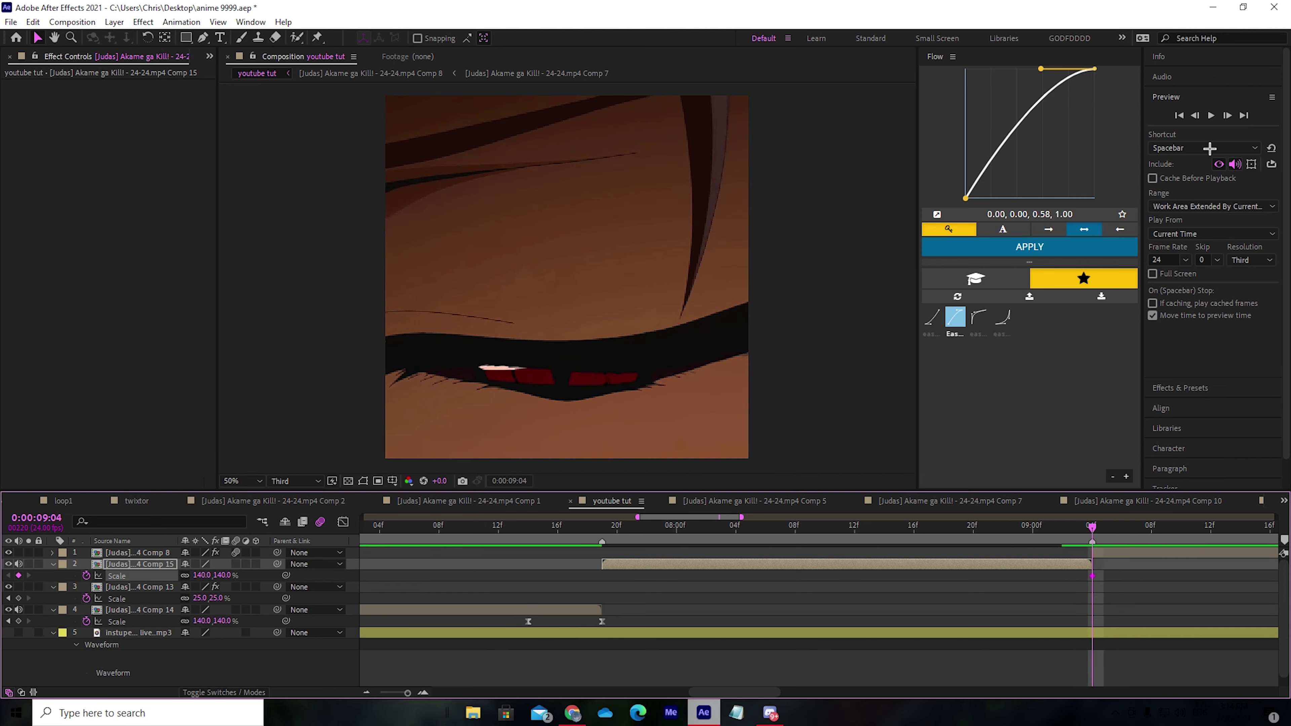
{"action": "left_click", "coordinate": [1195, 115]}
{"action": "left_click", "coordinate": [1195, 116]}
{"action": "left_click", "coordinate": [1195, 116]}
{"action": "left_click", "coordinate": [1195, 115]}
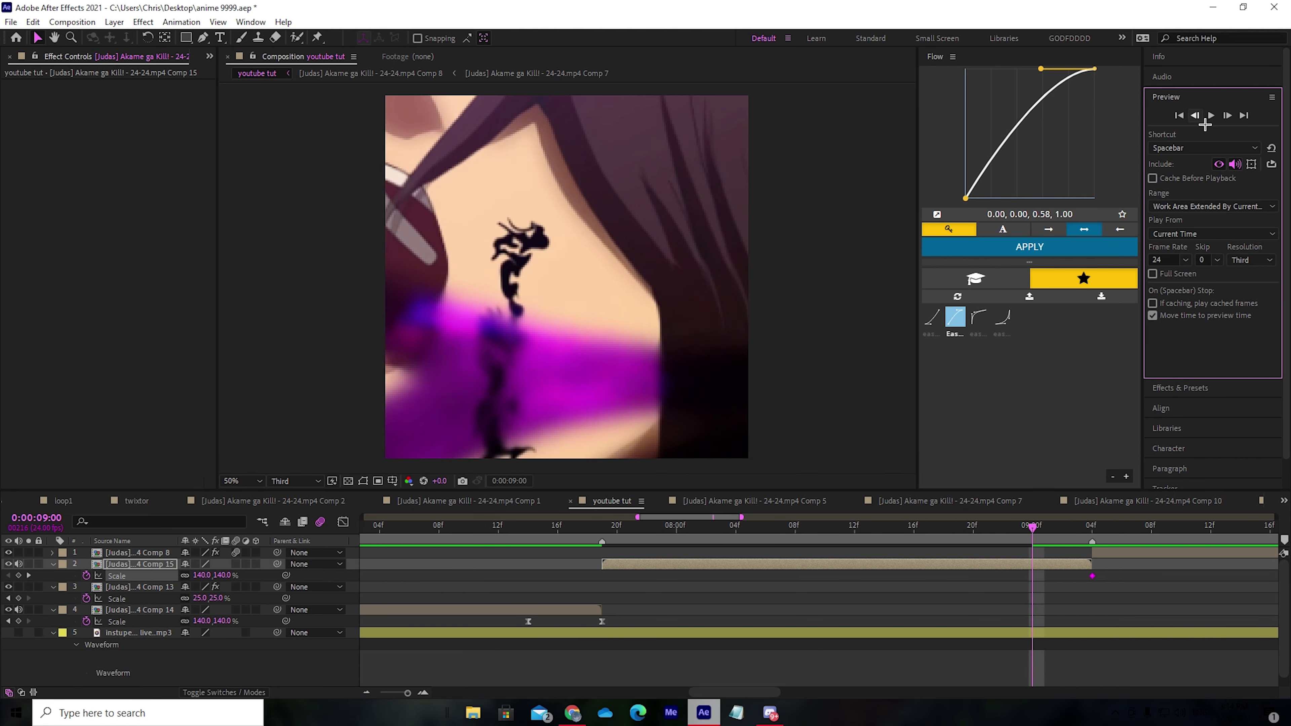
{"action": "left_click", "coordinate": [1196, 116]}
{"action": "left_click", "coordinate": [201, 575]}
{"action": "type", "text": "100"}
{"action": "key", "text": "Return"}
{"action": "left_click_drag", "start_coordinate": [995, 576], "coordinate": [1131, 588]}
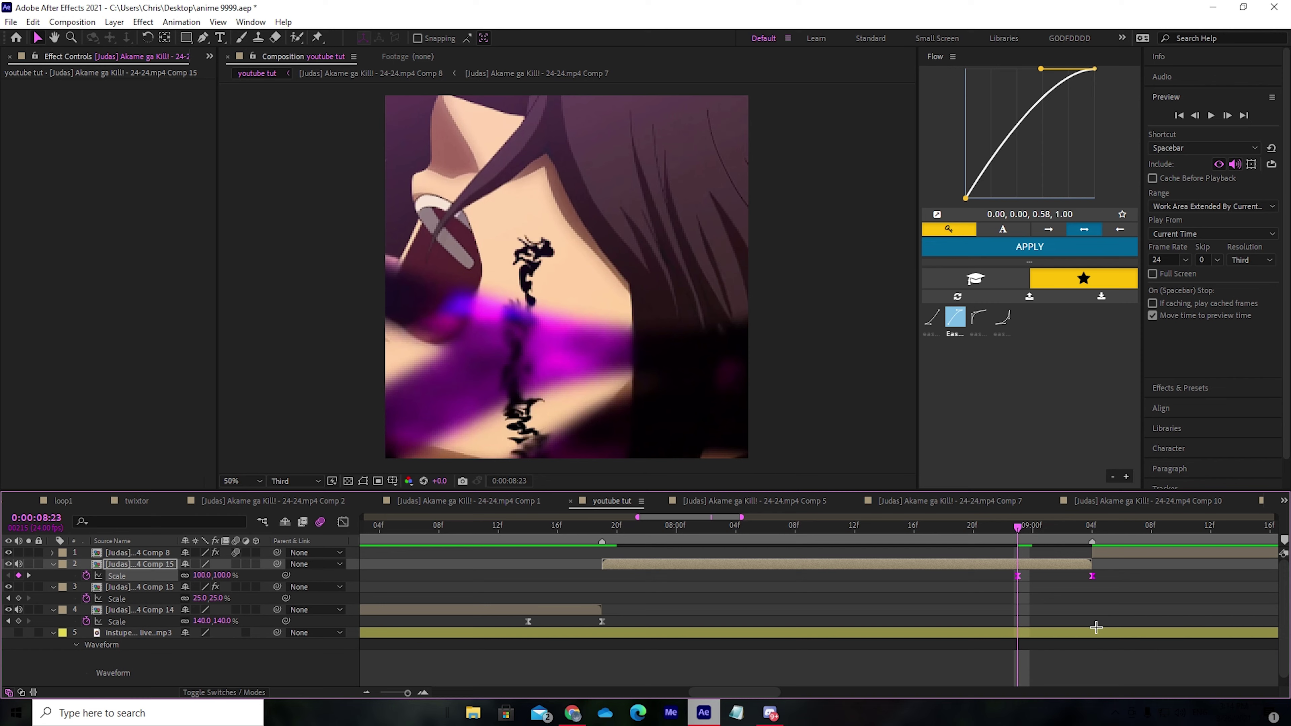
- Reshape the third clip's scale curve so it starts flat at 0:00:08:23 and accelerates steeply into the 140% keyframe at 0:00:09:04
{"action": "left_click", "coordinate": [343, 522]}
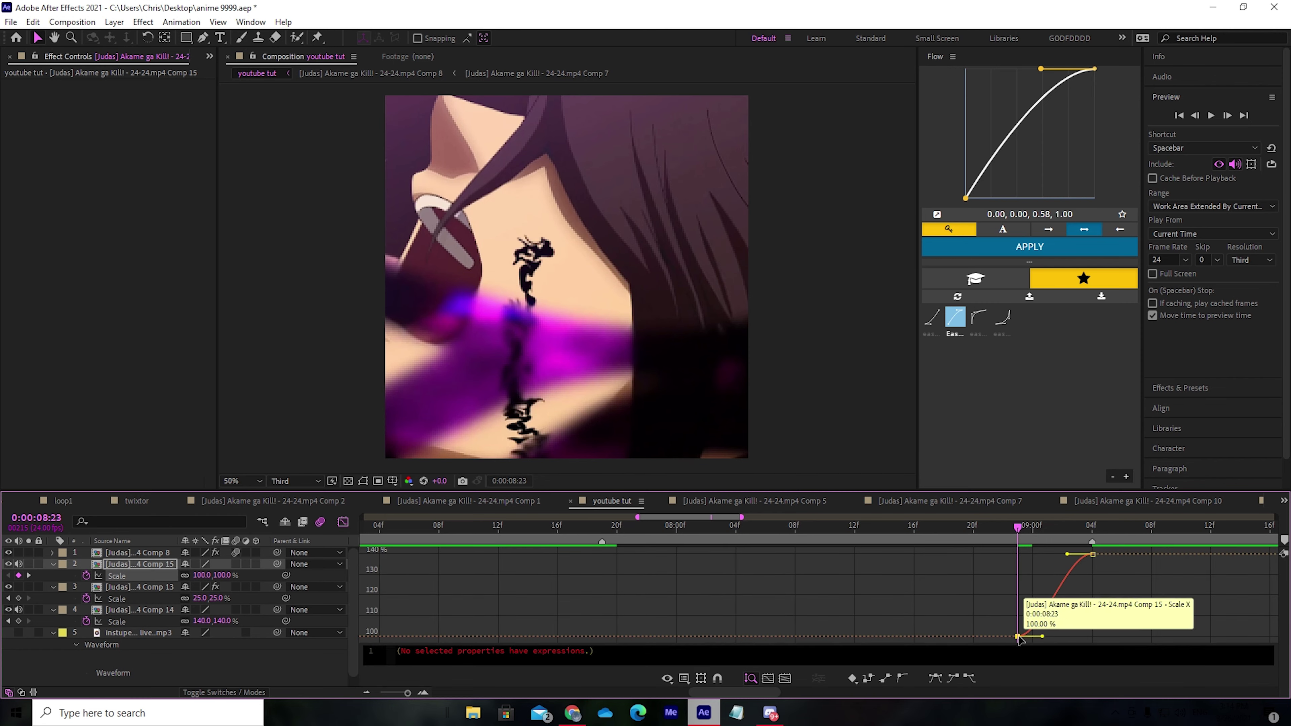
{"action": "left_click_drag", "start_coordinate": [1041, 639], "coordinate": [1082, 637]}
{"action": "left_click_drag", "start_coordinate": [1066, 554], "coordinate": [1129, 638]}
{"action": "left_click_drag", "start_coordinate": [1030, 547], "coordinate": [1103, 560]}
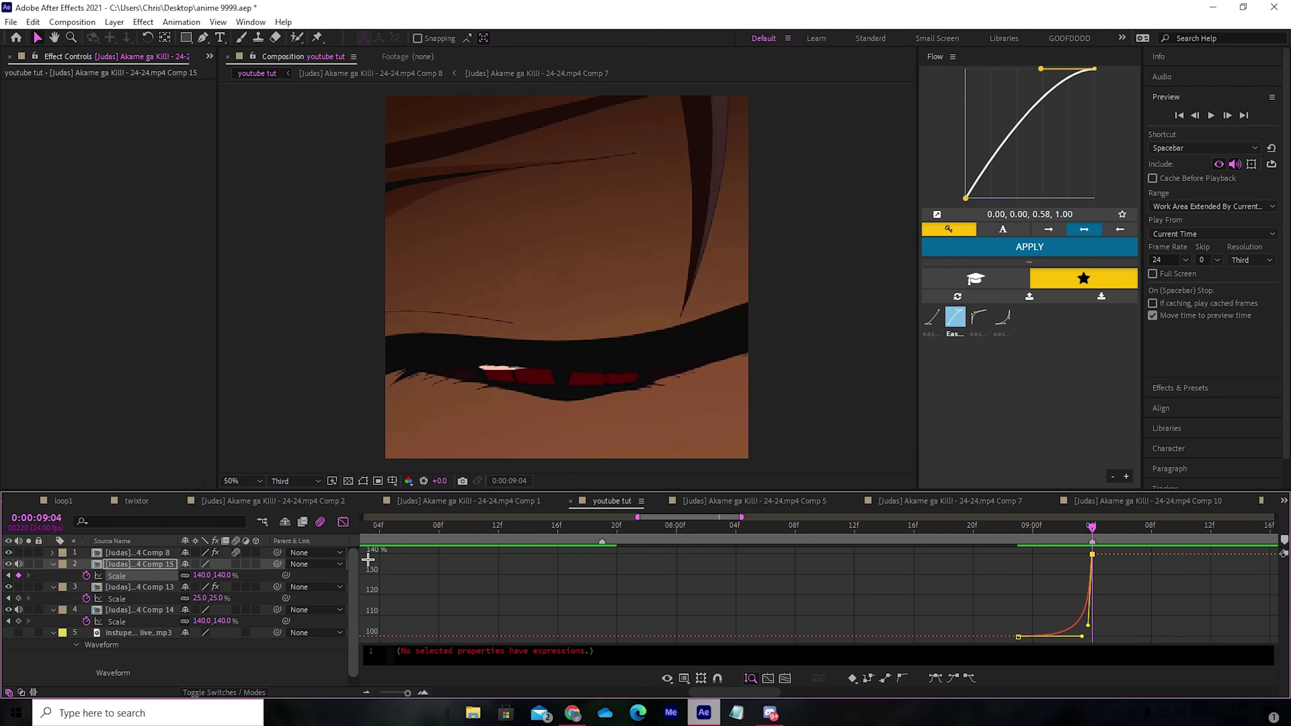
{"action": "left_click", "coordinate": [343, 522]}
- Set the fourth clip's scale to 80% at its start, 0:00:09:04, and add a scale keyframe there
{"action": "left_click_drag", "start_coordinate": [703, 528], "coordinate": [747, 529]}
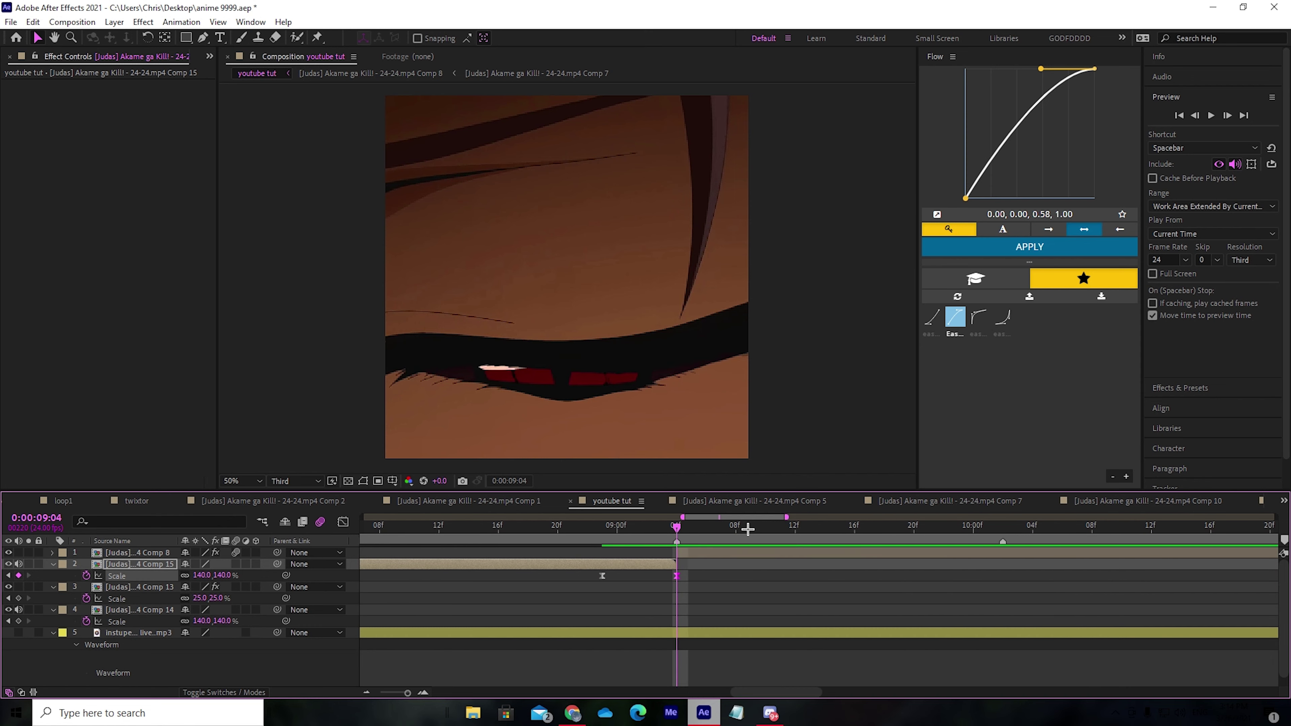
{"action": "left_click", "coordinate": [706, 557]}
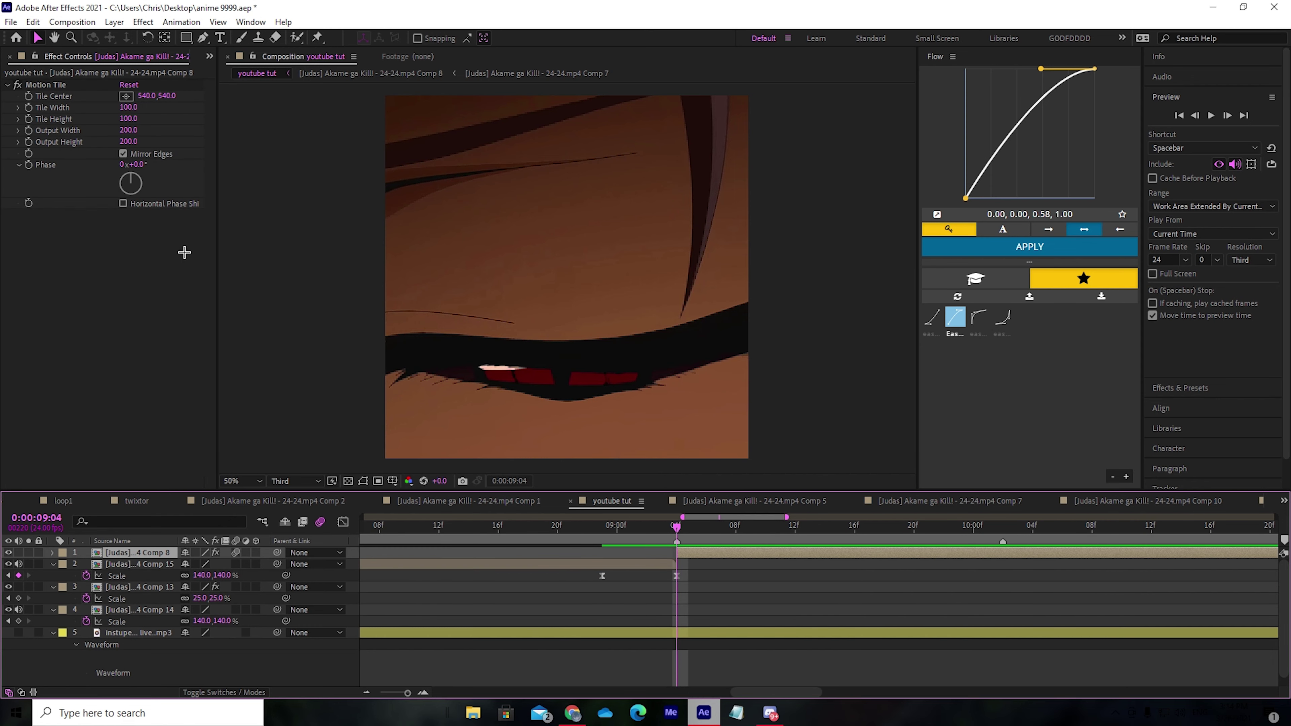
{"action": "key", "text": "s"}
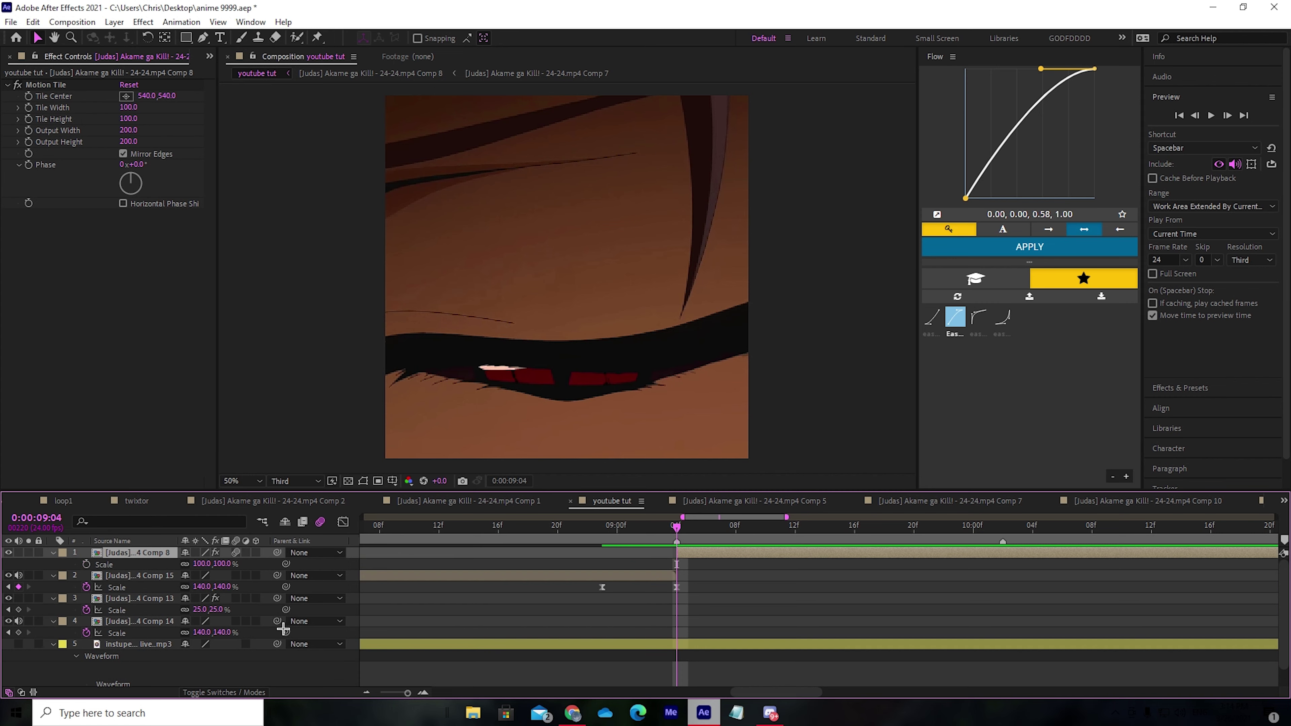
{"action": "left_click", "coordinate": [205, 566]}
{"action": "type", "text": "80"}
{"action": "key", "text": "Return"}
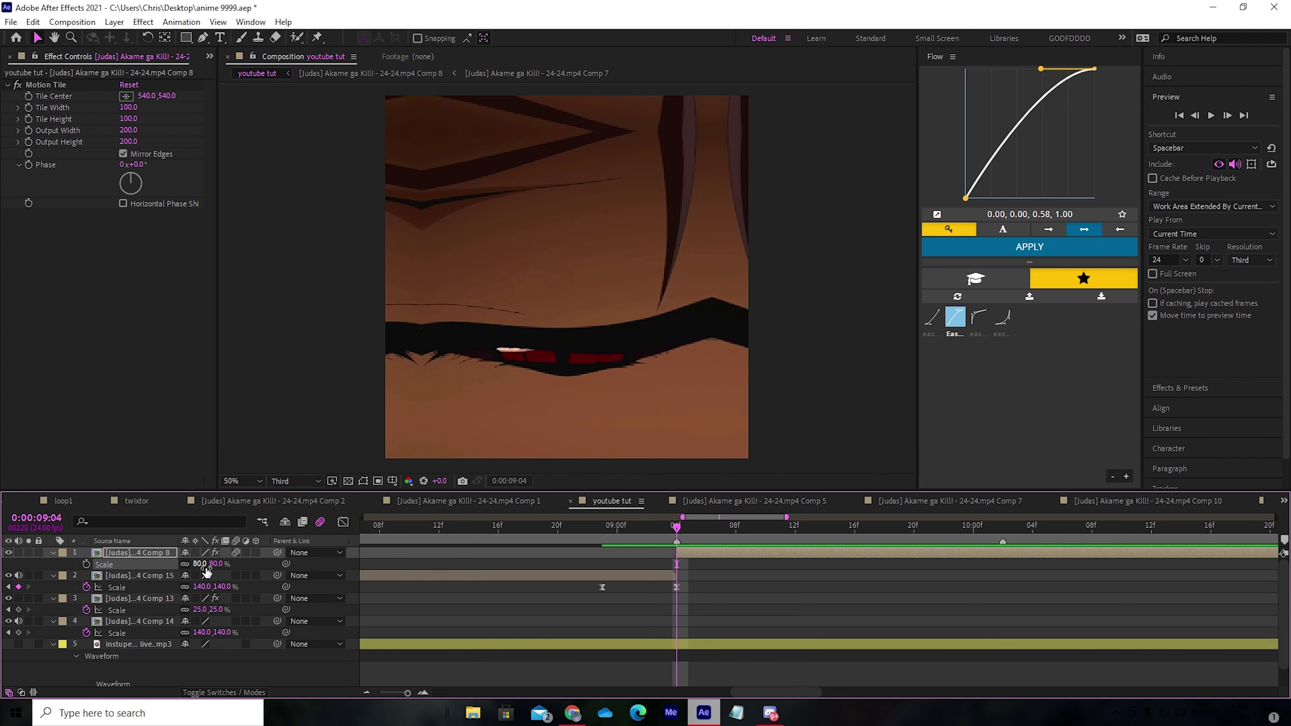
{"action": "left_click", "coordinate": [86, 565]}
- Turn on the music layer's audio, mute the two pre-composed clips and play back from the marker at 0:00:10:02
{"action": "left_click", "coordinate": [994, 528]}
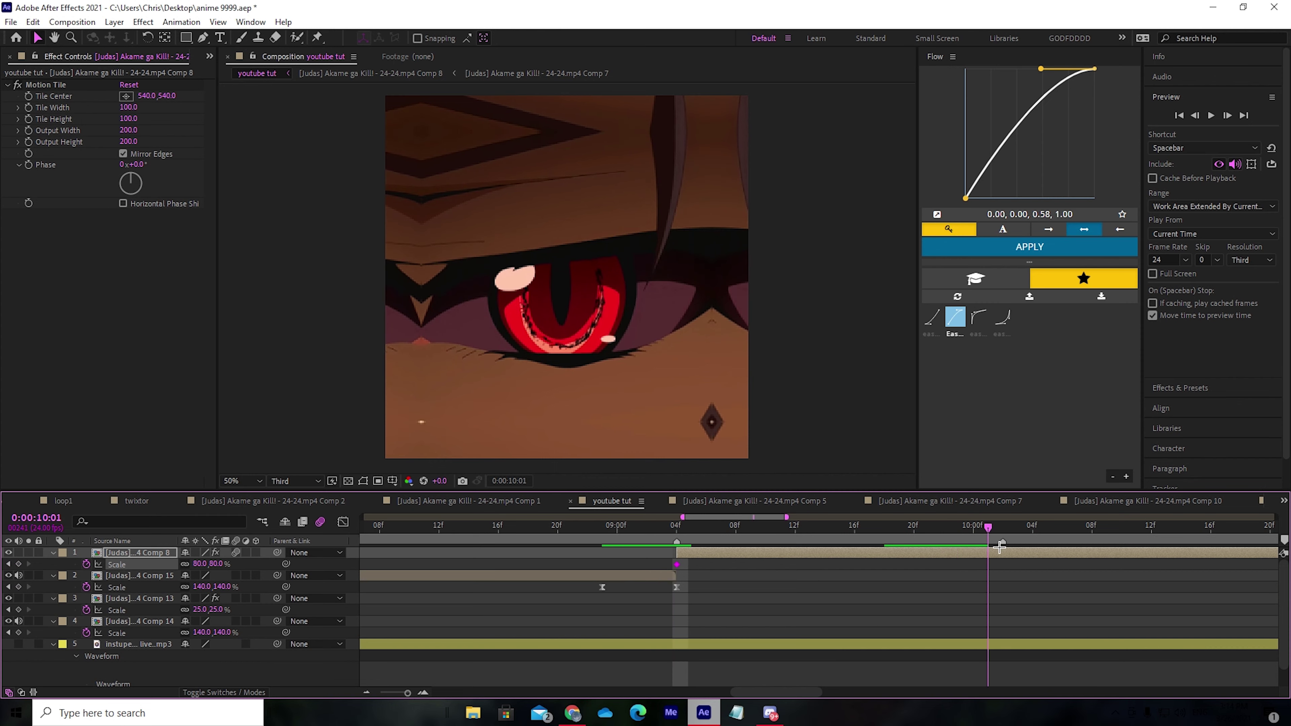
{"action": "left_click_drag", "start_coordinate": [784, 519], "coordinate": [825, 519]}
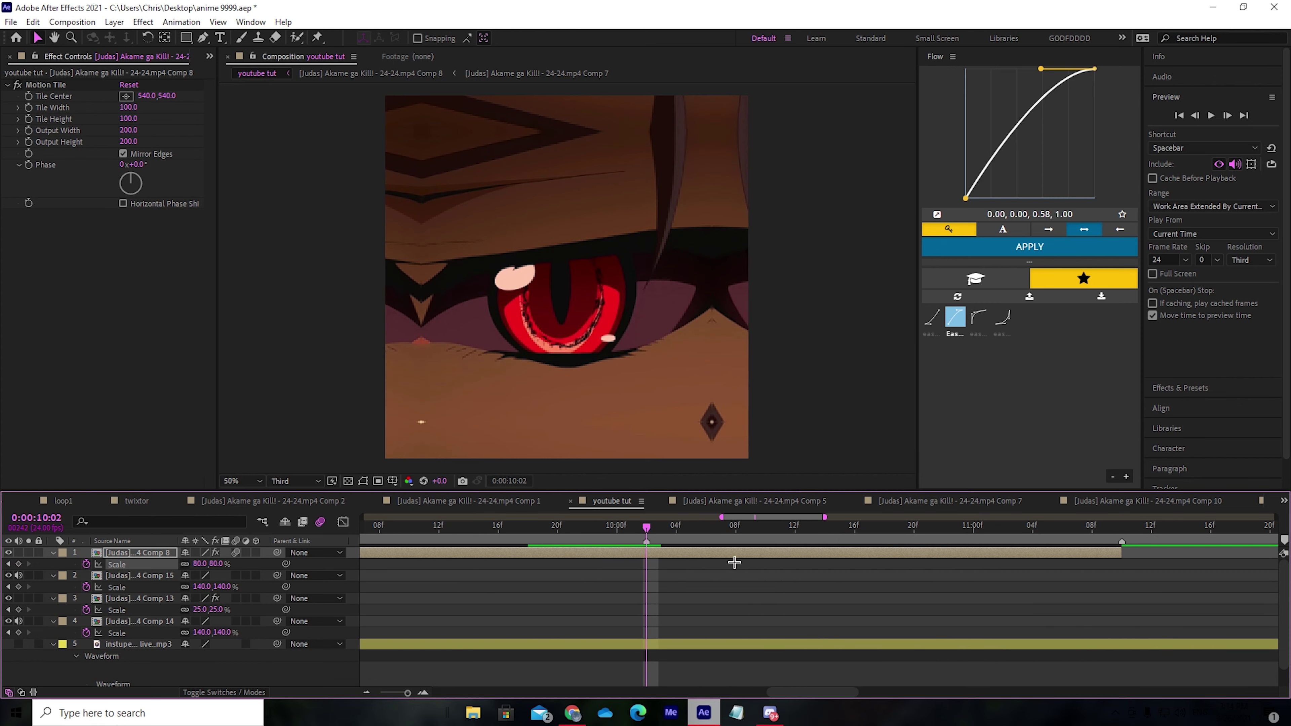
{"action": "left_click", "coordinate": [19, 644]}
{"action": "left_click", "coordinate": [19, 621]}
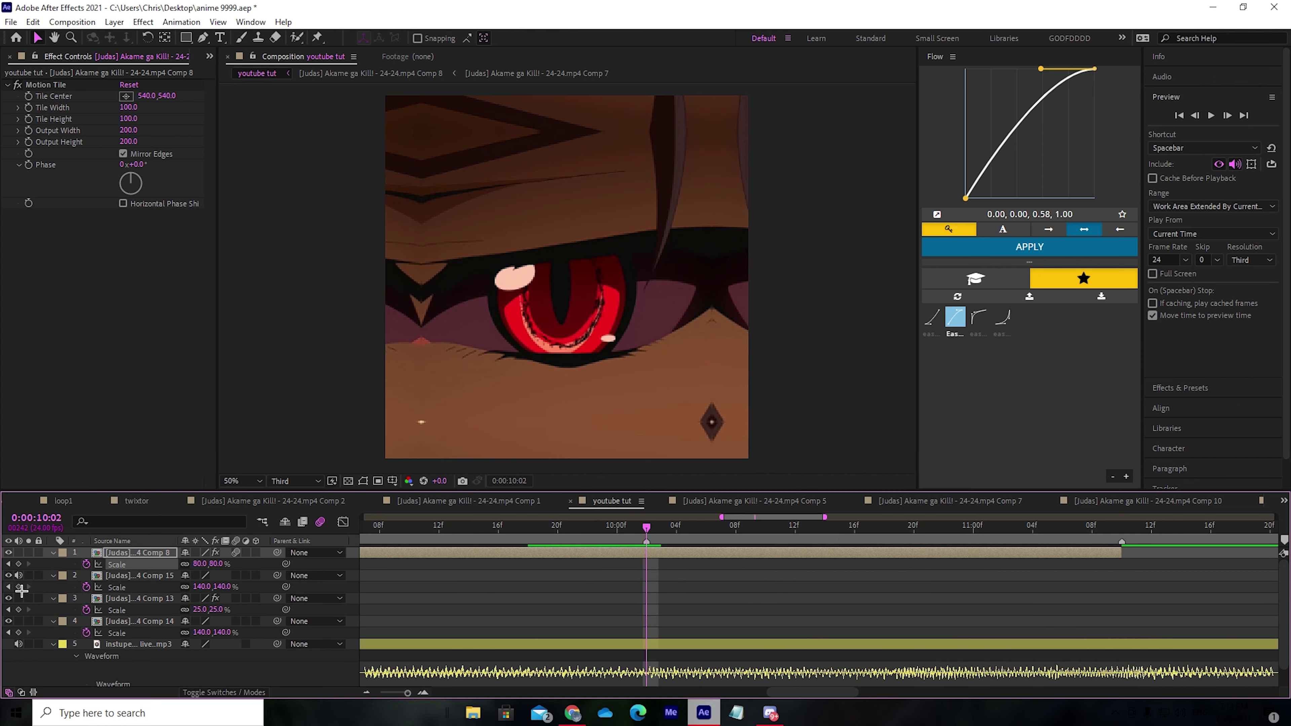
{"action": "left_click", "coordinate": [19, 576]}
{"action": "key", "text": "space"}
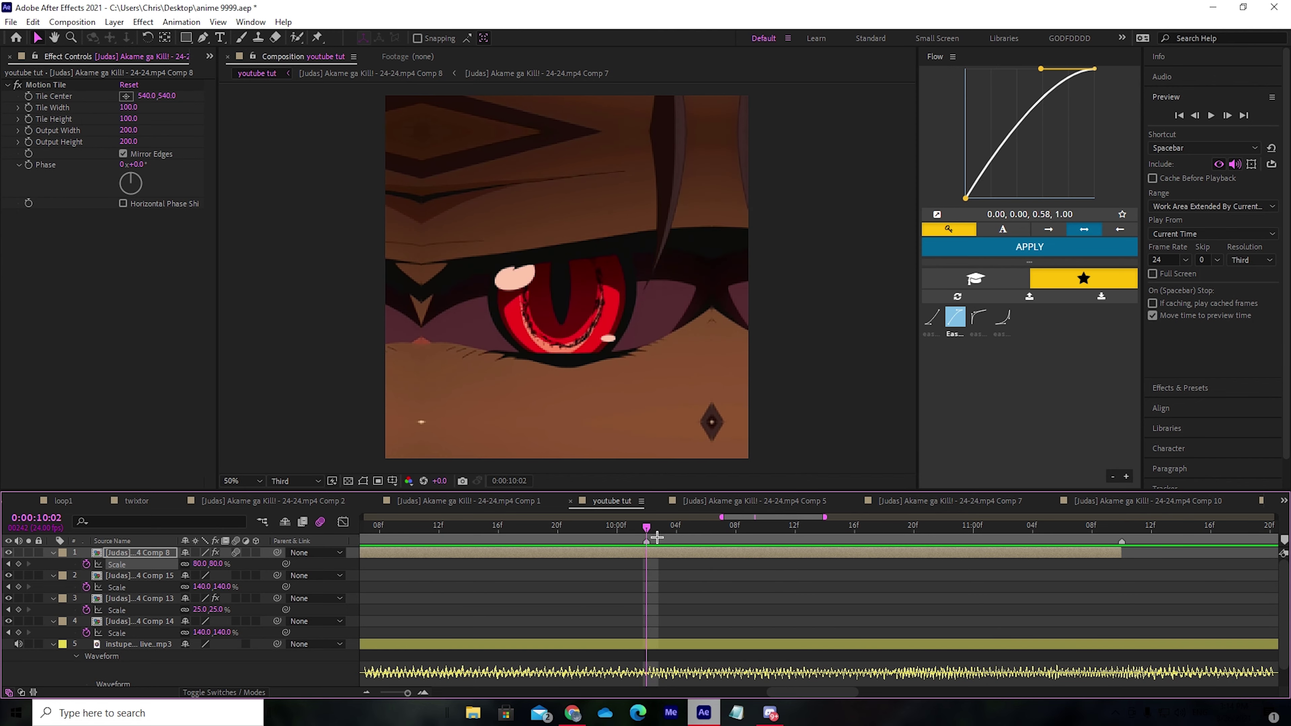
{"action": "left_click", "coordinate": [201, 564]}
{"action": "left_click_drag", "start_coordinate": [722, 517], "coordinate": [707, 517]}
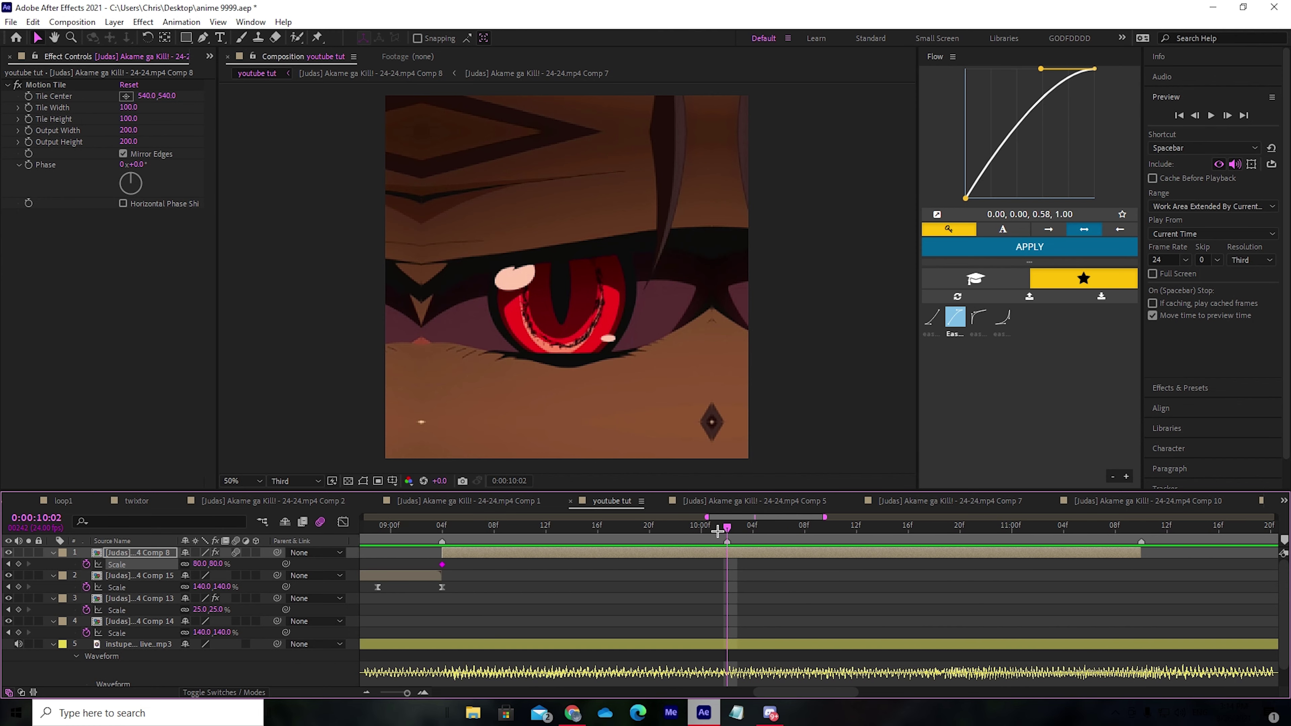
{"action": "key", "text": "Page_Up"}
{"action": "key", "text": "Page_Up"}
{"action": "key", "text": "Page_Up"}
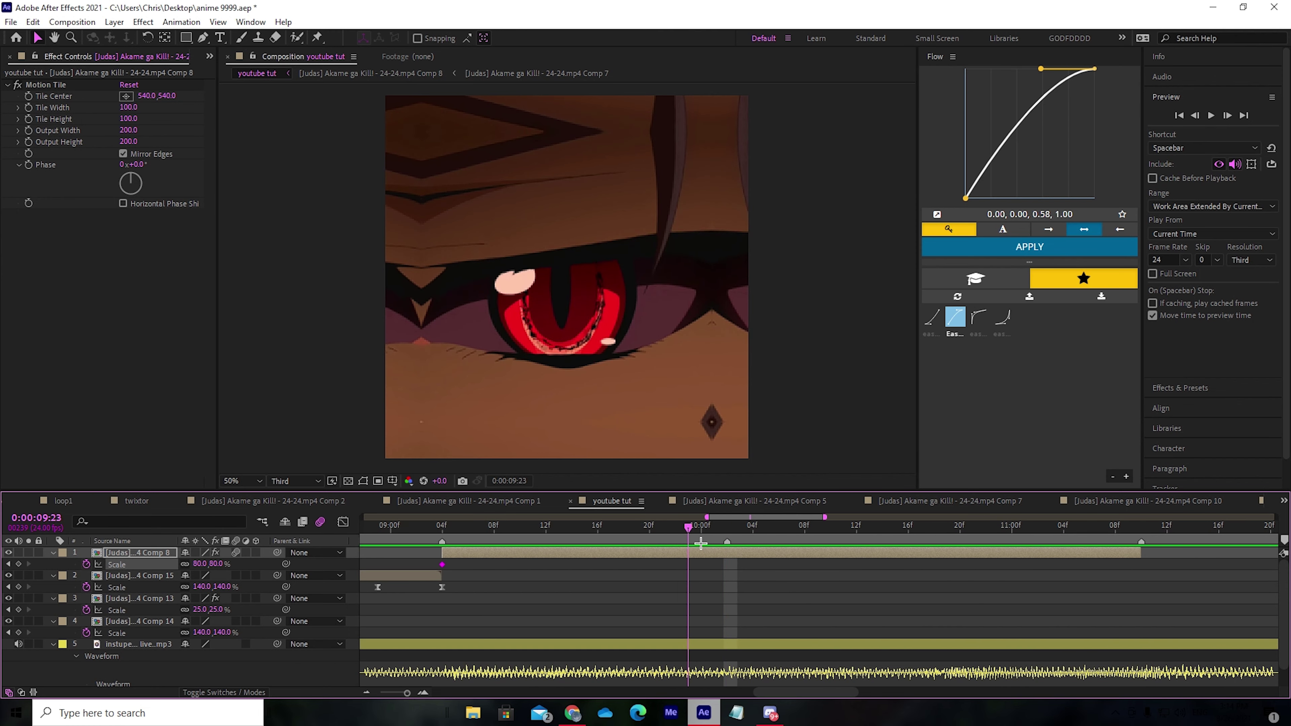
{"action": "key", "text": "Page_Down"}
{"action": "key", "text": "Page_Down"}
{"action": "key", "text": "Page_Down"}
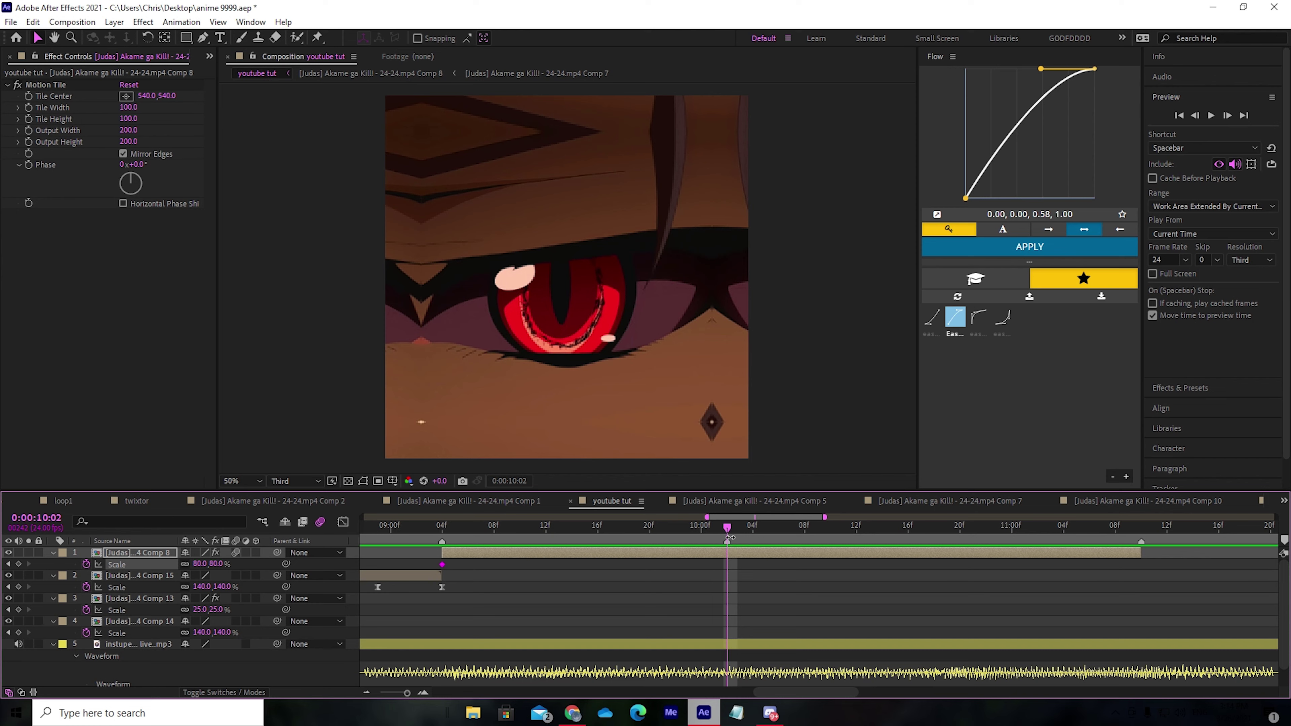
- Add a 100% scale keyframe to the fourth clip at 0:00:09:22, four frames before the 0:00:10:02 marker
{"action": "left_click_drag", "start_coordinate": [737, 539], "coordinate": [733, 540]}
{"action": "left_click", "coordinate": [1196, 117]}
{"action": "left_click", "coordinate": [1196, 116]}
{"action": "left_click", "coordinate": [1195, 116]}
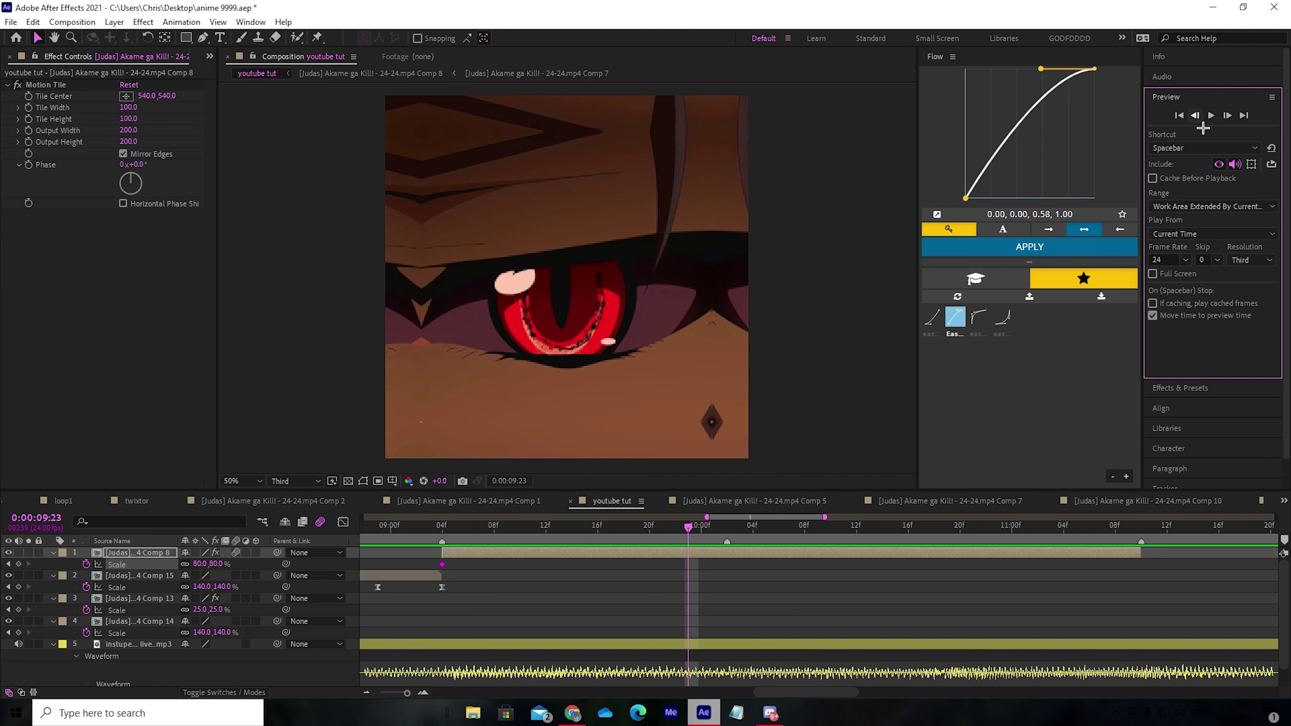
{"action": "left_click", "coordinate": [1196, 117]}
{"action": "left_click", "coordinate": [207, 574]}
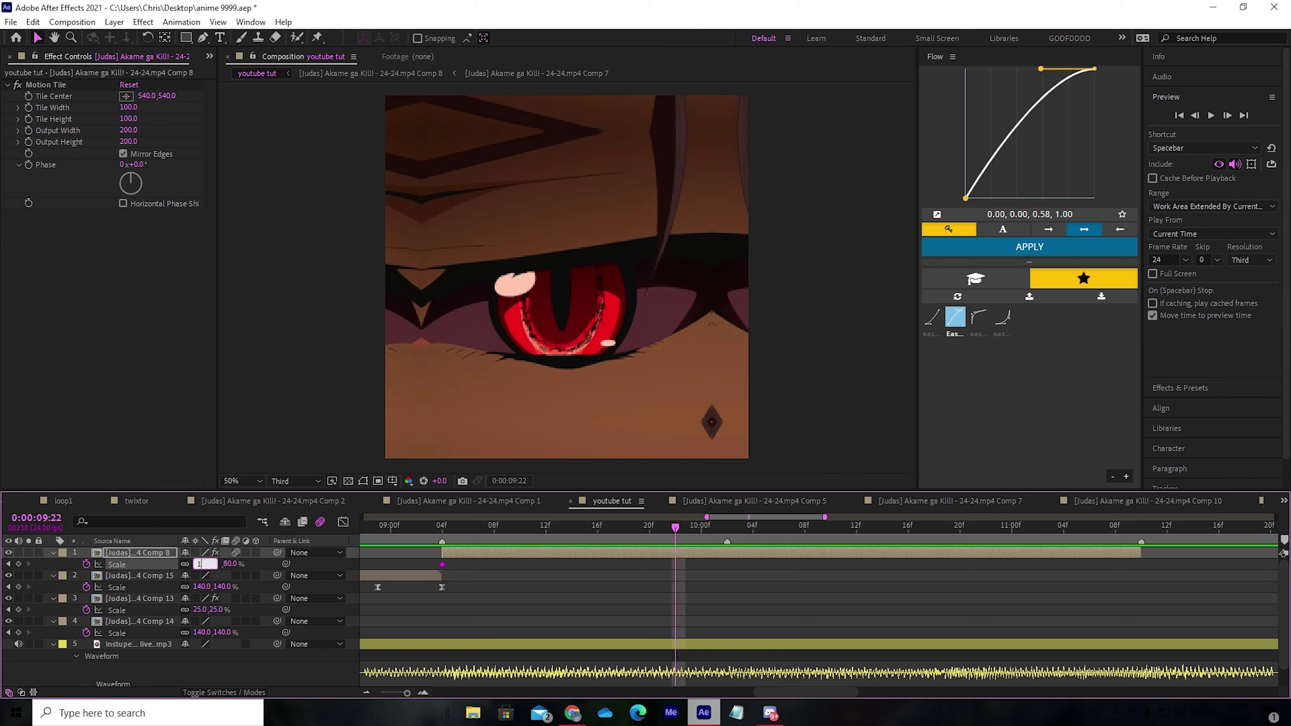
{"action": "key", "text": "Return"}
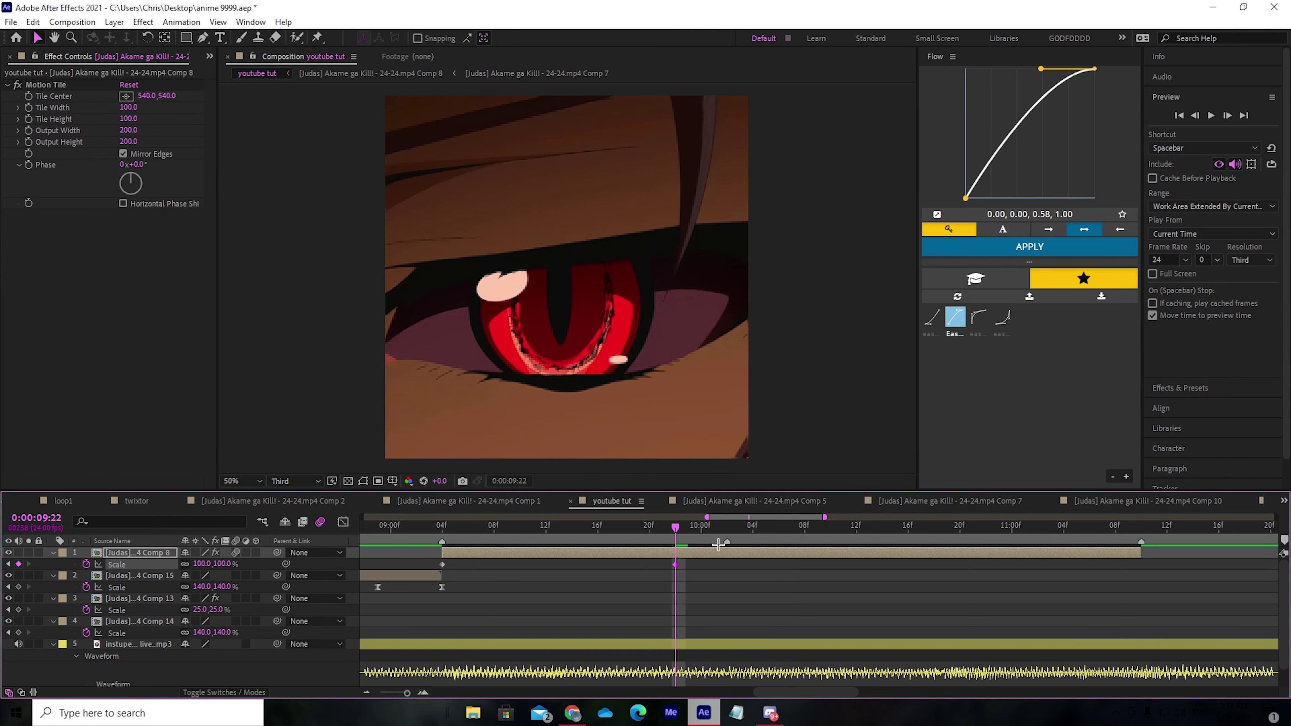
- Add a 140% scale keyframe to the fourth clip at 0:00:10:06, four frames after the marker
{"action": "mouse_move", "coordinate": [719, 544]}
{"action": "left_mouse_down"}
{"action": "mouse_move", "coordinate": [769, 544]}
{"action": "mouse_move", "coordinate": [733, 547]}
{"action": "left_mouse_up"}
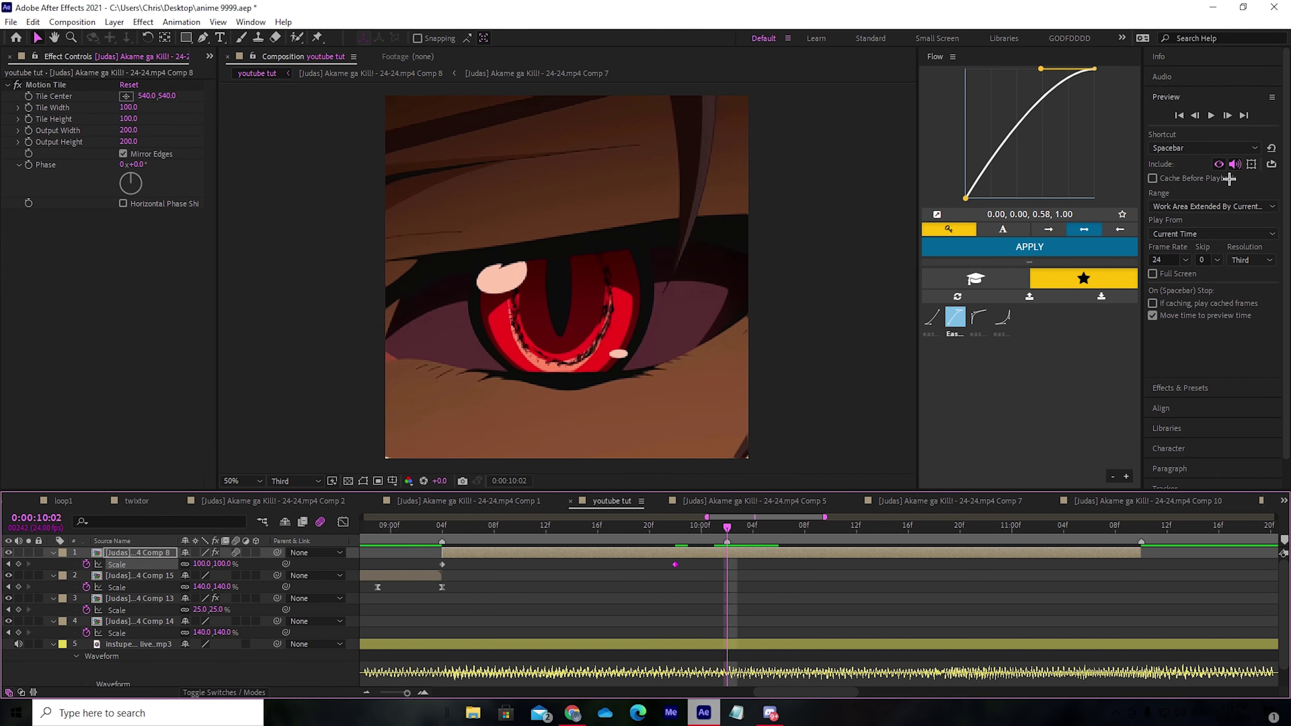
{"action": "left_click", "coordinate": [1229, 117]}
{"action": "left_click", "coordinate": [1228, 117]}
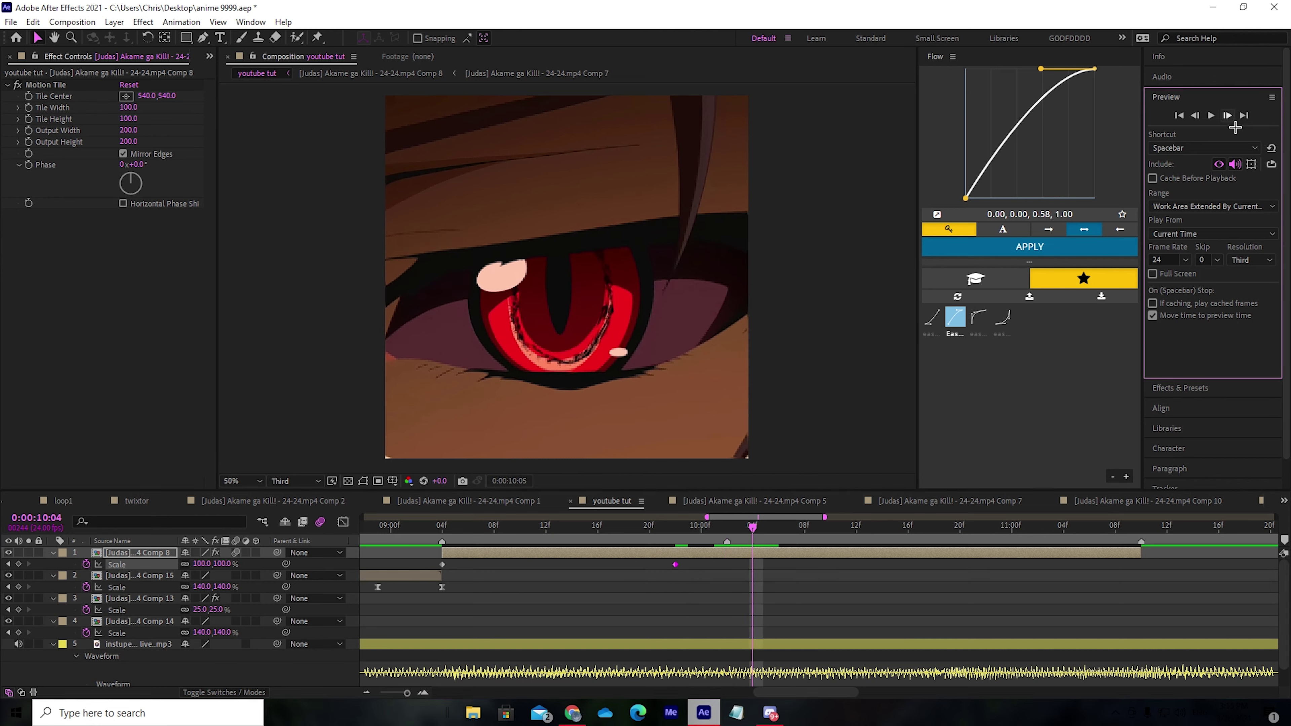
{"action": "left_click", "coordinate": [1228, 116]}
{"action": "left_click", "coordinate": [1227, 116]}
{"action": "left_click", "coordinate": [210, 564]}
{"action": "type", "text": "140"}
{"action": "key", "text": "Return"}
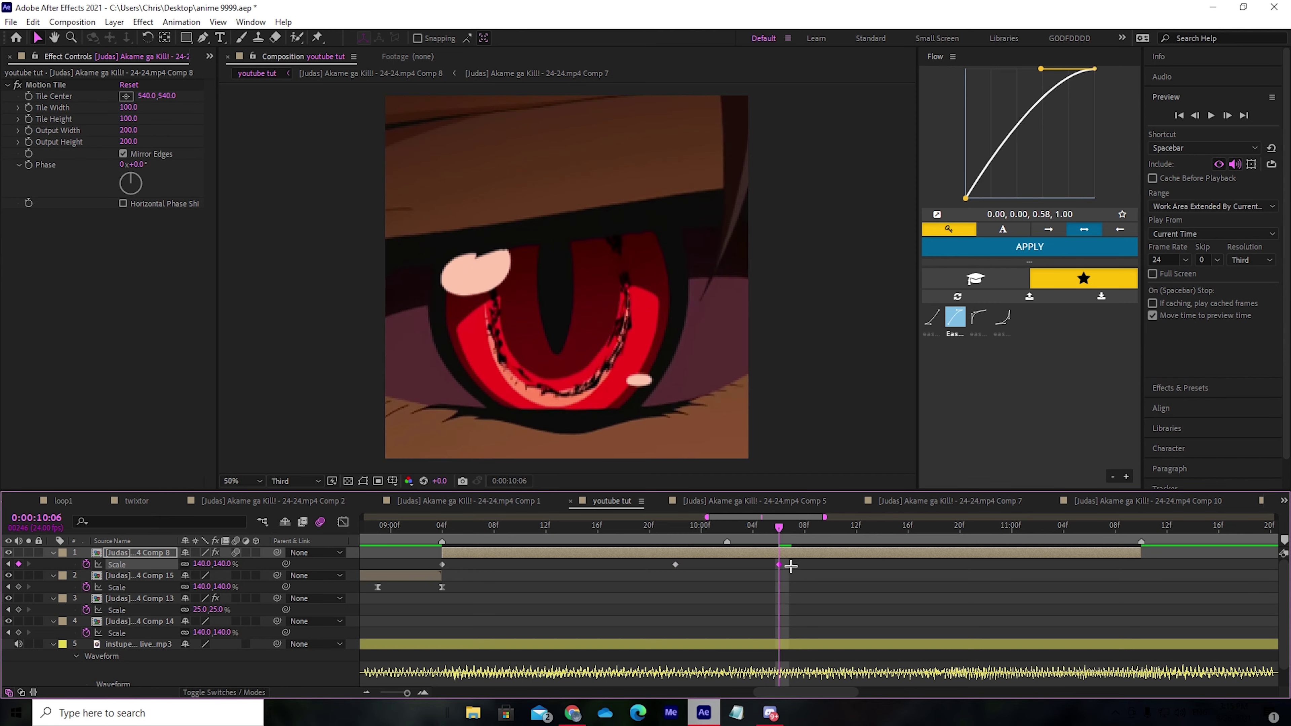
- Add a 100% scale keyframe at the fourth clip's end, 0:00:11:10, and easy ease all four of its scale keyframes
{"action": "left_click_drag", "start_coordinate": [780, 529], "coordinate": [1144, 579]}
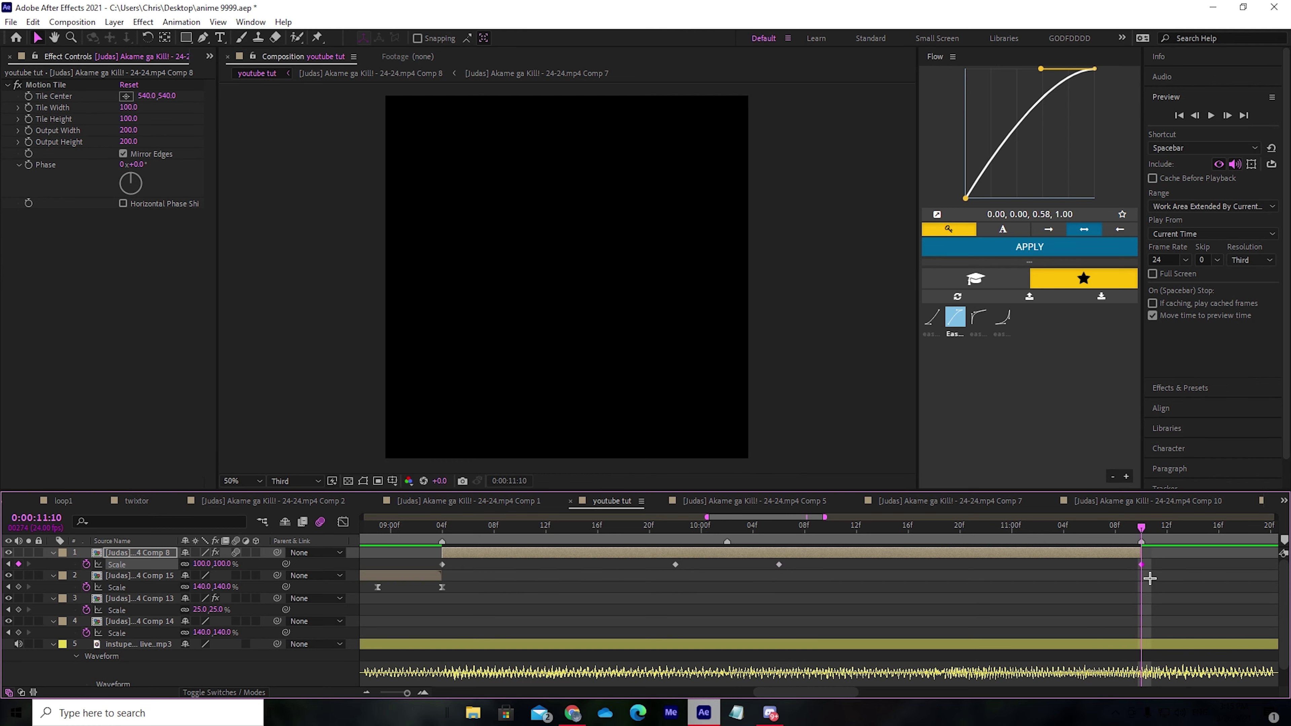
{"action": "left_click_drag", "start_coordinate": [1185, 553], "coordinate": [358, 570]}
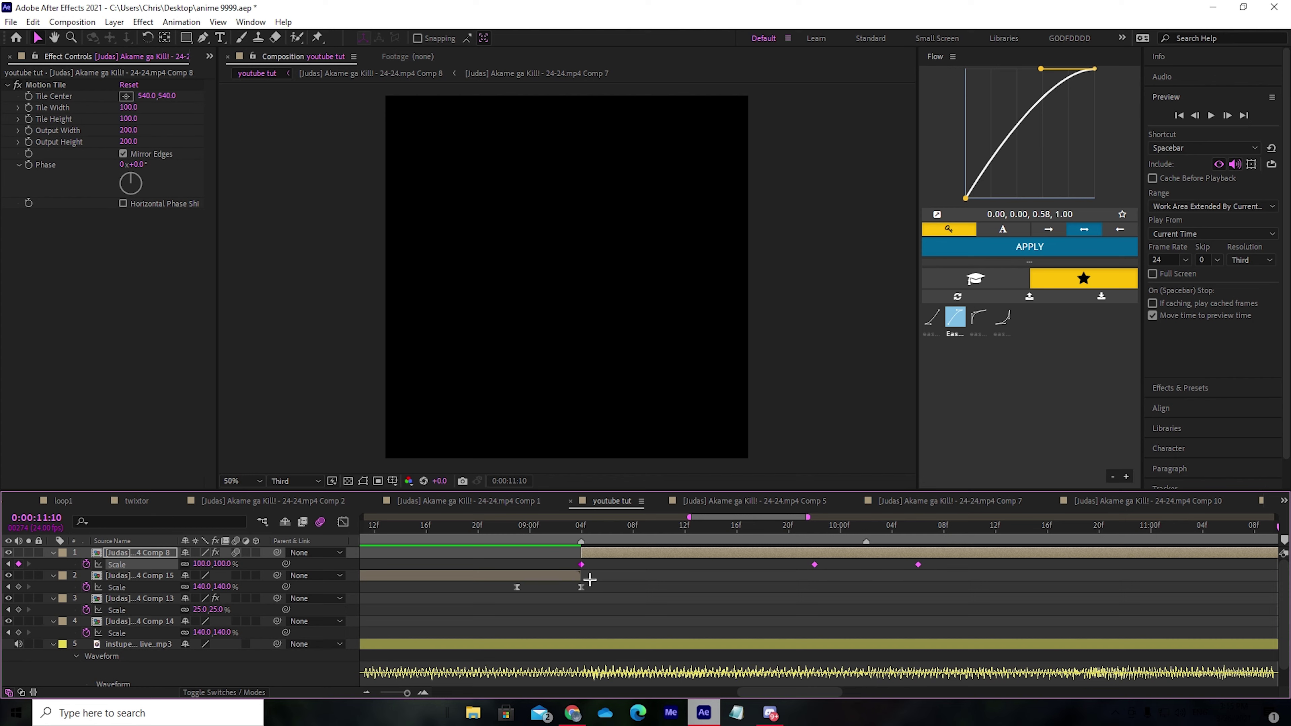
- Reshape the fourth clip's scale curve between 0:00:09:04 and 0:00:09:22 so it rises steeply from 80% and levels off gradually at 100%
{"action": "left_click", "coordinate": [343, 522]}
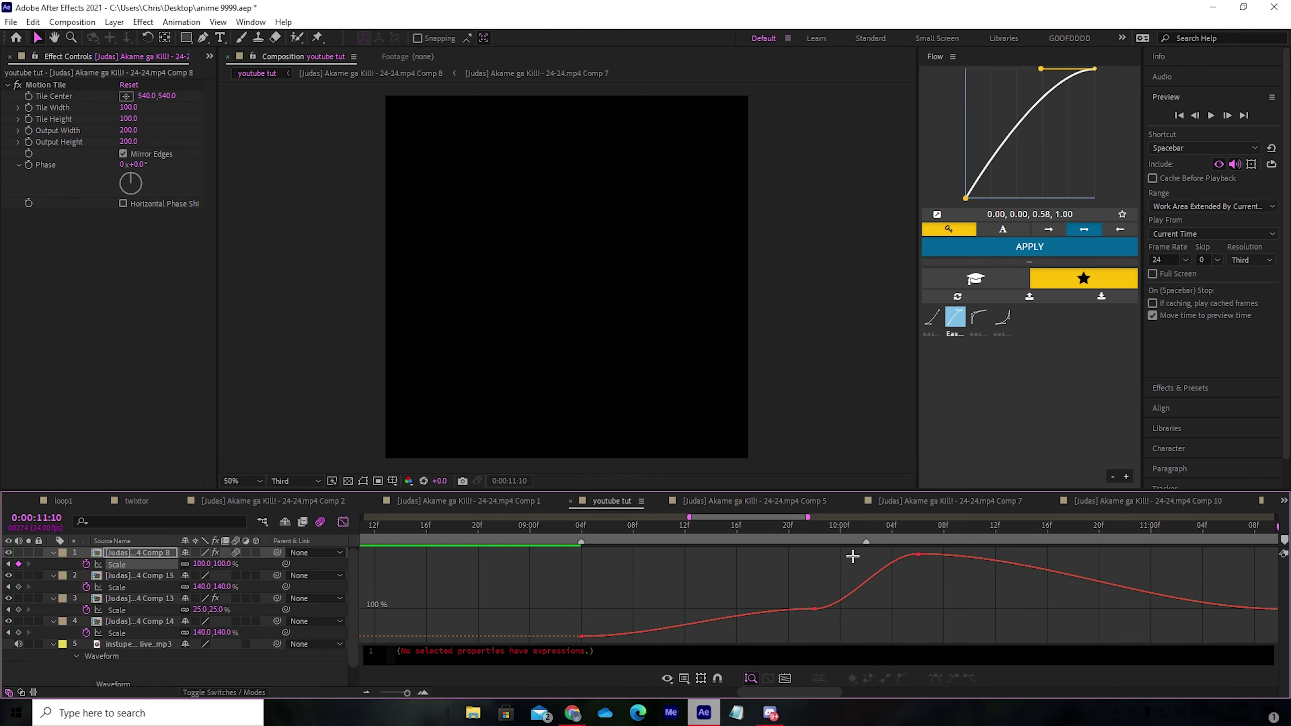
{"action": "left_click", "coordinate": [824, 609]}
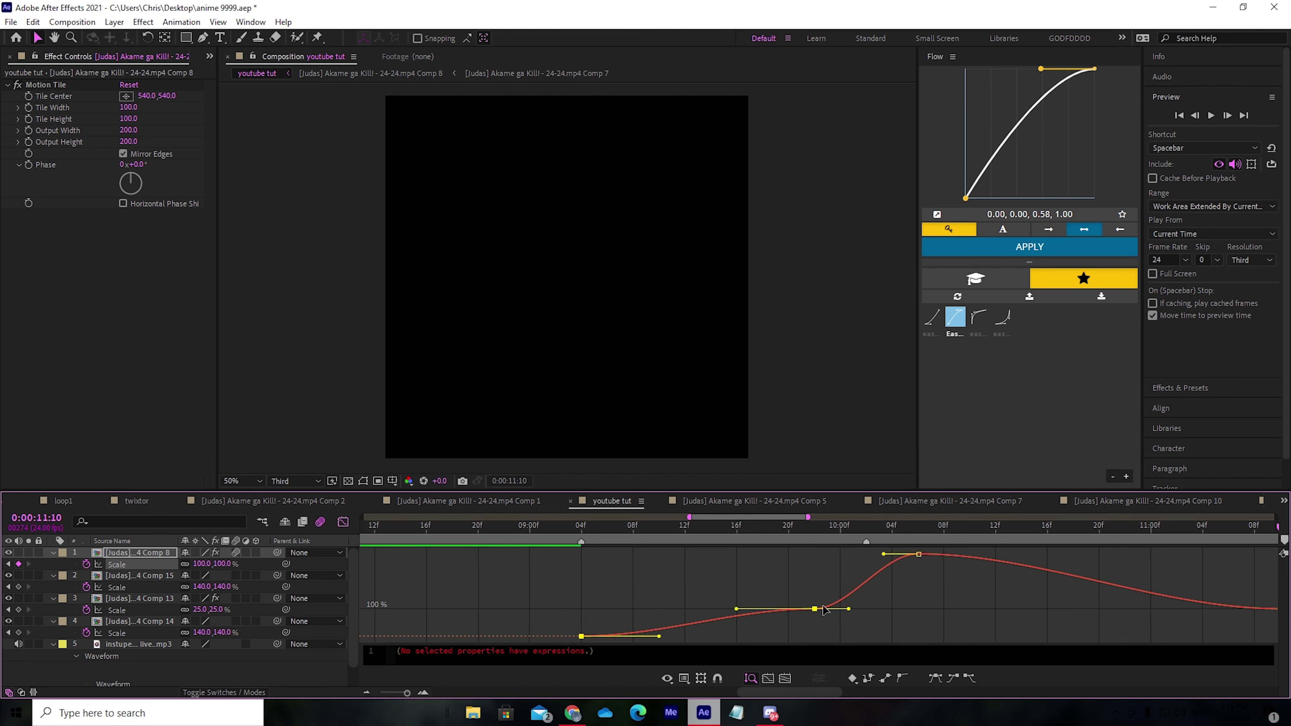
{"action": "key", "text": "="}
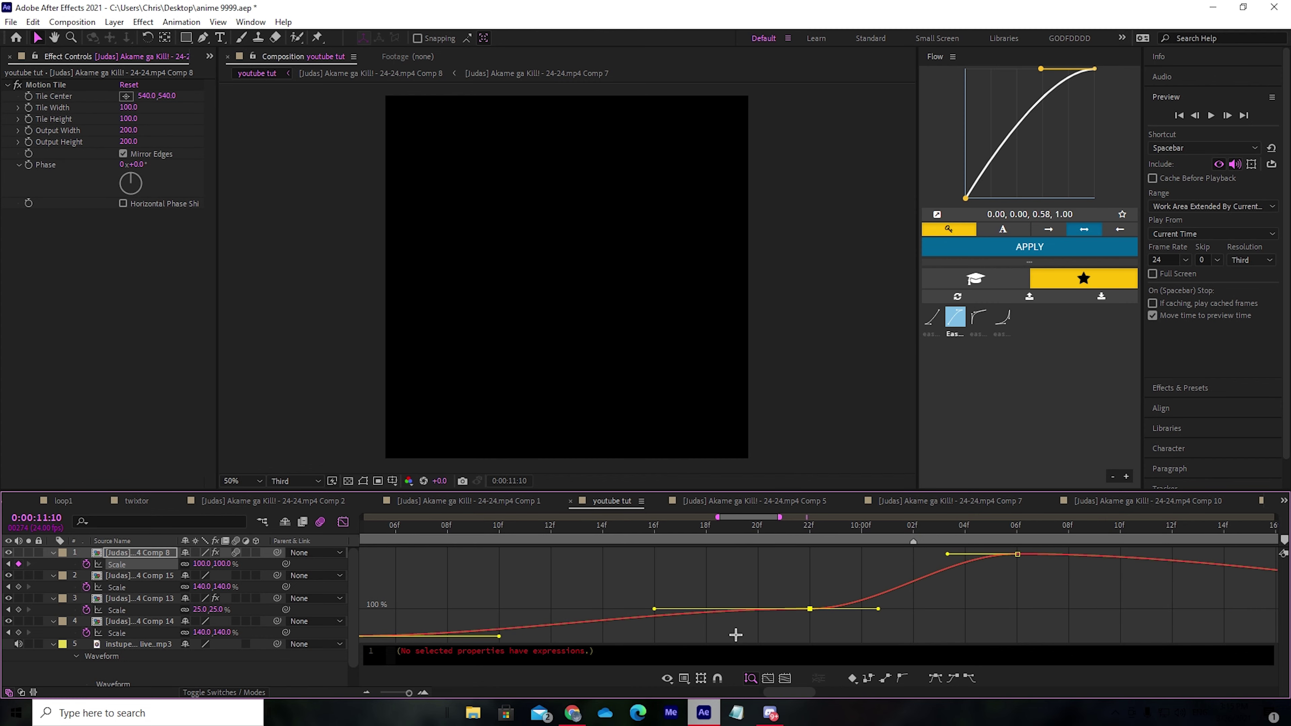
{"action": "left_click_drag", "start_coordinate": [721, 518], "coordinate": [686, 518]}
{"action": "left_click_drag", "start_coordinate": [893, 610], "coordinate": [703, 618]}
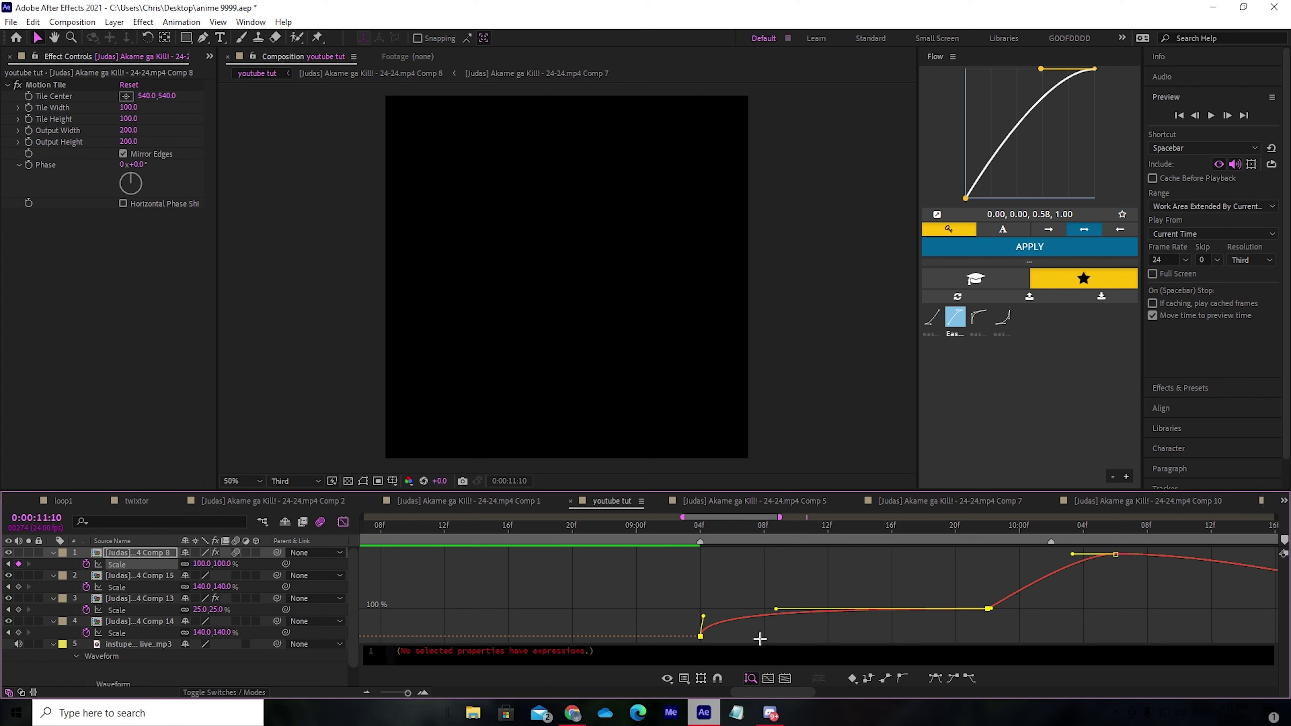
{"action": "key", "text": "="}
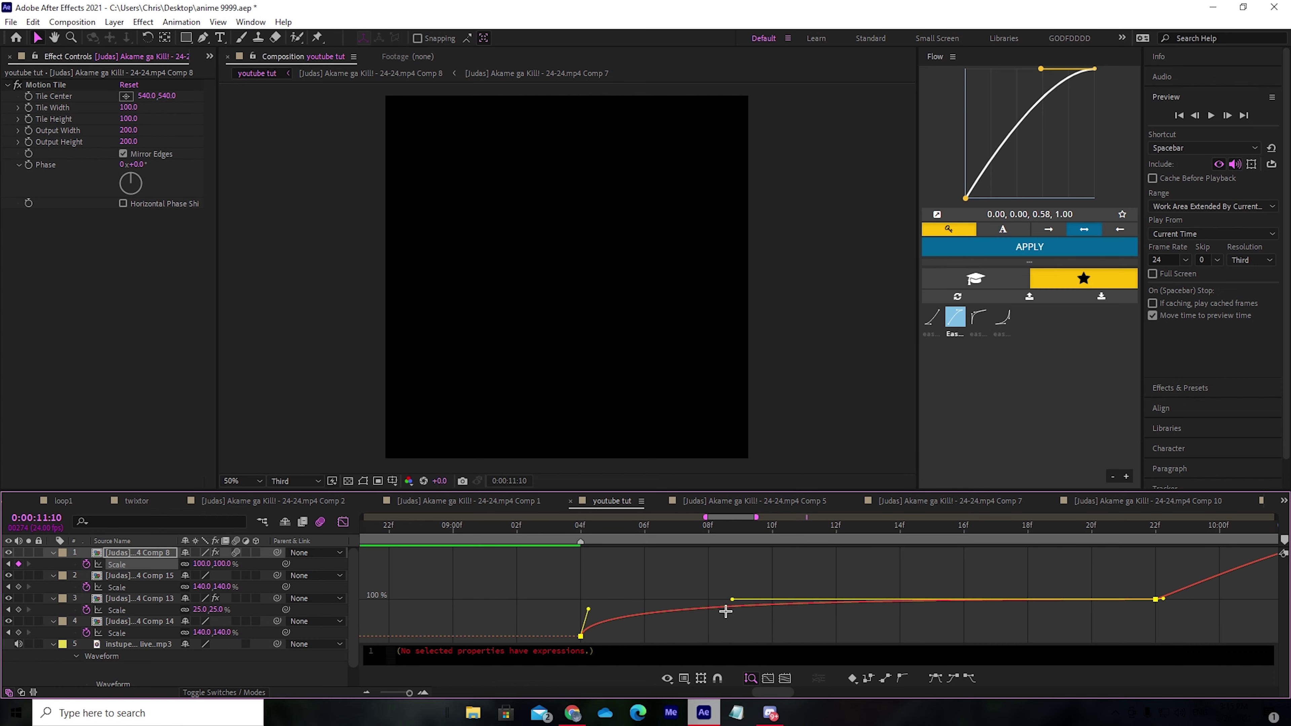
{"action": "left_click_drag", "start_coordinate": [725, 611], "coordinate": [588, 604]}
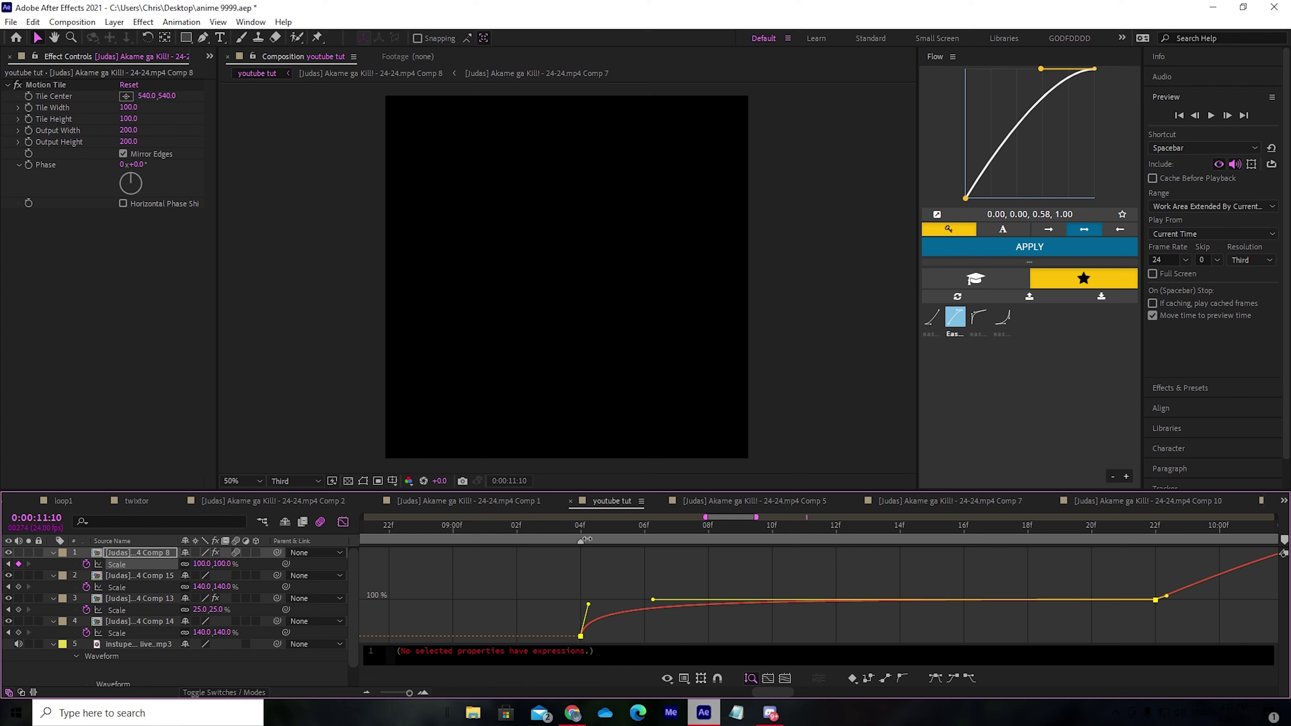
- Enable motion blur on the two pre-composed clips, mute the music and play back the transition into the fourth clip around 0:00:09:04
{"action": "left_click", "coordinate": [587, 536]}
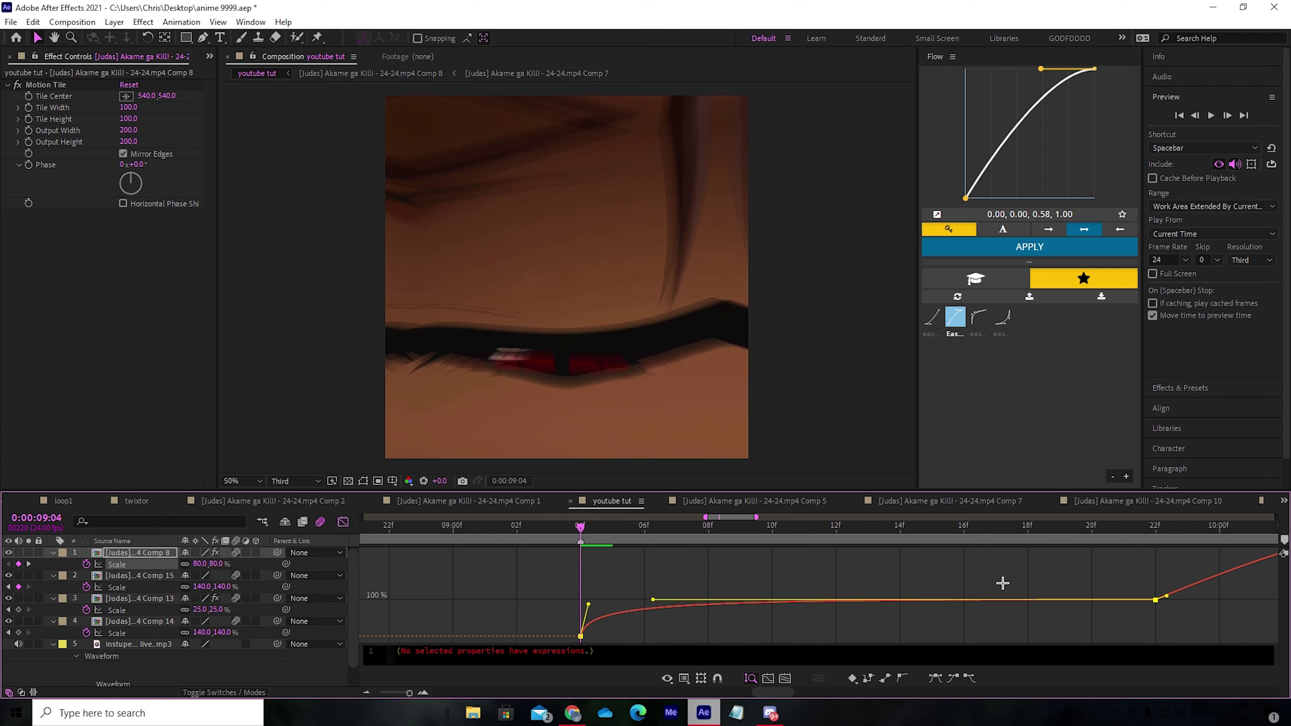
{"action": "mouse_move", "coordinate": [737, 527]}
{"action": "left_mouse_down"}
{"action": "mouse_move", "coordinate": [758, 528]}
{"action": "mouse_move", "coordinate": [731, 534]}
{"action": "left_mouse_up"}
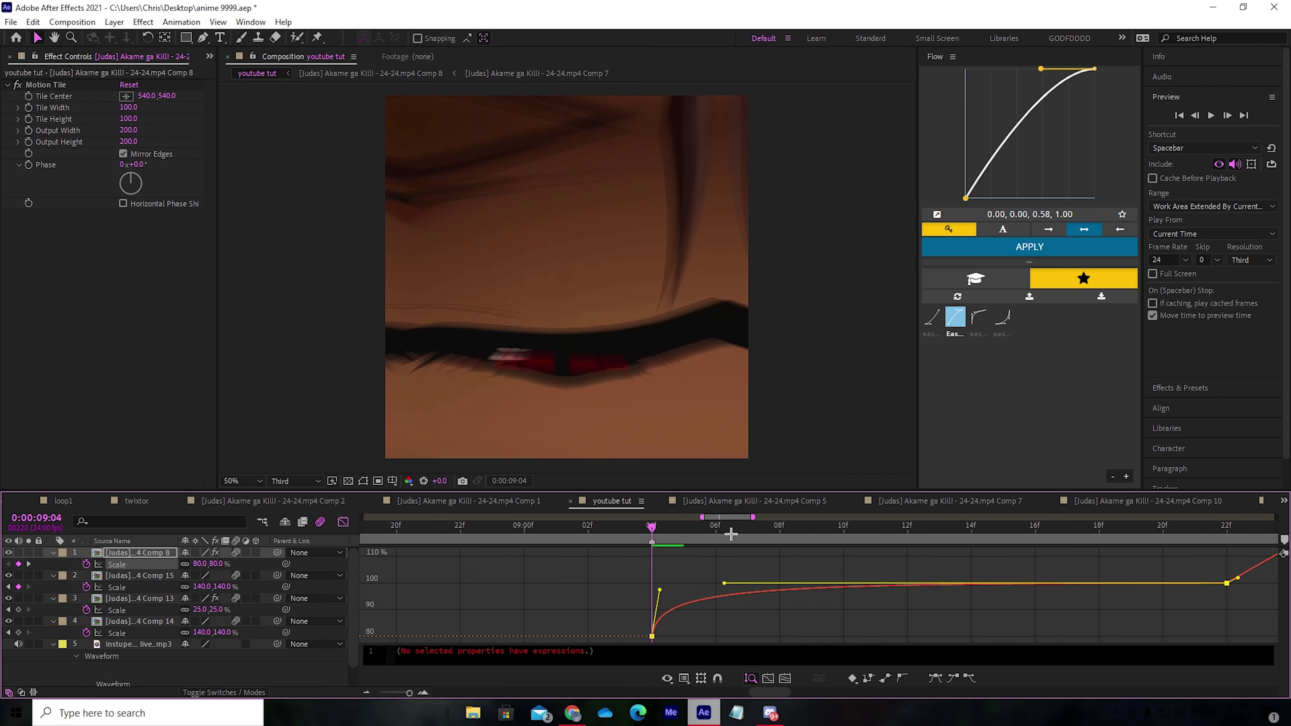
{"action": "key", "text": "space"}
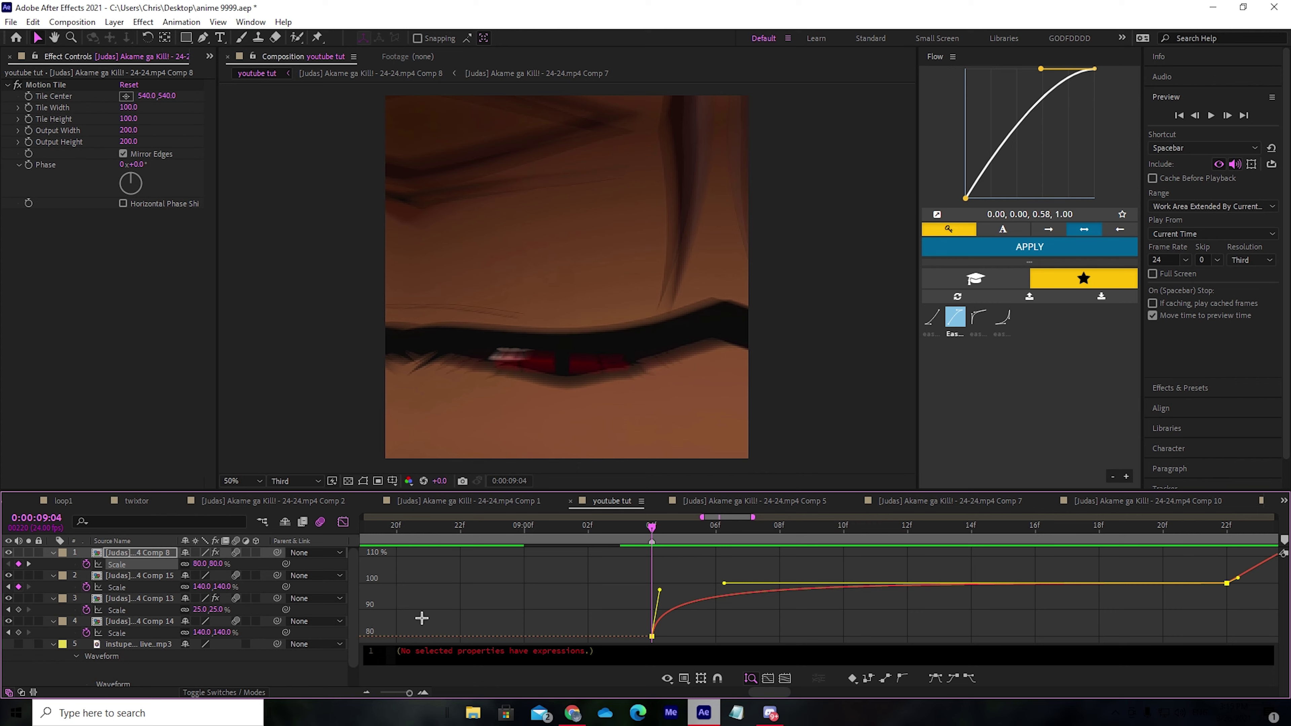
{"action": "left_click_drag", "start_coordinate": [704, 531], "coordinate": [522, 546]}
{"action": "key", "text": "space"}
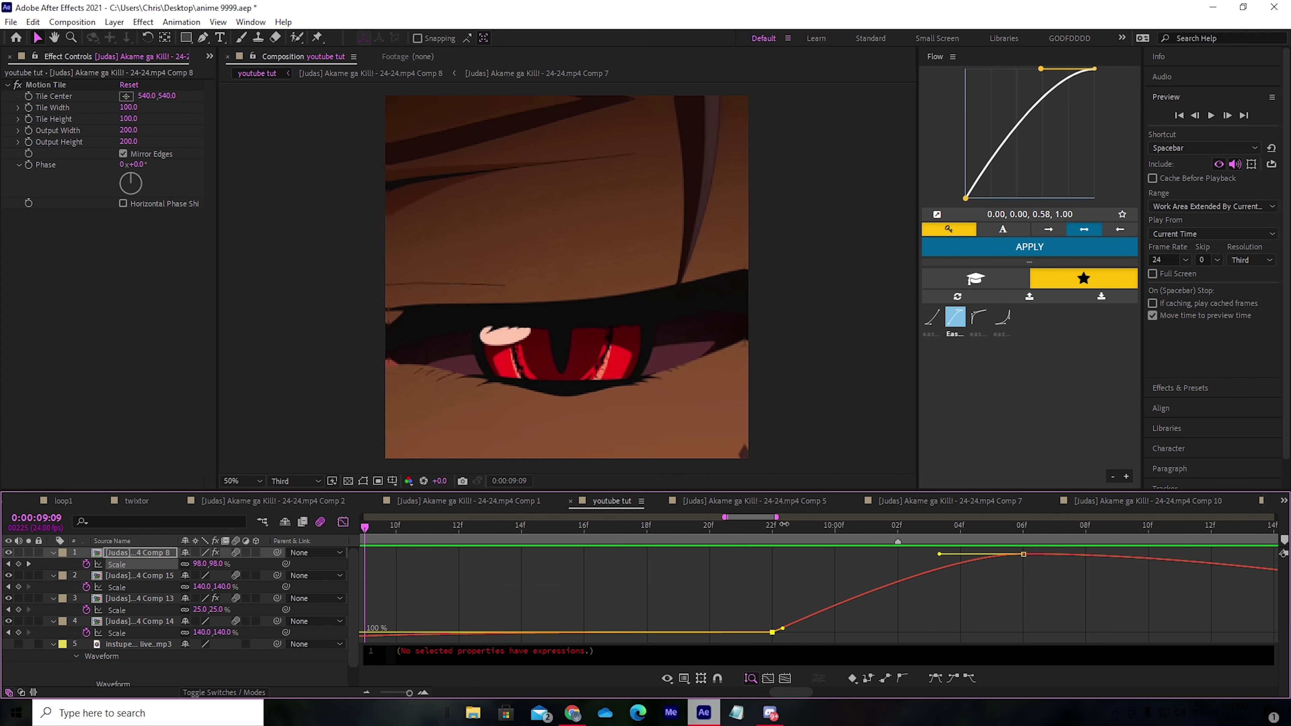
- Reshape the fourth clip's scale curve to rise steeply from 100% at 0:00:09:22 and ease into 140% at 0:00:10:06, and preview it
{"action": "key", "text": "Page_Up"}
{"action": "left_click", "coordinate": [725, 635]}
{"action": "left_click", "coordinate": [723, 633]}
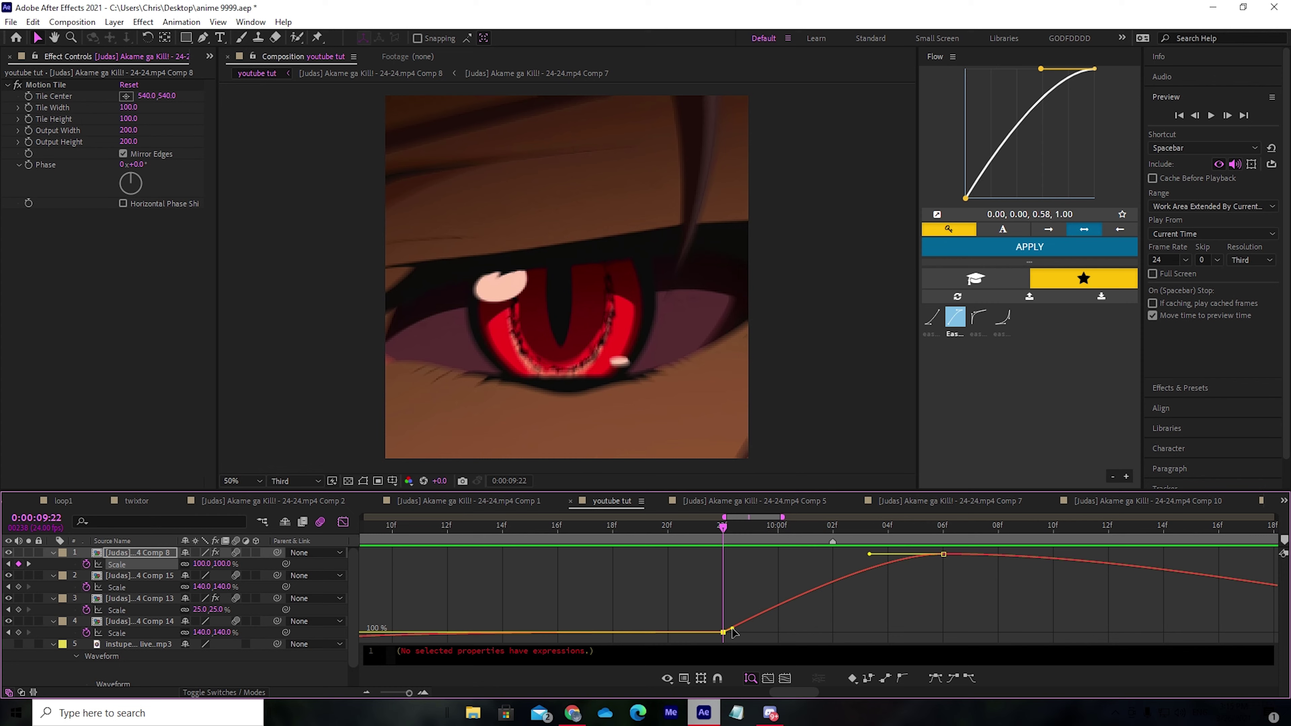
{"action": "left_click_drag", "start_coordinate": [732, 631], "coordinate": [695, 569]}
{"action": "left_click_drag", "start_coordinate": [869, 555], "coordinate": [670, 541]}
{"action": "key", "text": "space"}
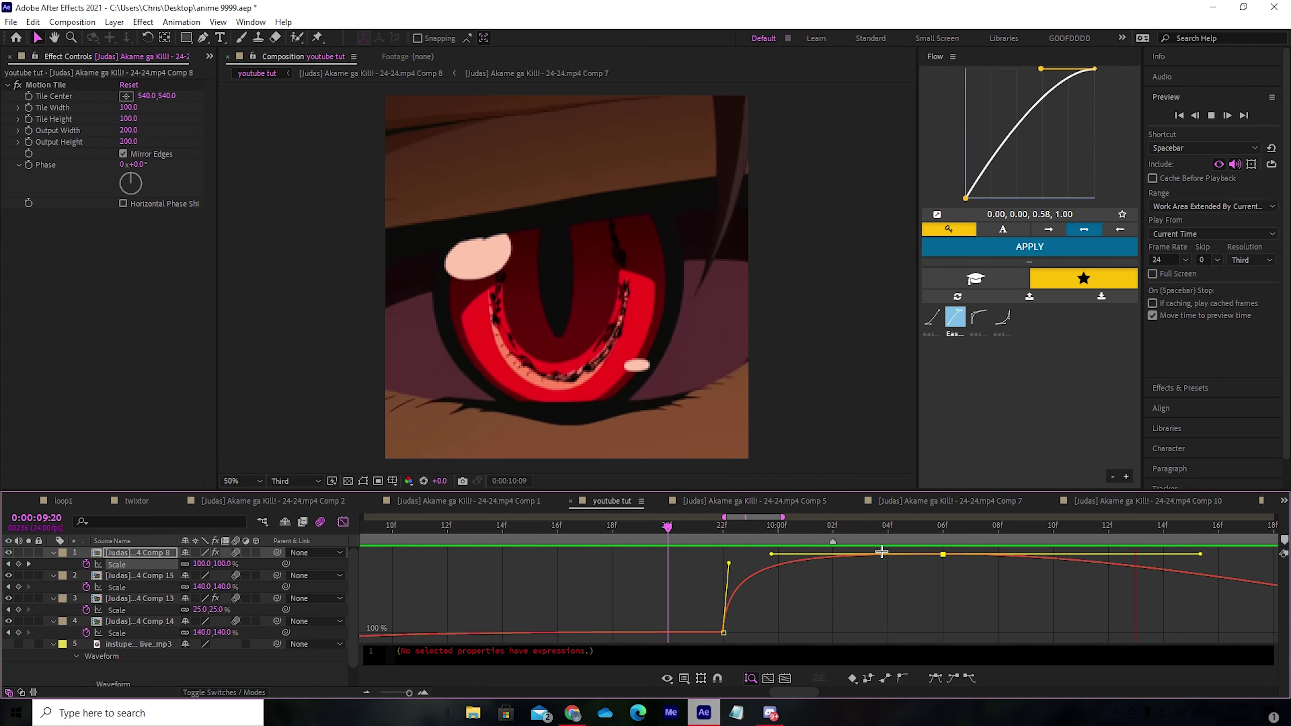
{"action": "key", "text": "space"}
- Reshape the fourth clip's scale curve to drop steeply from 140% at 0:00:10:06 and level off gradually at 100% by 0:00:11:10
{"action": "left_click", "coordinate": [942, 554], "text": "ctrl"}
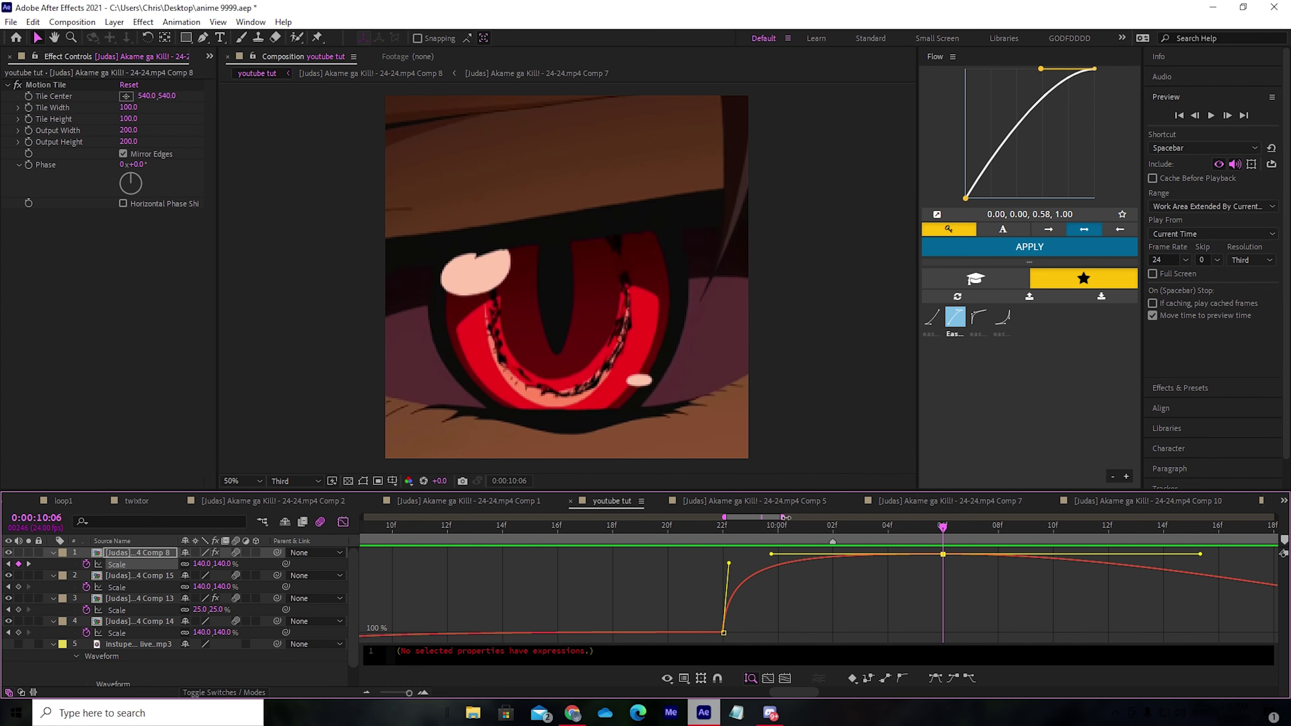
{"action": "left_click_drag", "start_coordinate": [785, 517], "coordinate": [810, 517]}
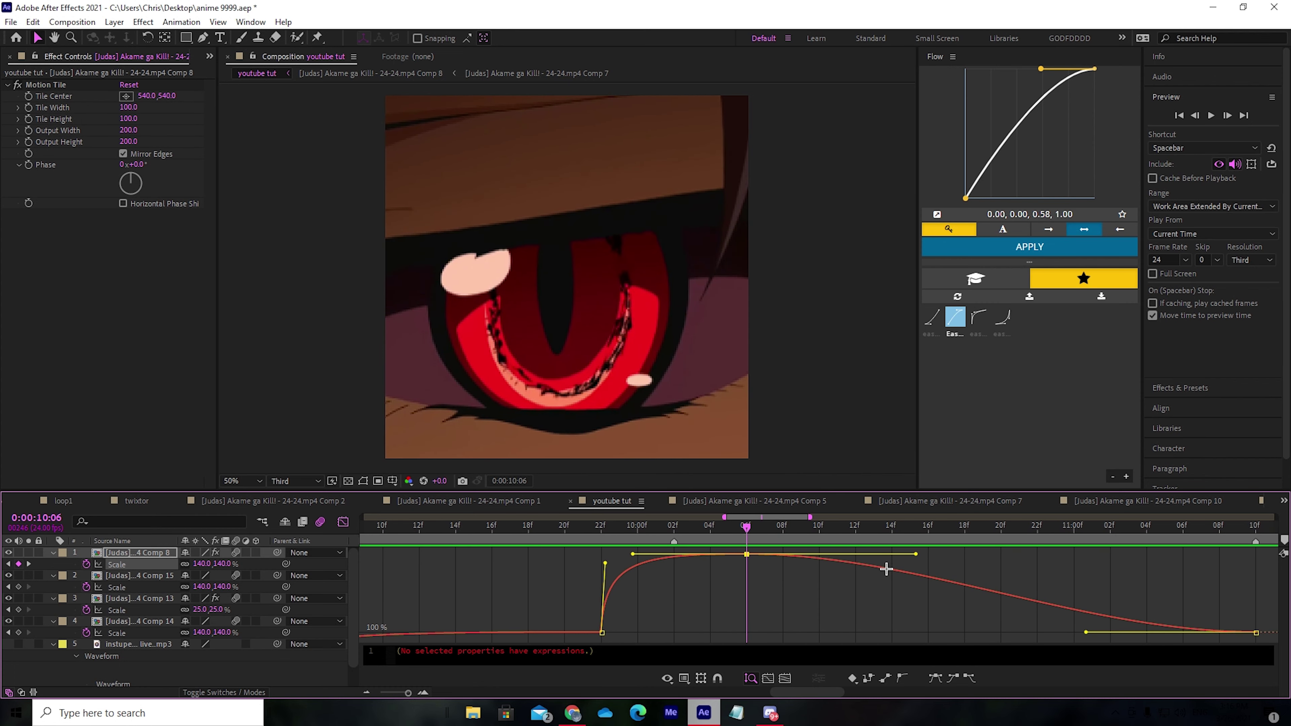
{"action": "left_click_drag", "start_coordinate": [920, 559], "coordinate": [750, 614]}
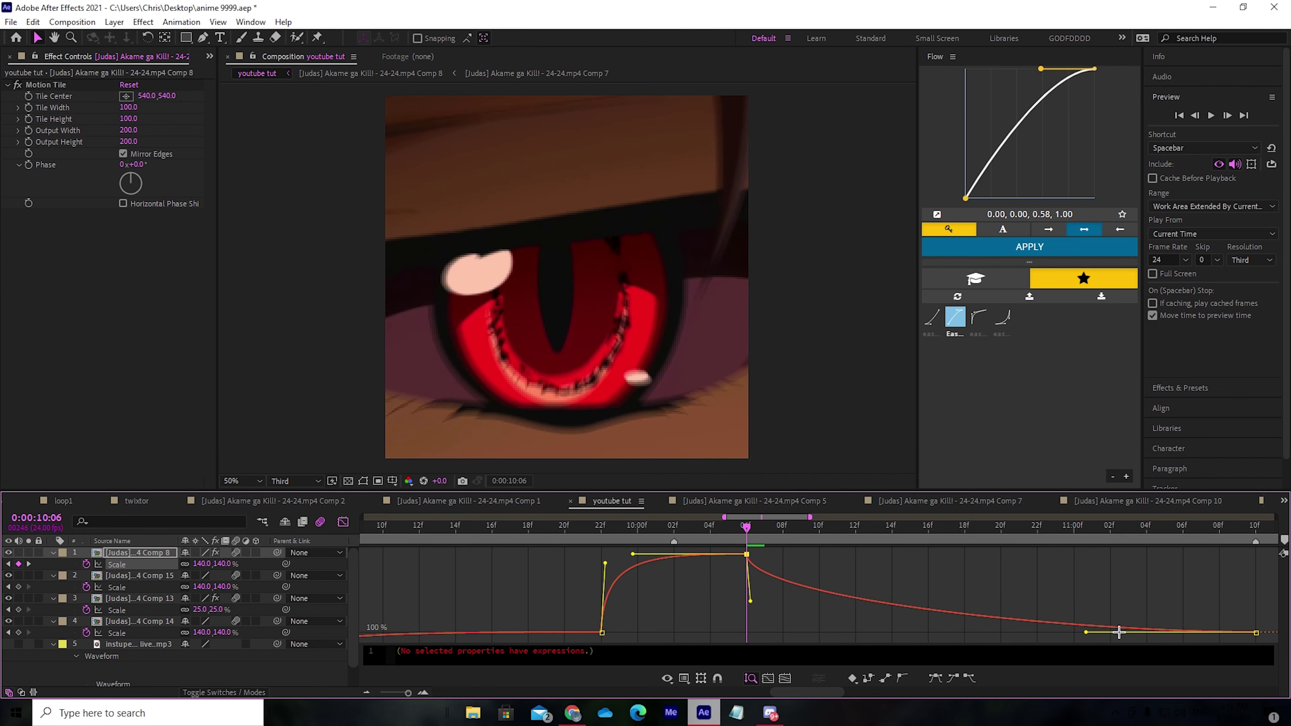
{"action": "left_click_drag", "start_coordinate": [1085, 632], "coordinate": [871, 633]}
{"action": "left_click_drag", "start_coordinate": [754, 609], "coordinate": [753, 631]}
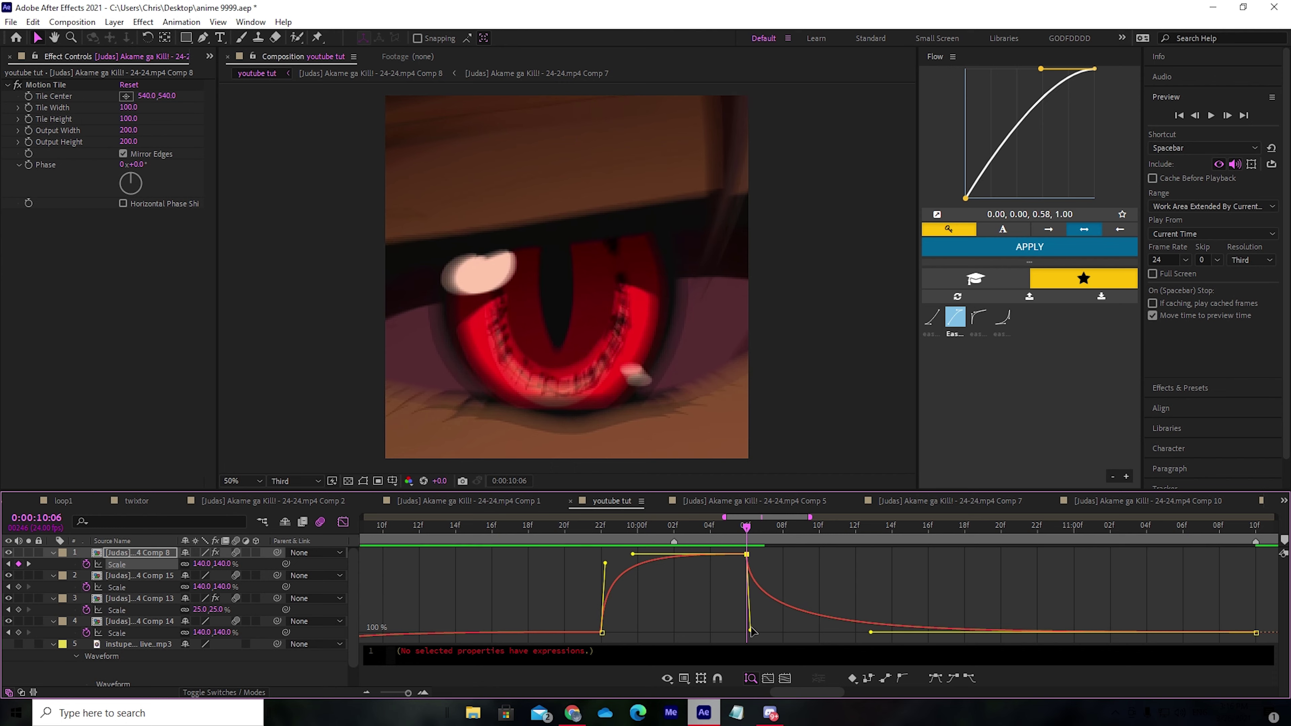
{"action": "left_click_drag", "start_coordinate": [872, 642], "coordinate": [788, 648]}
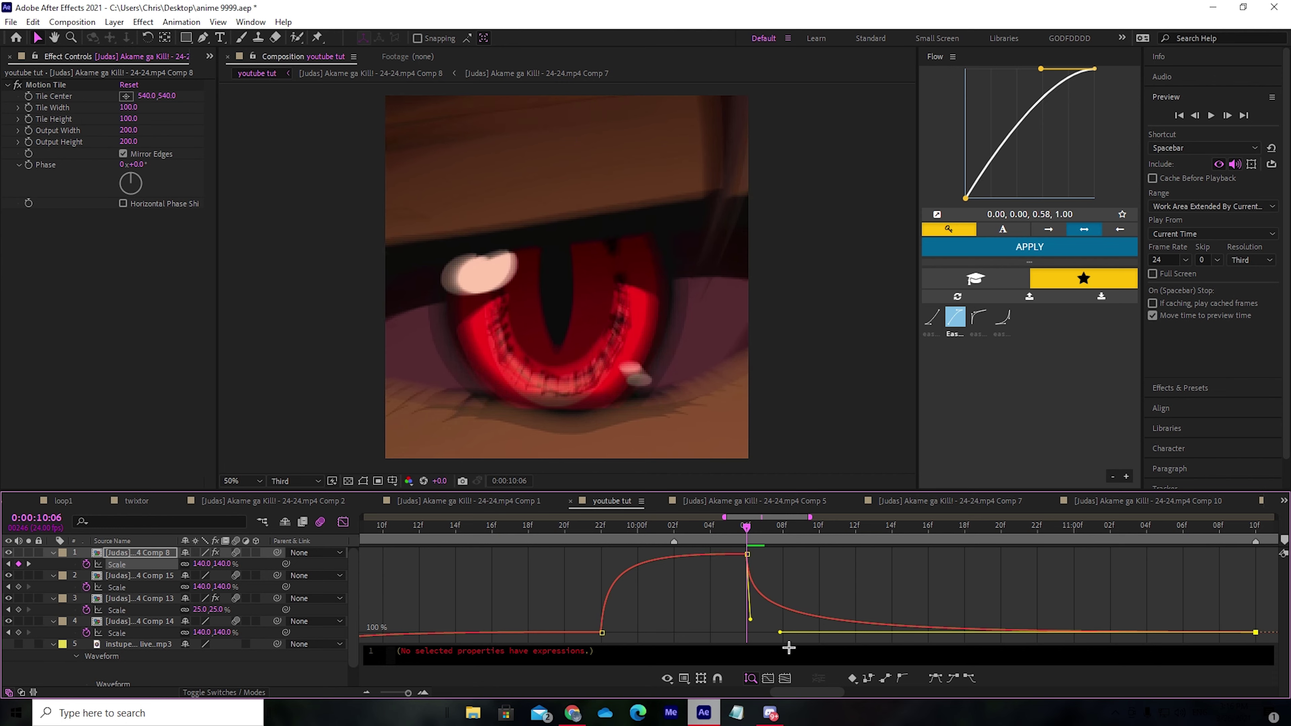
- Play back the fourth clip's zoom in and out in layer view, starting from about 0:00:08:13
{"action": "key", "text": "space"}
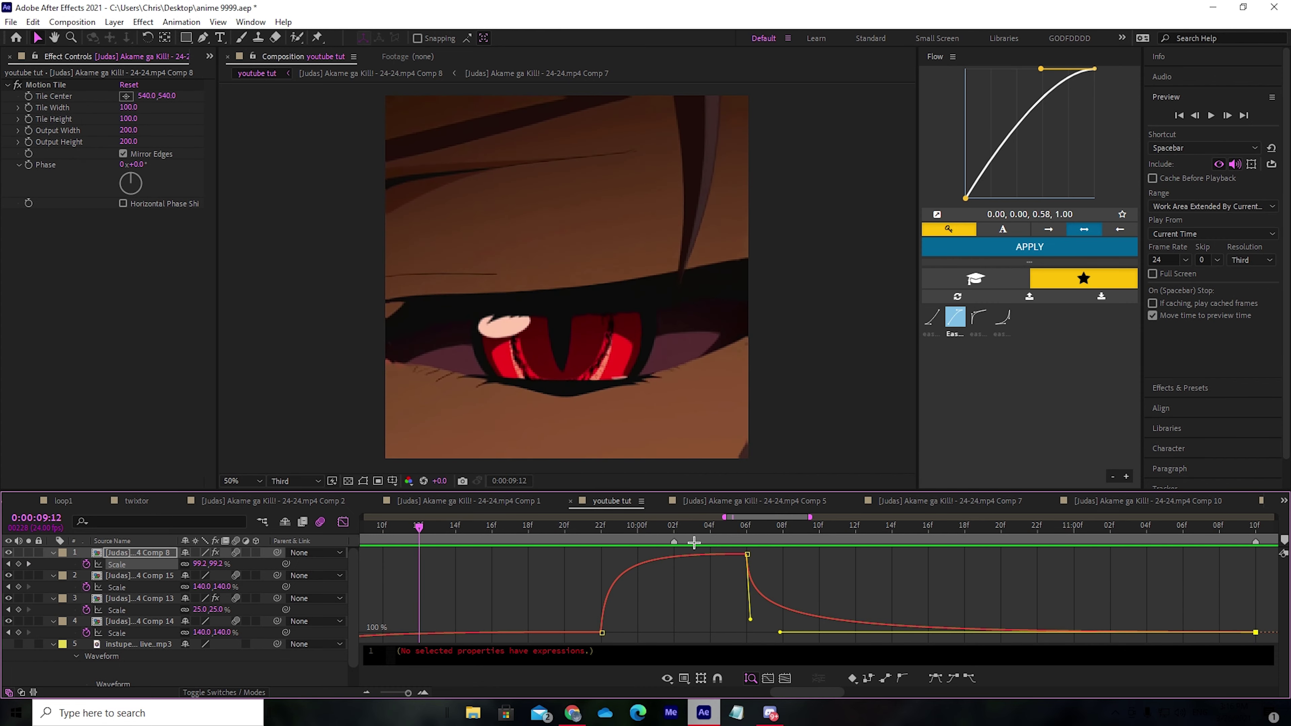
{"action": "left_click_drag", "start_coordinate": [724, 517], "coordinate": [654, 518]}
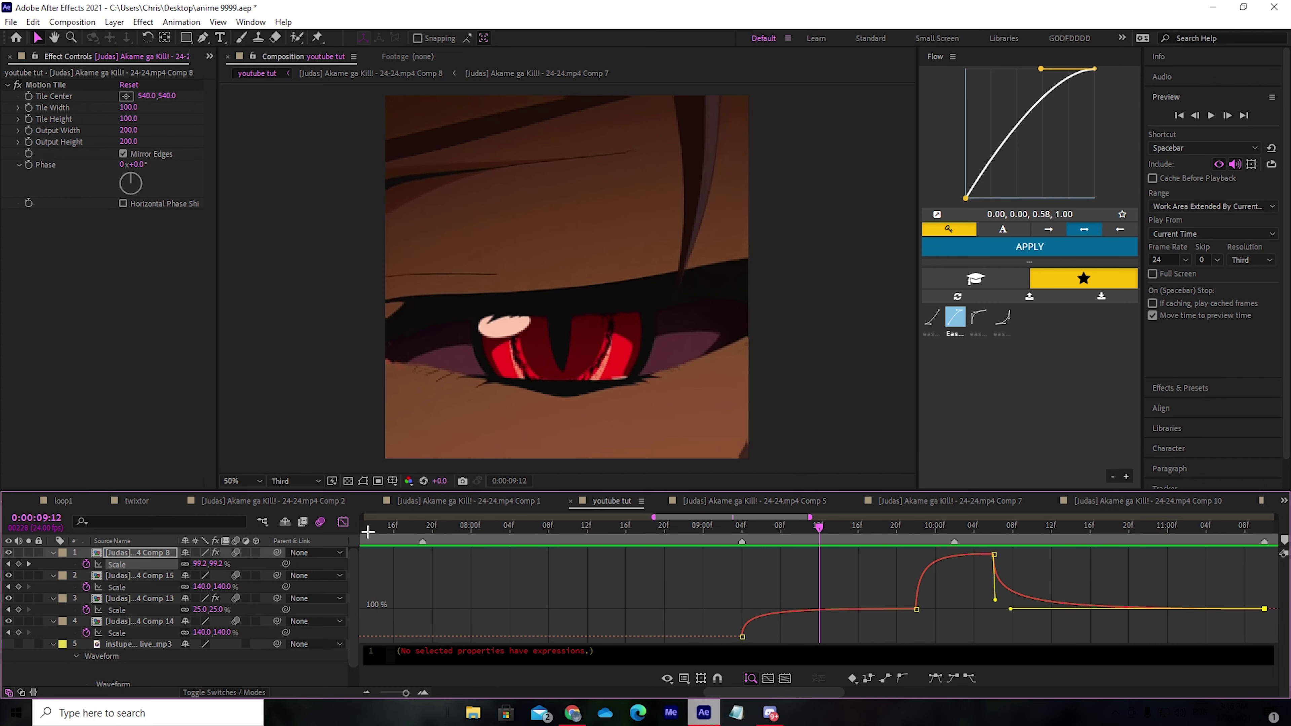
{"action": "left_click", "coordinate": [343, 522]}
{"action": "left_click_drag", "start_coordinate": [819, 554], "coordinate": [604, 553]}
{"action": "key", "text": "space"}
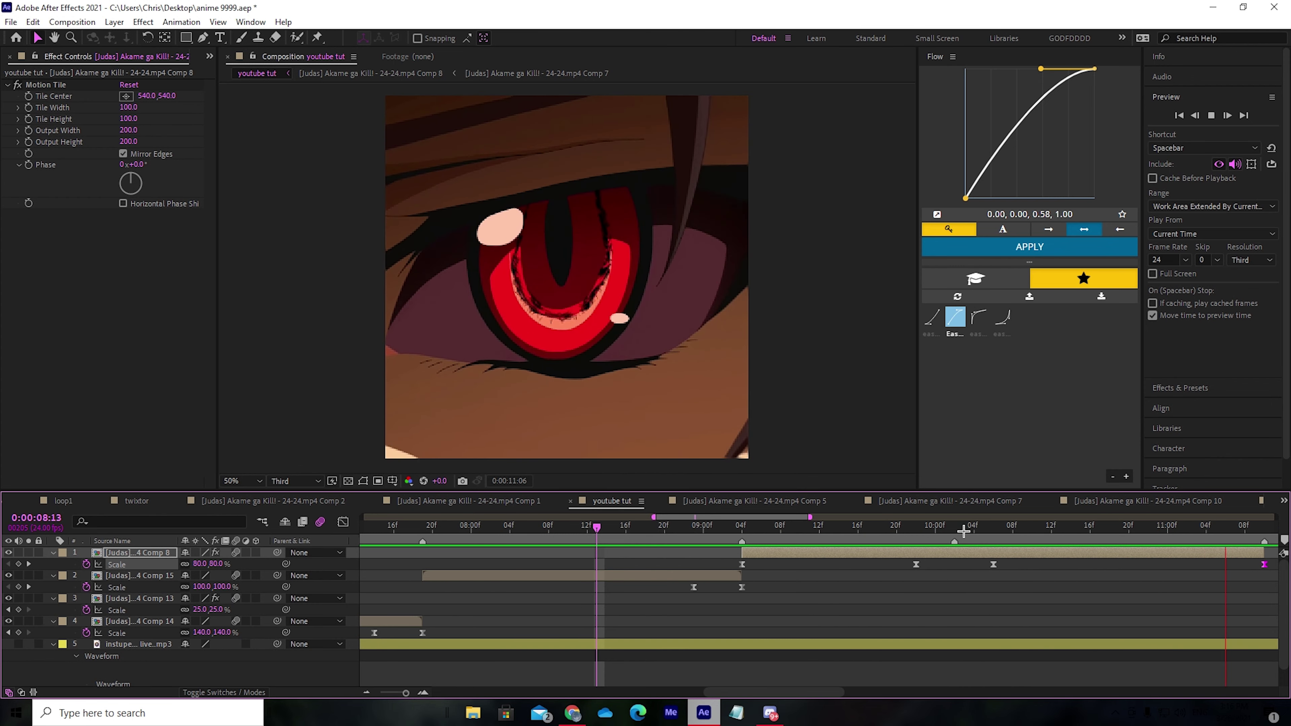
{"action": "key", "text": "space"}
- Soften the fourth clip's outgoing scale handles at 0:00:09:22 and 0:00:10:06 slightly and preview the zoom
{"action": "left_click", "coordinate": [997, 538]}
{"action": "left_click_drag", "start_coordinate": [1013, 558], "coordinate": [886, 587]}
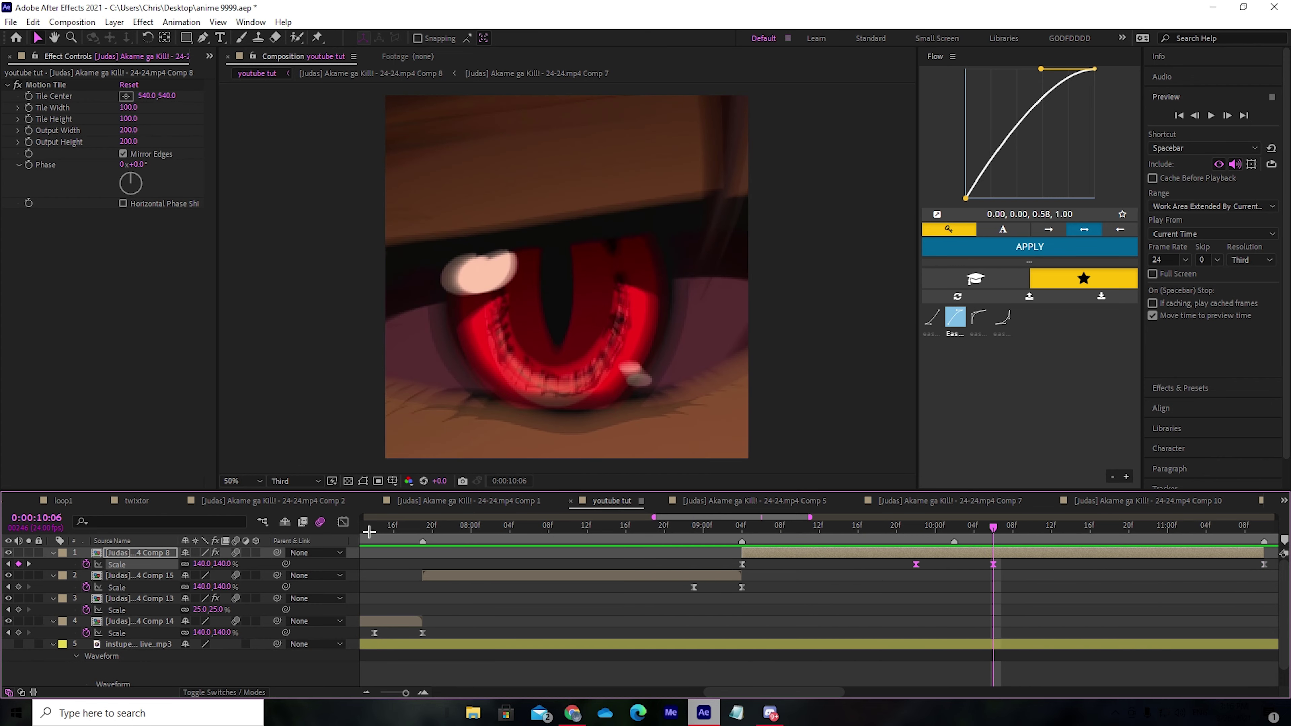
{"action": "left_click", "coordinate": [343, 522]}
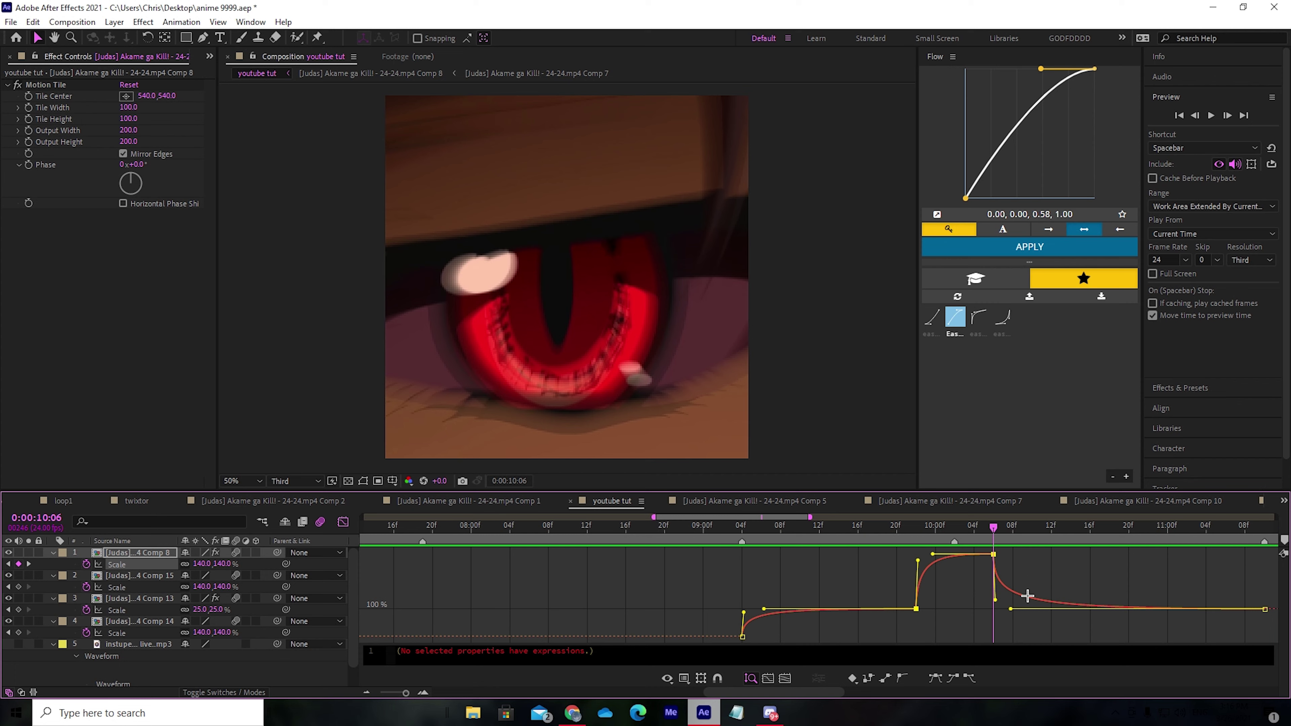
{"action": "key", "text": "equal"}
{"action": "left_click", "coordinate": [1021, 608]}
{"action": "left_click", "coordinate": [993, 555]}
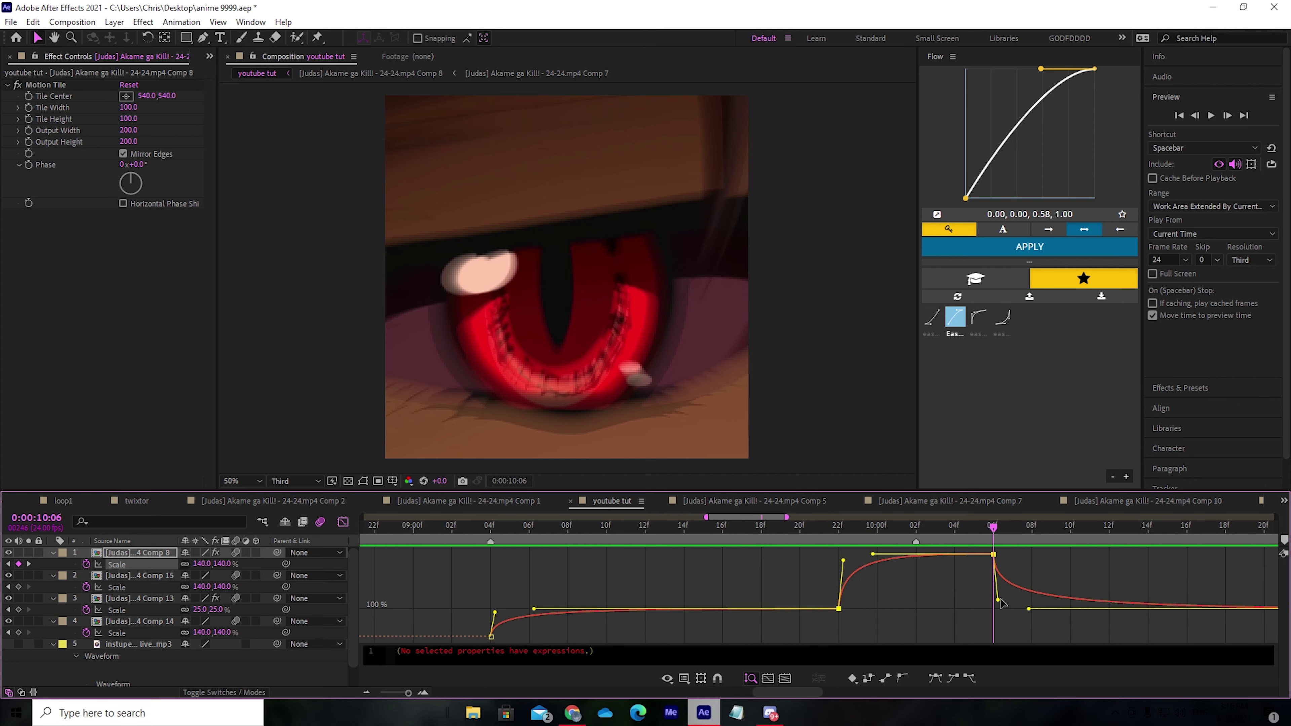
{"action": "left_click_drag", "start_coordinate": [998, 602], "coordinate": [1004, 608]}
{"action": "key", "text": "space"}
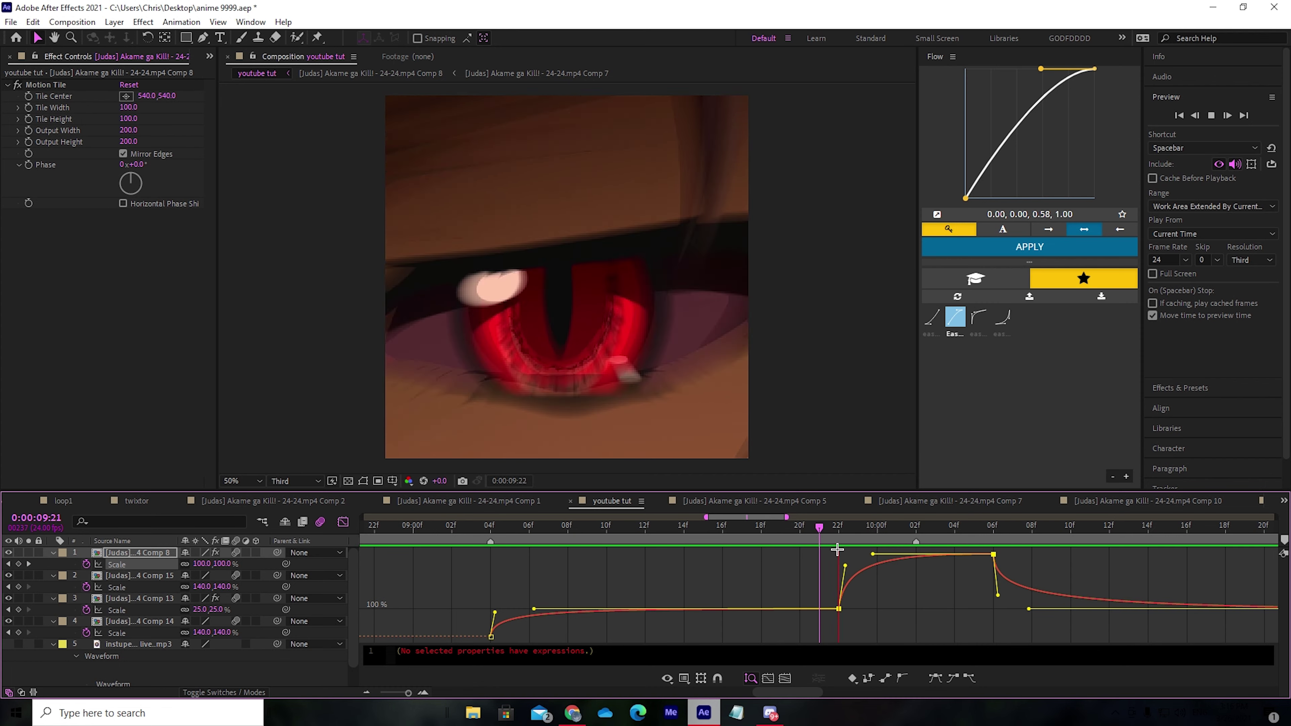
{"action": "key", "text": "space"}
- Shorten the incoming ease of the fourth clip's last scale keyframe slightly and preview the zoom out from 0:00:09:19
{"action": "left_click", "coordinate": [996, 605]}
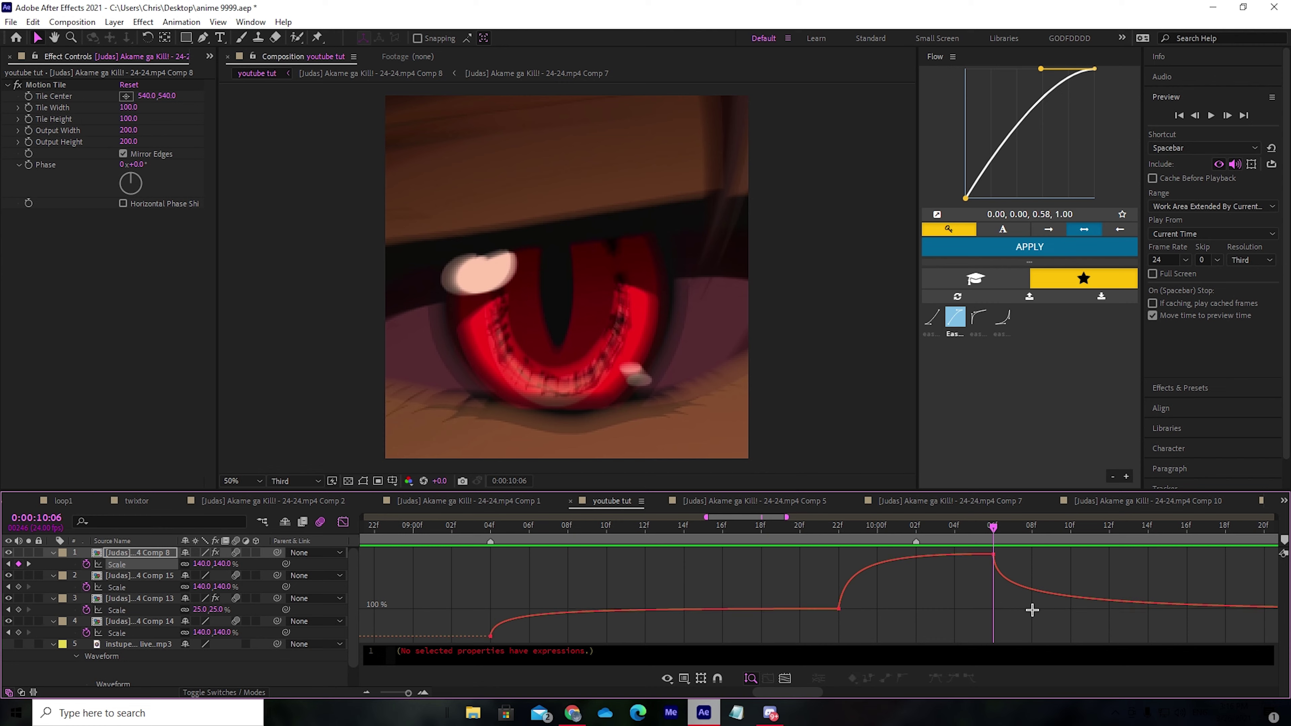
{"action": "left_click", "coordinate": [994, 555]}
{"action": "left_click_drag", "start_coordinate": [787, 517], "coordinate": [808, 518]}
{"action": "left_click_drag", "start_coordinate": [880, 608], "coordinate": [900, 609]}
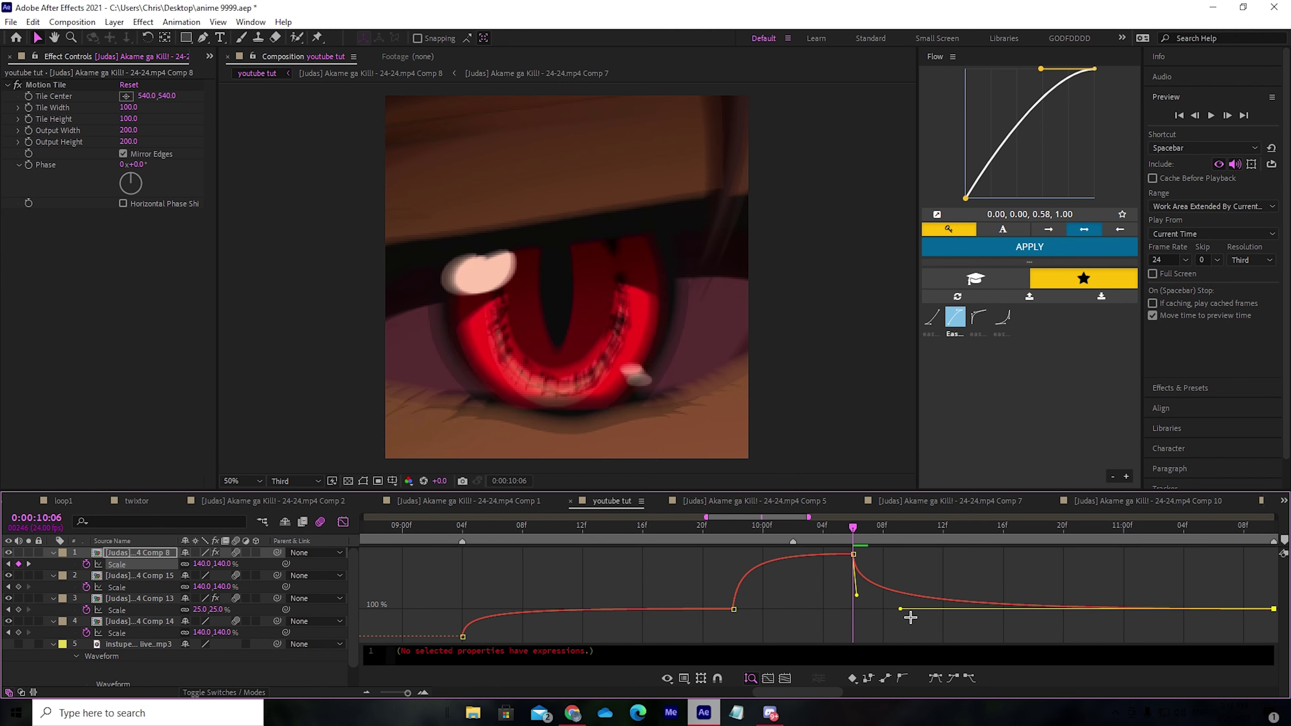
{"action": "left_click", "coordinate": [343, 521]}
{"action": "key", "text": "space"}
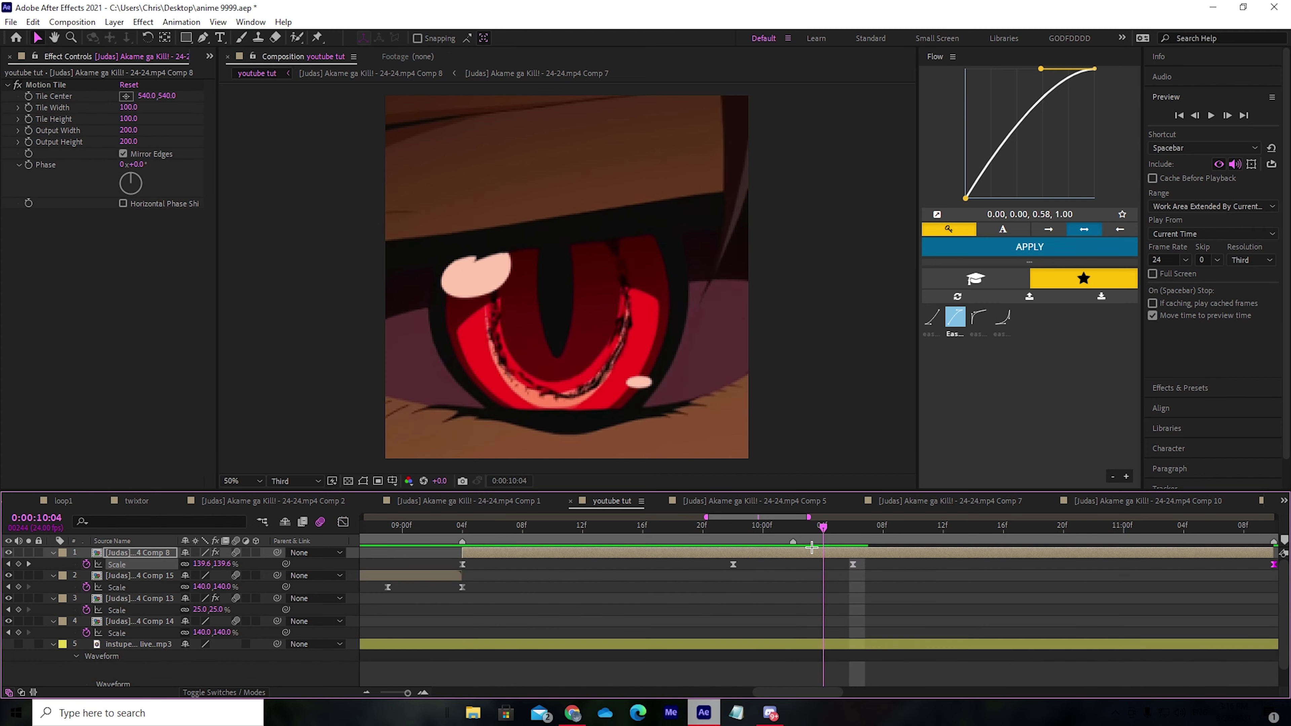
{"action": "left_click_drag", "start_coordinate": [904, 534], "coordinate": [700, 568]}
{"action": "key", "text": "space"}
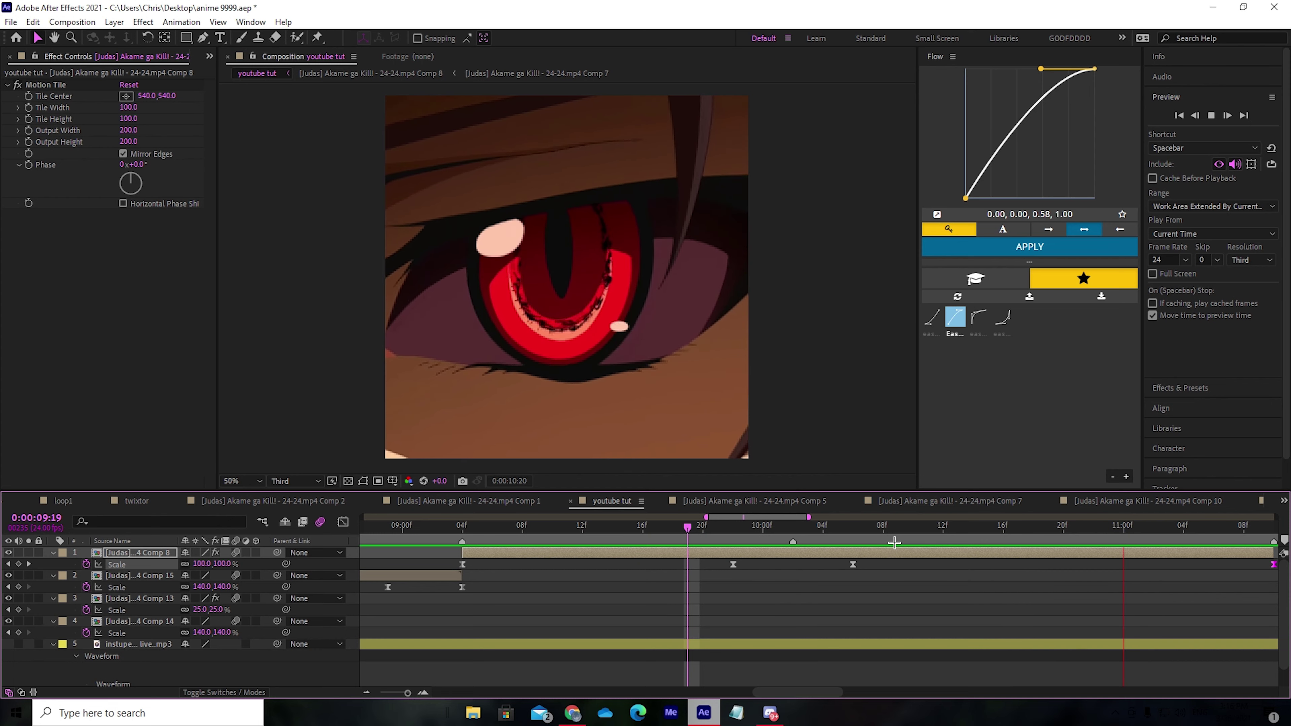
- Unmute the music, extend the visible timeline and play back the edit from 0:00:00:00 through the fourth clip
{"action": "left_click_drag", "start_coordinate": [873, 539], "coordinate": [345, 542]}
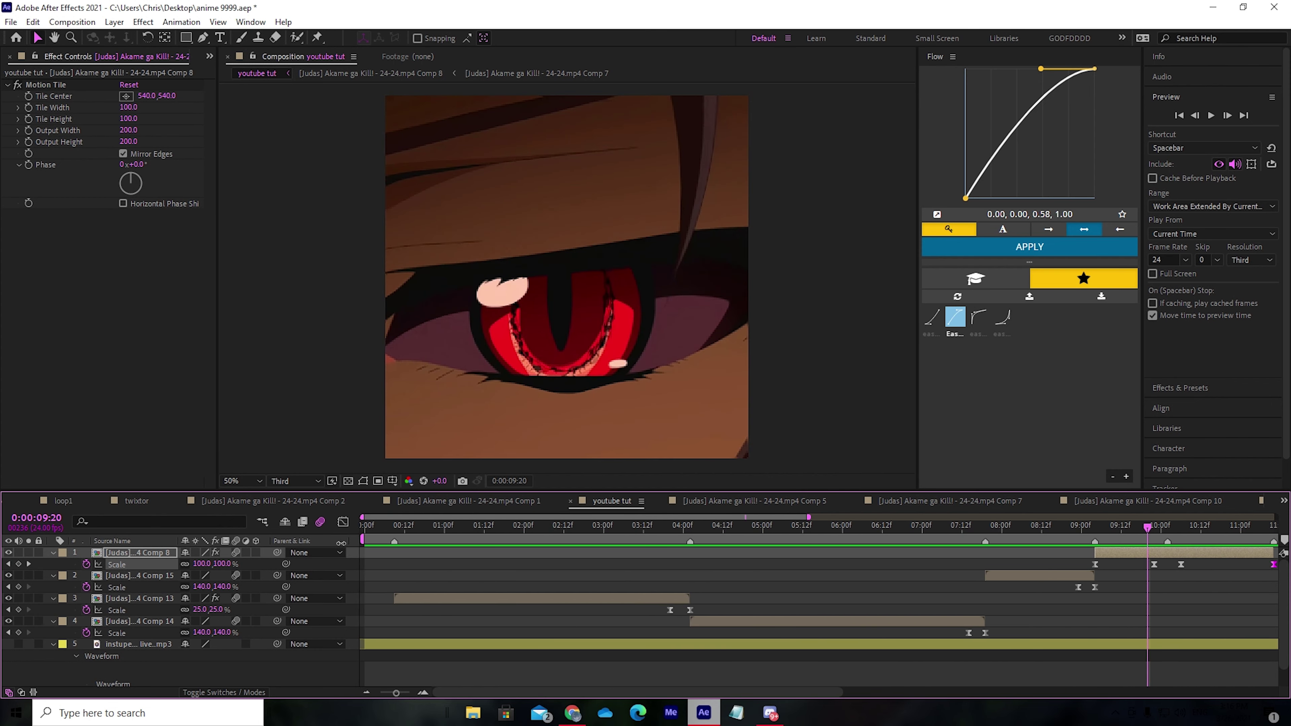
{"action": "key", "text": "Home"}
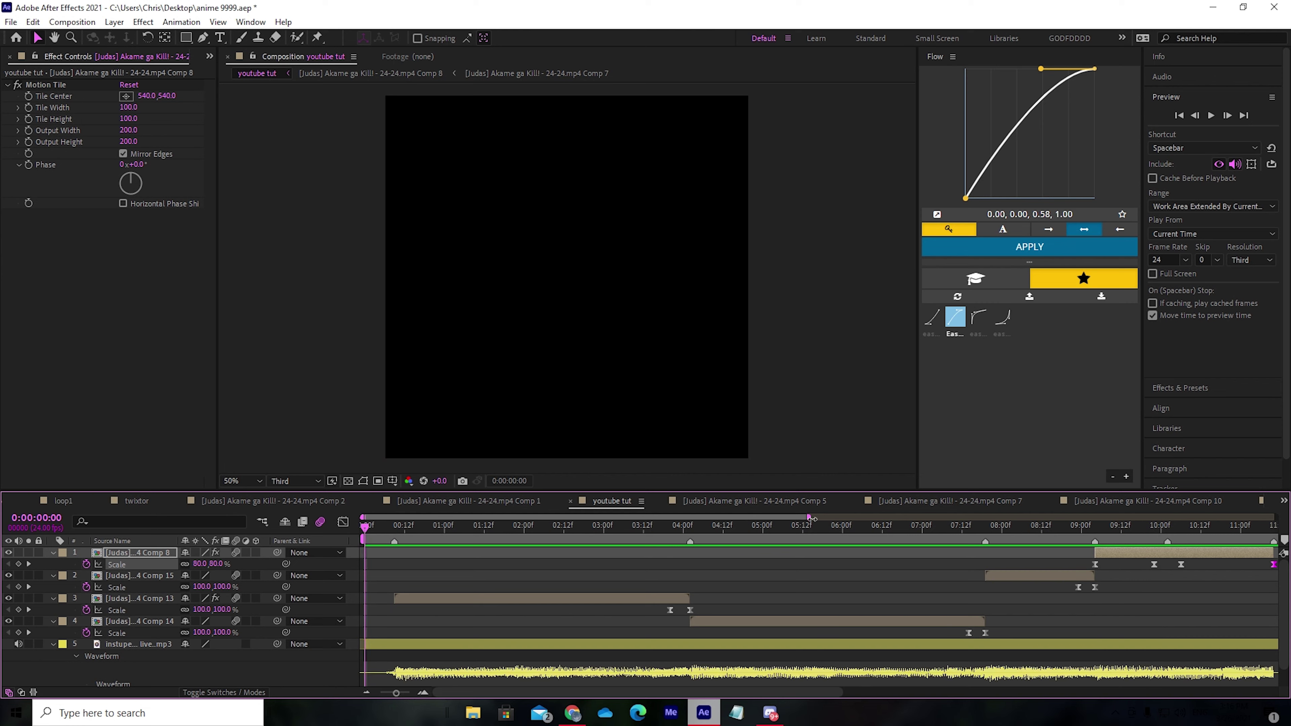
{"action": "left_click_drag", "start_coordinate": [809, 518], "coordinate": [1123, 518]}
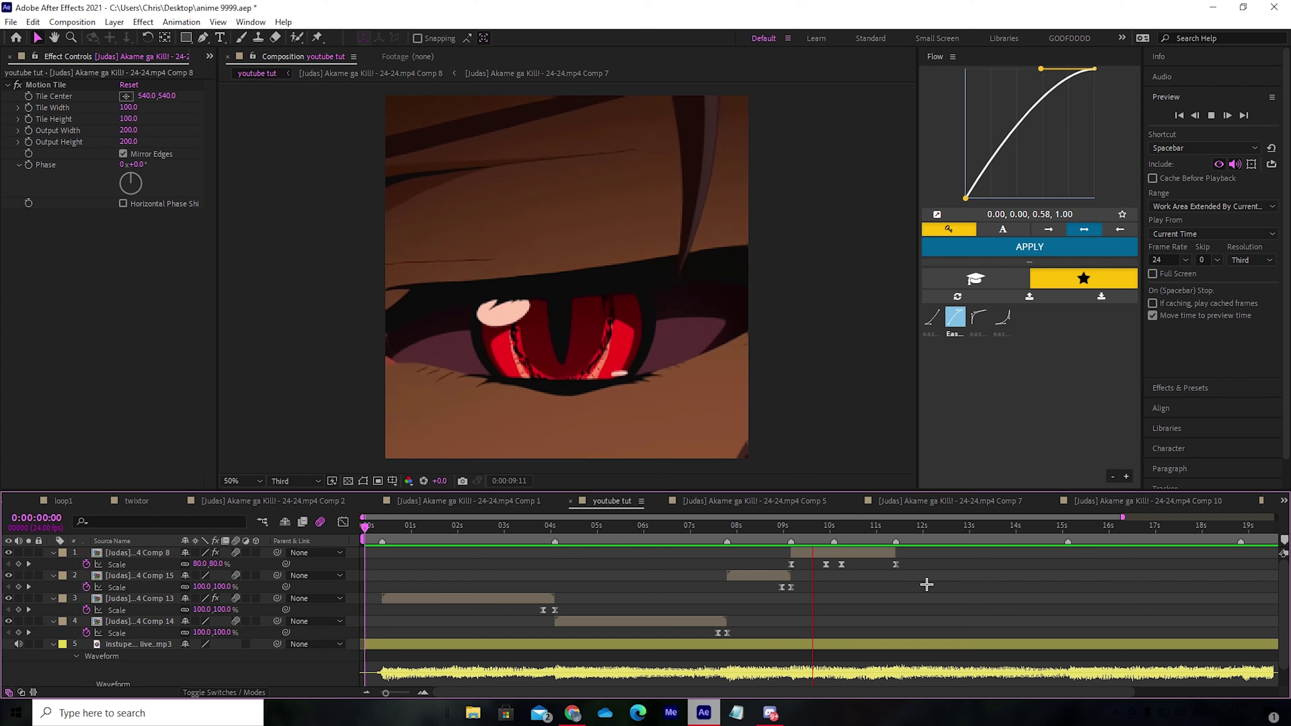
{"action": "key", "text": "space"}
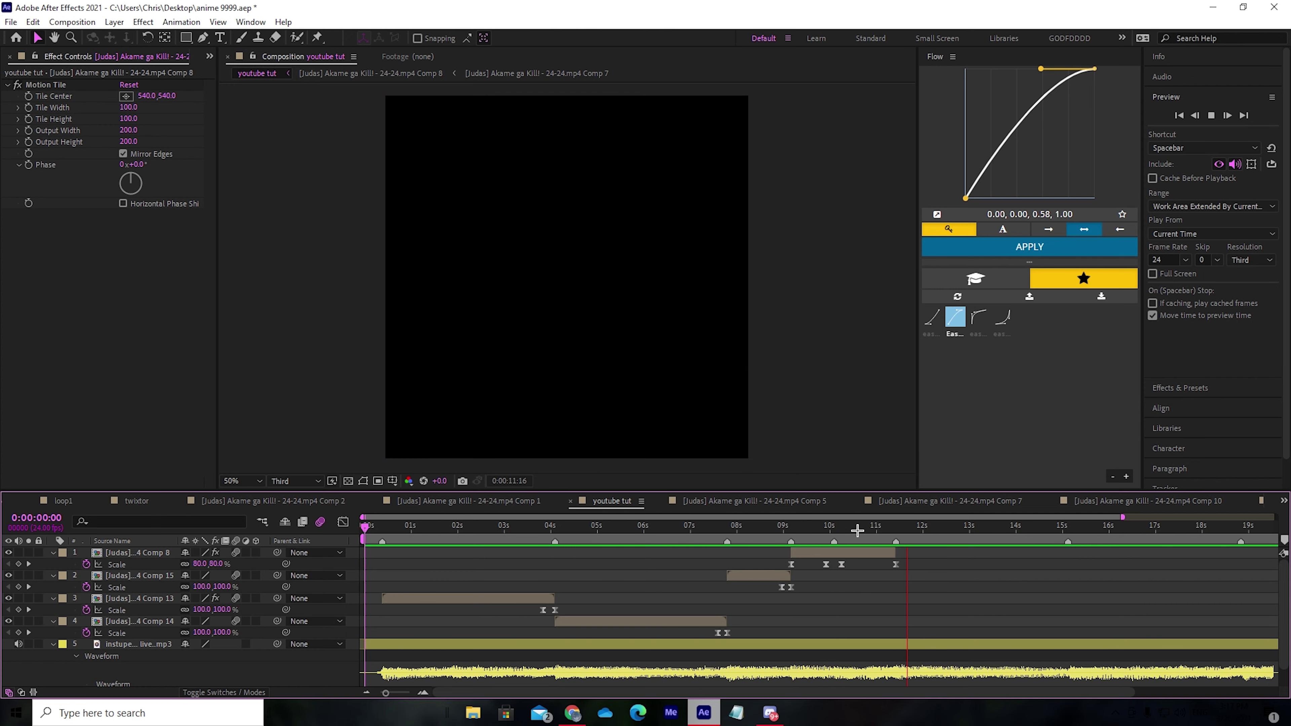
{"action": "key", "text": "space"}
- Move the fourth clip's 140% scale keyframe to 0:00:10:09 to match the beat and preview from 0:00:09:03
{"action": "left_click", "coordinate": [817, 529]}
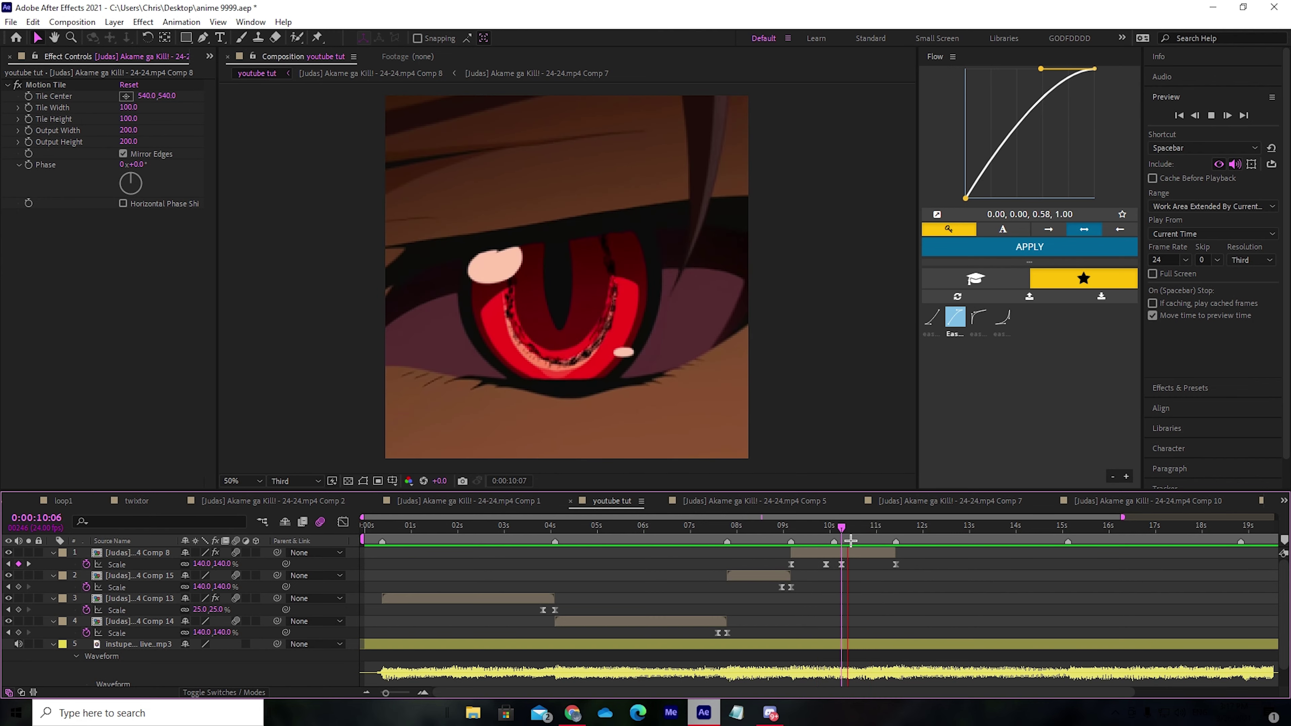
{"action": "left_click", "coordinate": [850, 540]}
{"action": "key", "text": "Page_Up"}
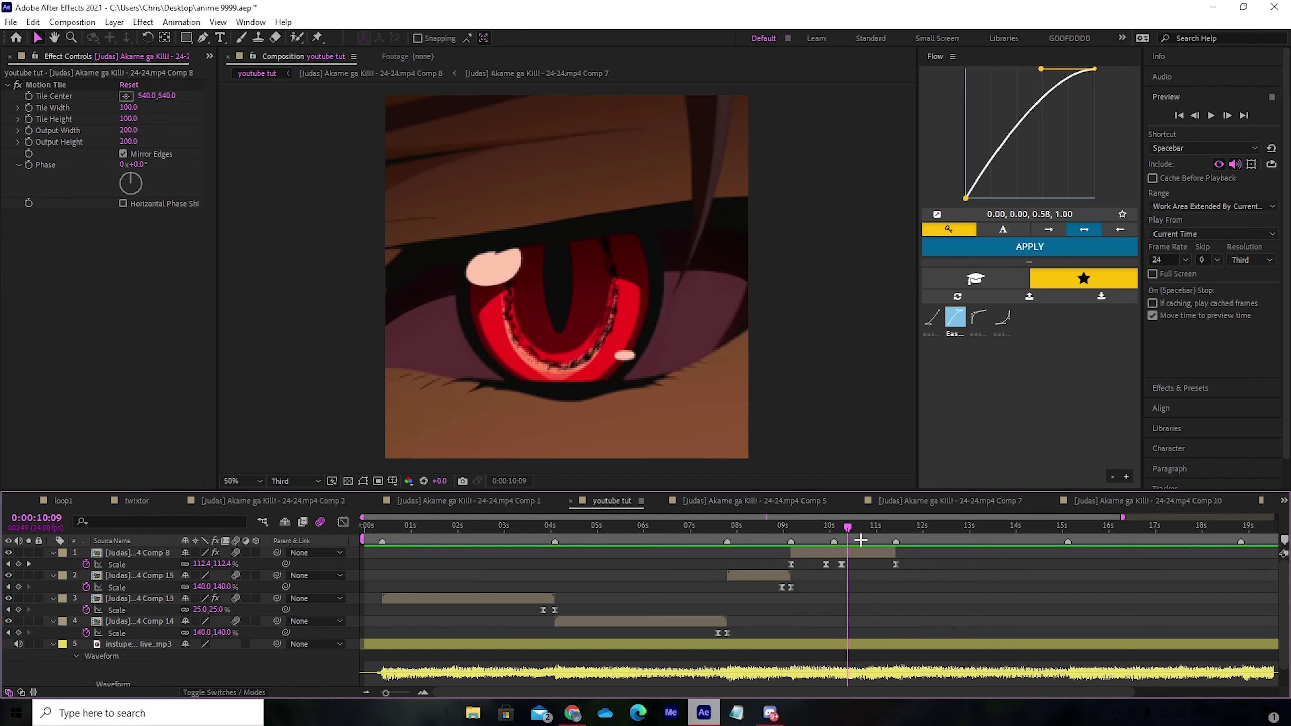
{"action": "key", "text": "="}
{"action": "left_click_drag", "start_coordinate": [836, 566], "coordinate": [858, 578]}
{"action": "left_click_drag", "start_coordinate": [981, 562], "coordinate": [734, 571]}
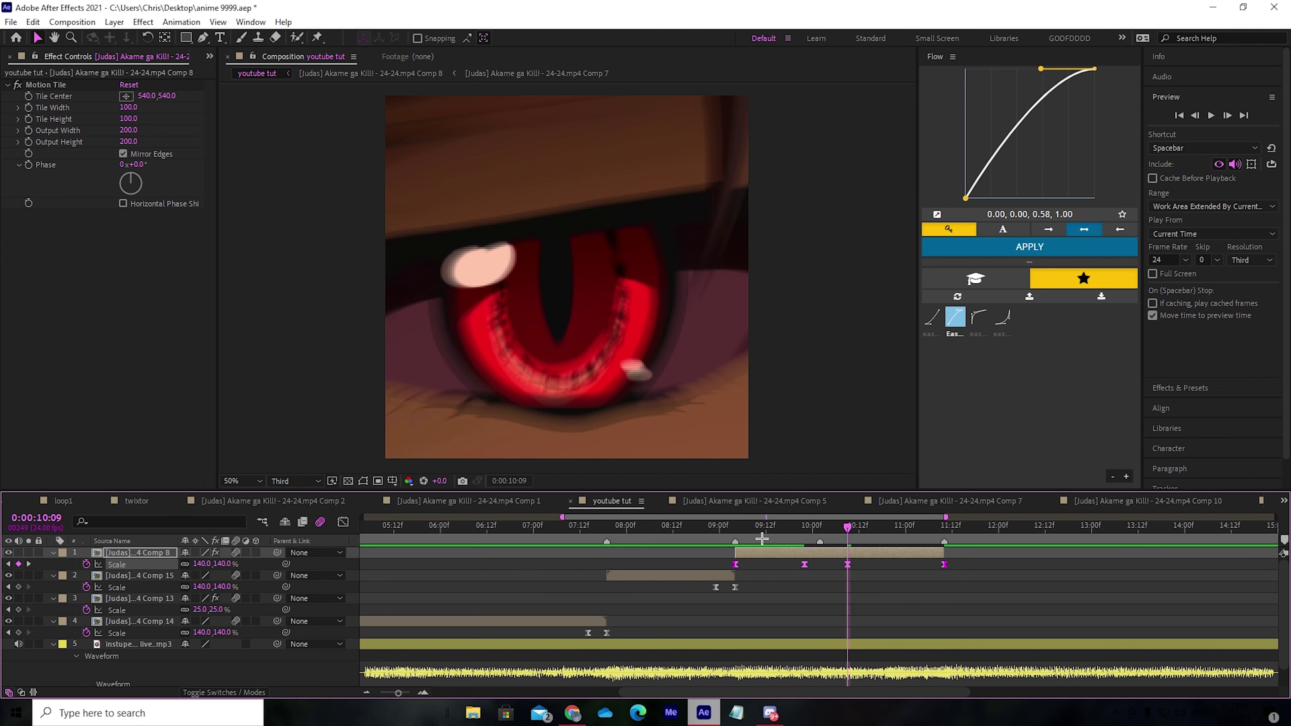
{"action": "left_click", "coordinate": [750, 541]}
{"action": "key", "text": "space"}
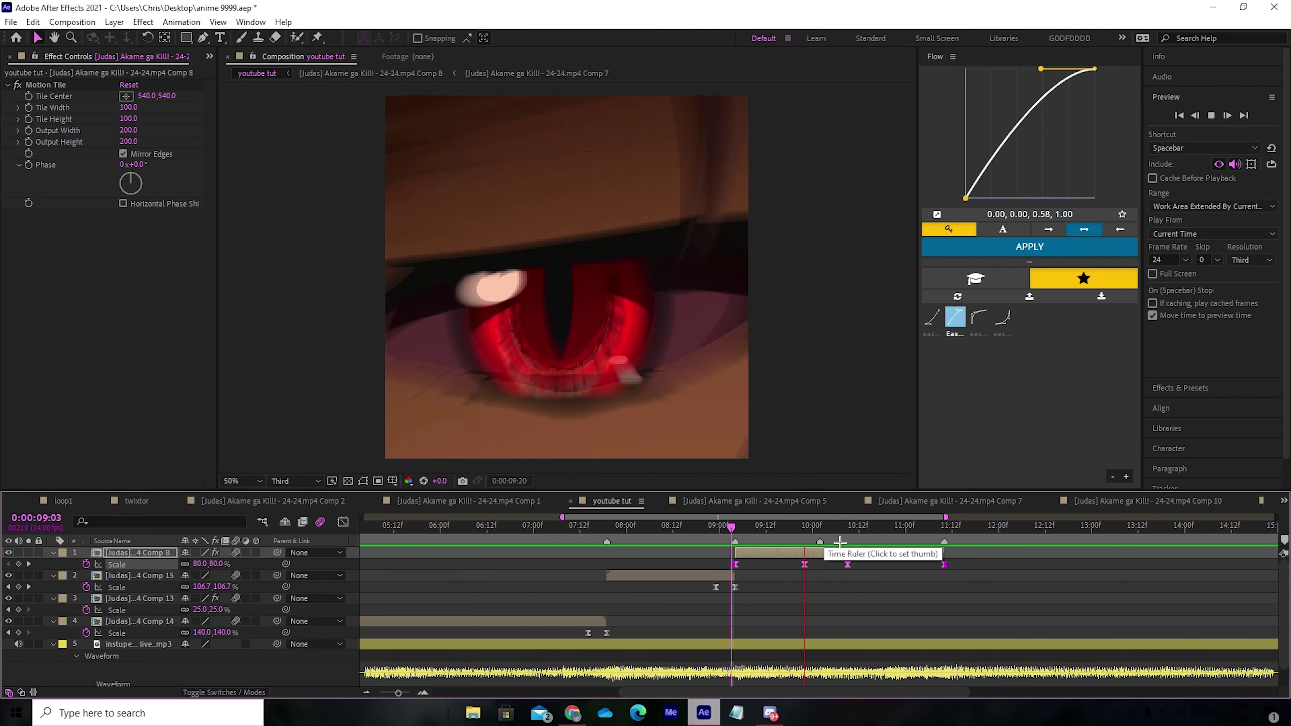
- Soften the fourth clip's scale rise between 0:00:09:22 and 0:00:10:09 so it keeps climbing gently up to 140%, and preview it
{"action": "left_click", "coordinate": [837, 542]}
{"action": "left_click_drag", "start_coordinate": [861, 560], "coordinate": [781, 576]}
{"action": "left_click", "coordinate": [343, 522]}
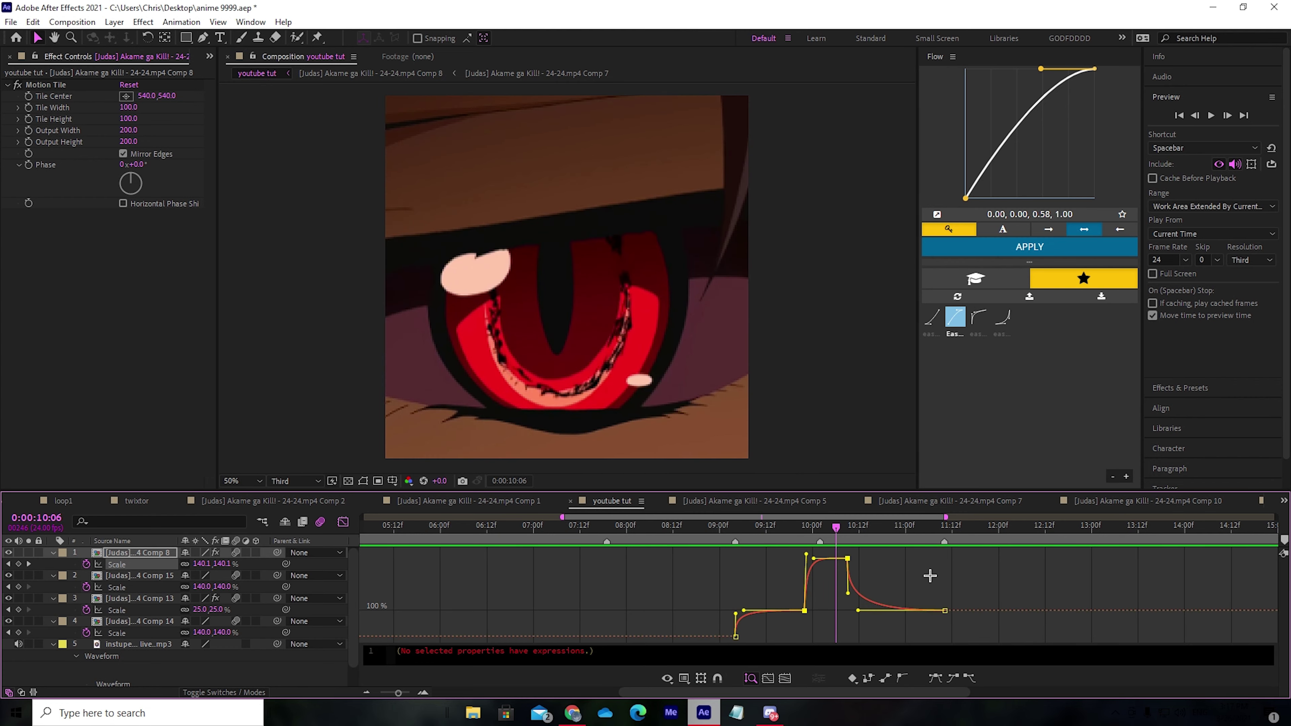
{"action": "key", "text": "equal"}
{"action": "key", "text": "equal"}
{"action": "left_click", "coordinate": [928, 577]}
{"action": "left_click", "coordinate": [882, 559]}
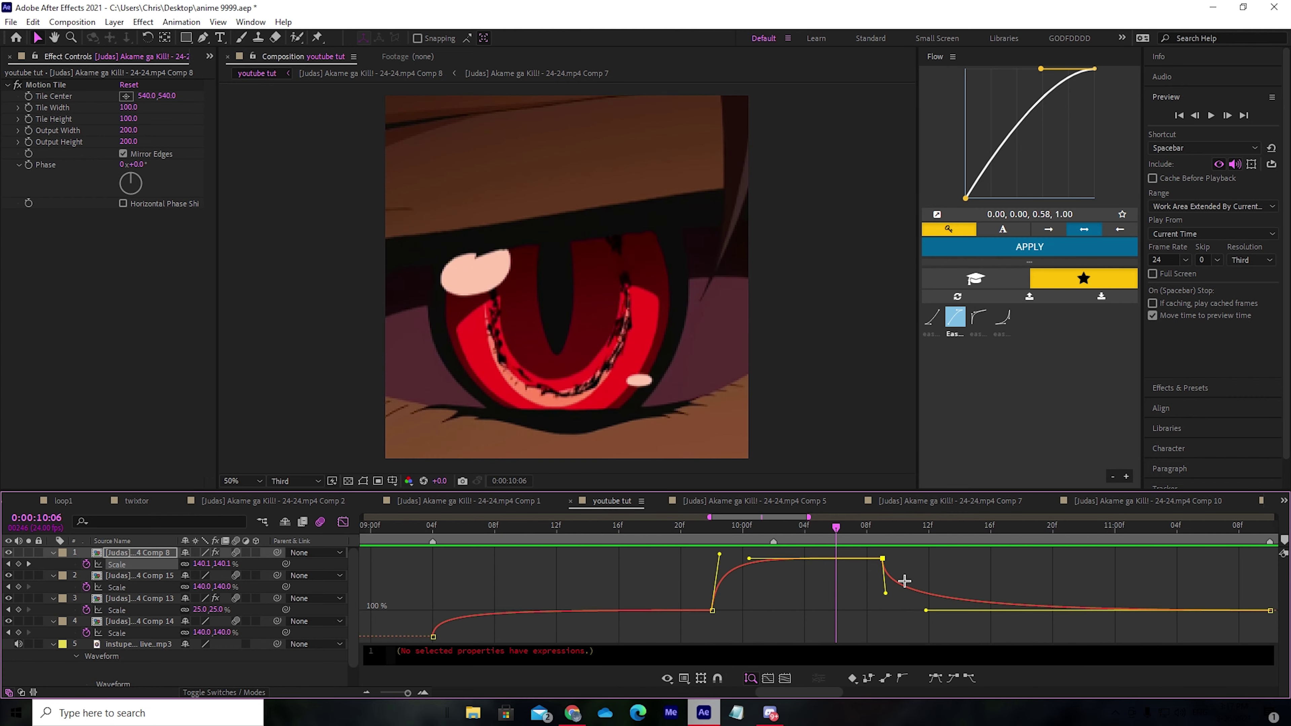
{"action": "left_click_drag", "start_coordinate": [719, 555], "coordinate": [789, 570]}
{"action": "key", "text": "space"}
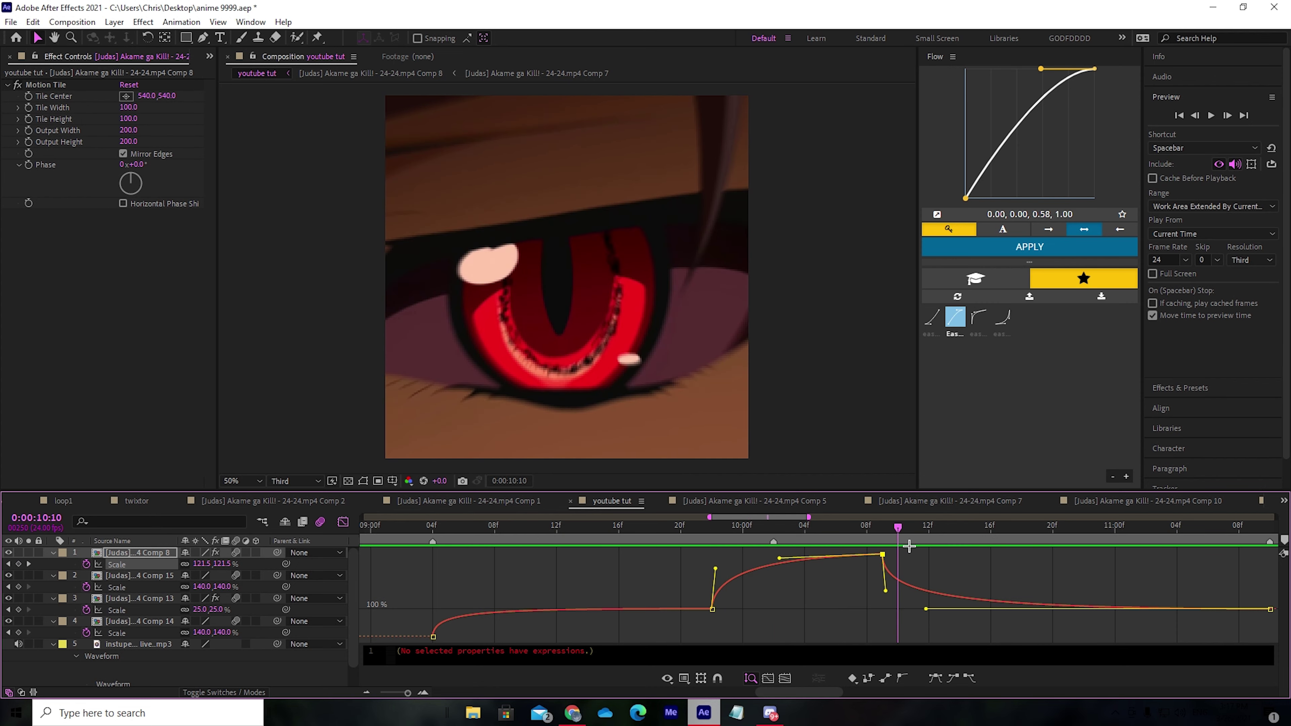
{"action": "key", "text": "space"}
- Fine-tune the outgoing scale handles at 0:00:10:09 and 0:00:09:22, playing the fourth clip back from 0:00:09:04
{"action": "left_click_drag", "start_coordinate": [885, 590], "coordinate": [890, 594]}
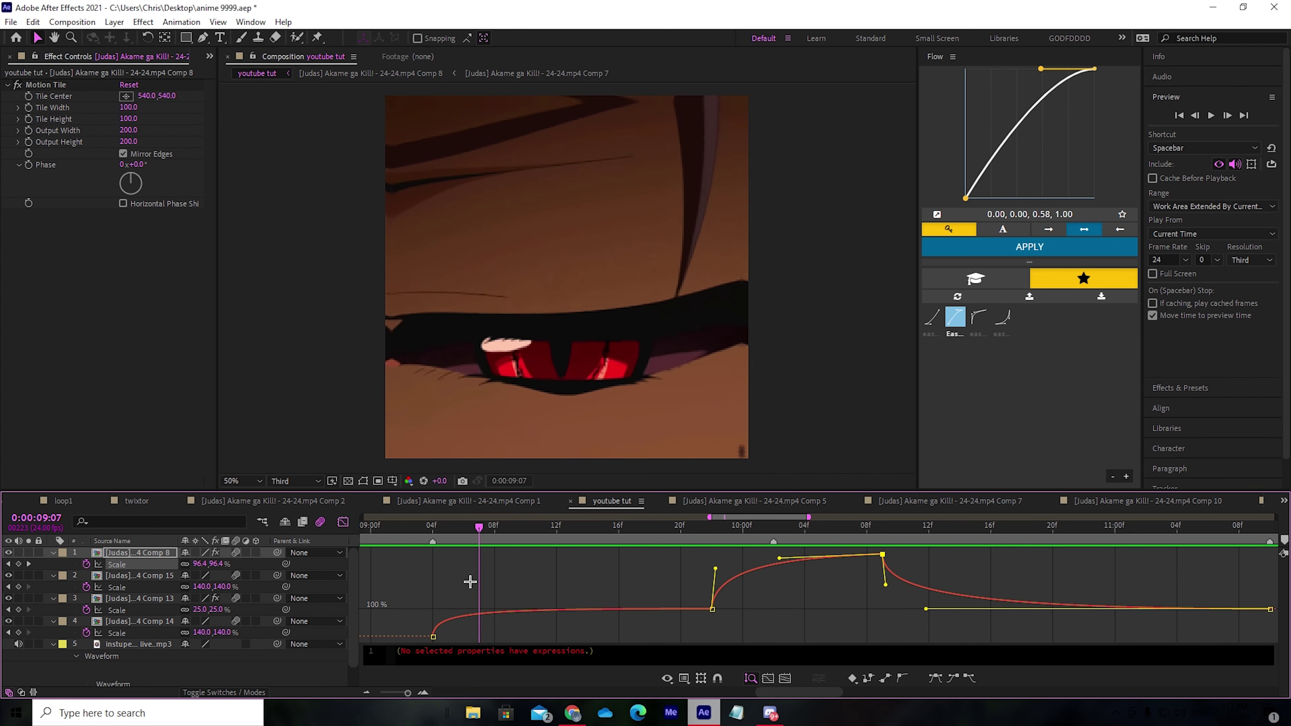
{"action": "left_click_drag", "start_coordinate": [470, 582], "coordinate": [436, 586]}
{"action": "key", "text": "space"}
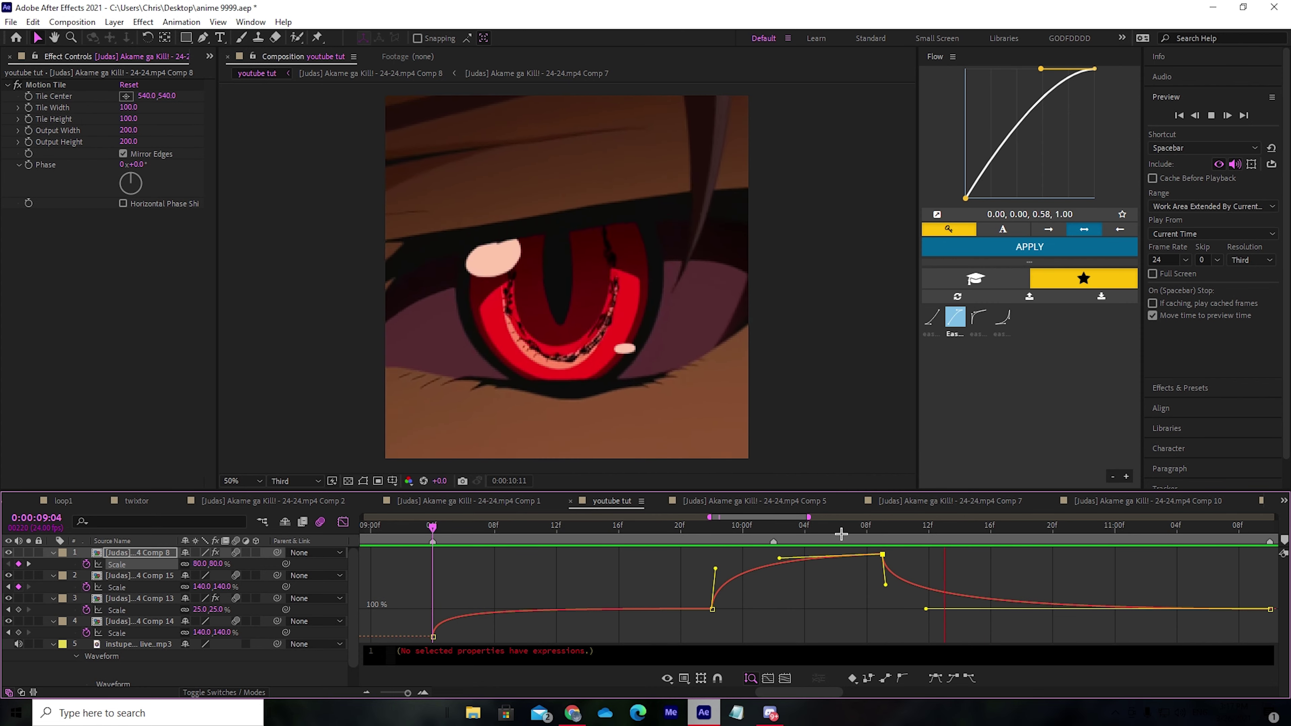
{"action": "left_click", "coordinate": [776, 538]}
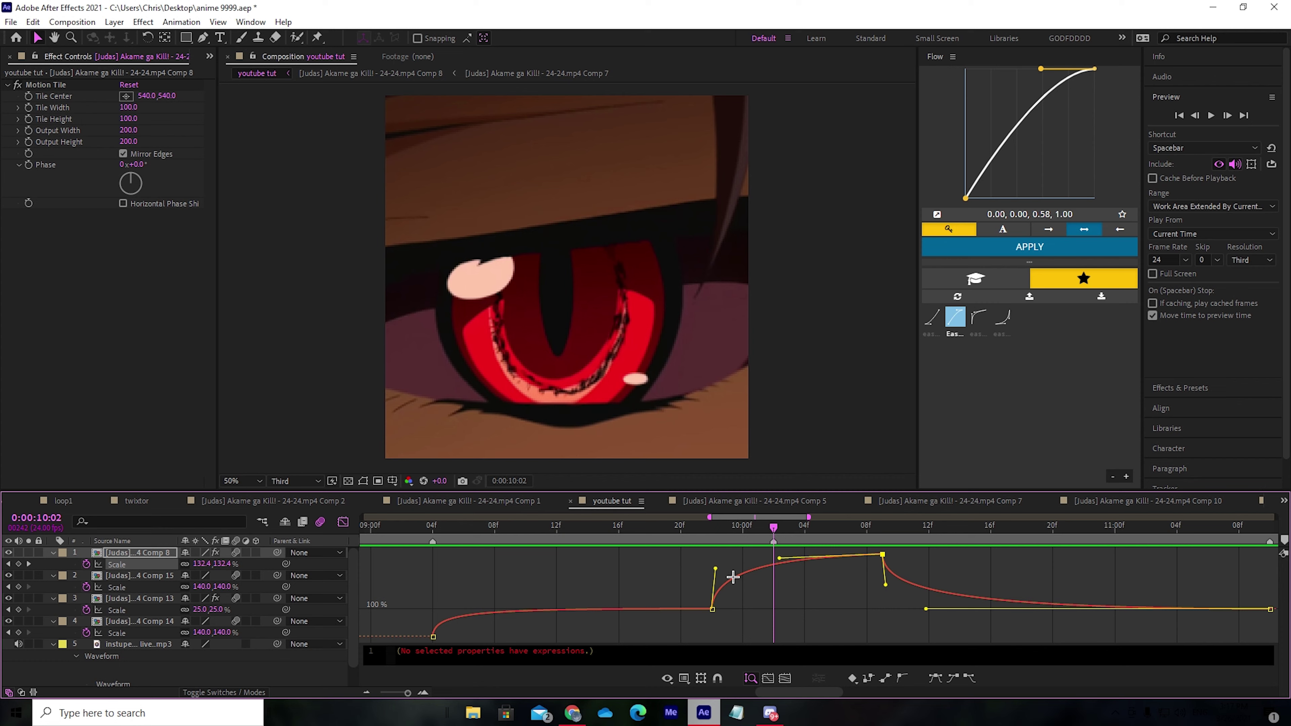
{"action": "key", "text": "space"}
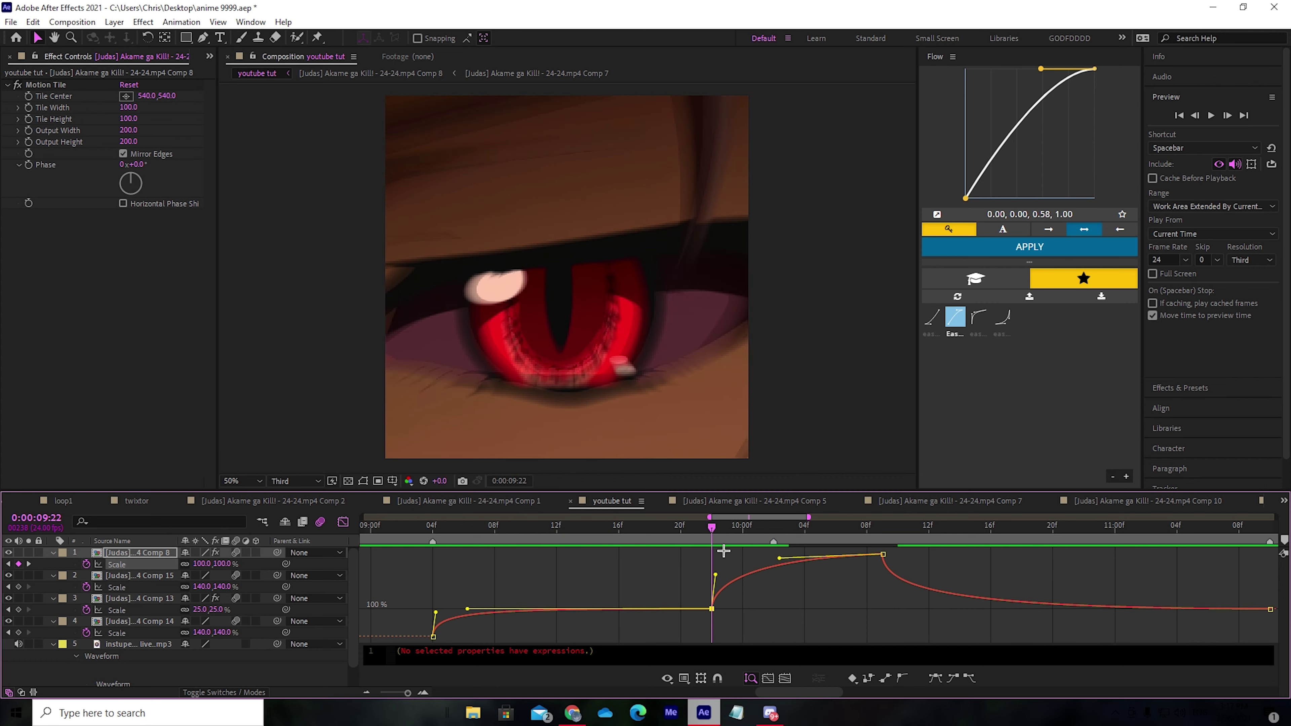
- Set the fourth clip's scale keyframe at 0:00:10:09 to 120% and show its curve in the graph editor
{"action": "left_click", "coordinate": [888, 533]}
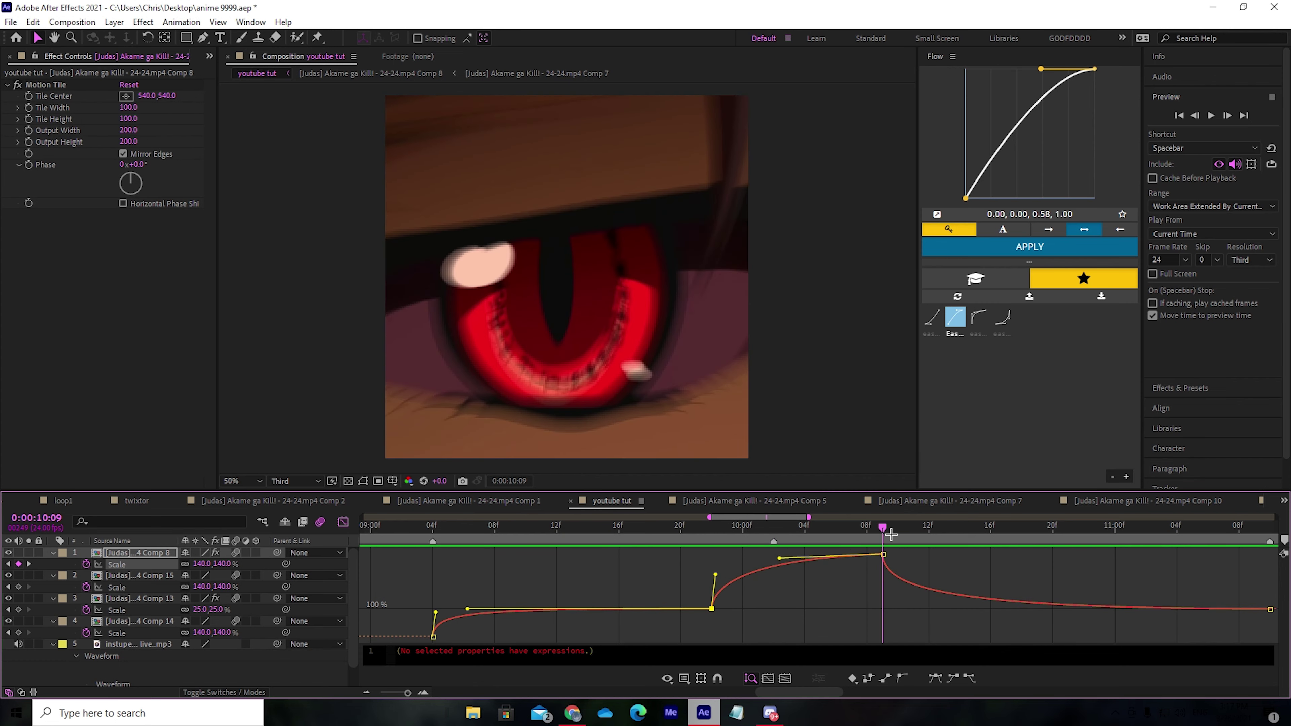
{"action": "left_click", "coordinate": [343, 522]}
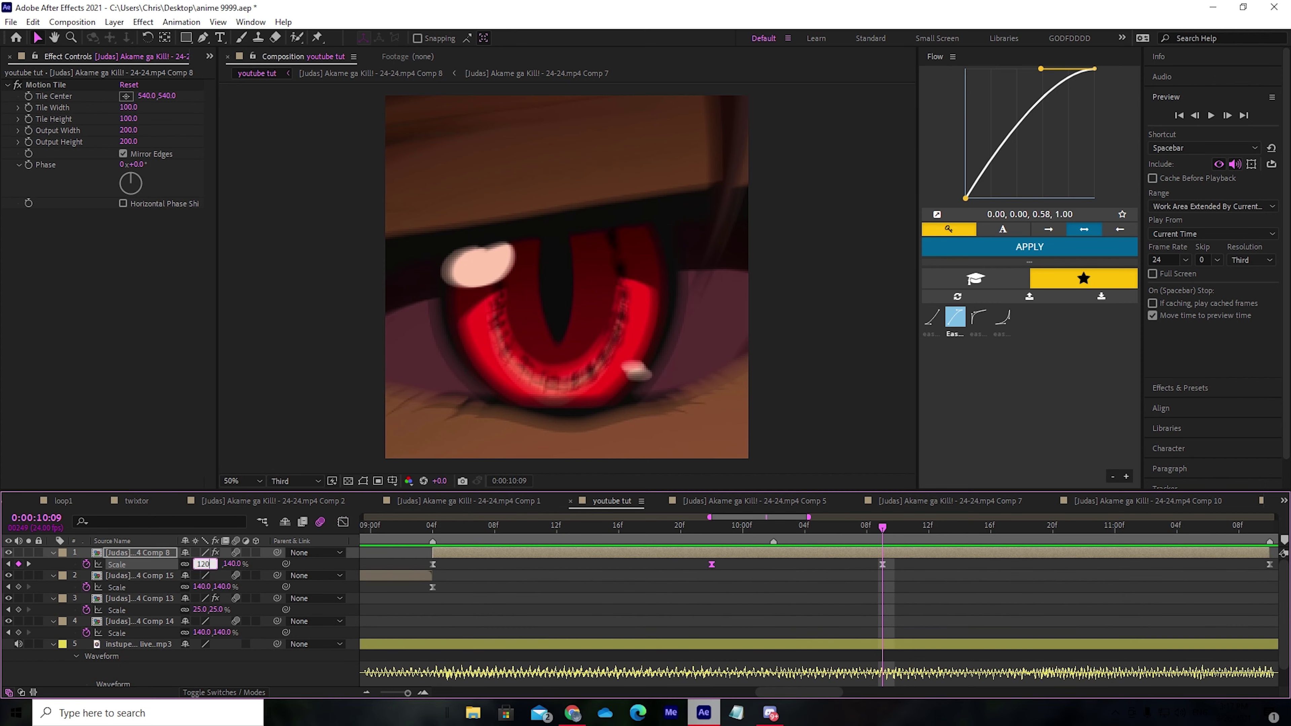
{"action": "key", "text": "Return"}
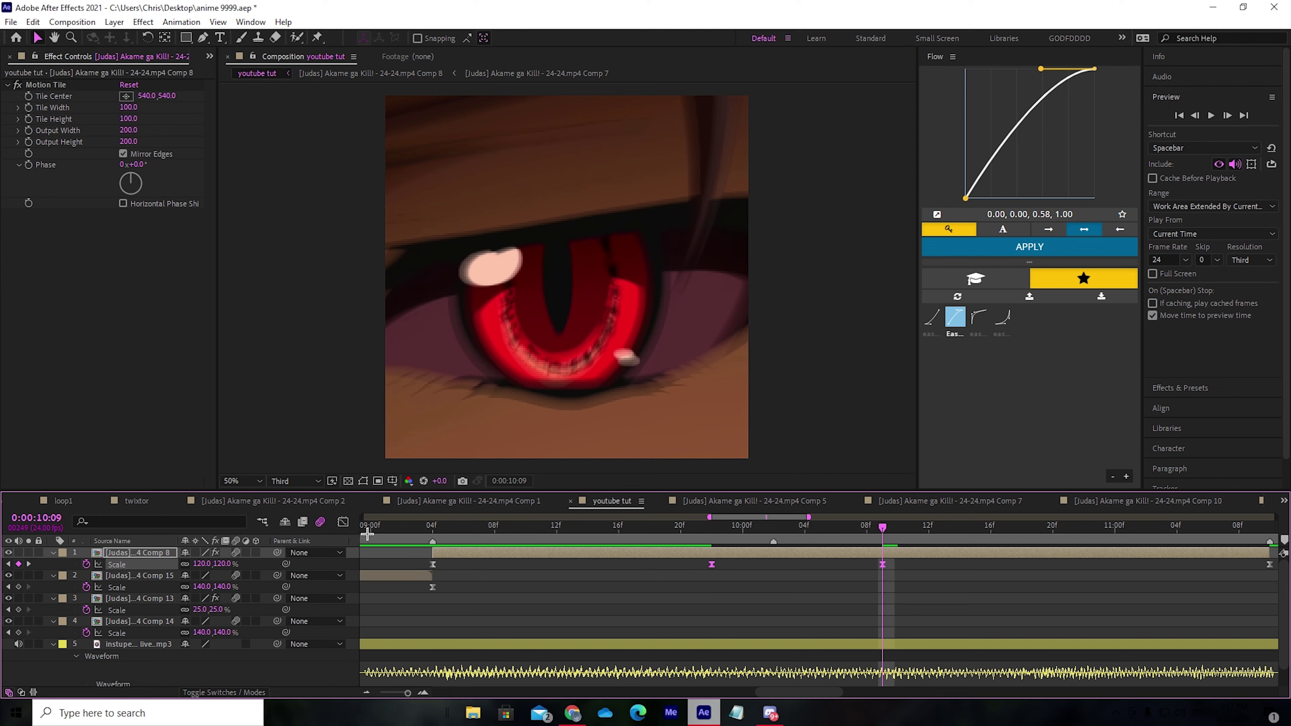
{"action": "left_click", "coordinate": [343, 521]}
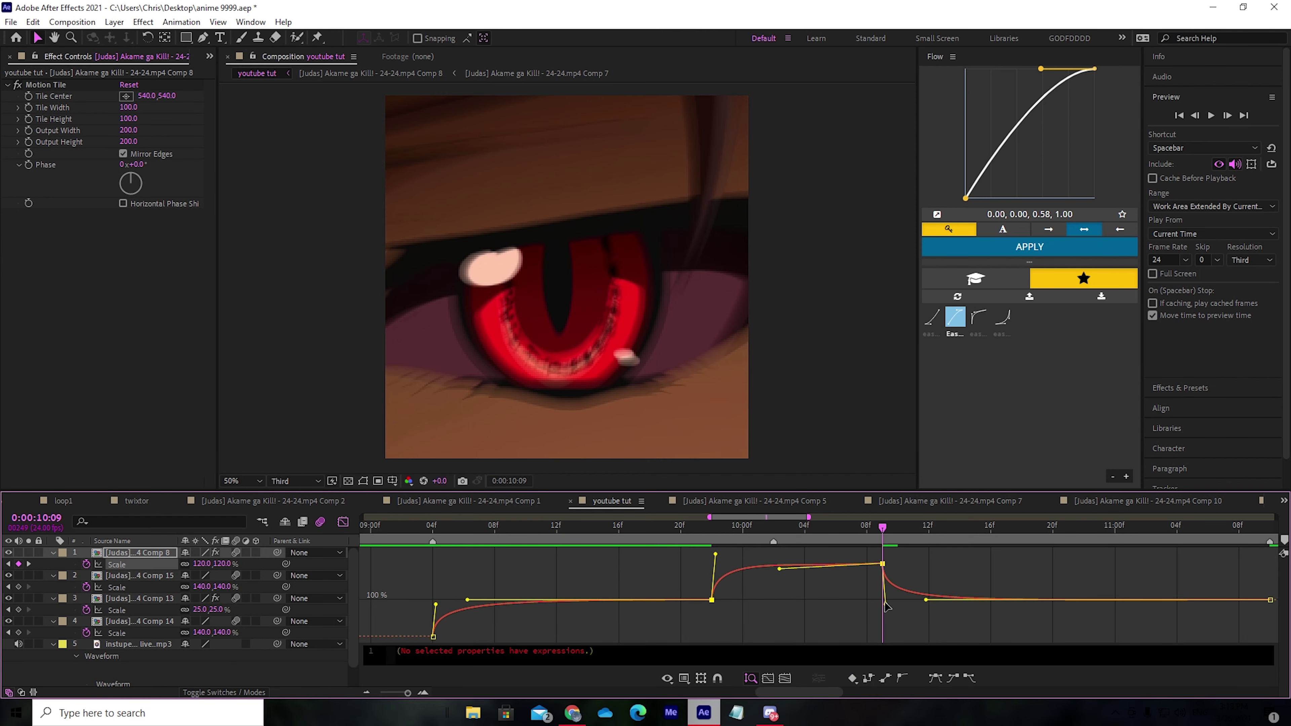
- Lower the fourth clip's outgoing scale handle at 0:00:09:22 for a gentler rise to 120%, and preview it
{"action": "left_click_drag", "start_coordinate": [887, 607], "coordinate": [889, 602]}
{"action": "left_click", "coordinate": [741, 598]}
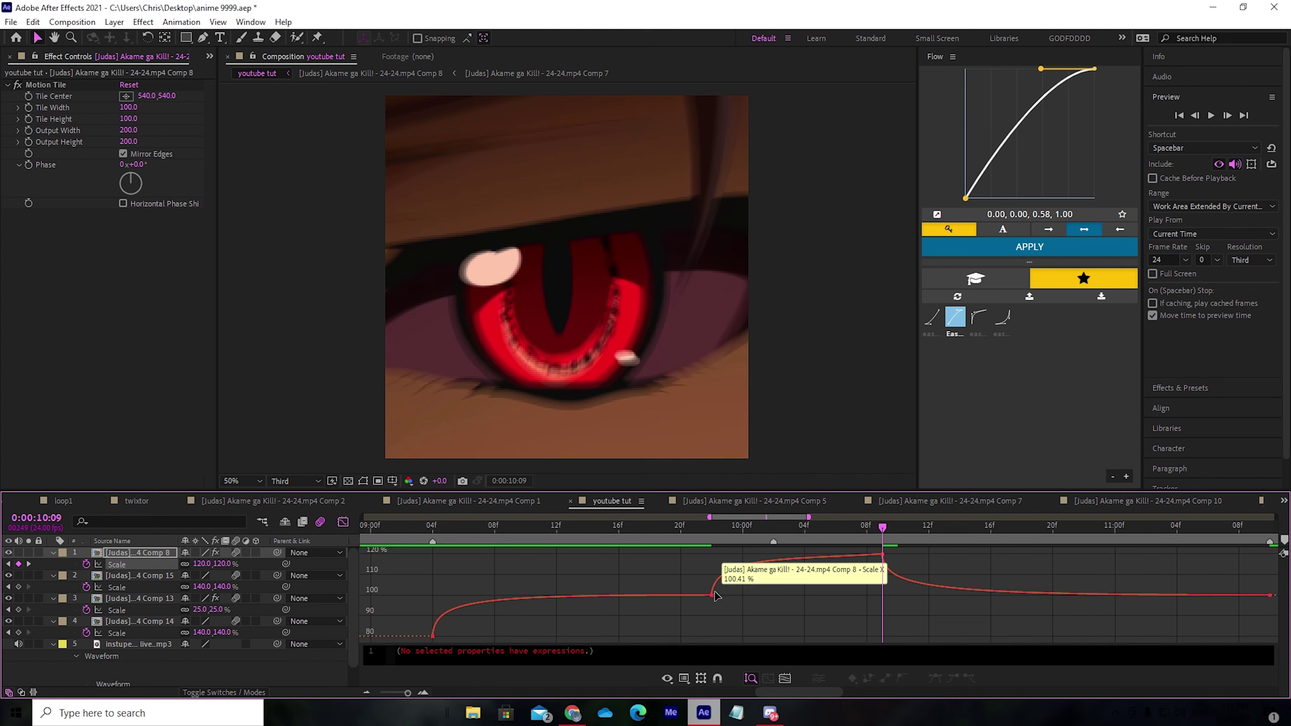
{"action": "left_click", "coordinate": [712, 596]}
{"action": "left_click_drag", "start_coordinate": [717, 556], "coordinate": [724, 584]}
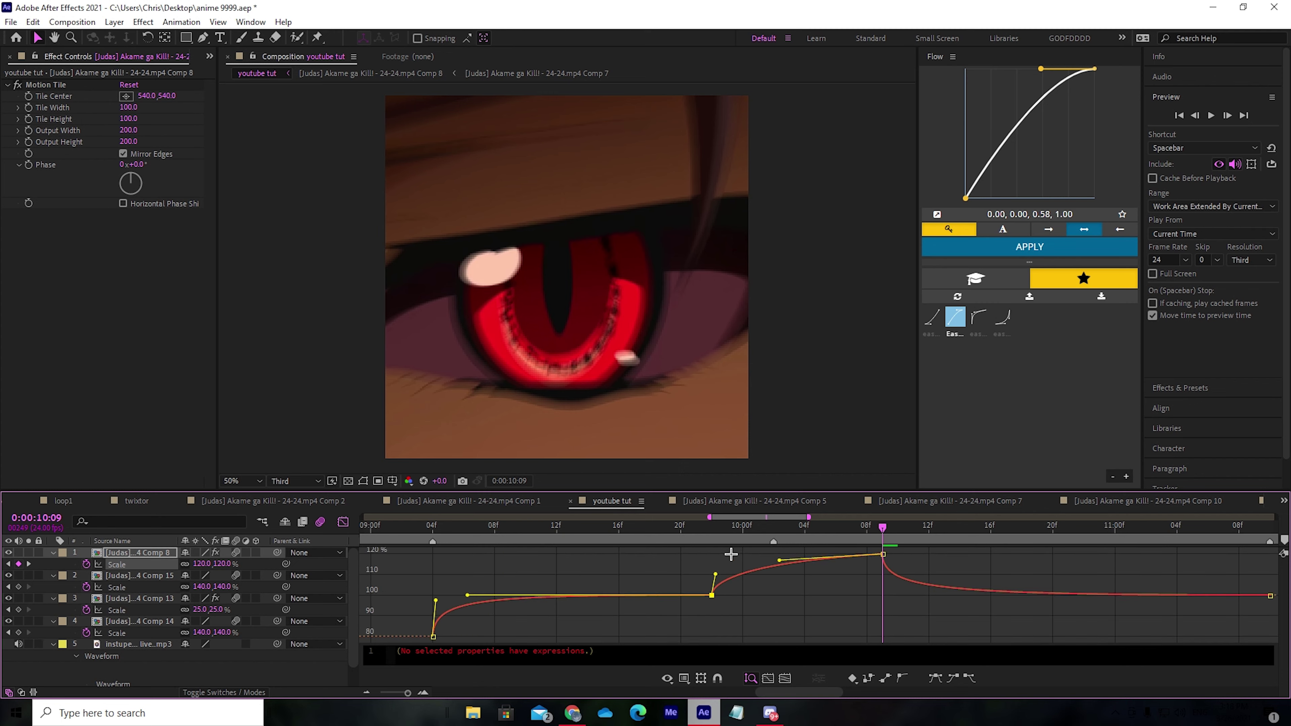
{"action": "key", "text": "space"}
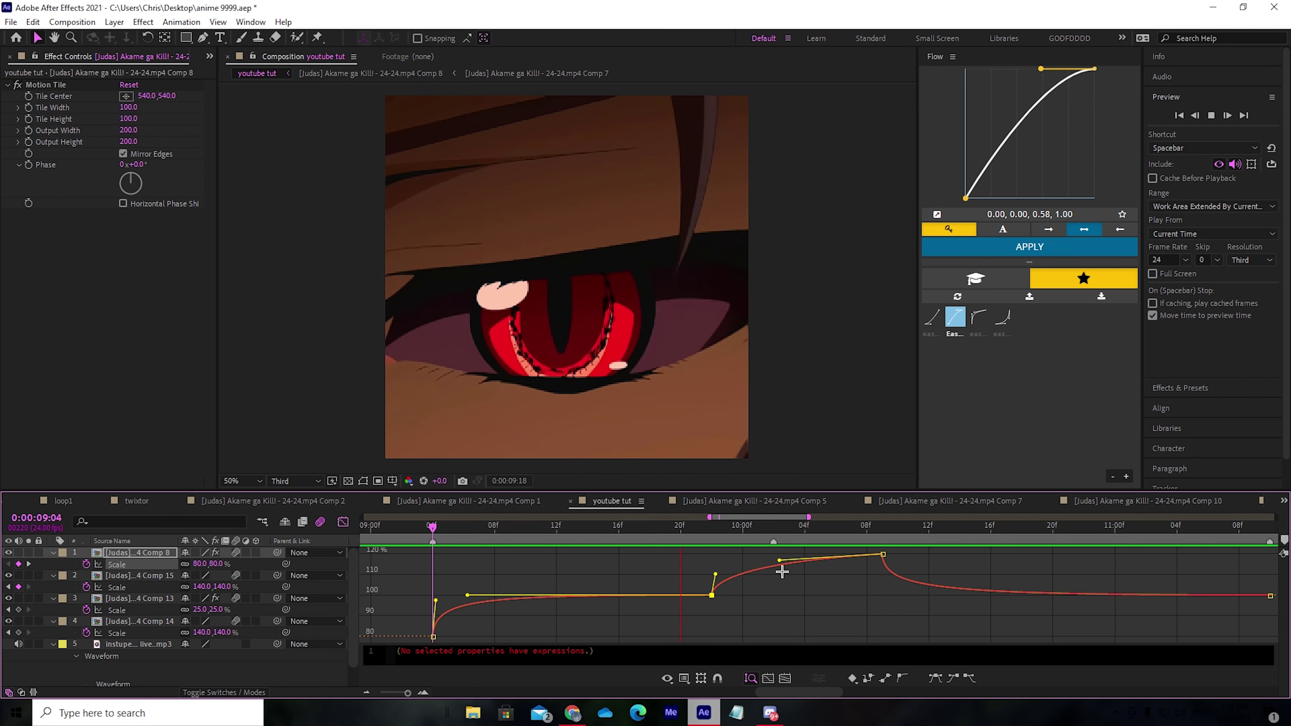
- Shorten the outgoing scale handle at 0:00:10:09 to soften the fourth clip's drop, and preview from 0:00:09:22
{"action": "left_click", "coordinate": [894, 562]}
{"action": "left_click", "coordinate": [883, 555]}
{"action": "left_click_drag", "start_coordinate": [886, 592], "coordinate": [886, 582]}
{"action": "key", "text": "space"}
{"action": "left_click_drag", "start_coordinate": [867, 538], "coordinate": [725, 569]}
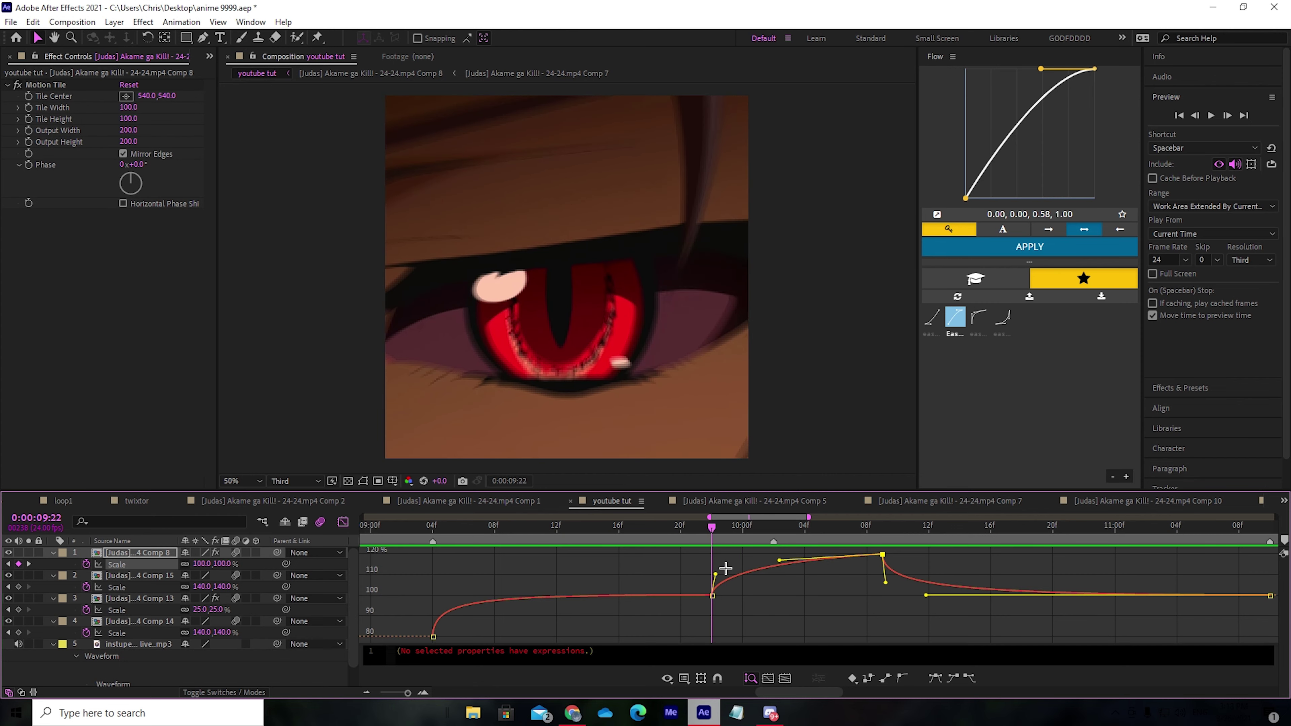
{"action": "key", "text": "space"}
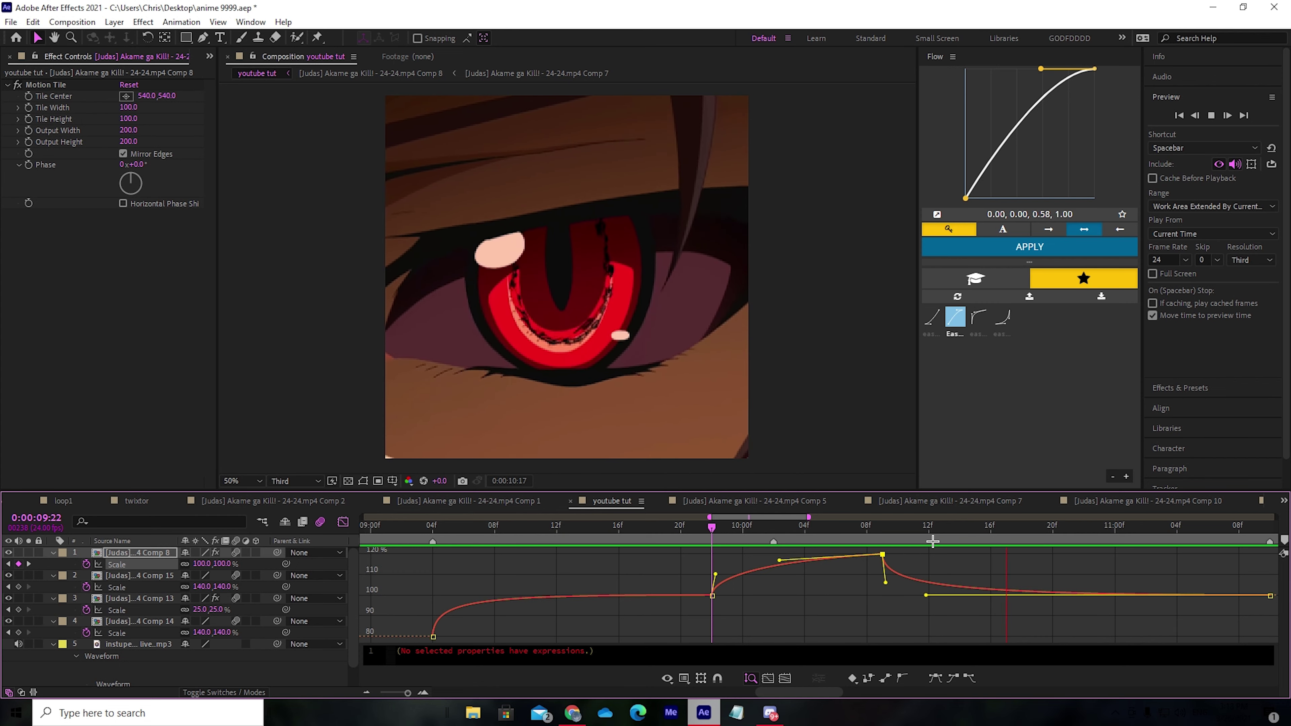
- Shorten the incoming ease of the fourth clip's last scale keyframe and play the drop from 0:00:10:09
{"action": "left_click_drag", "start_coordinate": [920, 544], "coordinate": [888, 548]}
{"action": "key", "text": "space"}
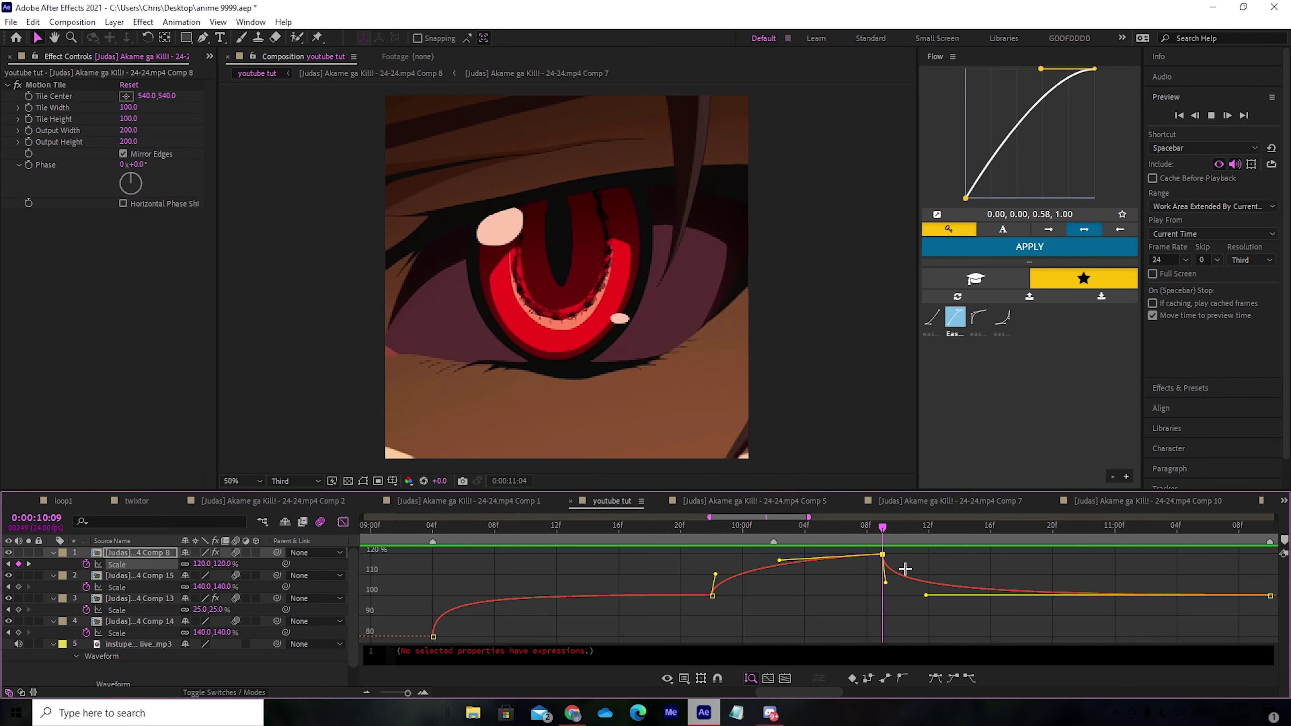
{"action": "left_click", "coordinate": [893, 542]}
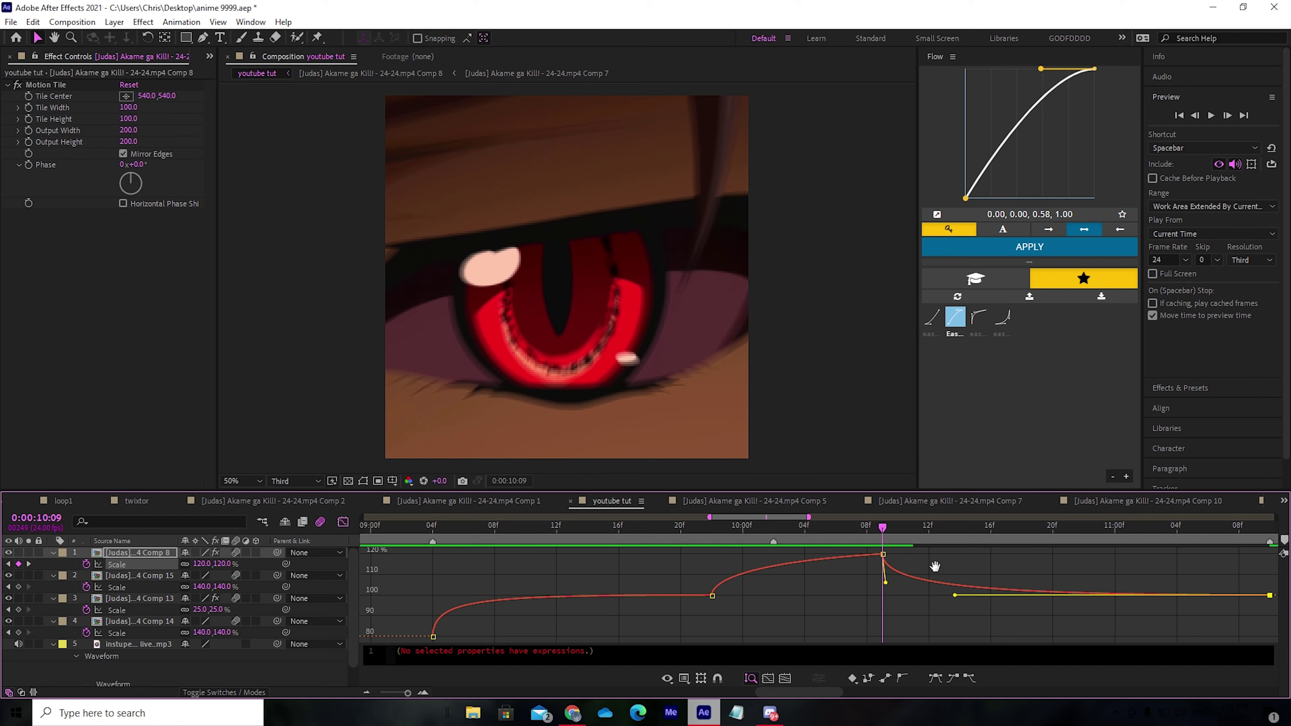
{"action": "key", "text": "space"}
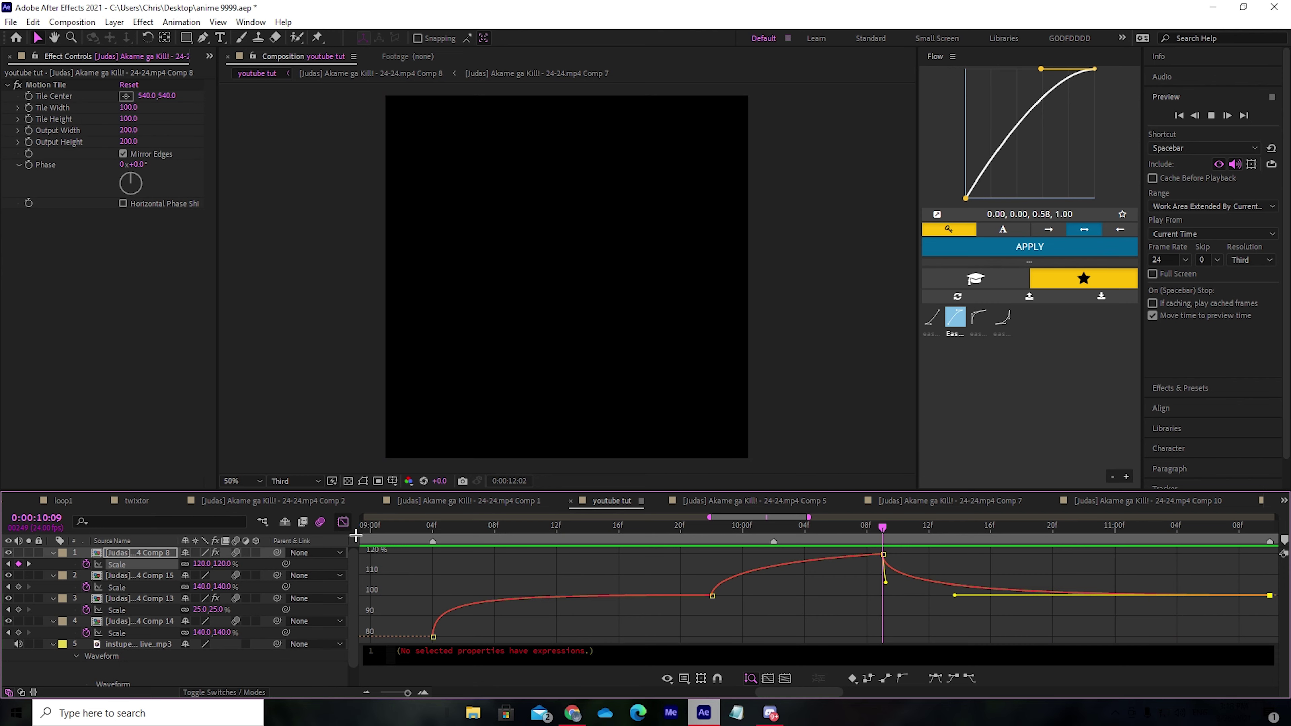
- Leave the graph editor, show the full timeline and play the edit from the start of the composition
{"action": "left_click", "coordinate": [343, 522]}
{"action": "left_click_drag", "start_coordinate": [778, 517], "coordinate": [1036, 518]}
{"action": "scroll", "coordinate": [827, 532], "scroll_direction": "left", "scroll_amount": 10}
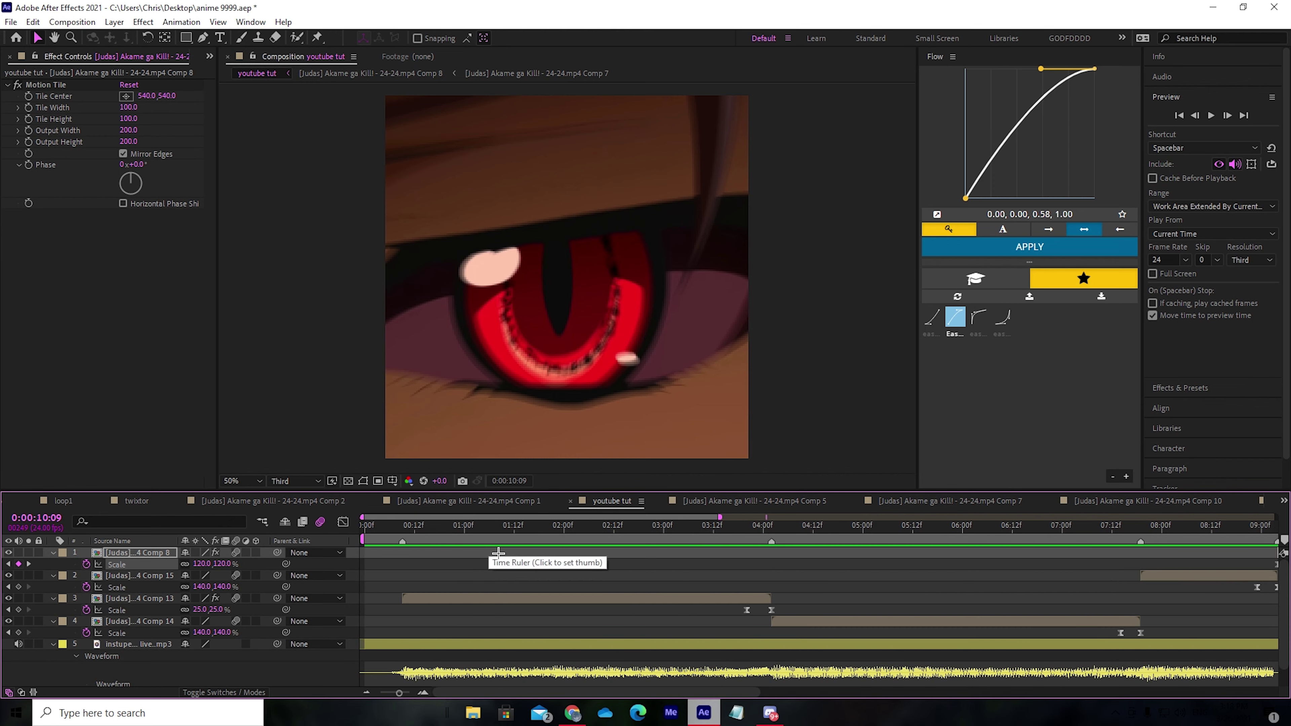
{"action": "left_click", "coordinate": [510, 576]}
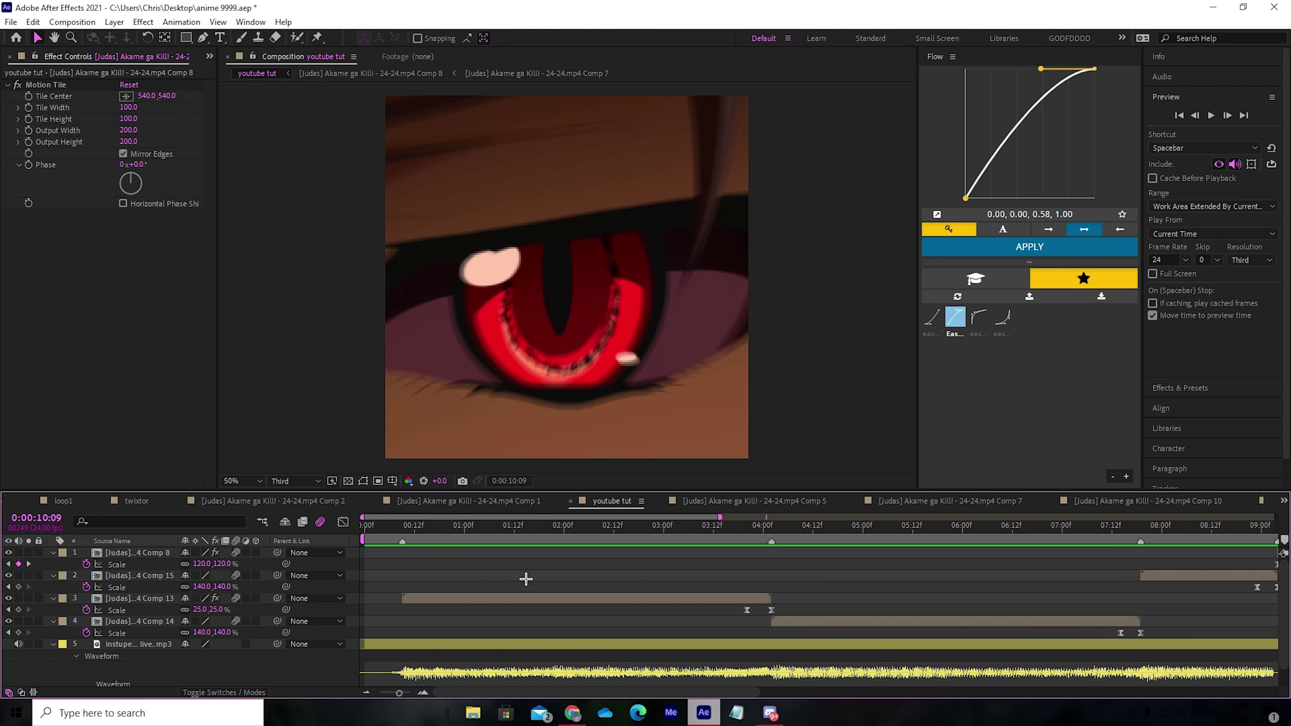
{"action": "left_click_drag", "start_coordinate": [721, 518], "coordinate": [1277, 521]}
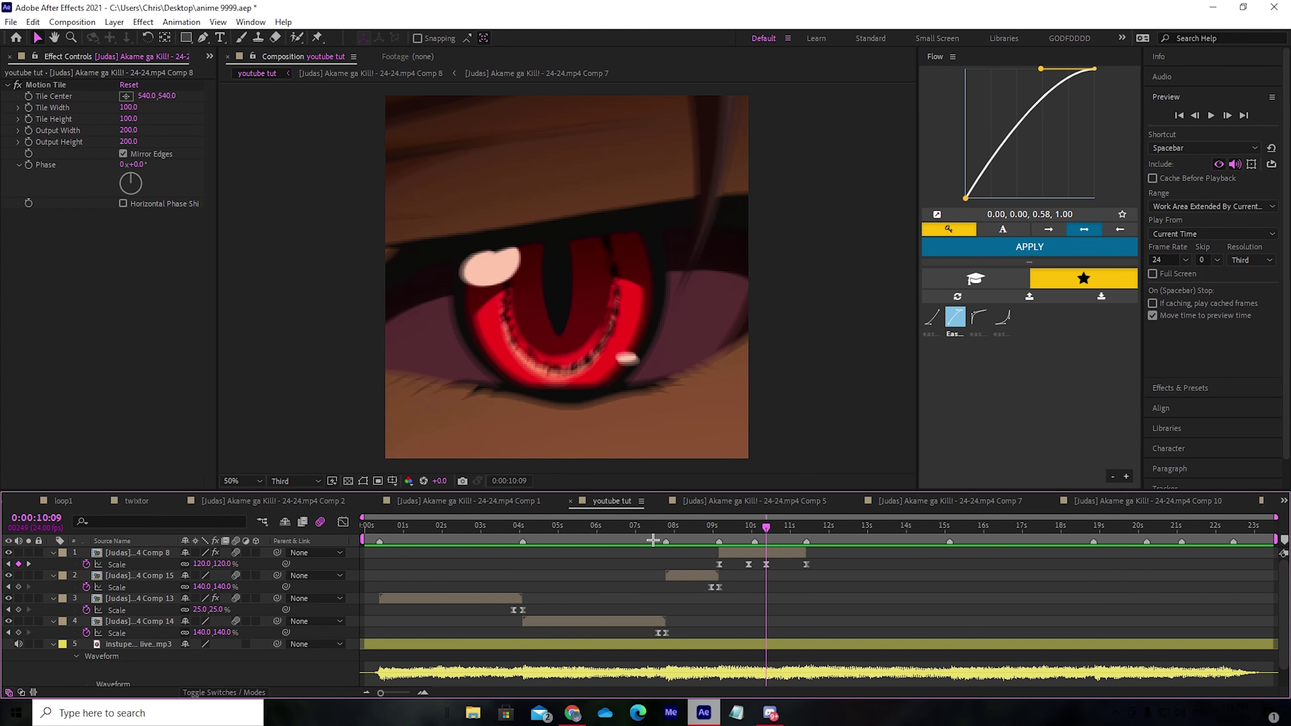
{"action": "left_click_drag", "start_coordinate": [447, 532], "coordinate": [367, 547]}
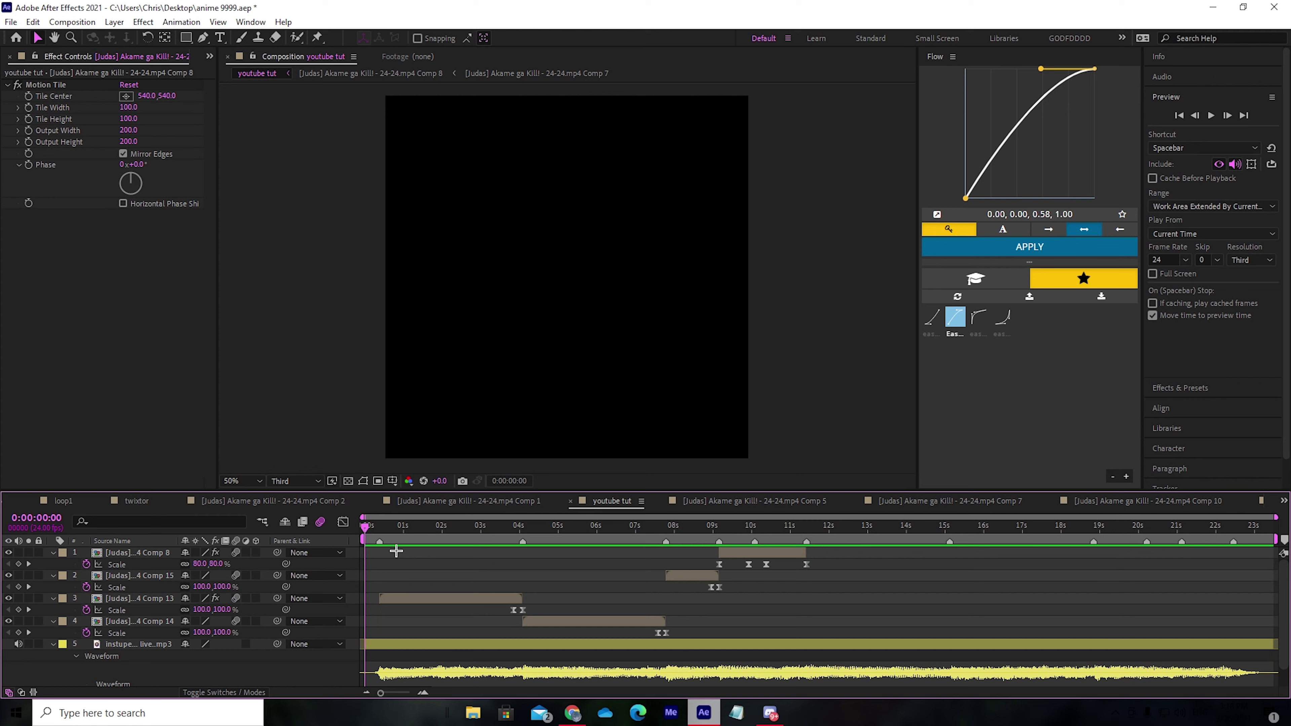
{"action": "key", "text": "space"}
{"action": "scroll", "coordinate": [515, 636], "scroll_direction": "down", "scroll_amount": 1}
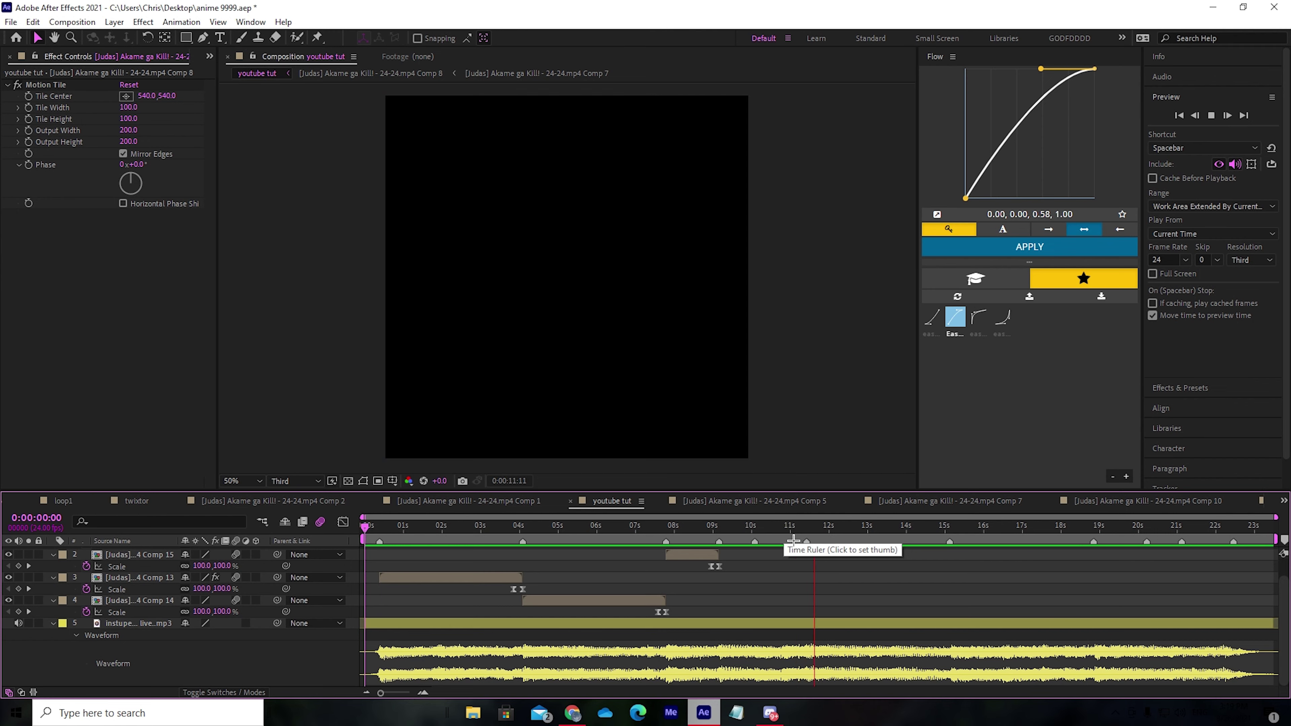
{"action": "key", "text": "space"}
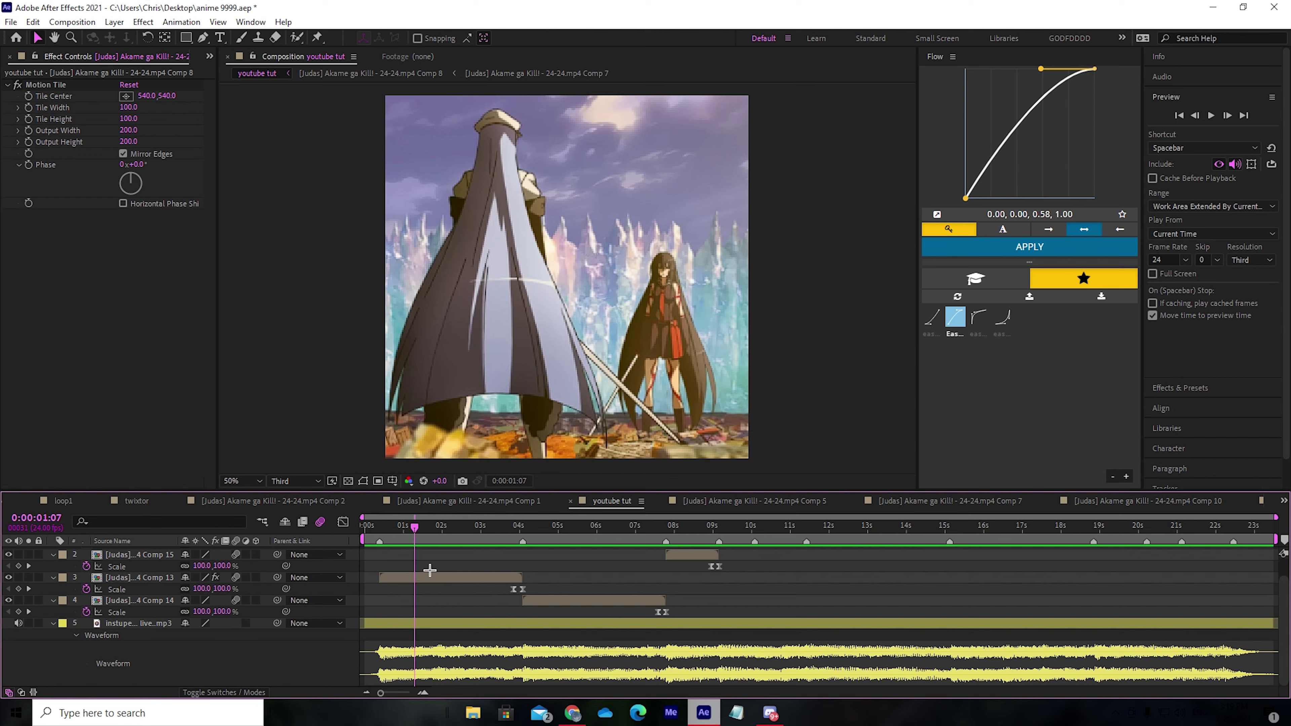
- Add an adjustment layer above the first clip and trim its start to 0:00:00:09, deleting the earlier piece
{"action": "left_click_drag", "start_coordinate": [405, 529], "coordinate": [380, 530]}
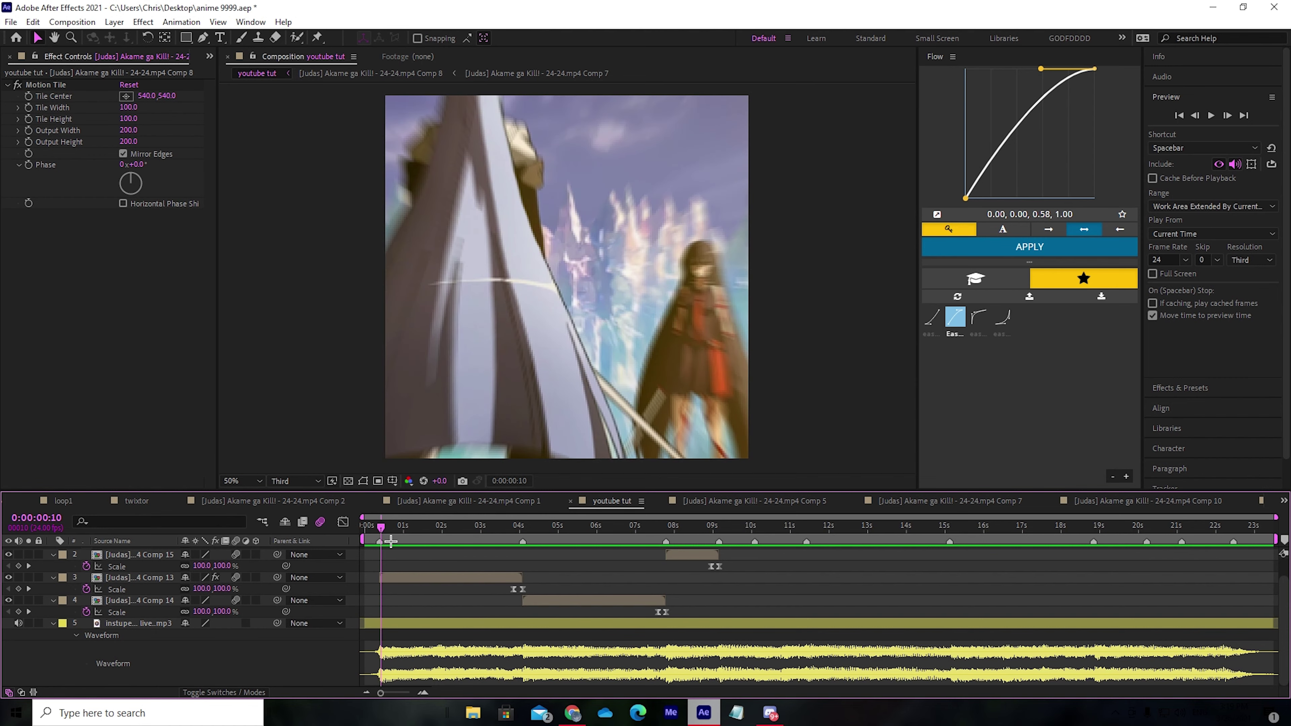
{"action": "left_click", "coordinate": [398, 581]}
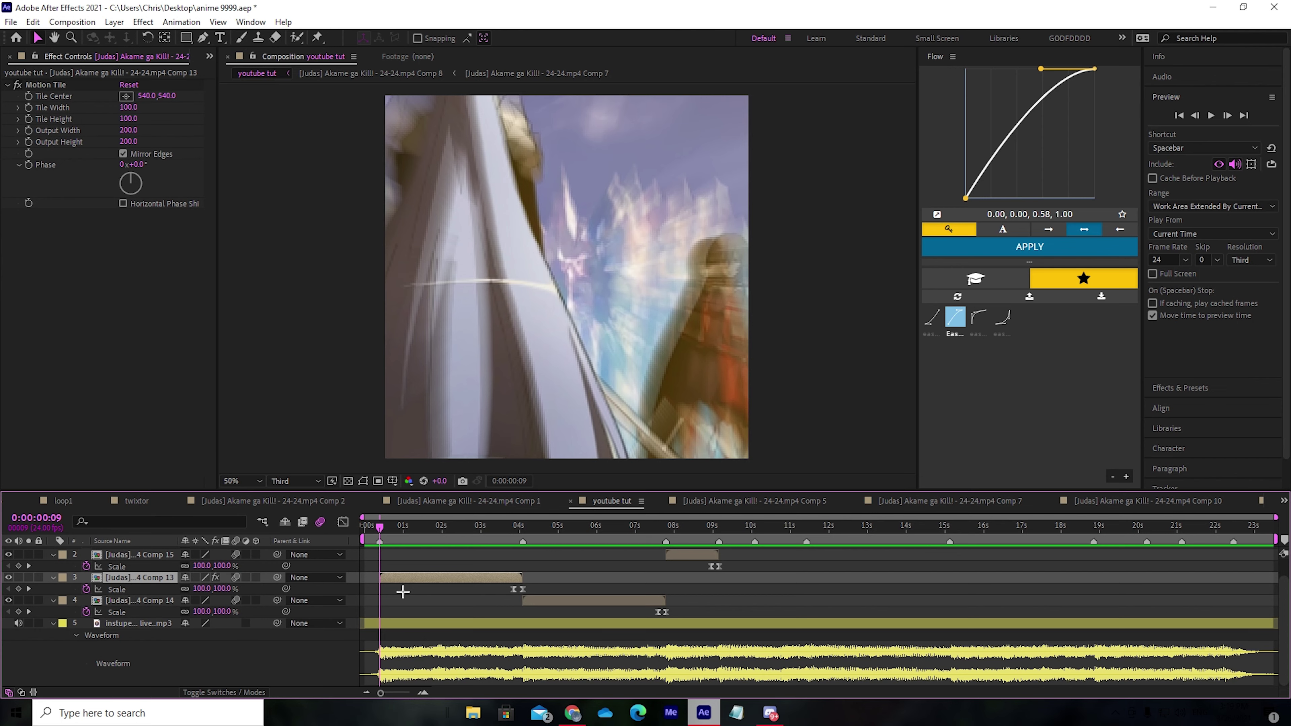
{"action": "key", "text": "ctrl+alt+y"}
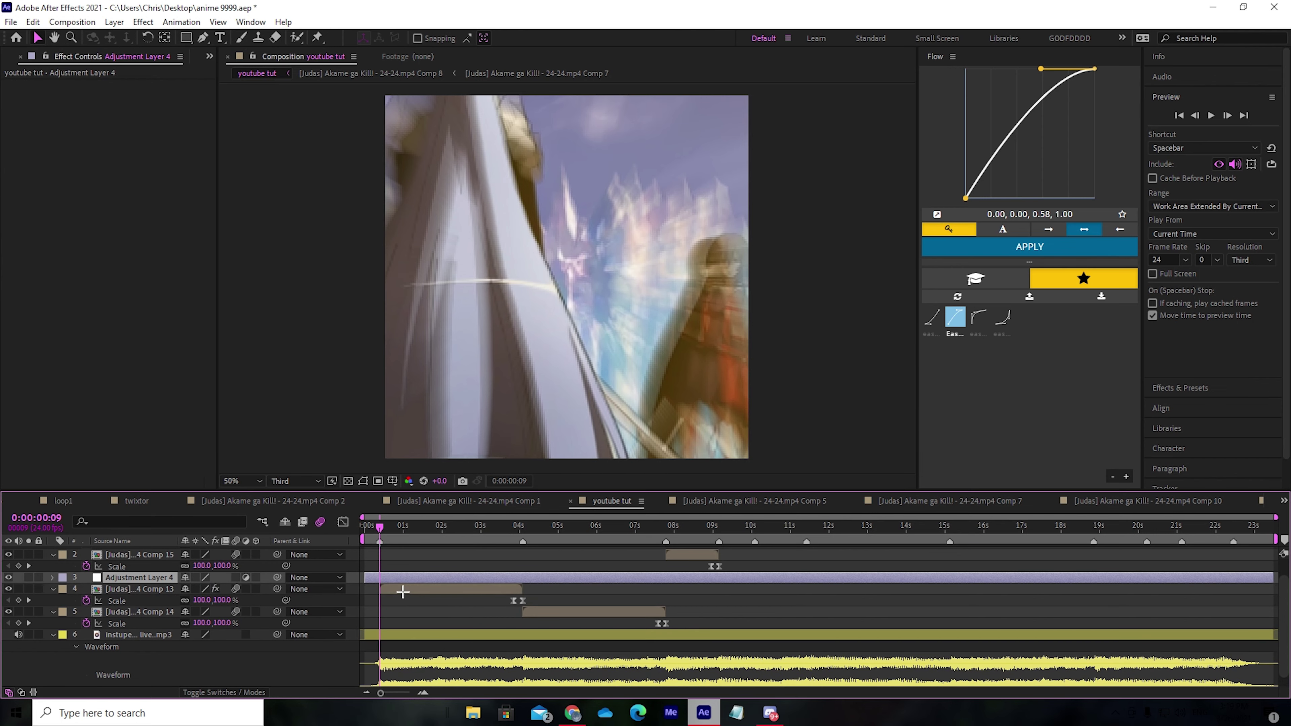
{"action": "key", "text": "ctrl+shift+d"}
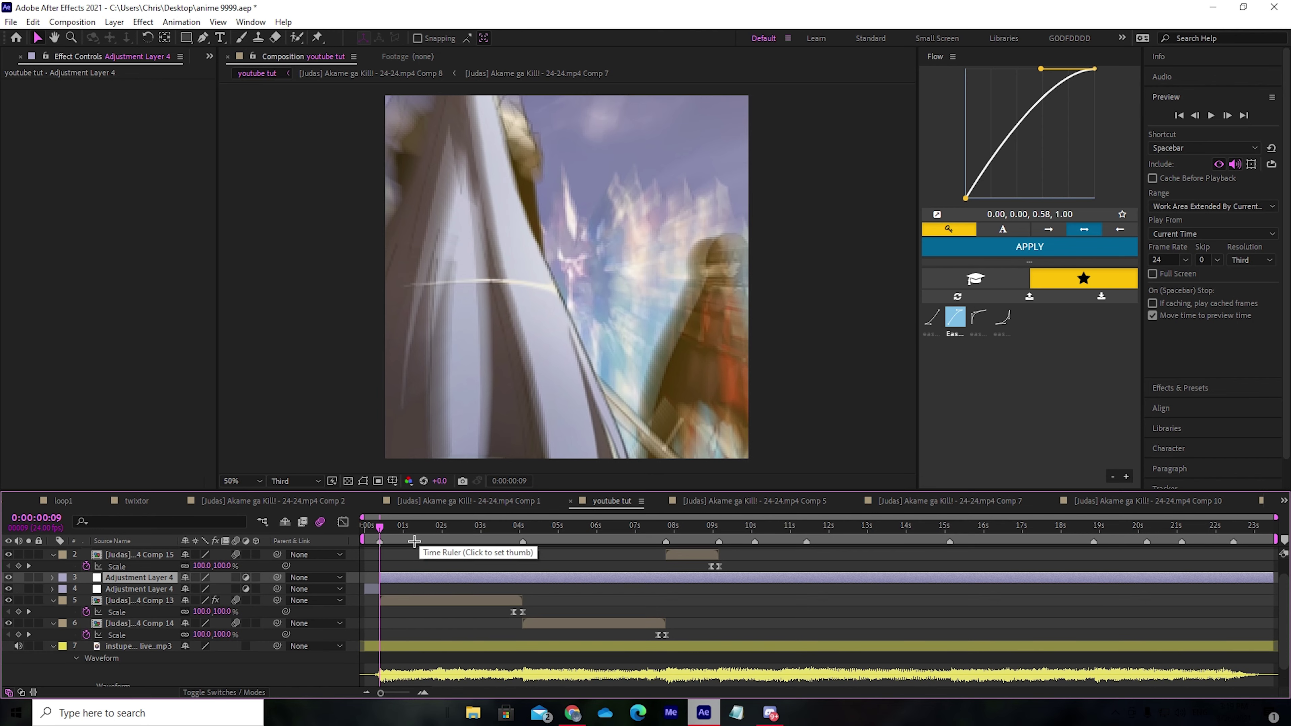
{"action": "left_click", "coordinate": [374, 589]}
{"action": "key", "text": "Delete"}
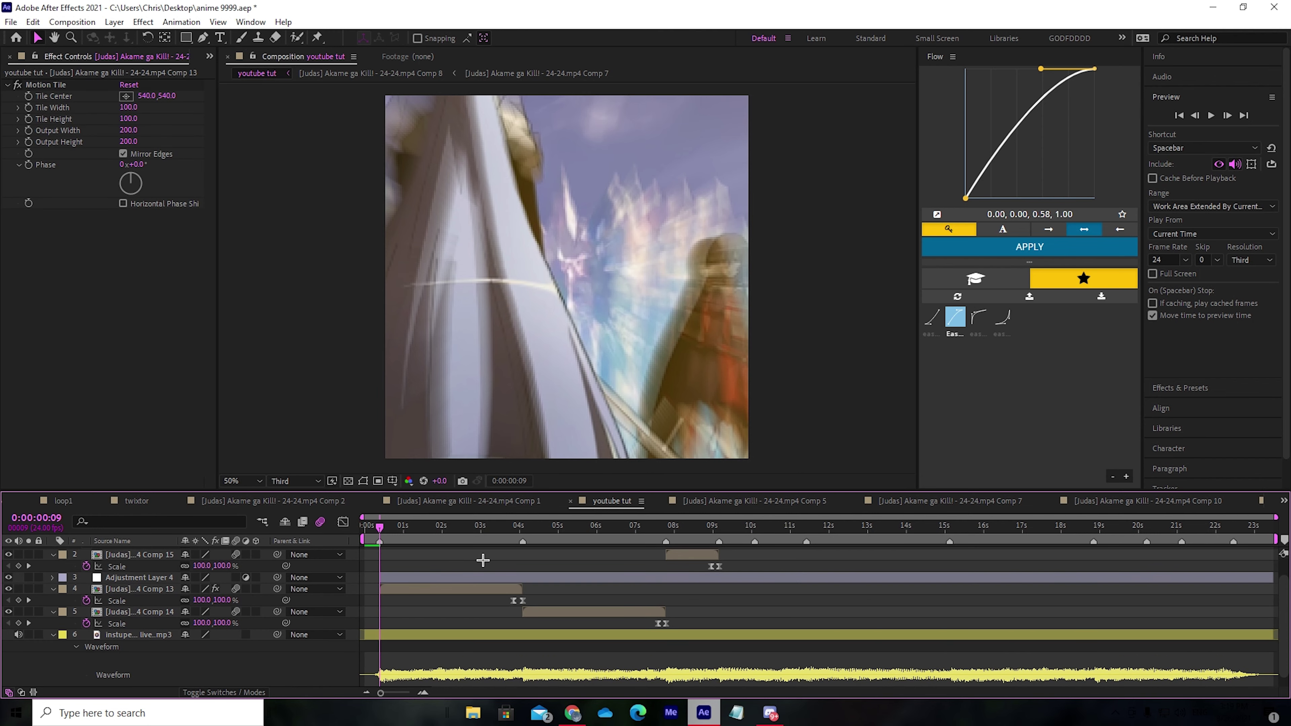
- Split the adjustment layer at 0:00:00:15, six frames after its start, and delete the remainder
{"action": "left_click", "coordinate": [421, 581]}
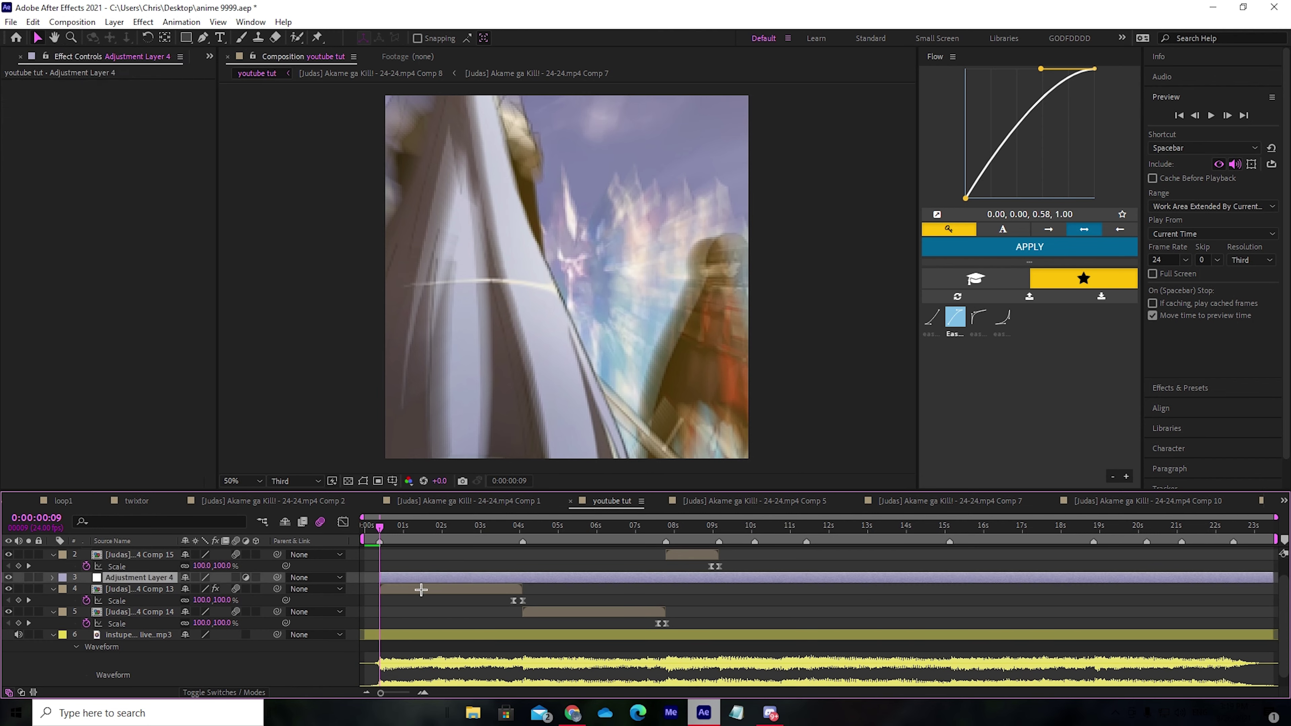
{"action": "left_click", "coordinate": [1239, 127]}
{"action": "left_click", "coordinate": [1239, 127]}
{"action": "left_click", "coordinate": [1239, 127]}
{"action": "left_click", "coordinate": [1239, 128]}
{"action": "left_click", "coordinate": [1239, 128]}
{"action": "left_click", "coordinate": [1239, 128]}
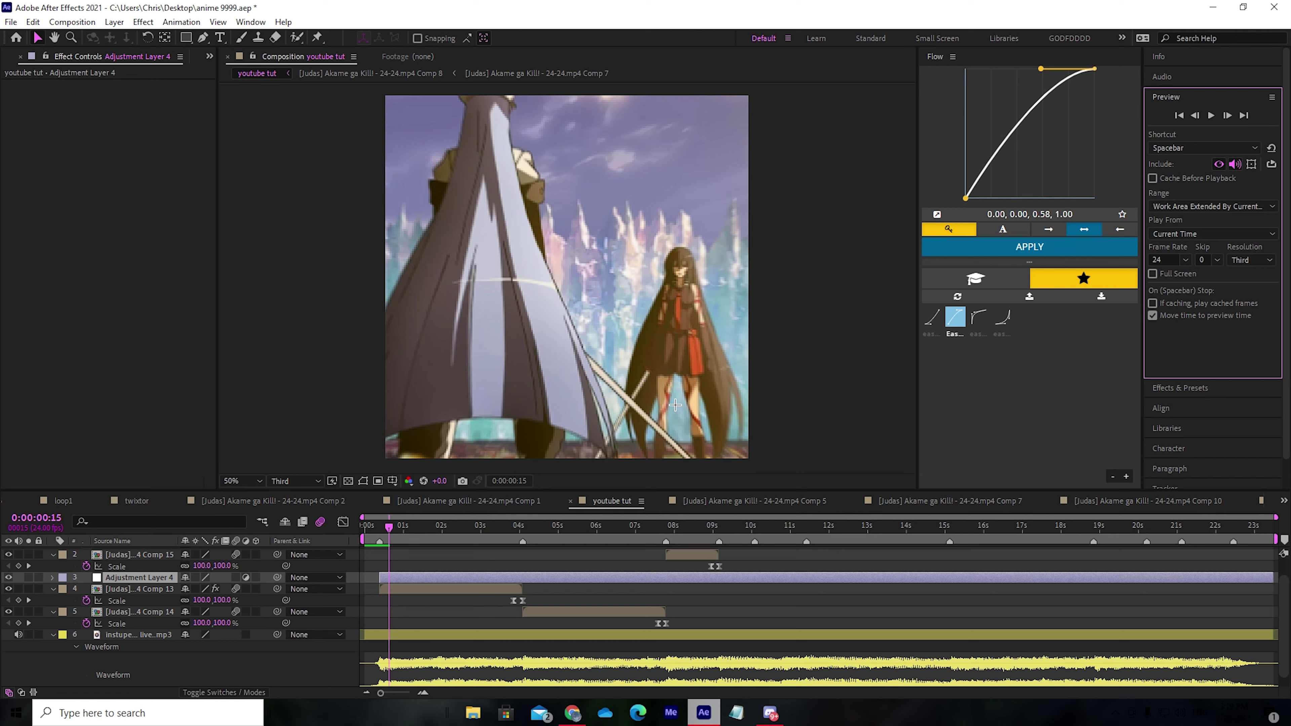
{"action": "key", "text": "="}
{"action": "left_click_drag", "start_coordinate": [835, 518], "coordinate": [557, 566]}
{"action": "key", "text": "ctrl+shift+d"}
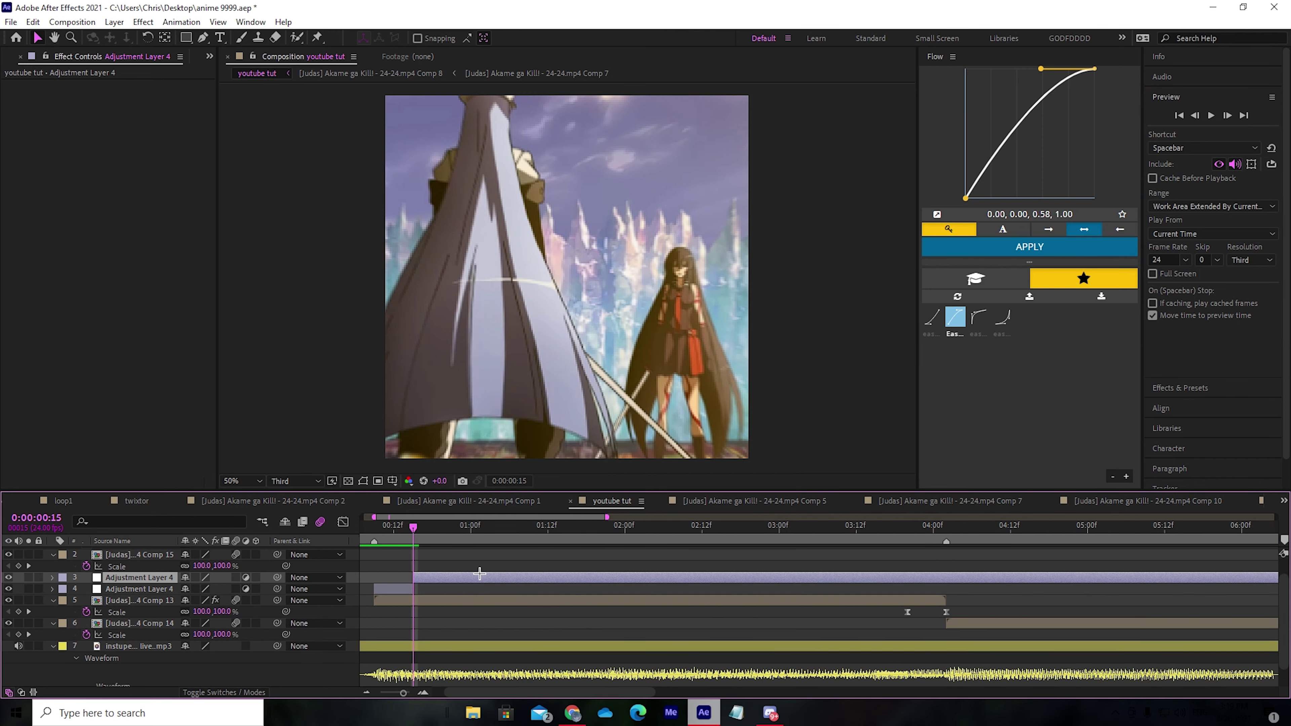
{"action": "key", "text": "Delete"}
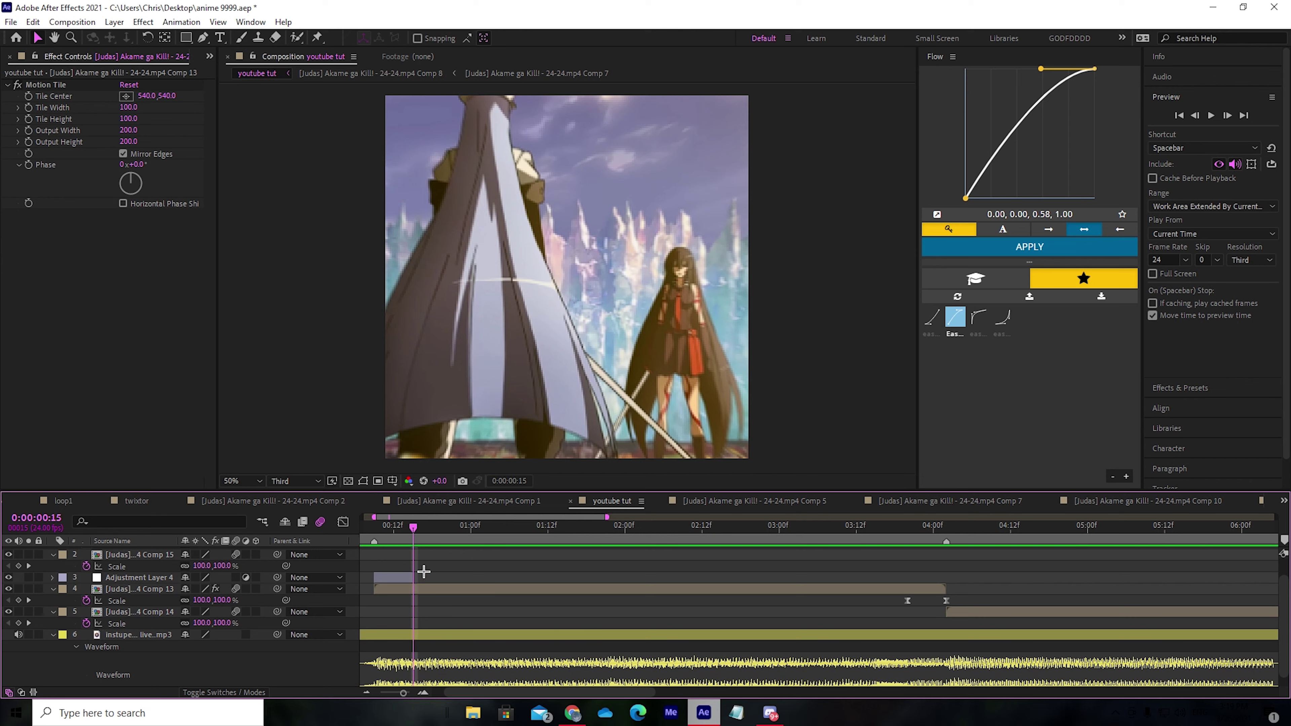
- Apply the BCC Lens Blur OBS effect to the short adjustment layer, with the playhead at 0:00:00:09
{"action": "left_click", "coordinate": [377, 529]}
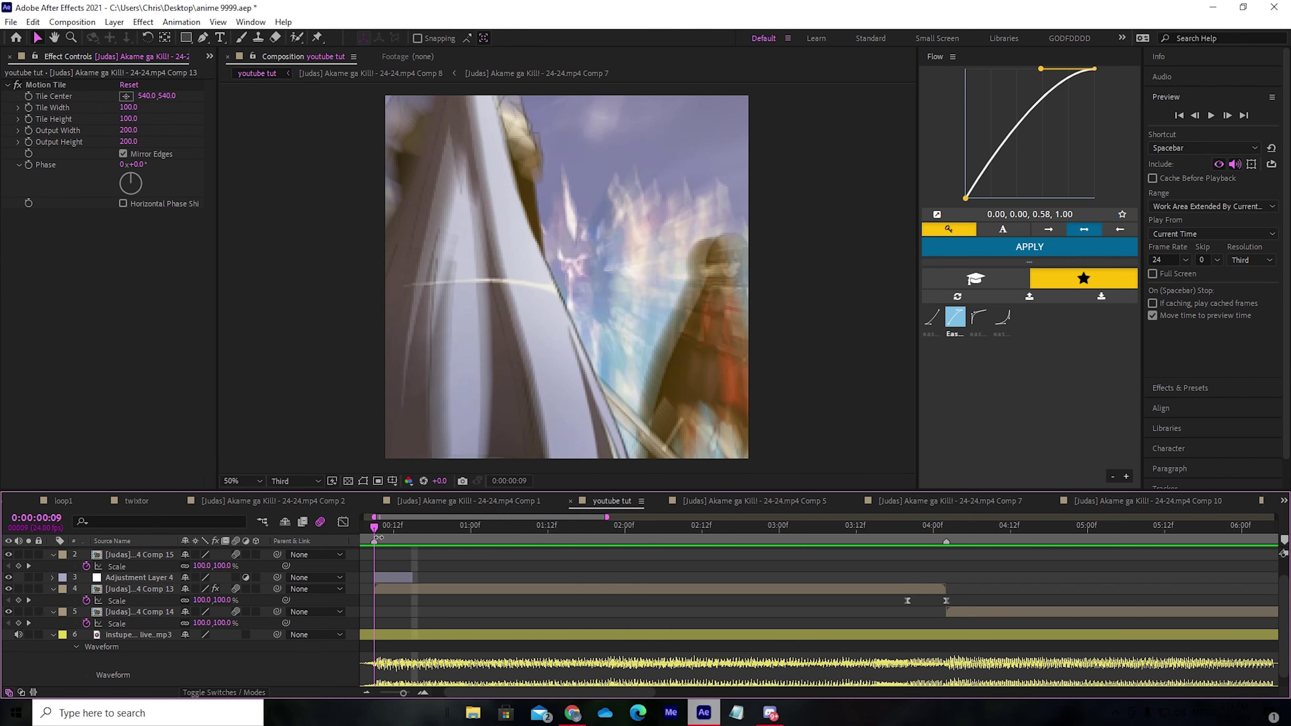
{"action": "key", "text": "ctrl+Up"}
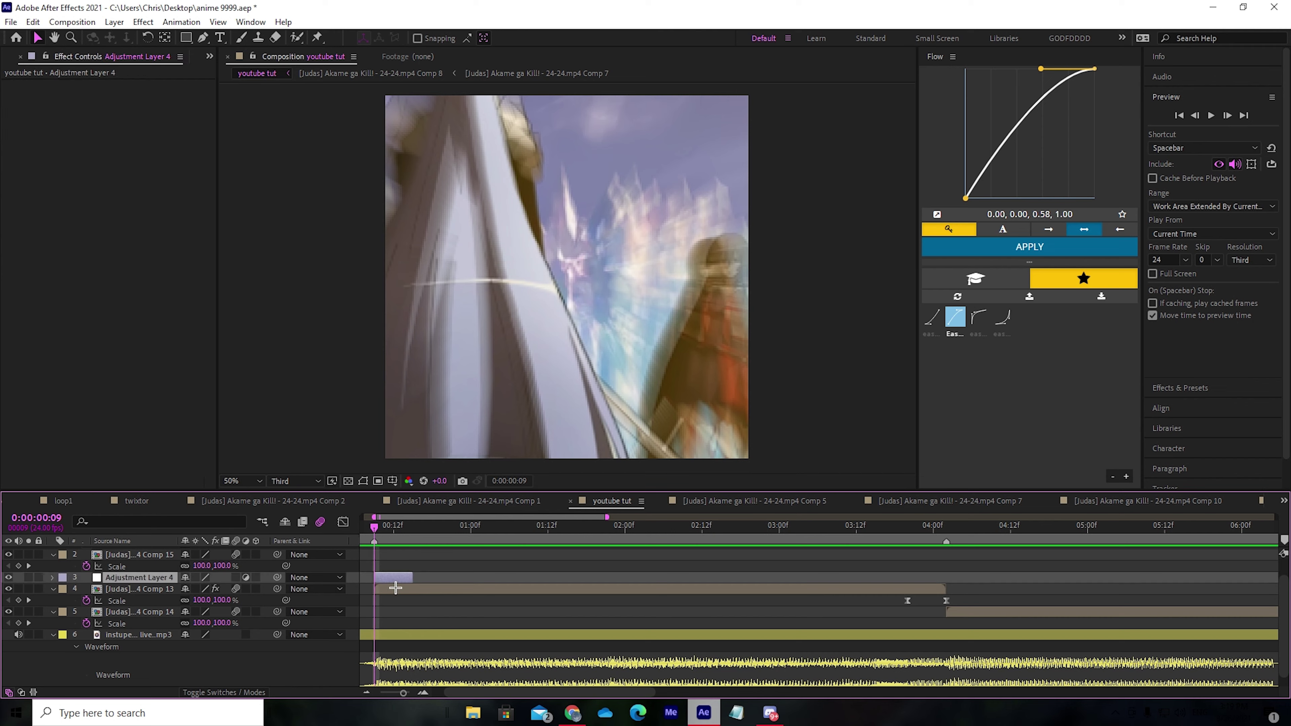
{"action": "key", "text": "ctrl+space"}
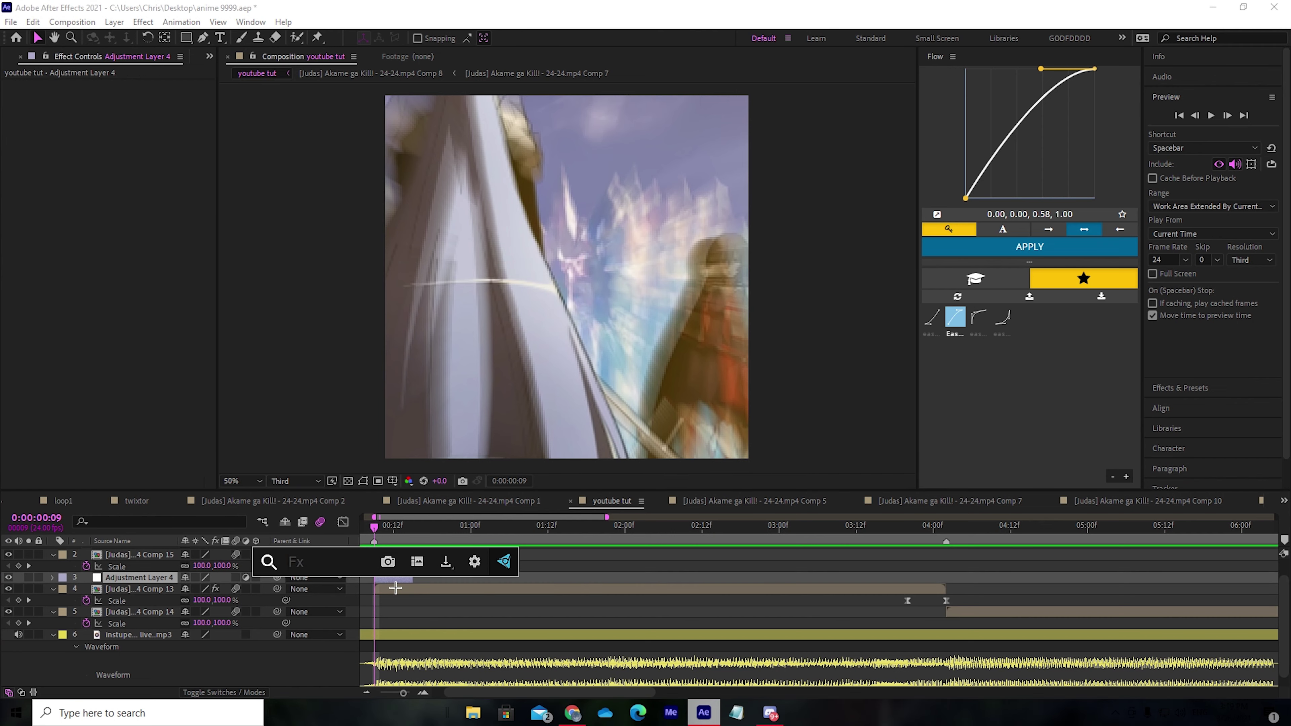
{"action": "type", "text": "bcc"}
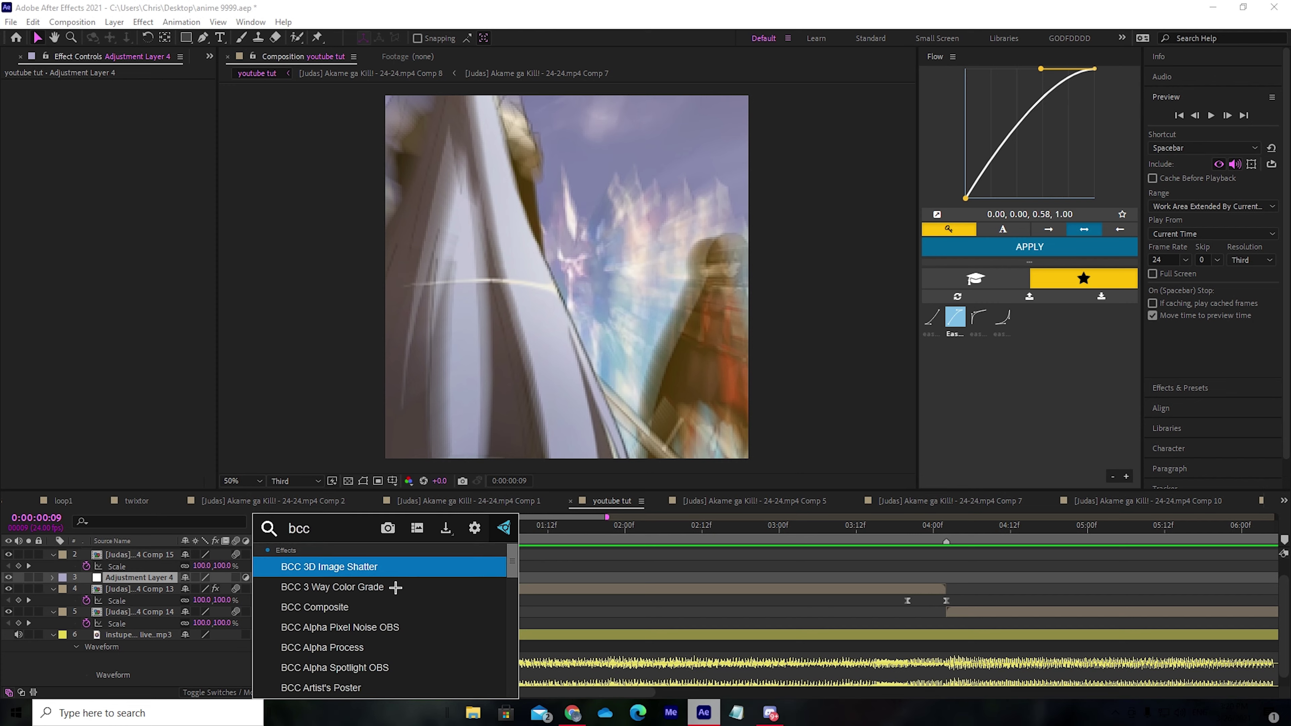
{"action": "type", "text": " lens"}
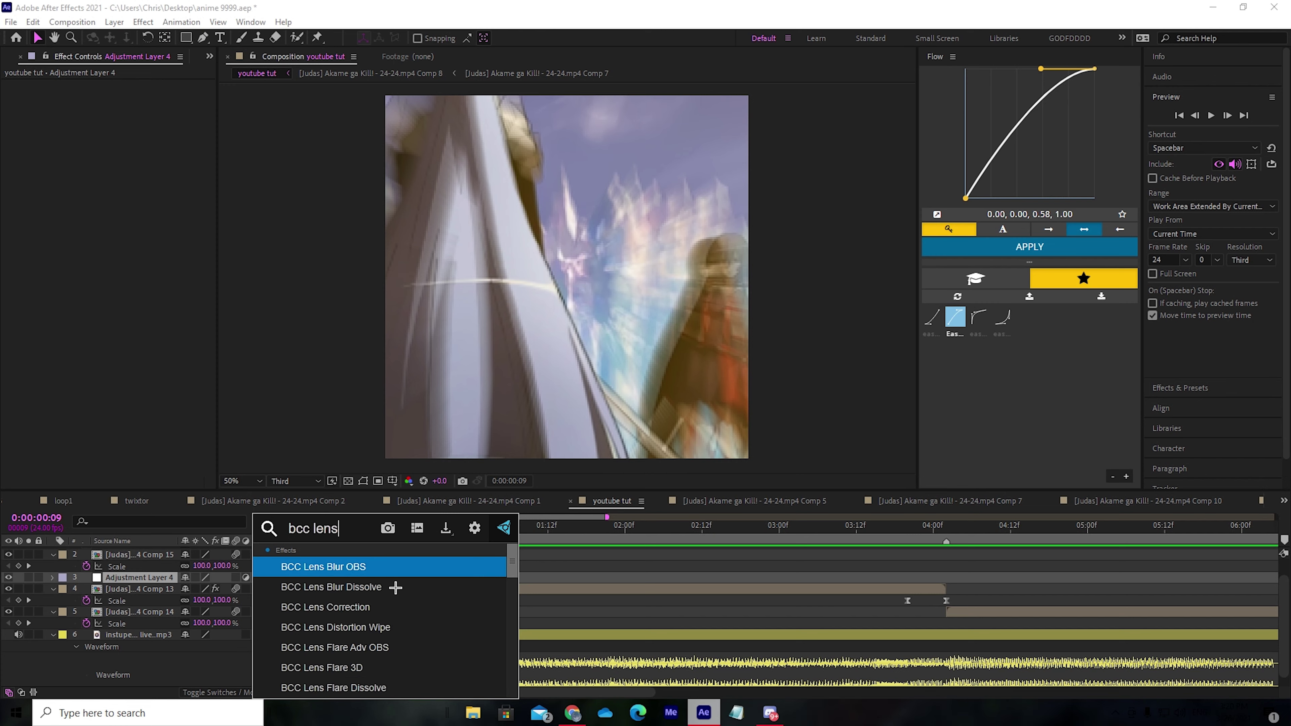
{"action": "left_click", "coordinate": [395, 569]}
- Set the lens blur's Gamma to 1000 and its Iris Scale to 28
{"action": "left_click", "coordinate": [134, 209]}
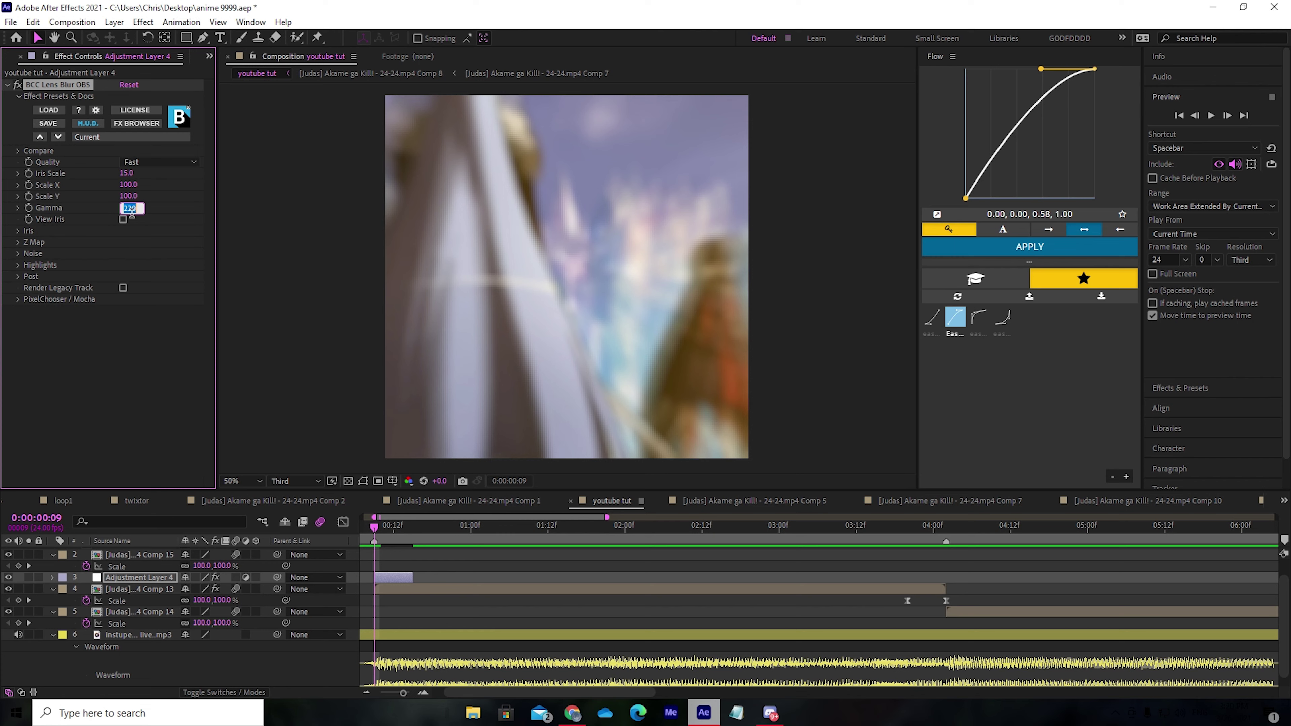
{"action": "key", "text": "Return"}
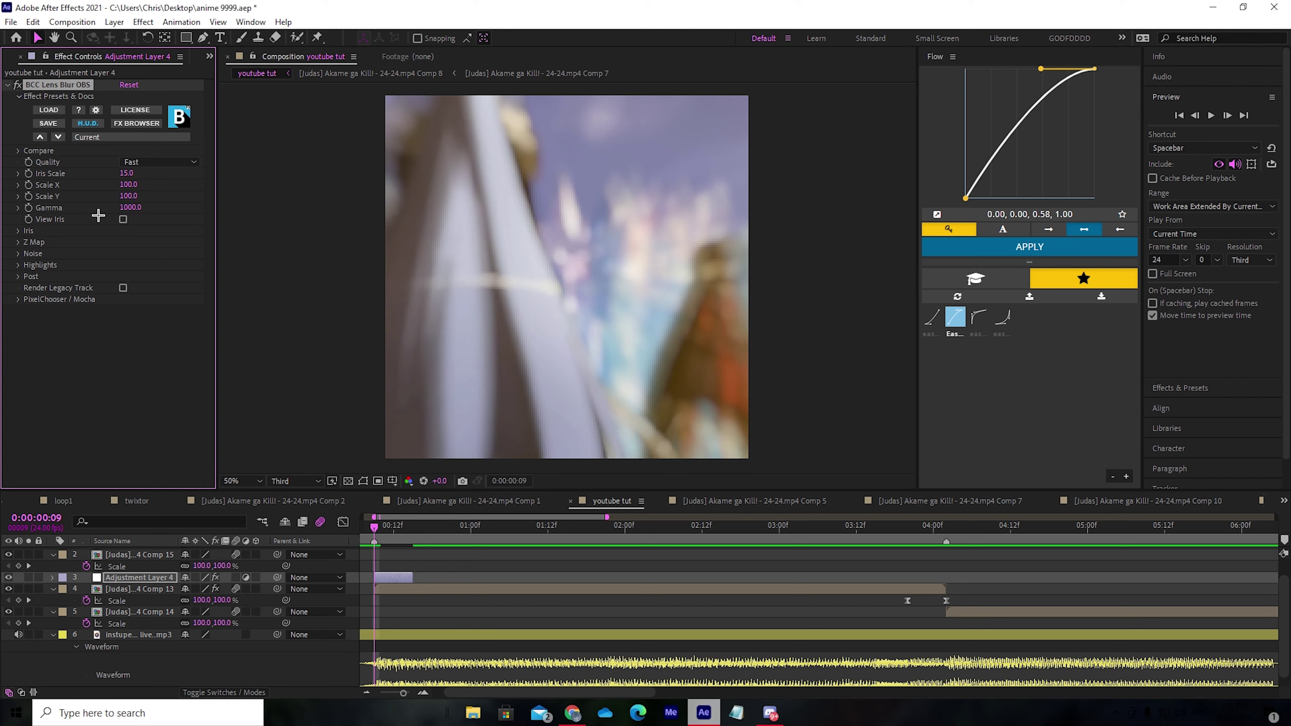
{"action": "left_click", "coordinate": [130, 175]}
{"action": "type", "text": "28"}
{"action": "key", "text": "Return"}
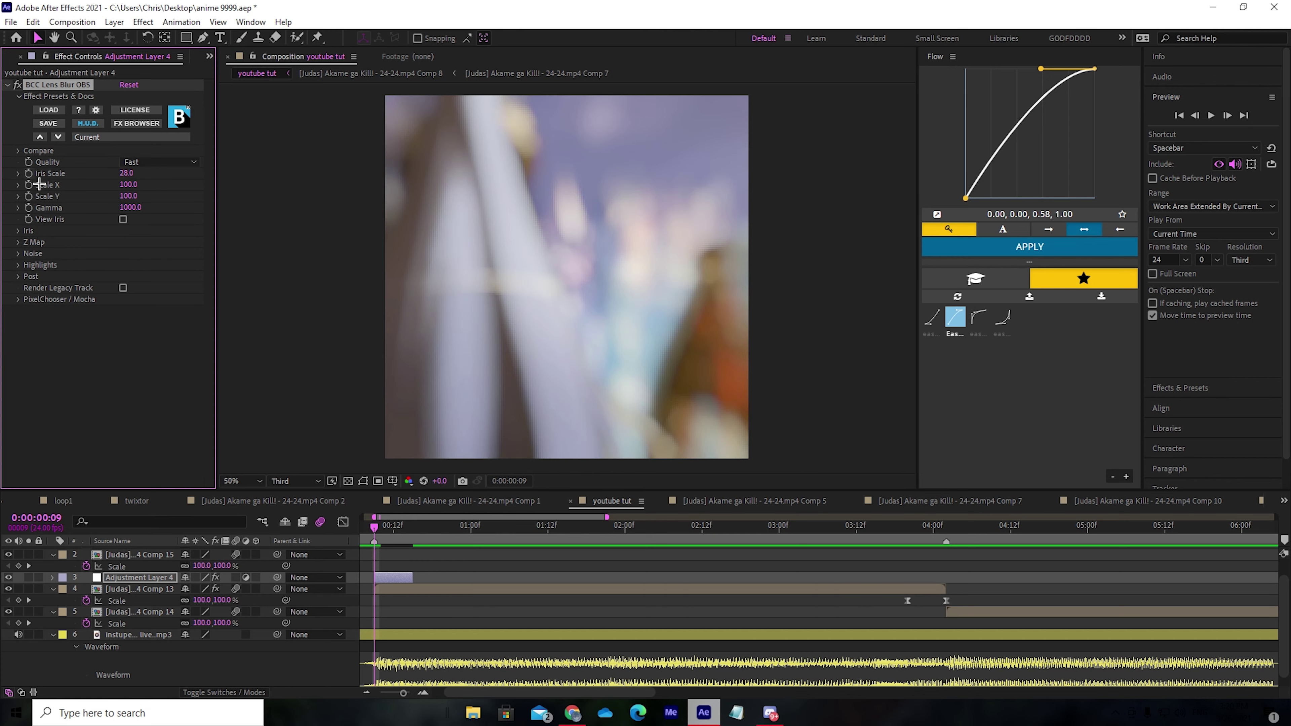
- Keyframe the blur's Iris Scale from 28 at 0:00:00:09 to 0 at 0:00:00:15 and ease both keyframes
{"action": "key", "text": "u"}
{"action": "key", "text": "Page_Down"}
{"action": "key", "text": "Page_Down"}
{"action": "key", "text": "Page_Down"}
{"action": "key", "text": "Page_Down"}
{"action": "key", "text": "Page_Down"}
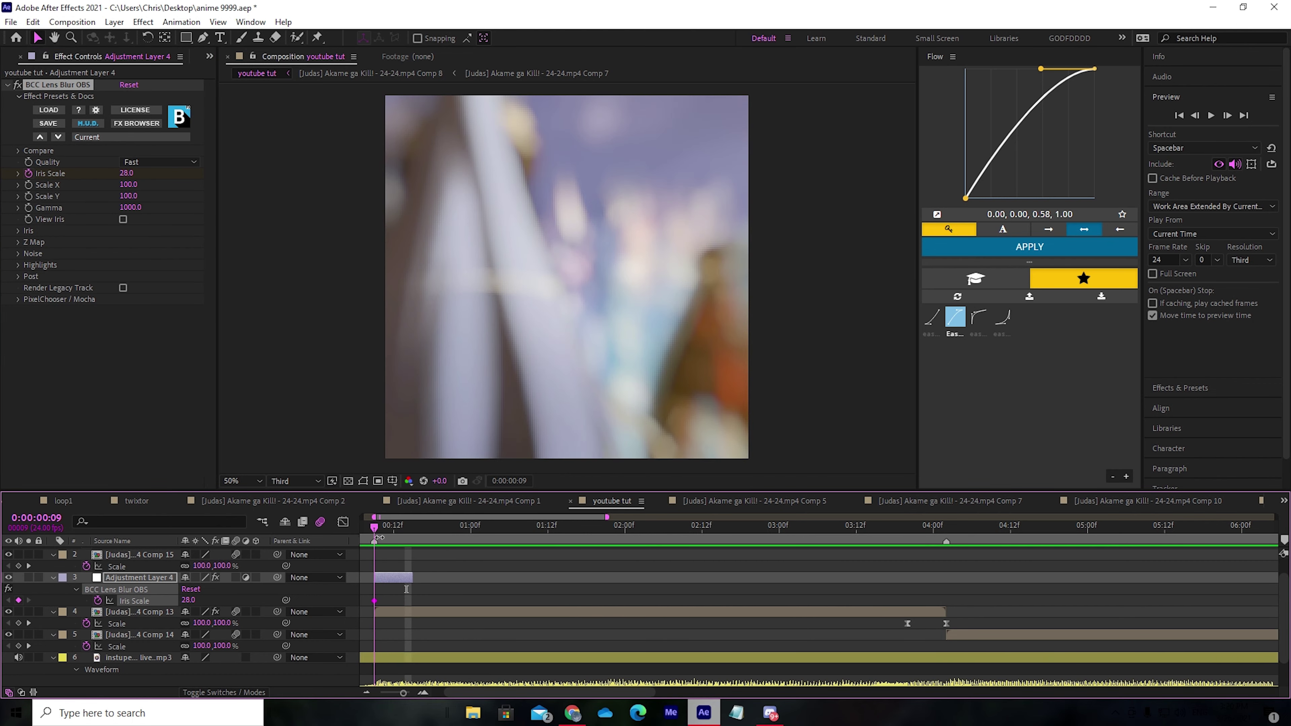
{"action": "key", "text": "Page_Down"}
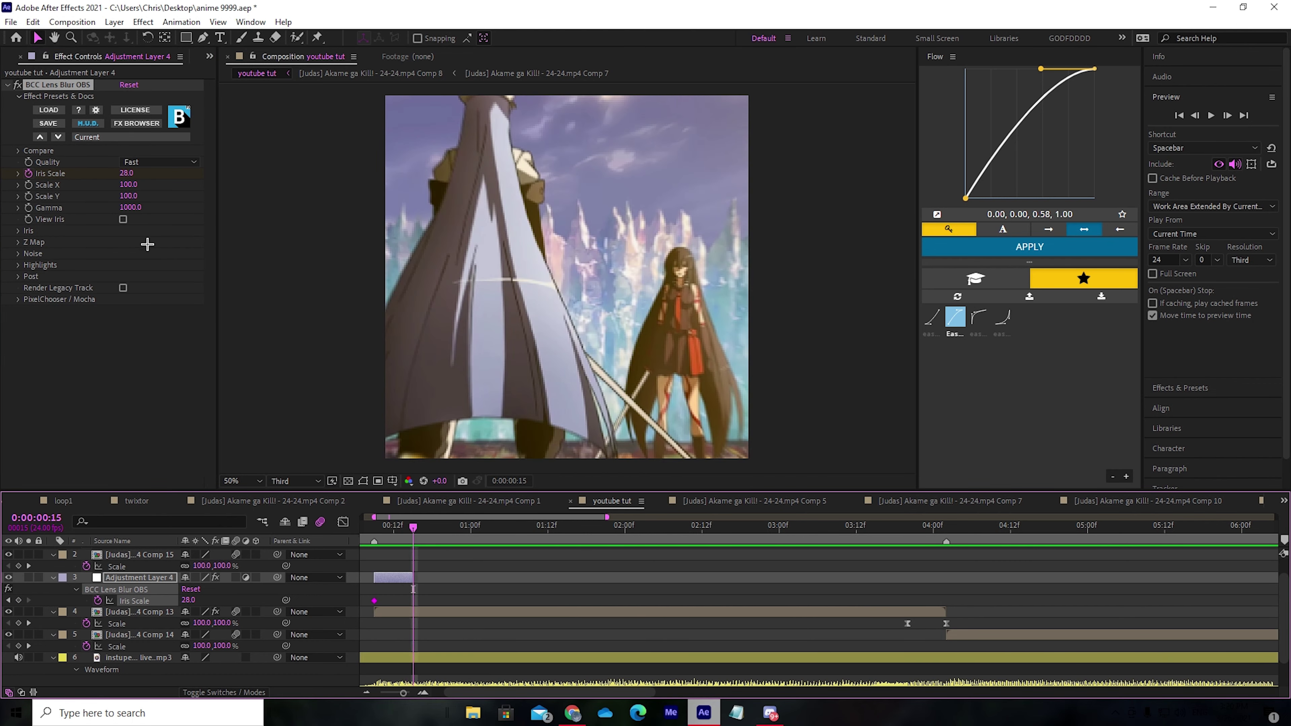
{"action": "left_click", "coordinate": [127, 173]}
{"action": "type", "text": "0"}
{"action": "key", "text": "Return"}
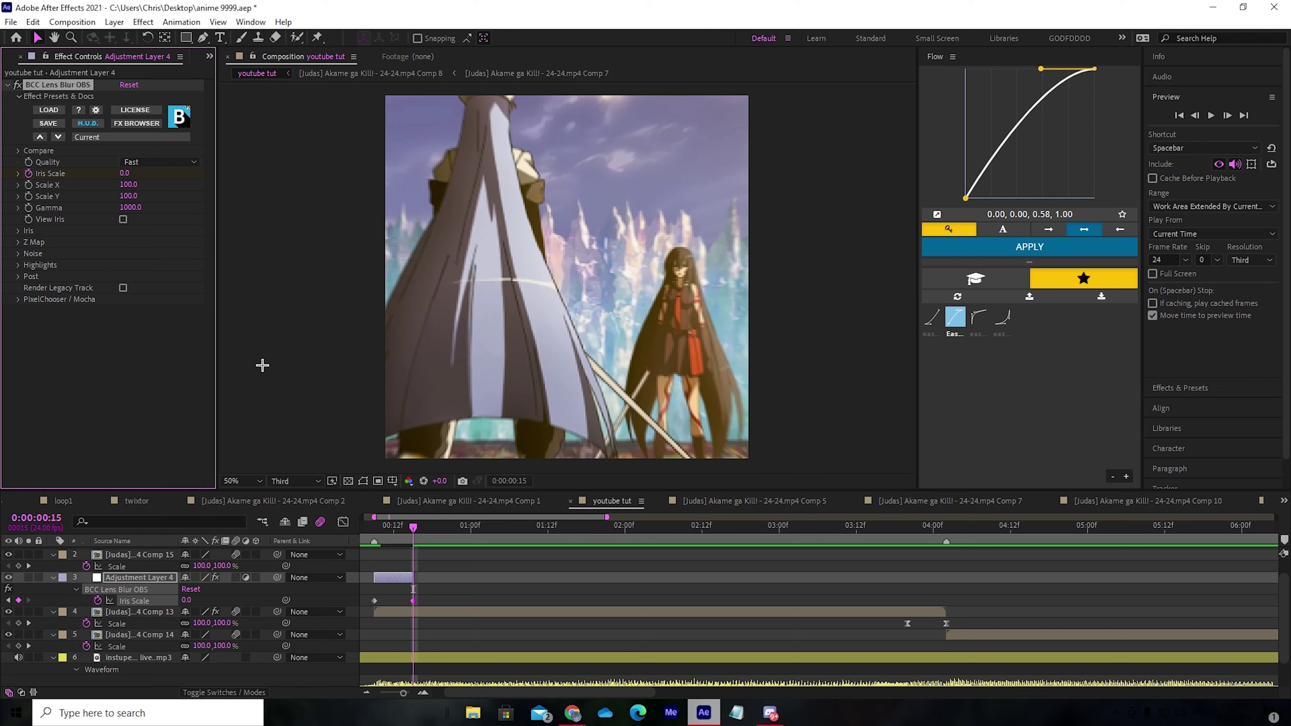
{"action": "left_click_drag", "start_coordinate": [434, 598], "coordinate": [366, 612]}
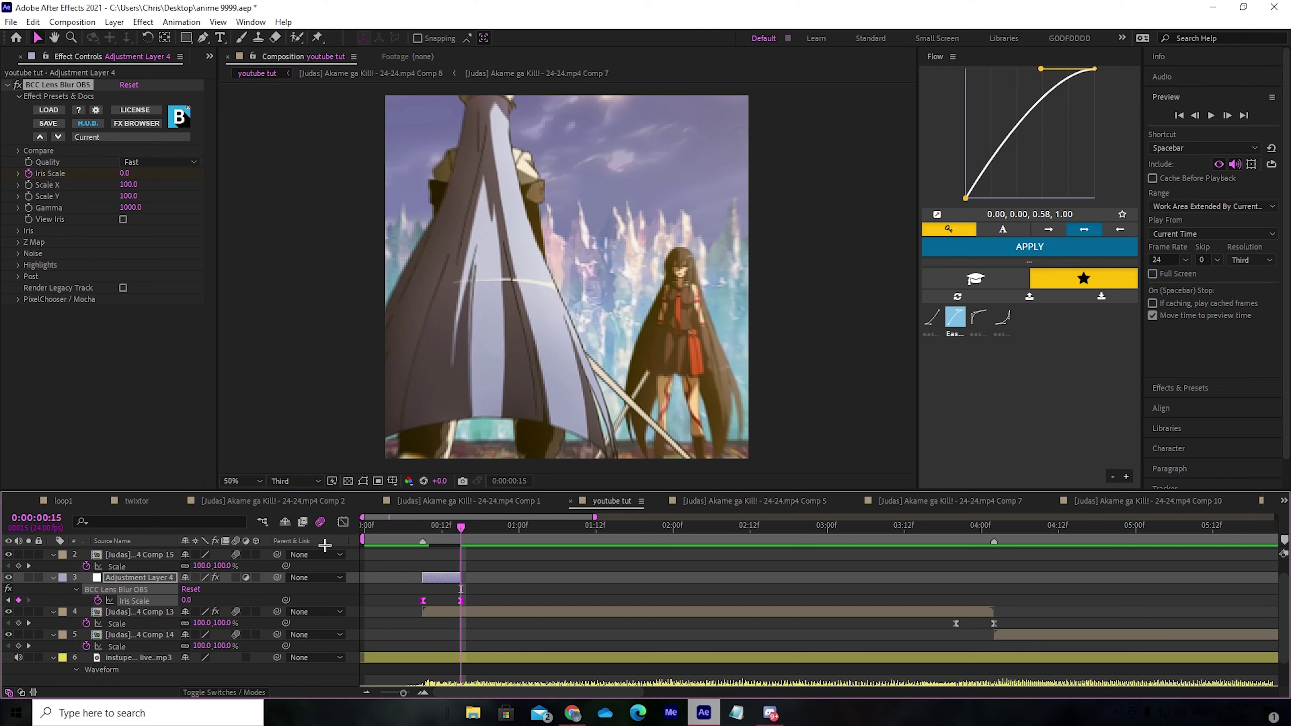
- Reshape the adjustment layer's Iris Scale graph between its two keyframes into a steep initial drop with a long, slow settle to 0
{"action": "left_click", "coordinate": [343, 522]}
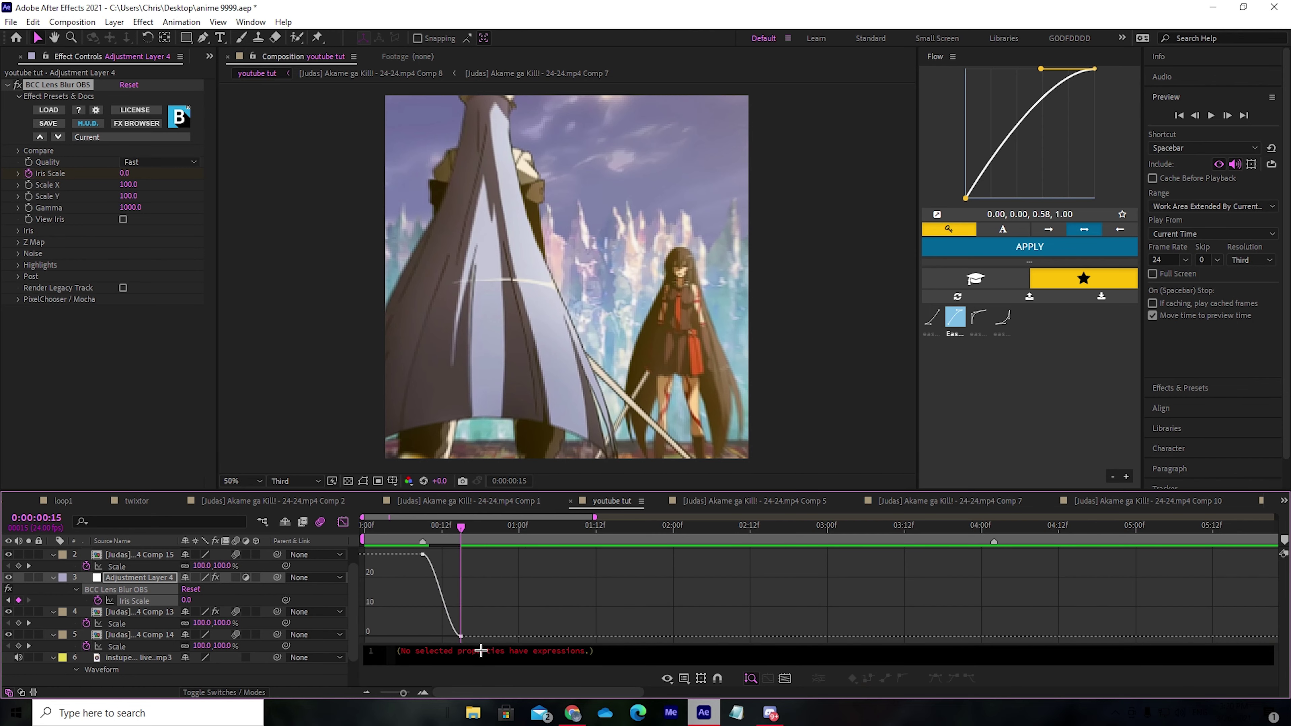
{"action": "key", "text": "equal"}
{"action": "left_click_drag", "start_coordinate": [496, 518], "coordinate": [477, 518]}
{"action": "left_click", "coordinate": [474, 639]}
{"action": "left_click_drag", "start_coordinate": [447, 636], "coordinate": [420, 636]}
{"action": "left_click_drag", "start_coordinate": [416, 558], "coordinate": [405, 593]}
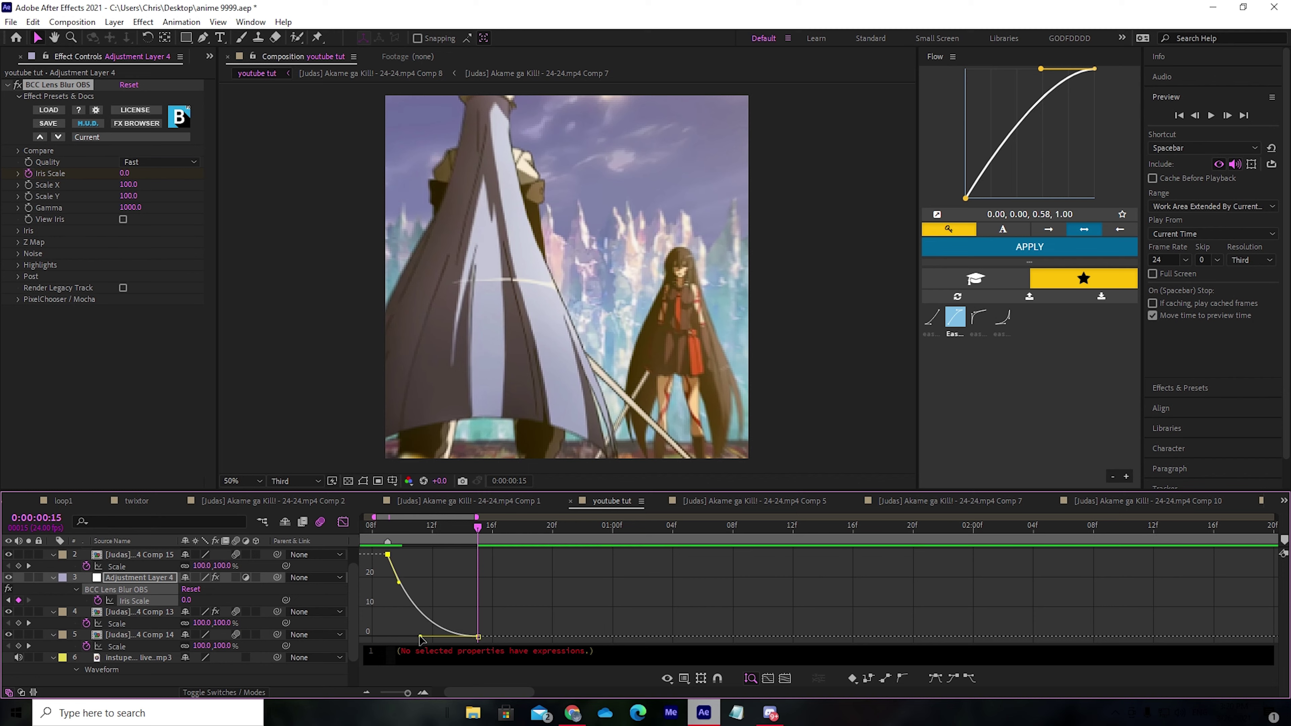
- Solo Adjustment Layer 4 and the Comp 13 clip layer with the playhead at 0:00:00:09
{"action": "left_click", "coordinate": [396, 543]}
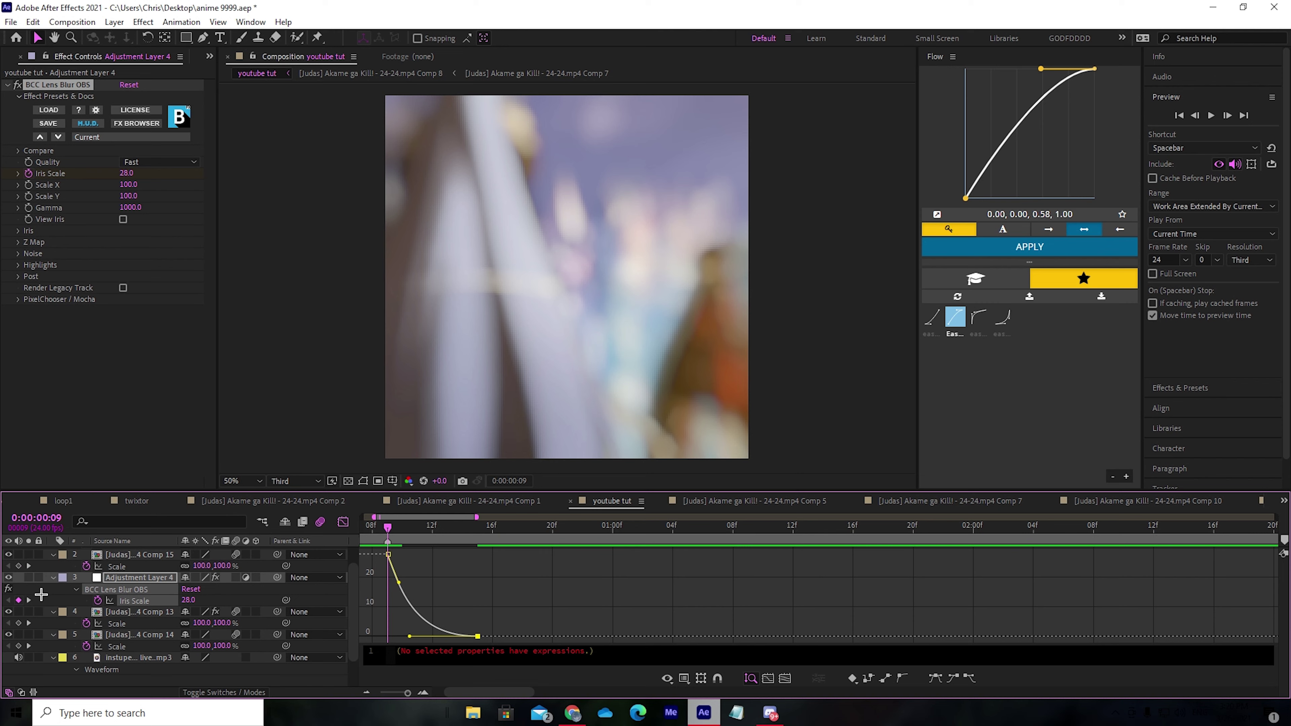
{"action": "left_click", "coordinate": [40, 594]}
{"action": "left_click", "coordinate": [29, 577]}
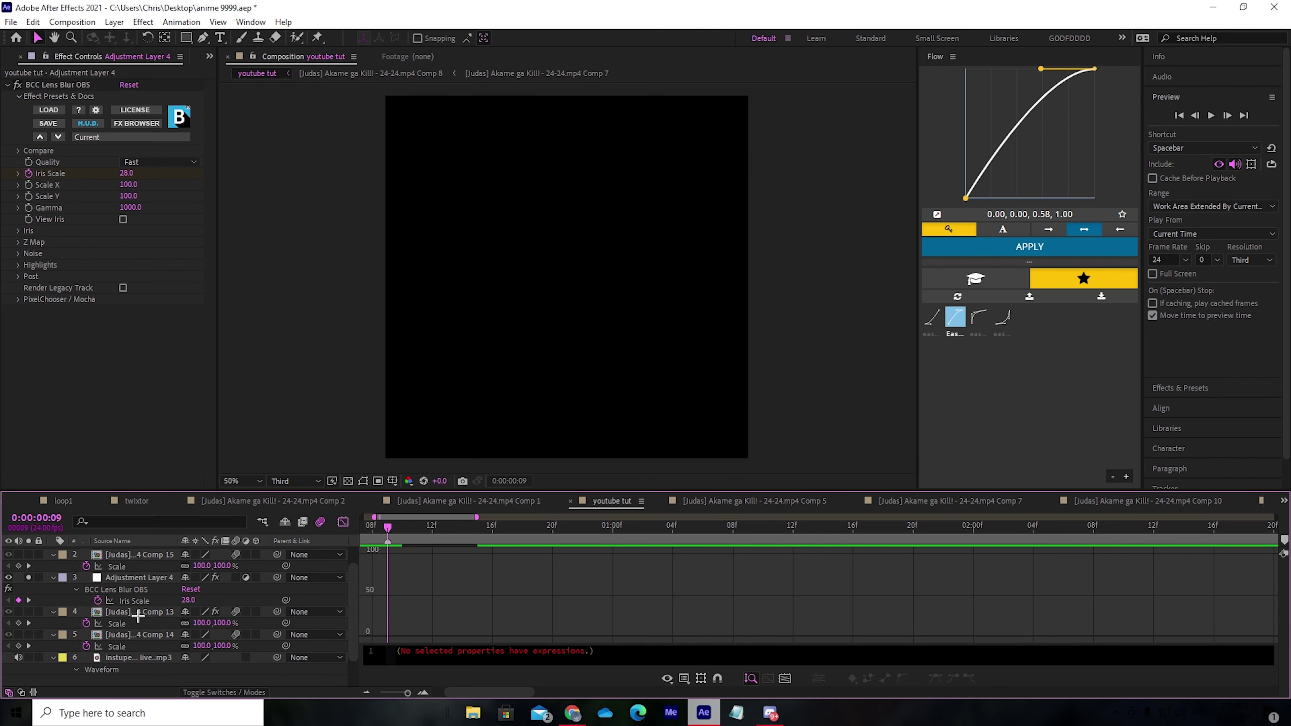
{"action": "left_click", "coordinate": [138, 602]}
{"action": "left_click", "coordinate": [29, 611]}
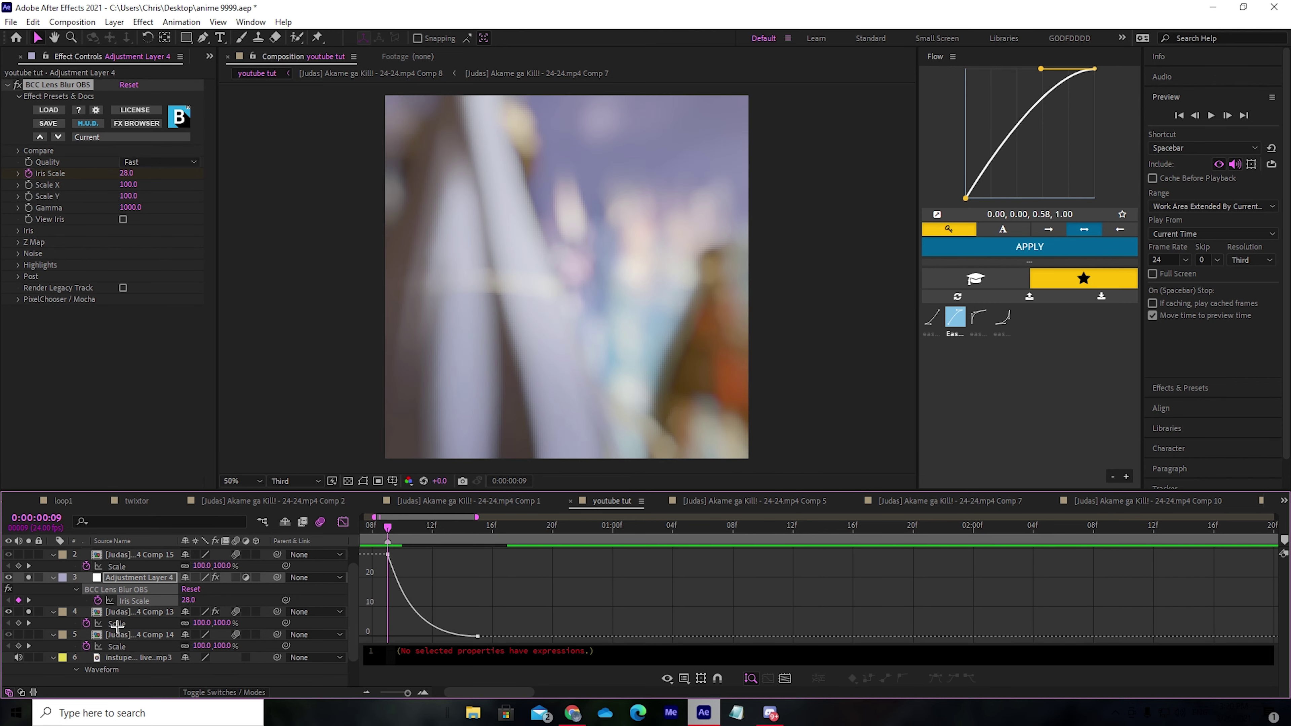
{"action": "left_click", "coordinate": [117, 623]}
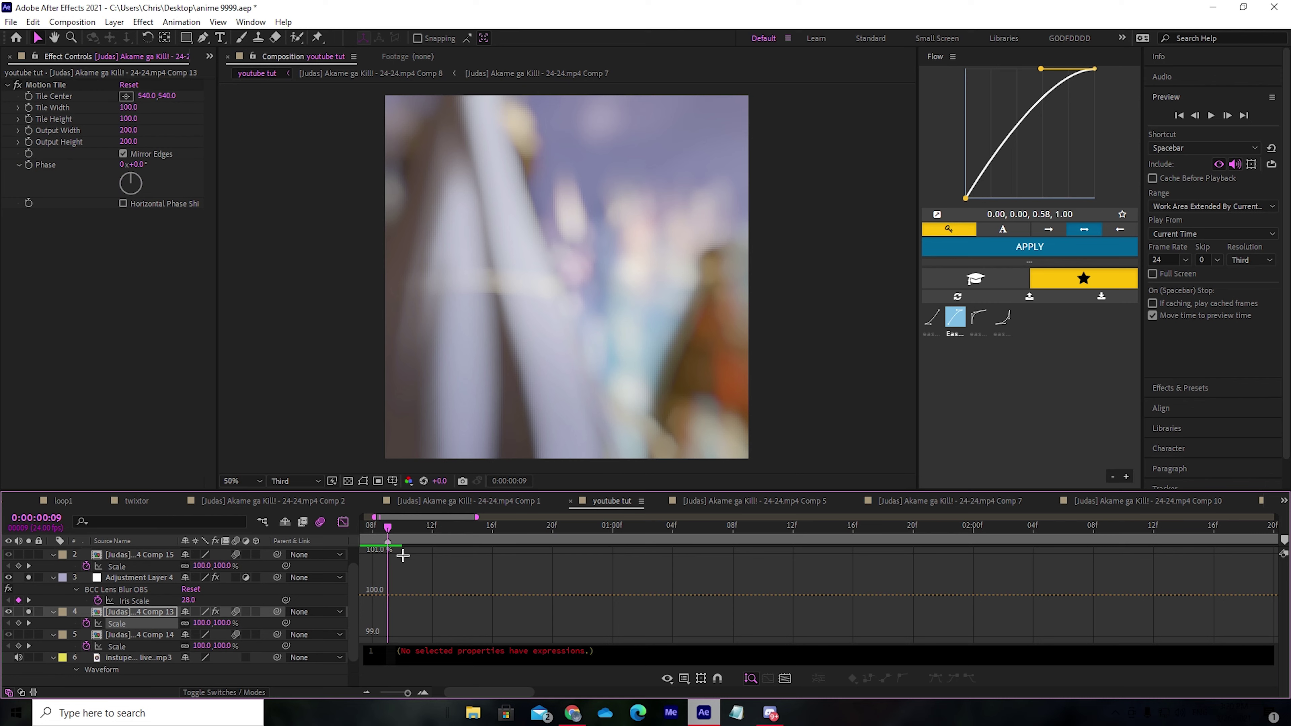
- Preview the lens blur accent around 0:00:00:09, muting the music layer for the second playback
{"action": "left_click", "coordinate": [188, 602]}
{"action": "key", "text": "space"}
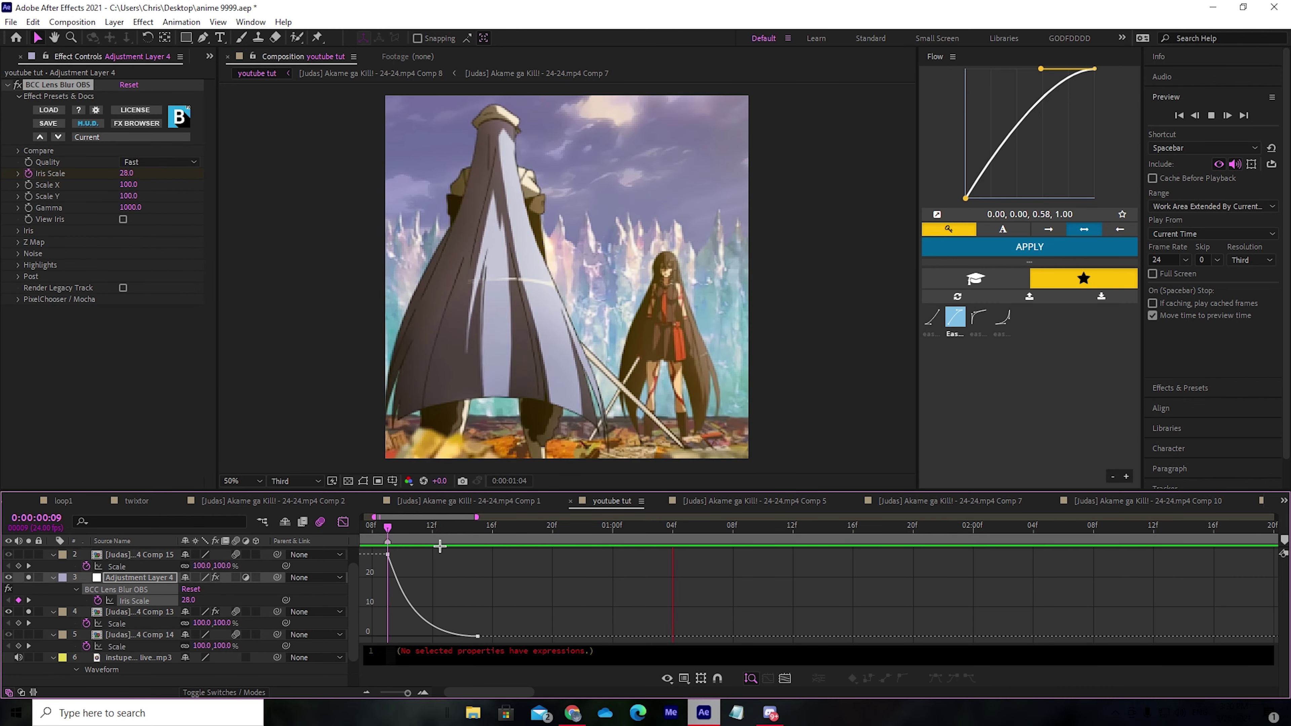
{"action": "key", "text": "space"}
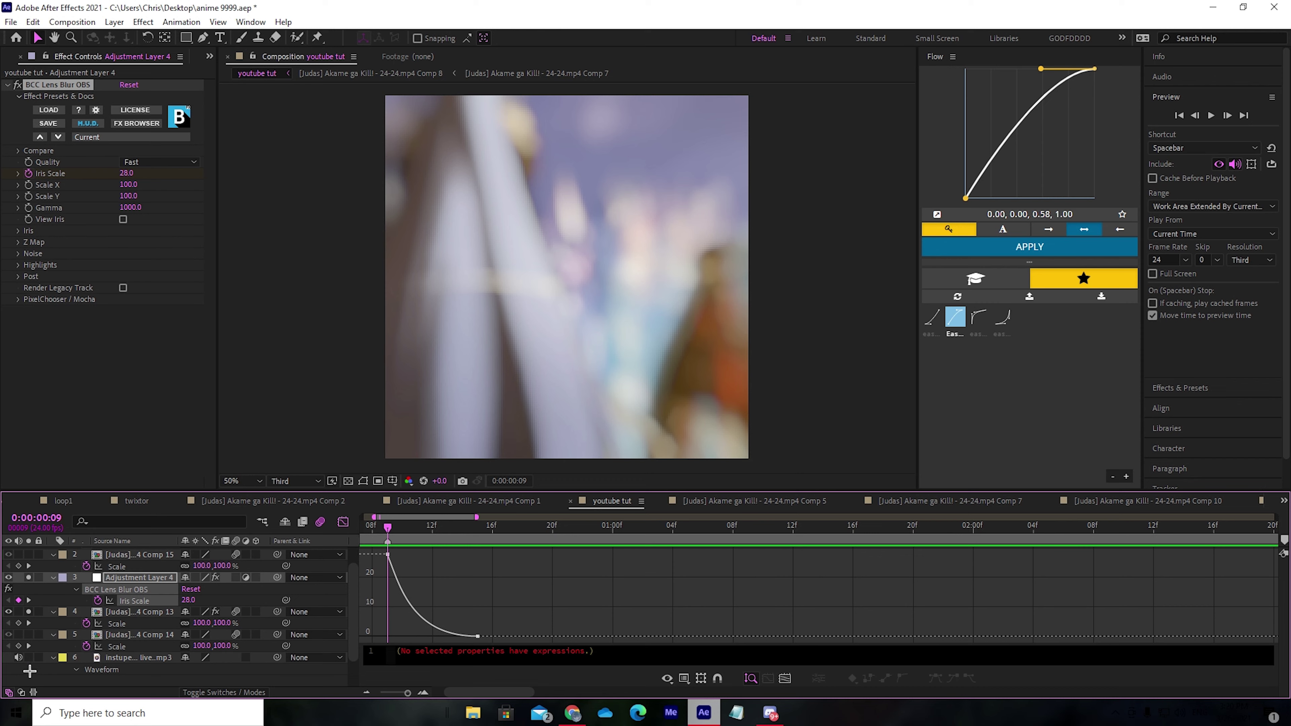
{"action": "left_click", "coordinate": [18, 657]}
{"action": "key", "text": "space"}
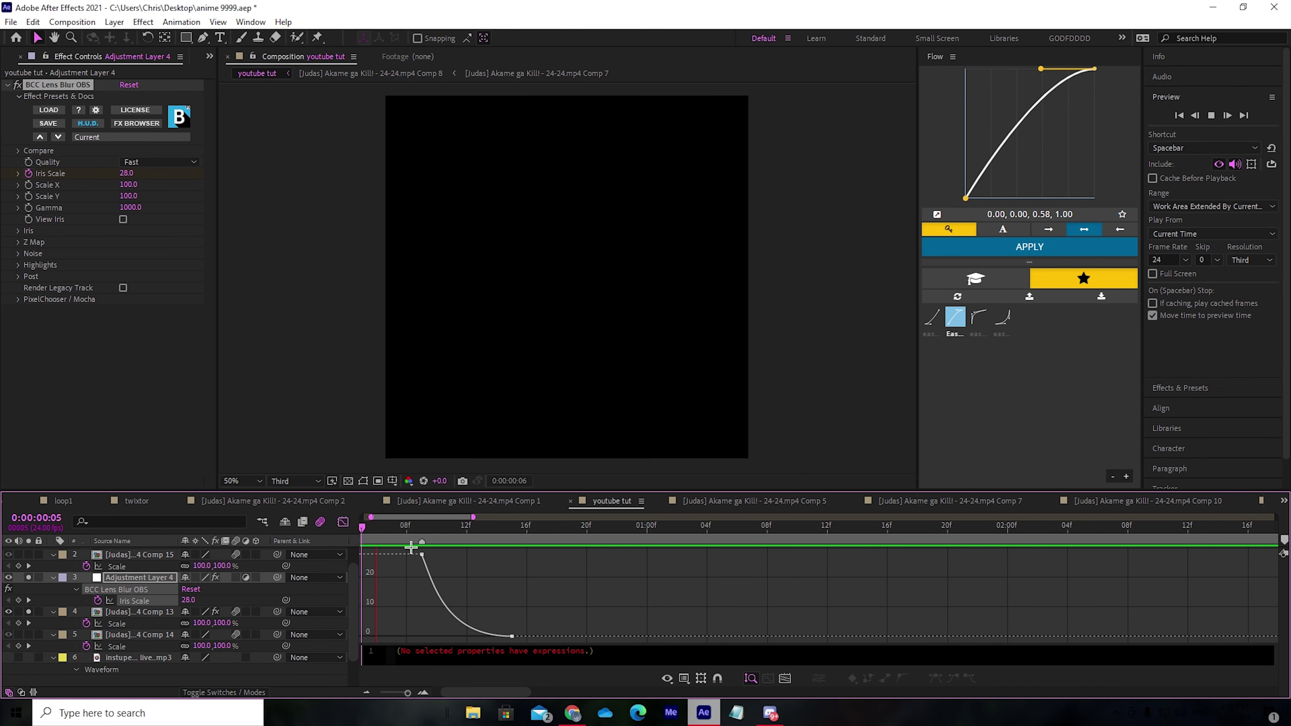
{"action": "key", "text": "space"}
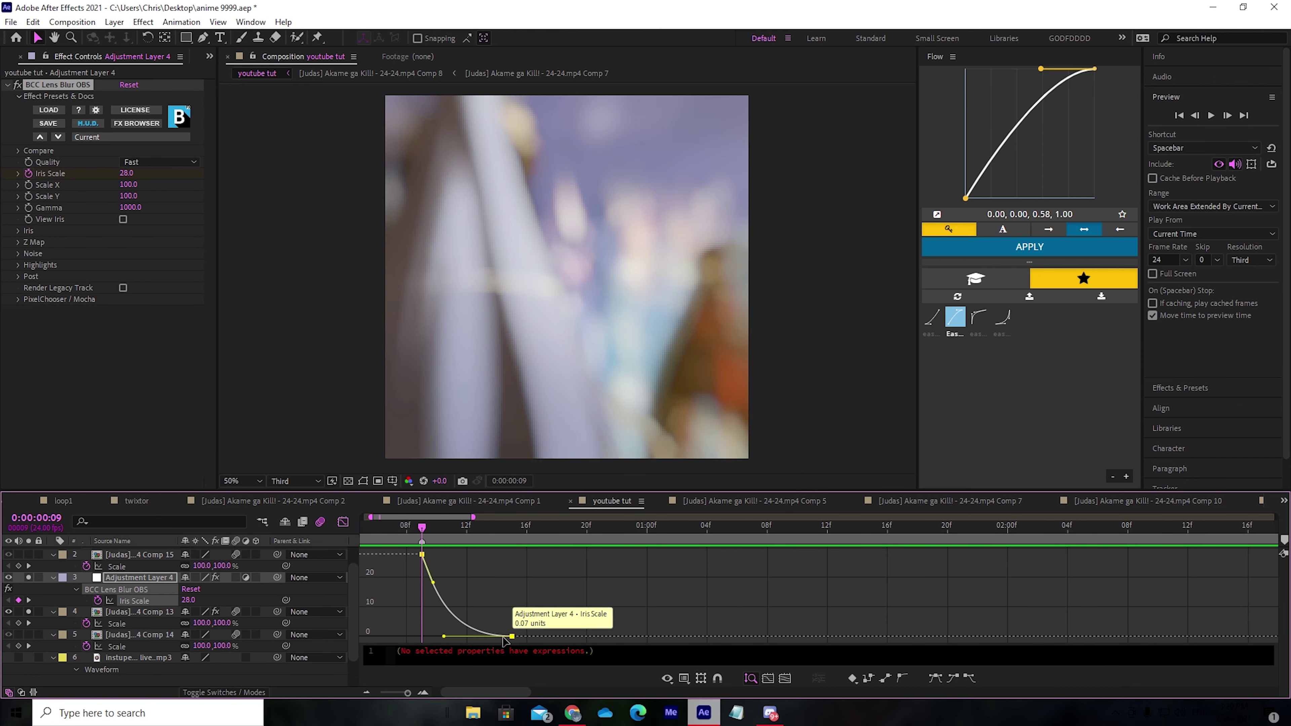
- Slightly shorten the incoming ease of the last Iris Scale keyframe, preview the blur, and return to the layer bar view
{"action": "left_click_drag", "start_coordinate": [444, 636], "coordinate": [452, 637]}
{"action": "key", "text": "space"}
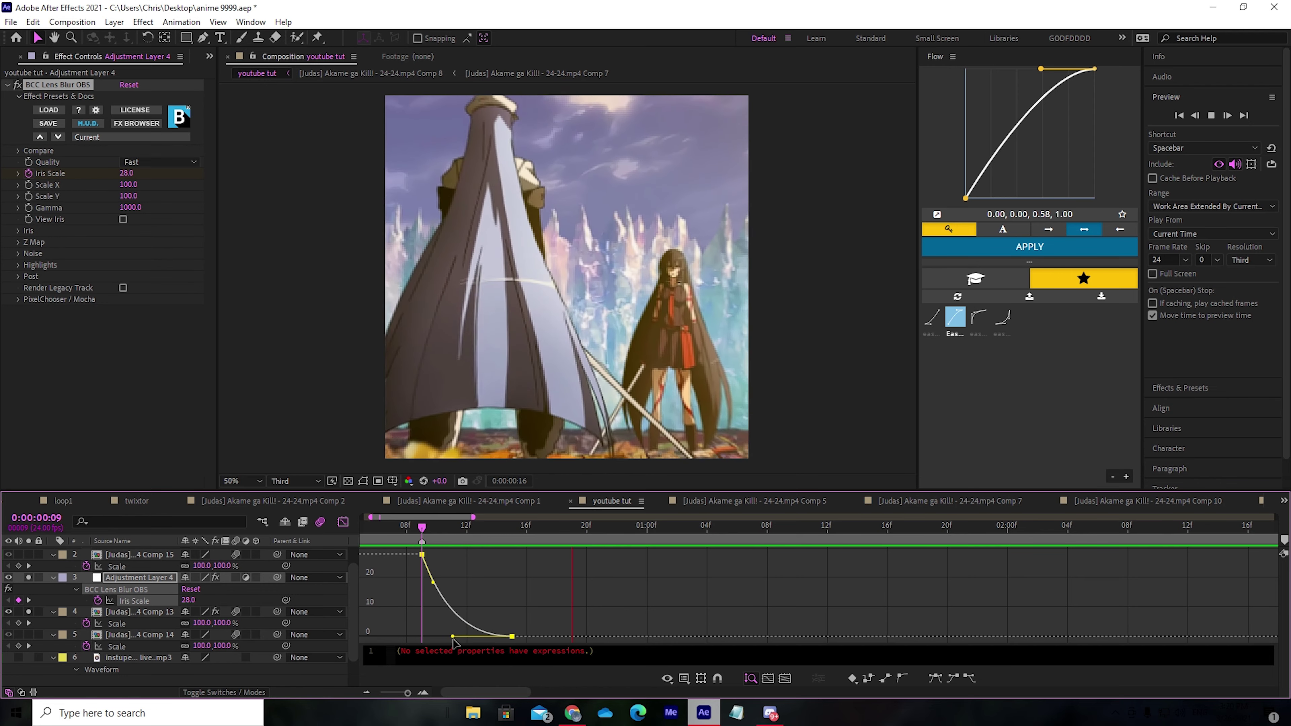
{"action": "key", "text": "space"}
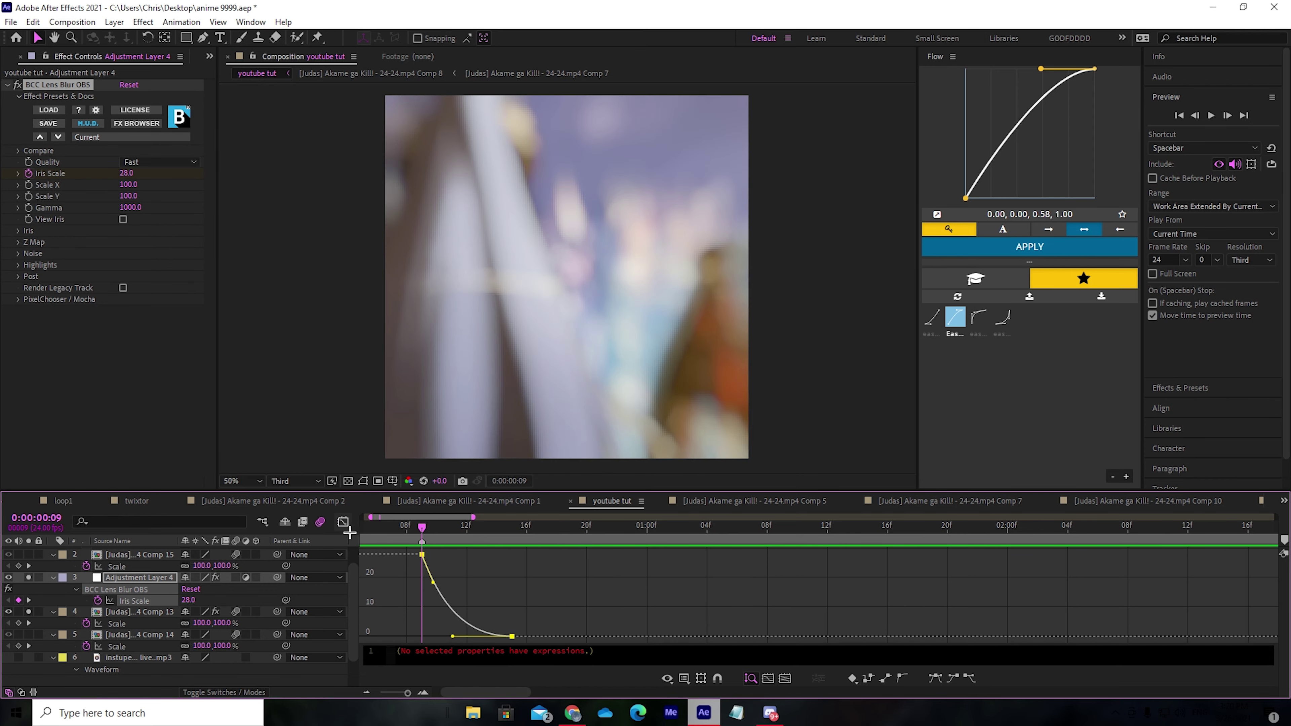
{"action": "left_click", "coordinate": [344, 523]}
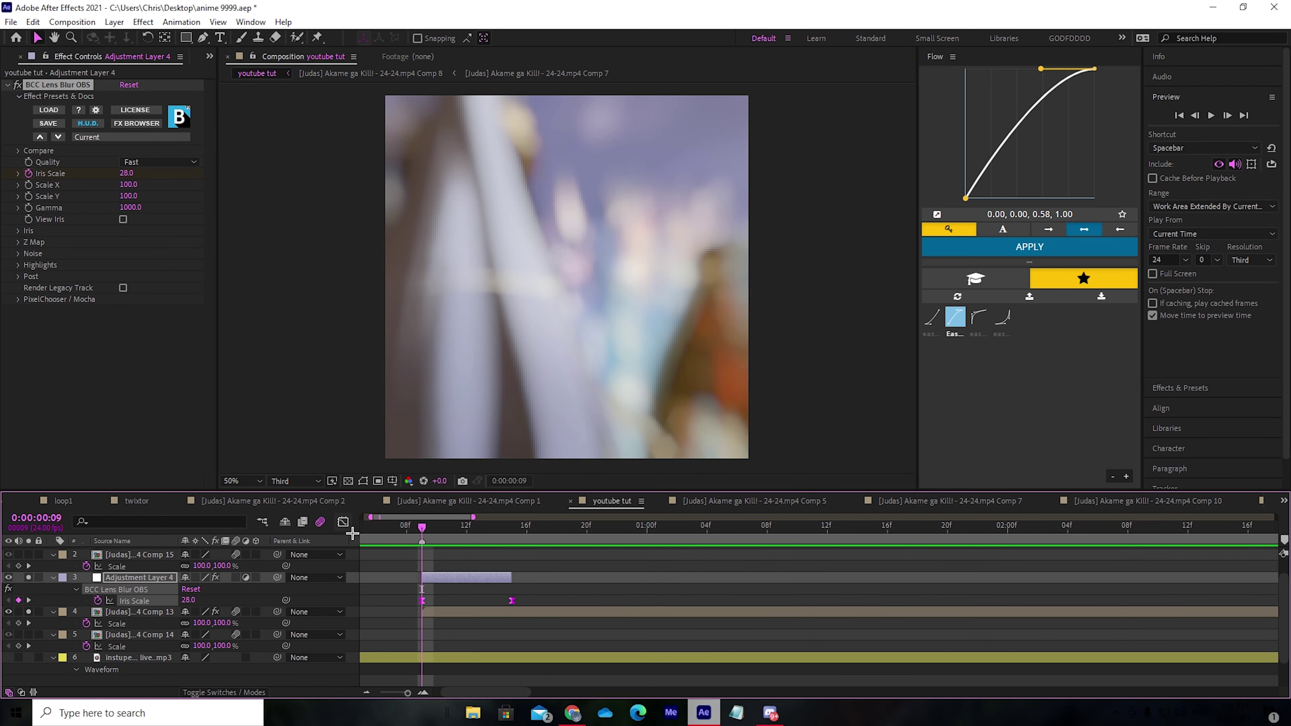
- Apply the Brightness & Contrast effect to the short adjustment layer and set its Brightness to 150
{"action": "left_click", "coordinate": [513, 591]}
{"action": "key", "text": "ctrl+space"}
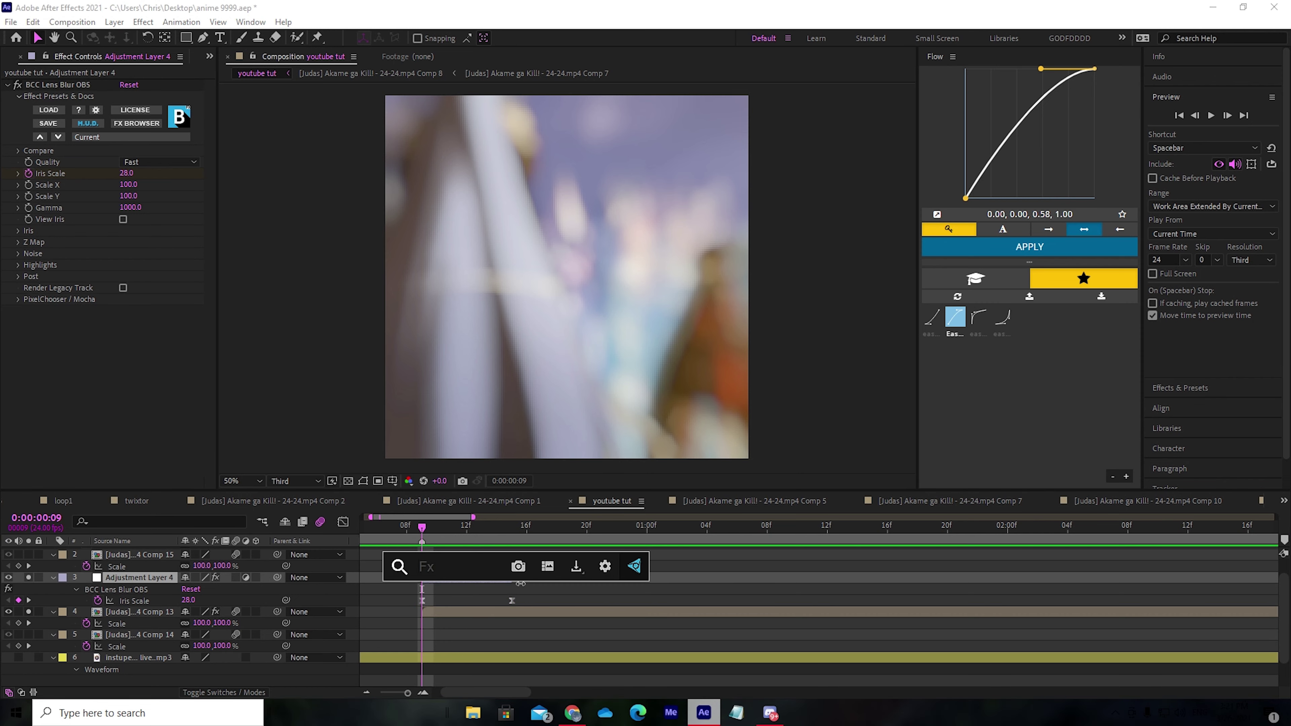
{"action": "type", "text": "bright"}
{"action": "key", "text": "Return"}
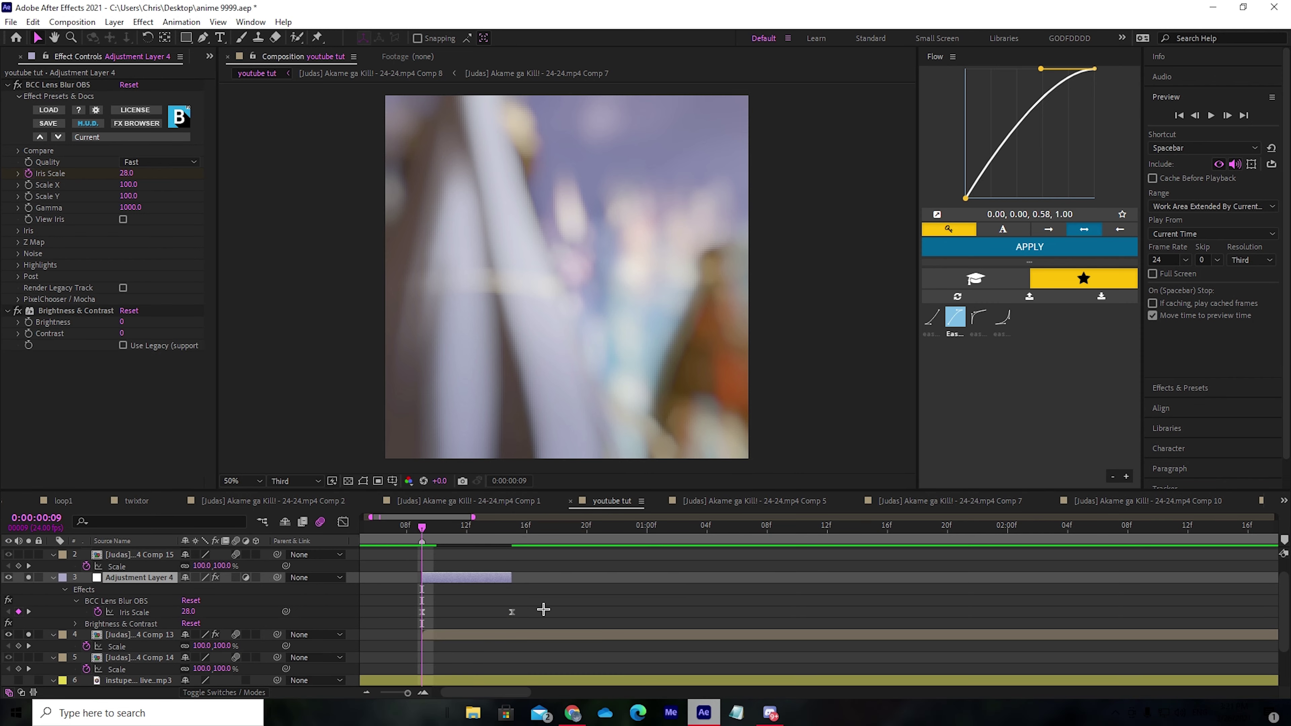
{"action": "left_click", "coordinate": [124, 323]}
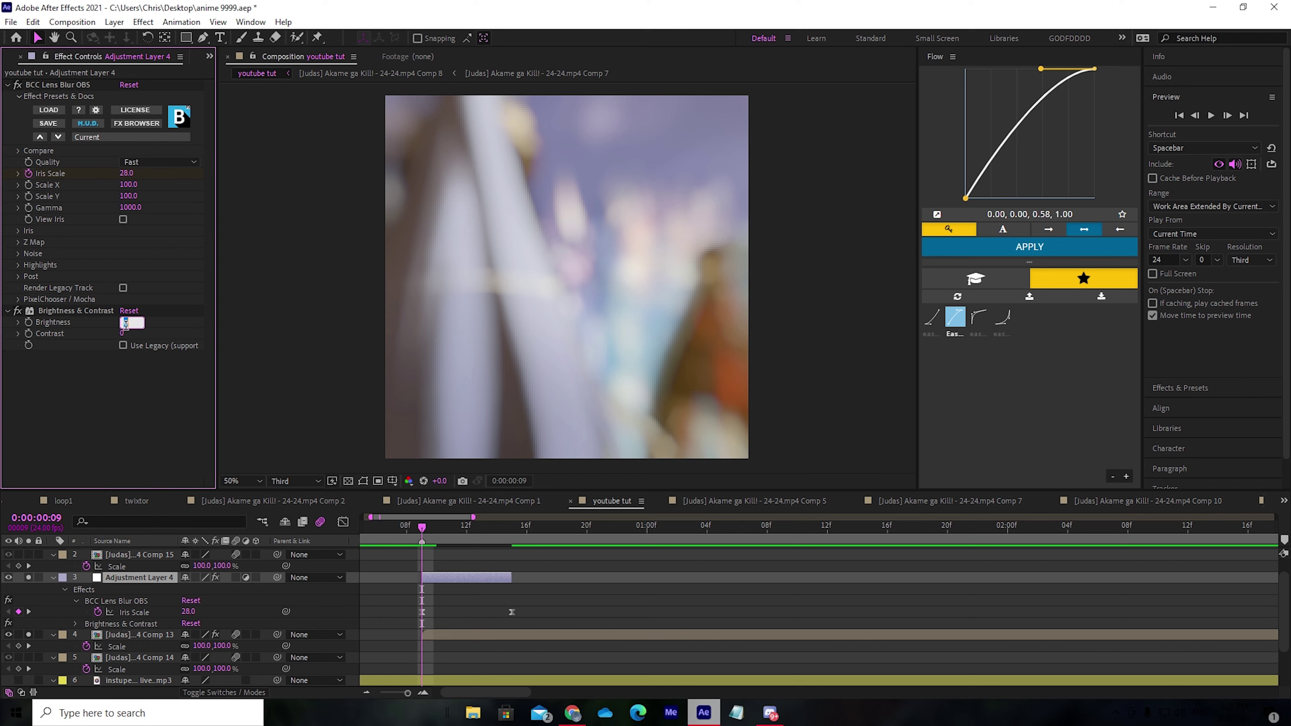
{"action": "type", "text": "150"}
{"action": "key", "text": "Return"}
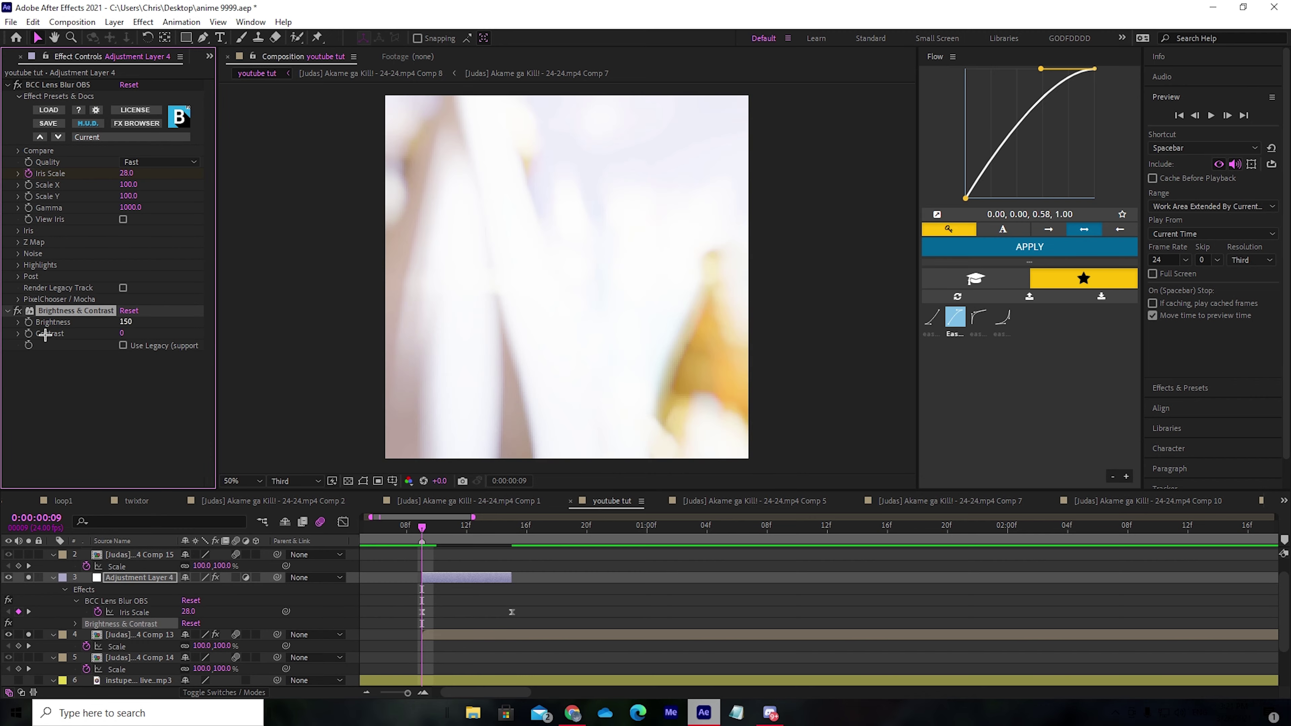
- Keyframe Brightness from 150 at 0:00:00:09 to 0 at 0:00:00:15
{"action": "left_click", "coordinate": [512, 529]}
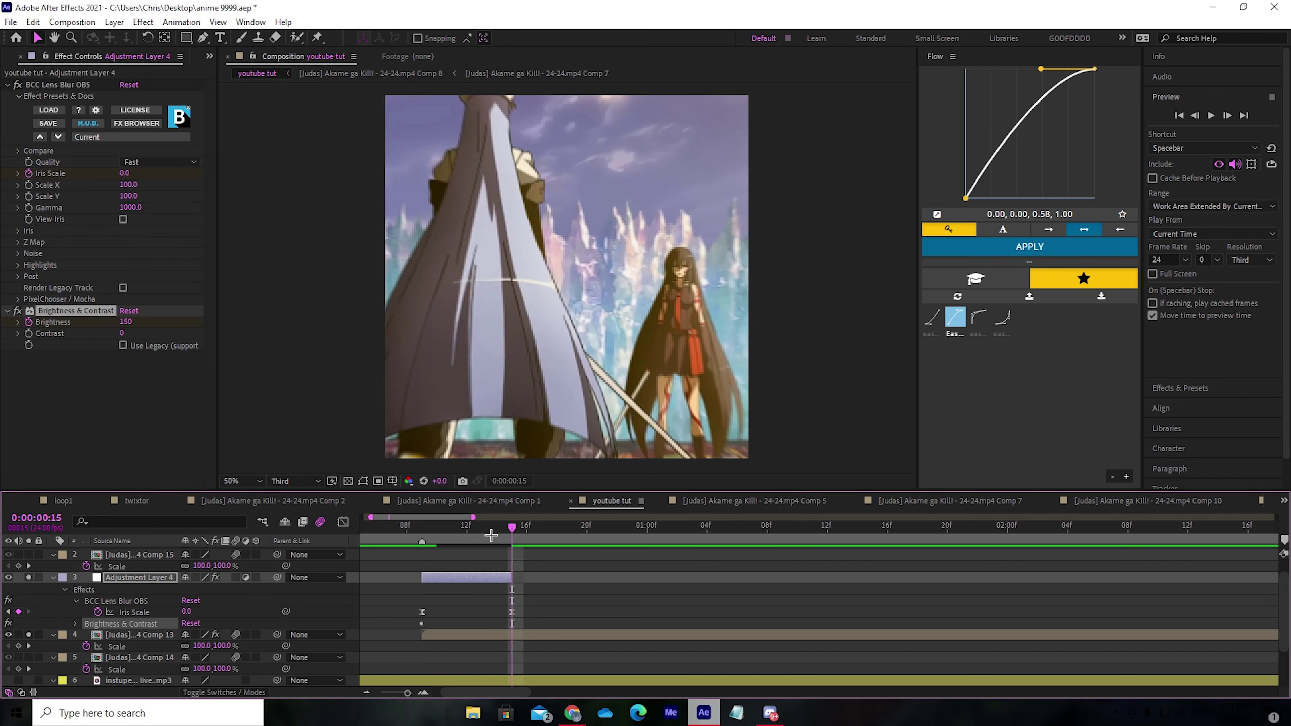
{"action": "left_click", "coordinate": [131, 323]}
{"action": "type", "text": "0"}
{"action": "key", "text": "Return"}
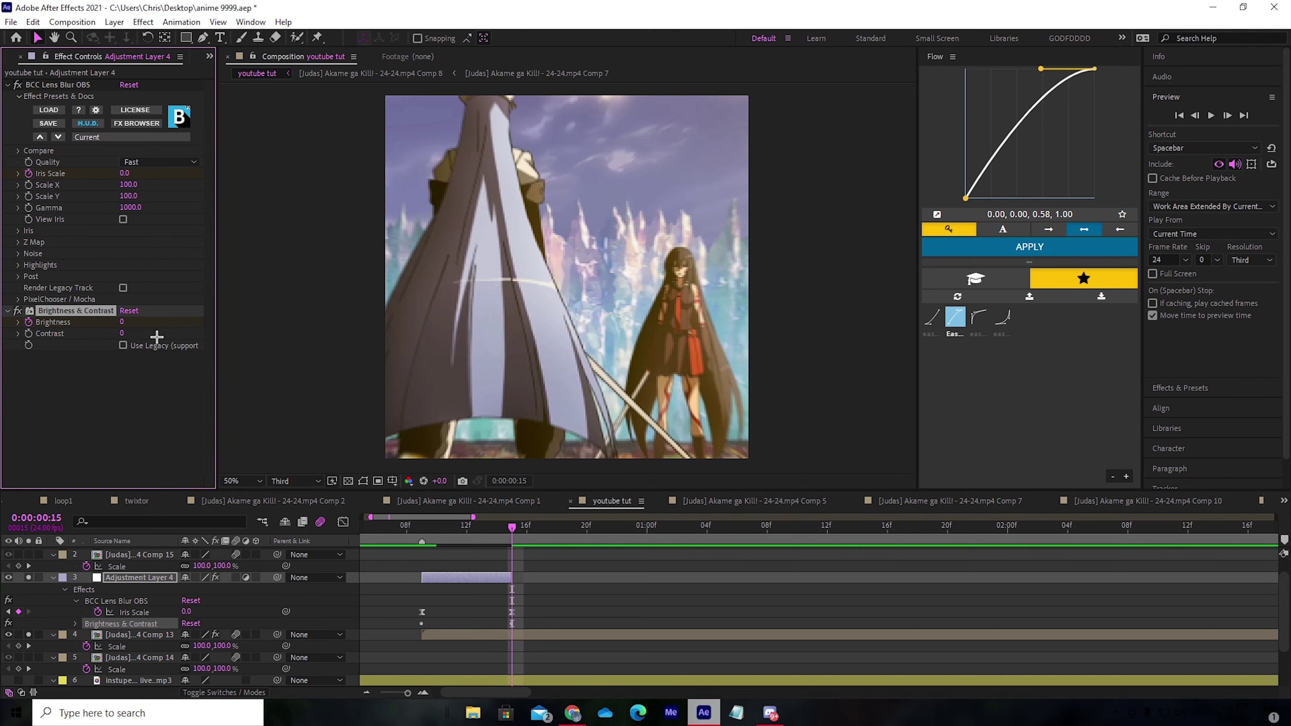
- Reveal and ease both Brightness keyframes, and reshape their graph into a steep initial drop that settles slowly to 0
{"action": "key", "text": "u"}
{"action": "key", "text": "u"}
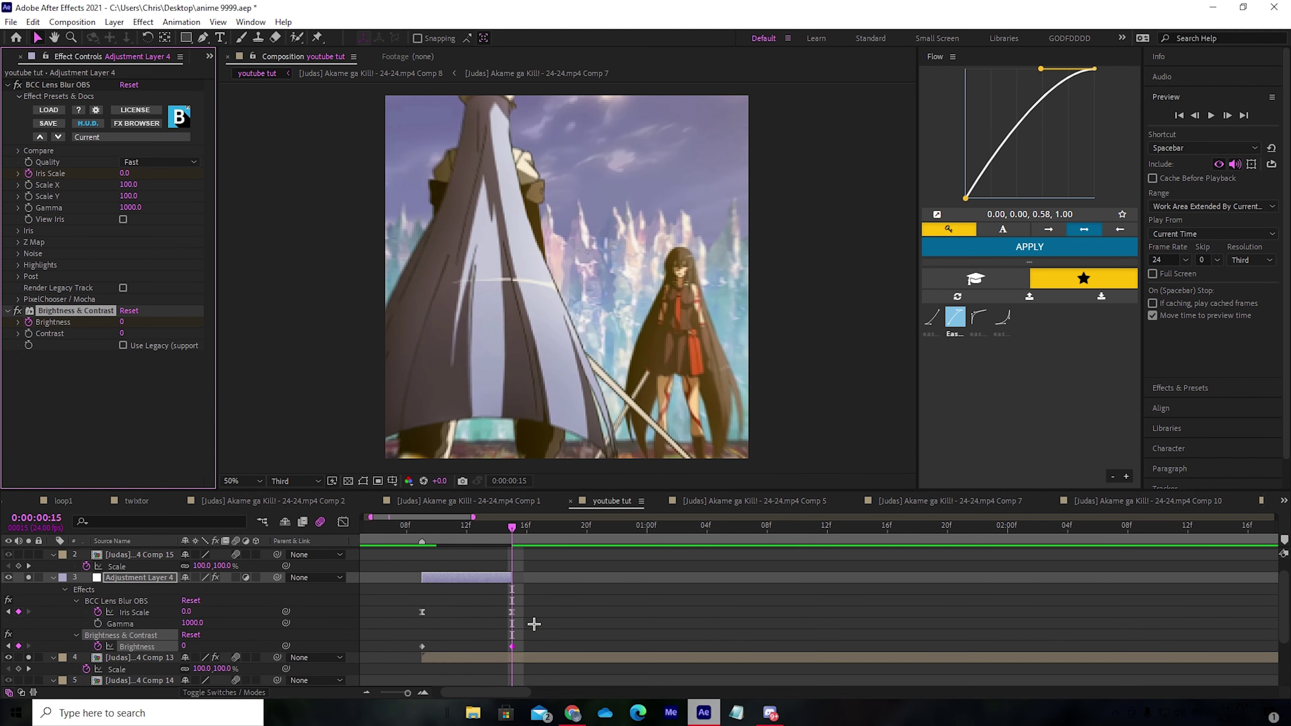
{"action": "left_click_drag", "start_coordinate": [532, 645], "coordinate": [410, 654]}
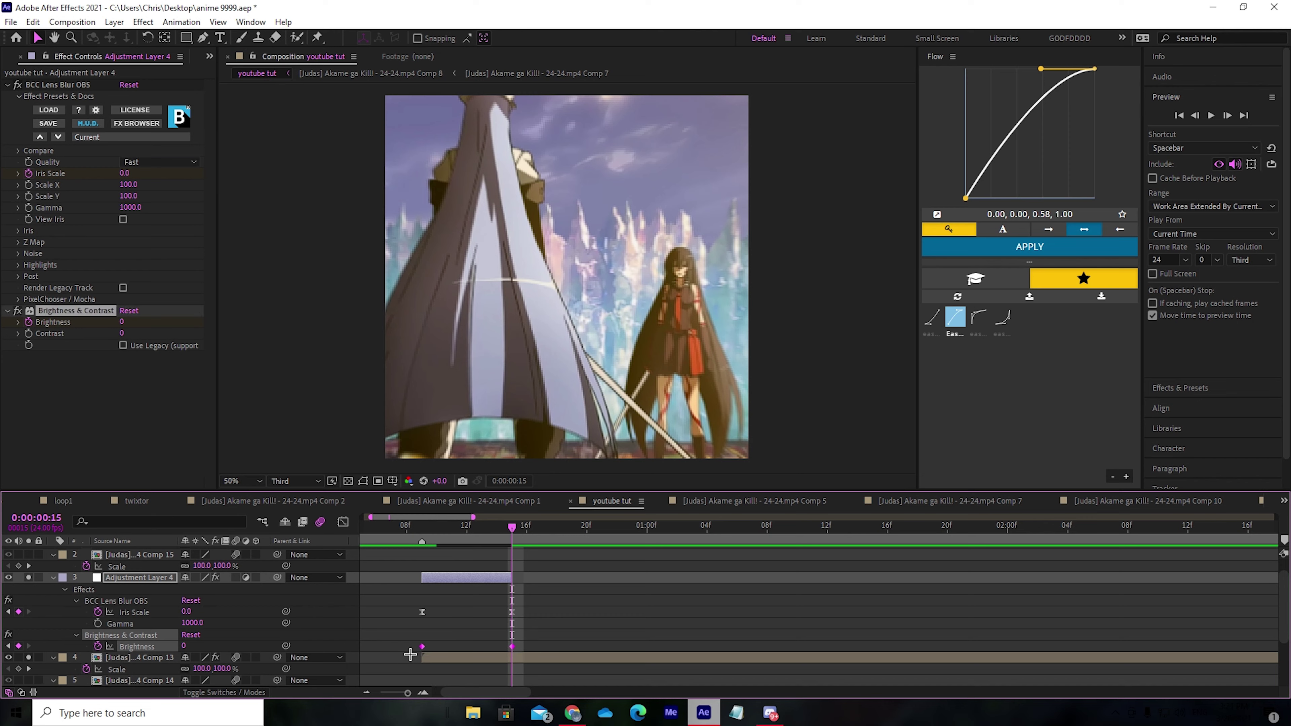
{"action": "left_click", "coordinate": [343, 522]}
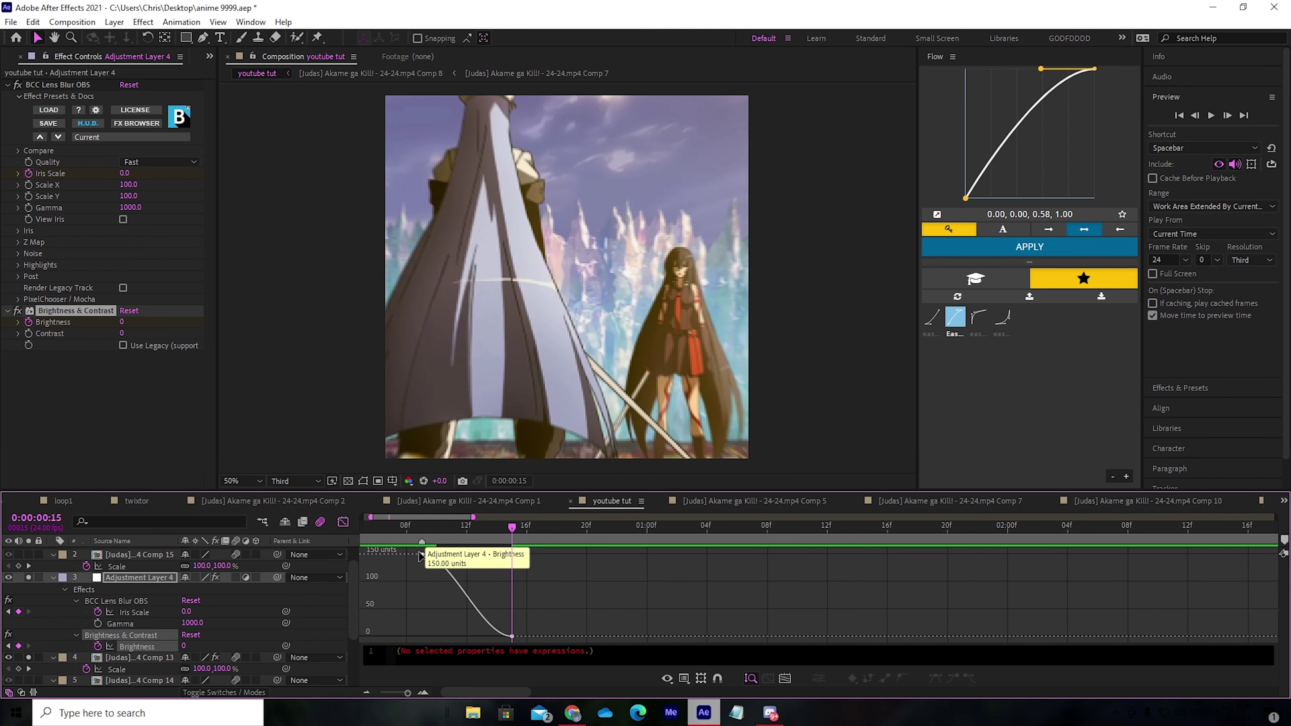
{"action": "left_click_drag", "start_coordinate": [454, 555], "coordinate": [453, 642]}
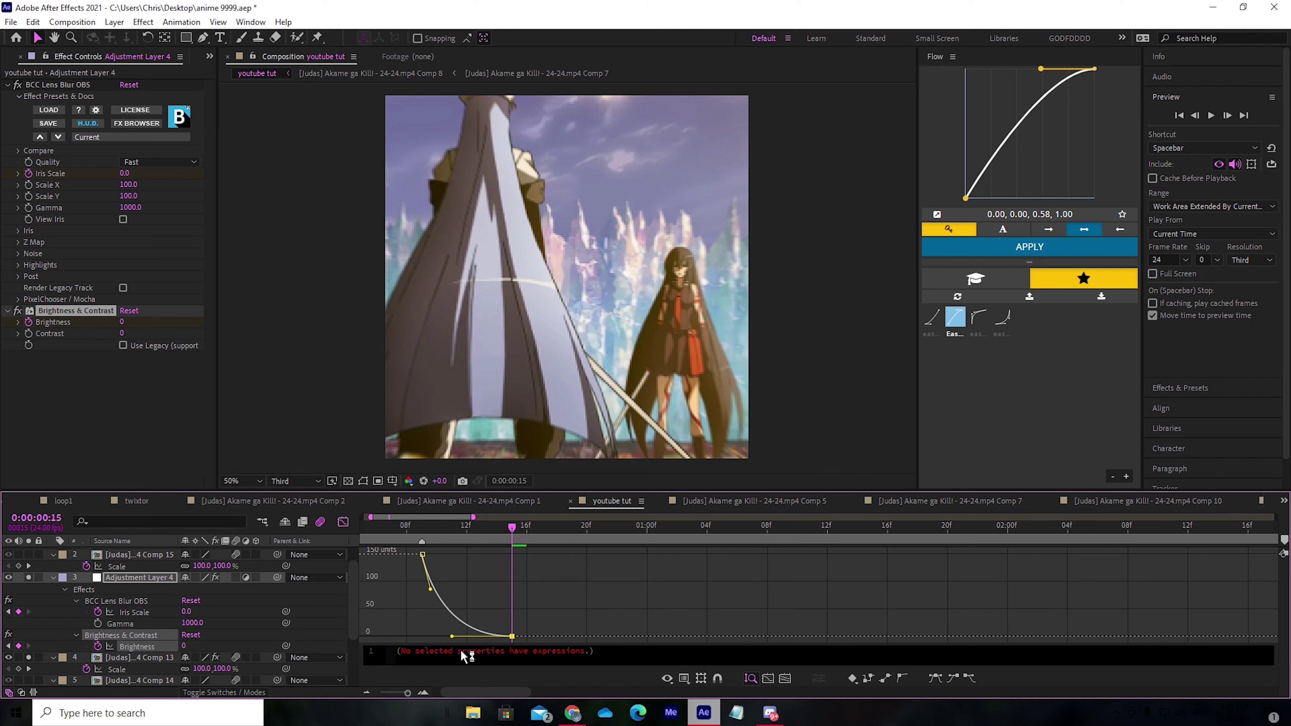
{"action": "mouse_move", "coordinate": [427, 538]}
{"action": "left_mouse_down"}
{"action": "mouse_move", "coordinate": [510, 546]}
{"action": "mouse_move", "coordinate": [425, 557]}
{"action": "left_mouse_up"}
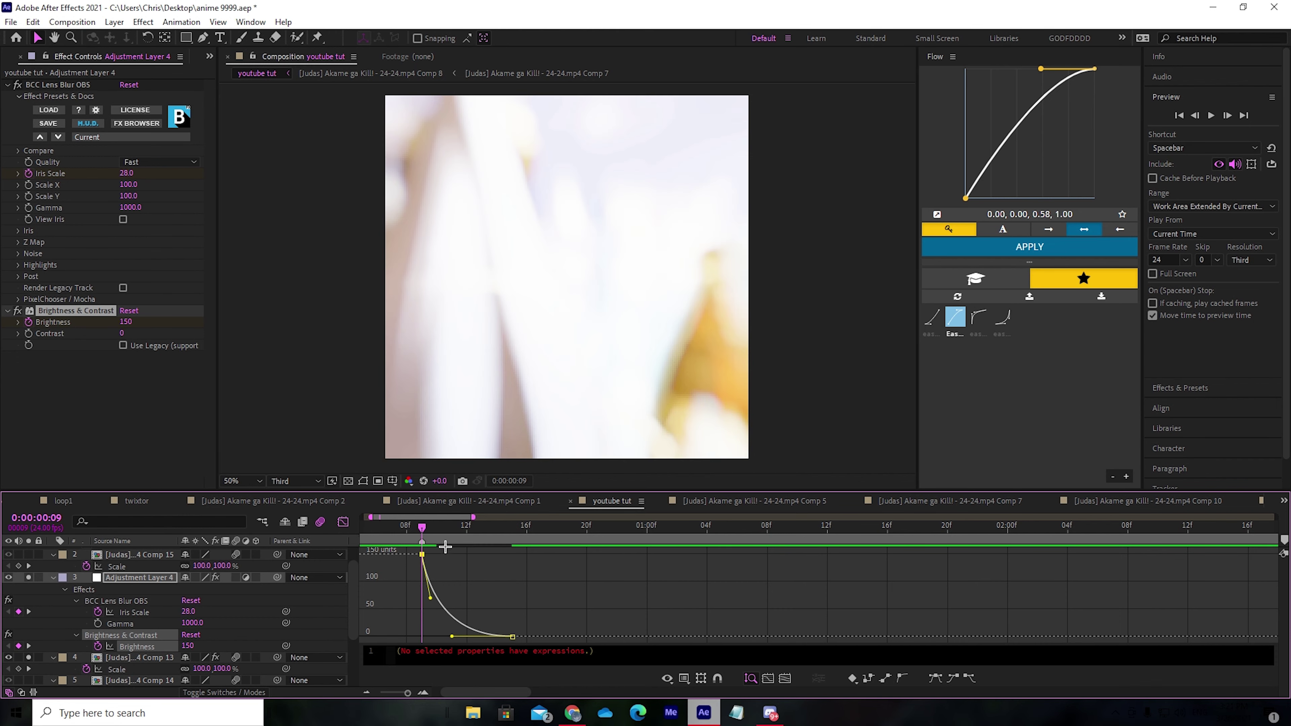
- Preview the brightness flash and soften its graph by shortening the incoming ease of the last keyframe and adjusting the first keyframe's handle
{"action": "key", "text": "space"}
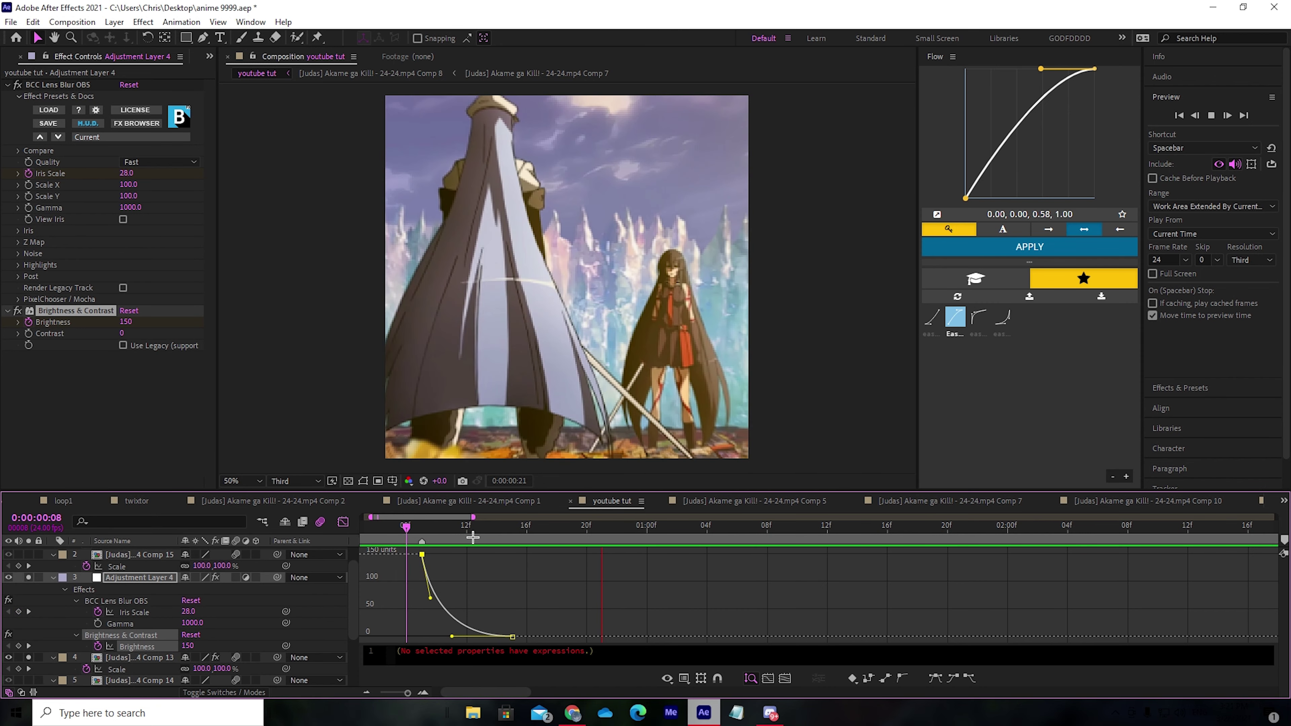
{"action": "key", "text": "space"}
{"action": "left_click_drag", "start_coordinate": [453, 637], "coordinate": [464, 637]}
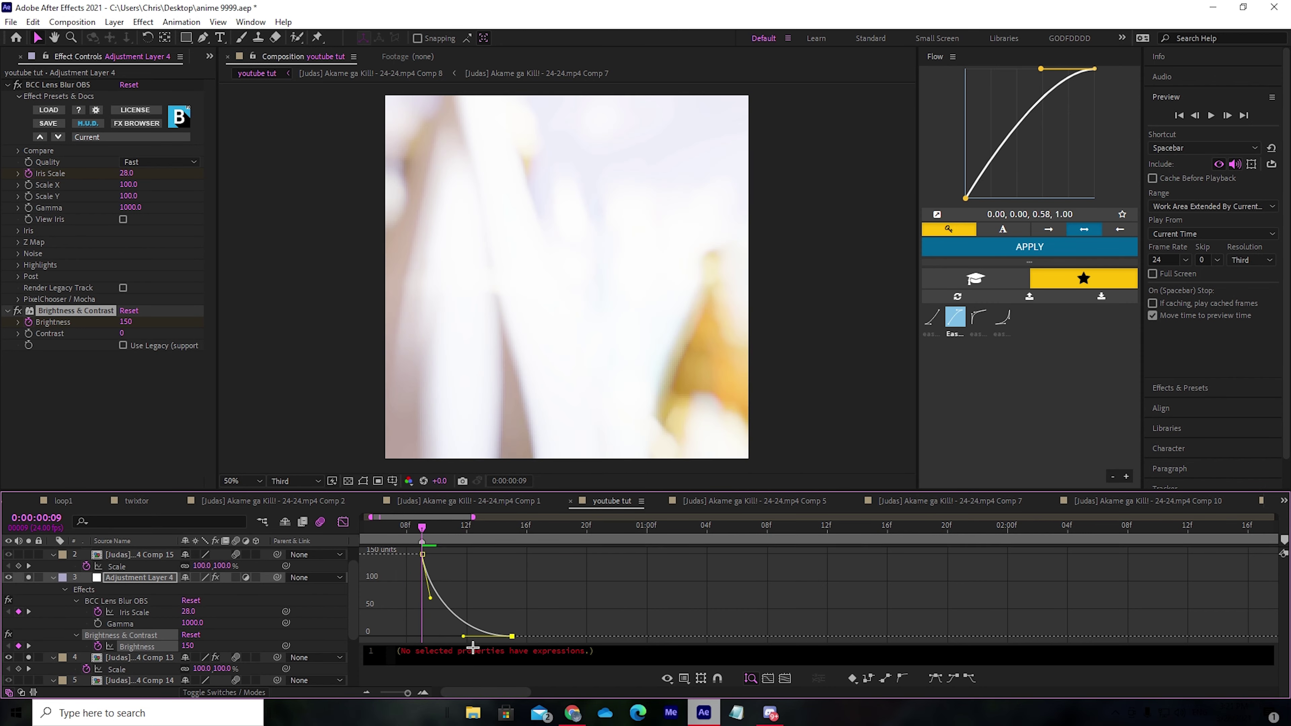
{"action": "left_click_drag", "start_coordinate": [429, 588], "coordinate": [429, 586]}
{"action": "key", "text": "space"}
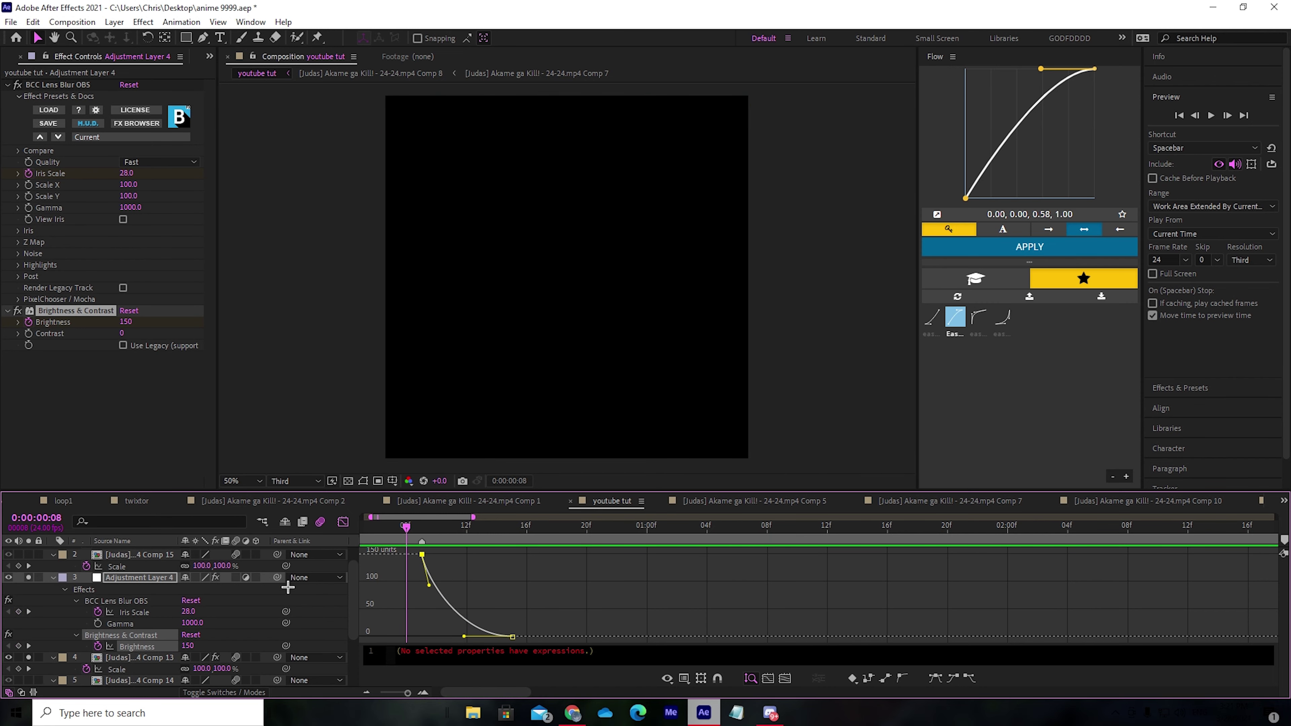
- Turn the music layer's audio back on, play the flash from the composition start, and return the playhead to 0:00:00:09
{"action": "scroll", "coordinate": [62, 672], "scroll_direction": "down", "scroll_amount": 2}
{"action": "key", "text": "Home"}
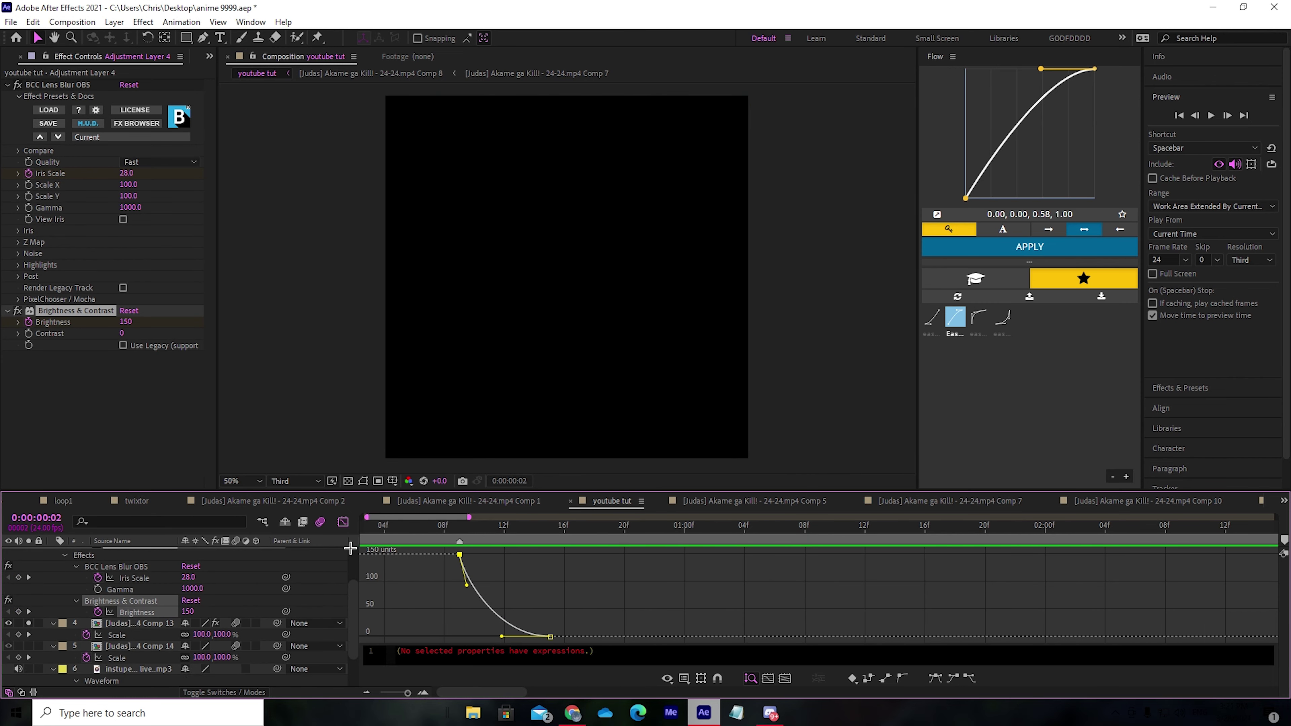
{"action": "key", "text": "space"}
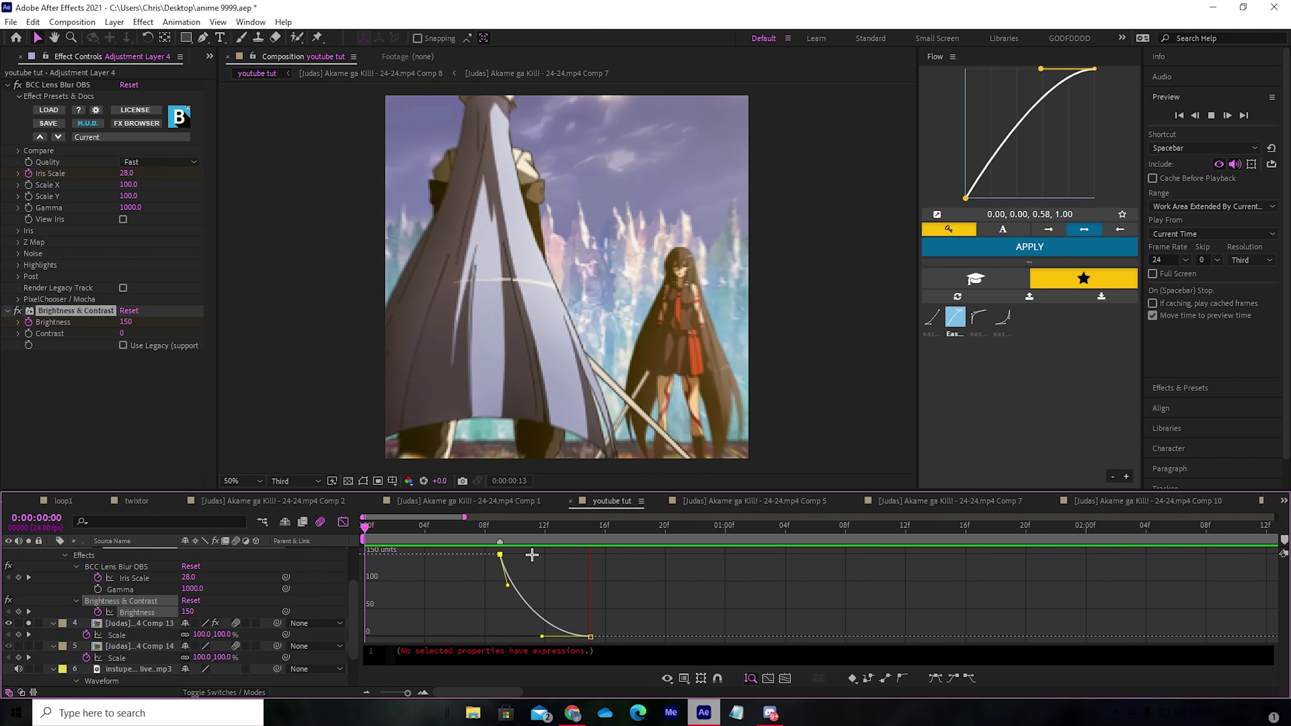
{"action": "left_click", "coordinate": [499, 528]}
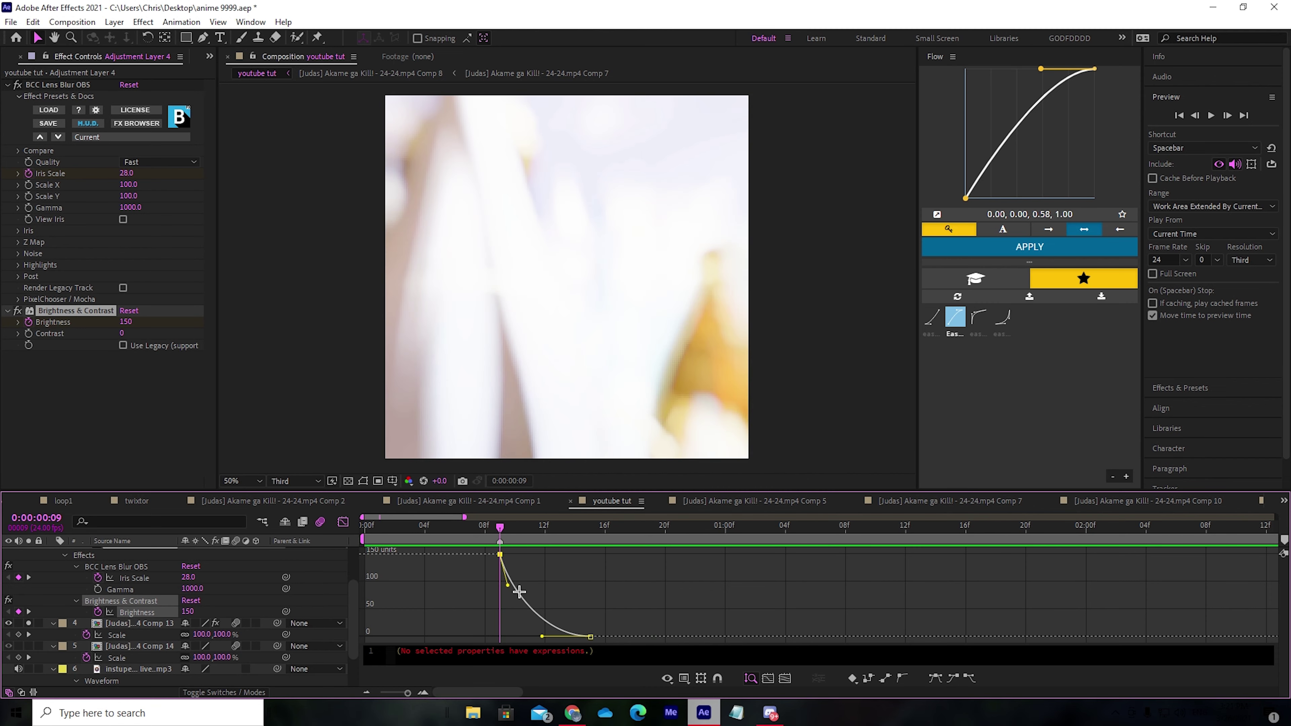
- Fine-tune the first Brightness keyframe's outgoing handle, close the graph, and preview the flash from 0:00:00:09
{"action": "left_click_drag", "start_coordinate": [507, 585], "coordinate": [509, 581]}
{"action": "left_click", "coordinate": [343, 521]}
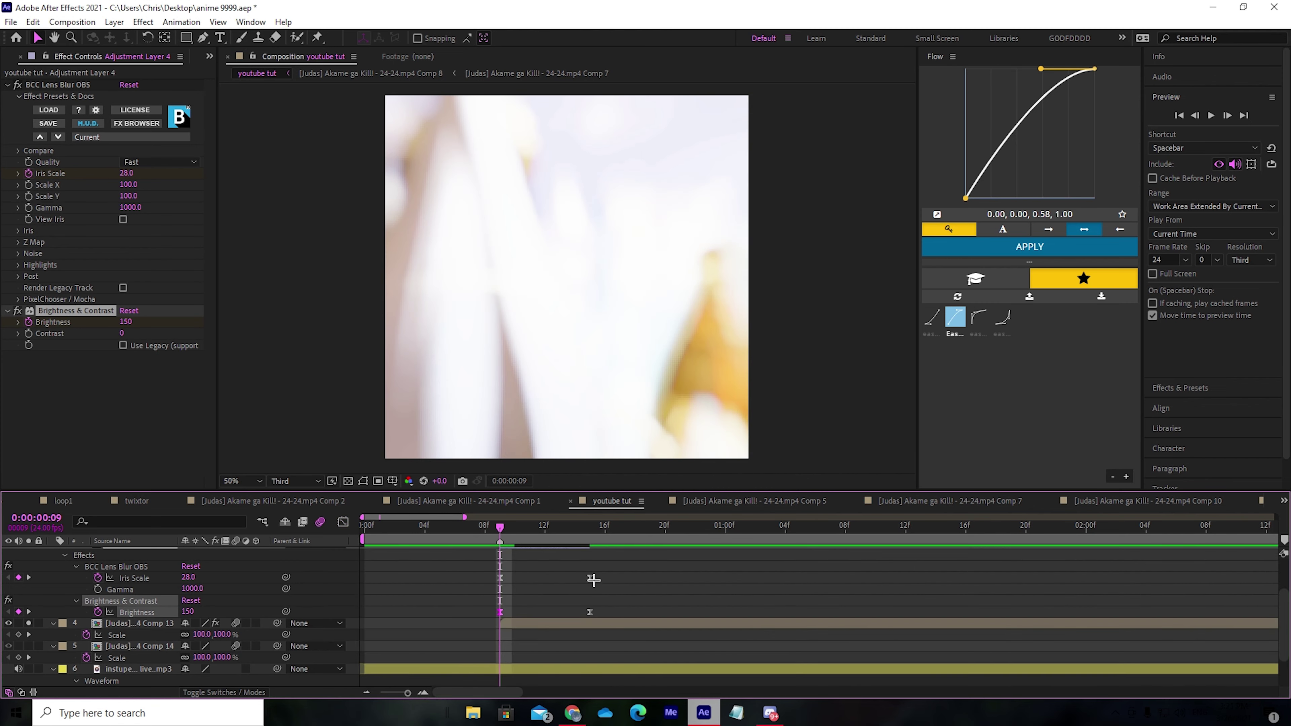
{"action": "scroll", "coordinate": [599, 591], "scroll_direction": "up", "scroll_amount": 1}
{"action": "key", "text": "space"}
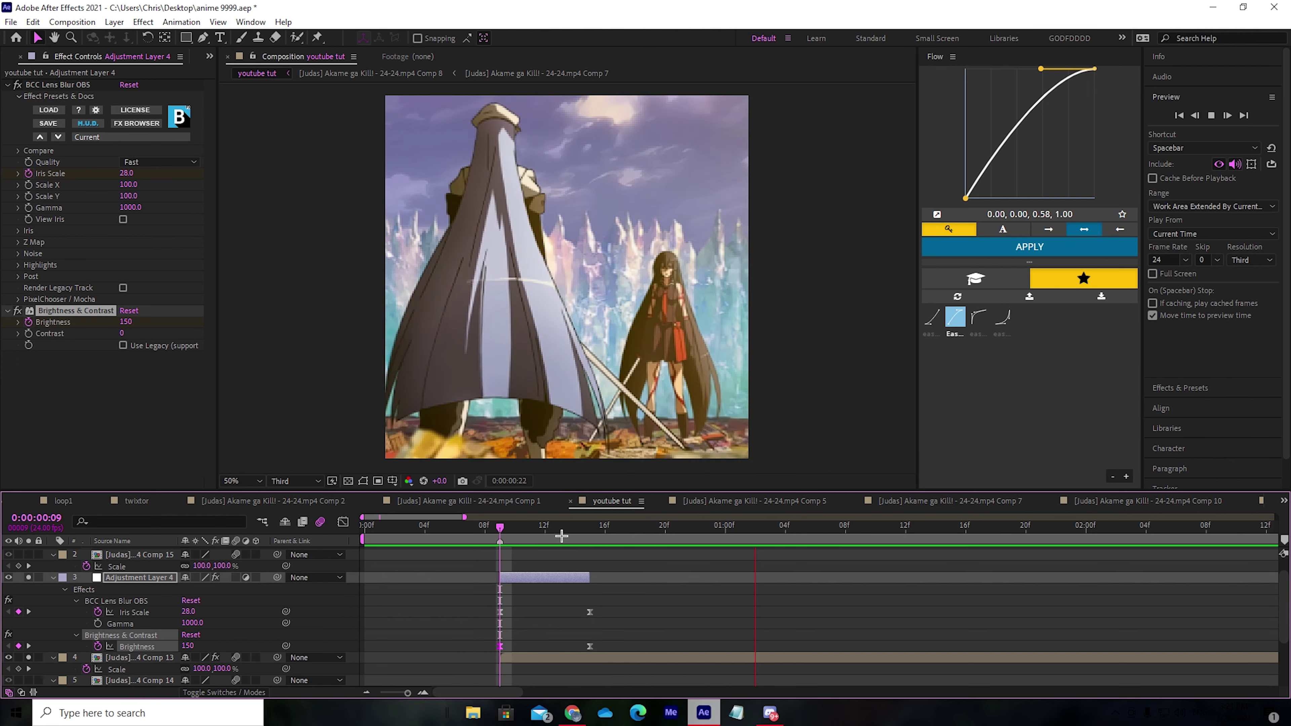
{"action": "key", "text": "space"}
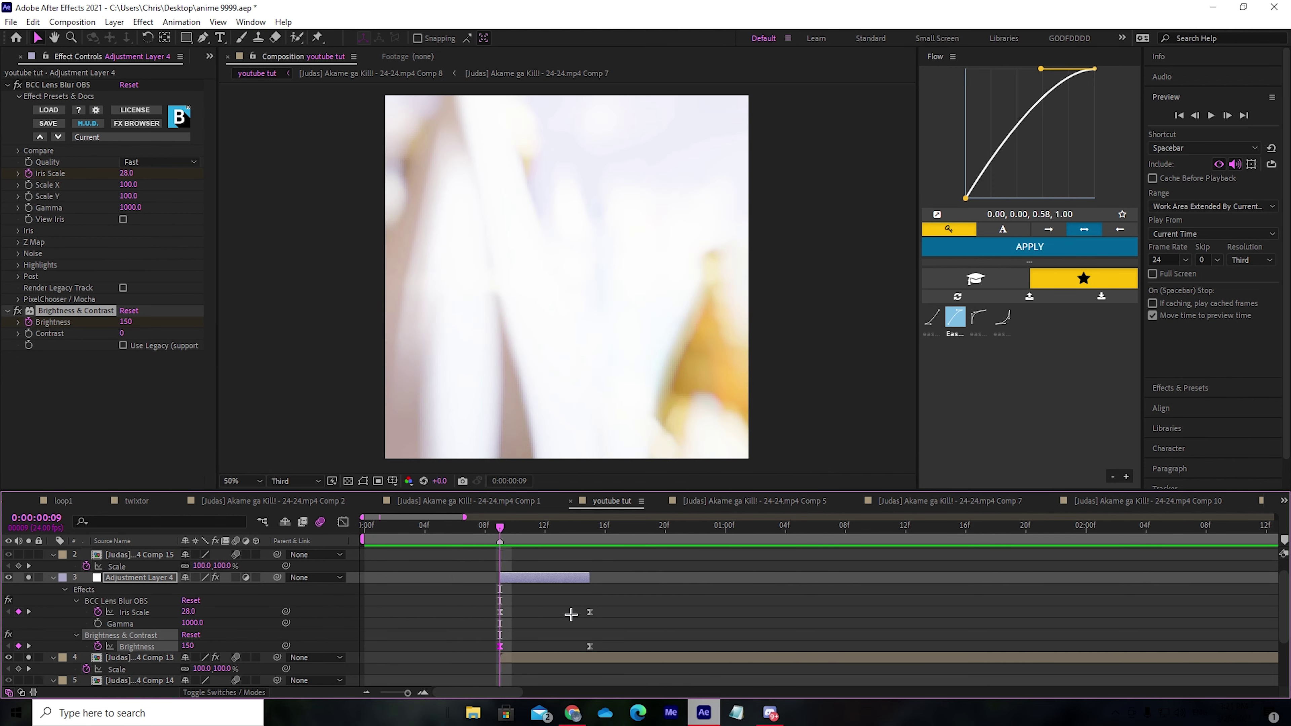
- Extend the adjustment layer and its closing Iris Scale and Brightness keyframes to 0:00:00:17, and check the Iris Scale graph
{"action": "left_click", "coordinate": [594, 579]}
{"action": "left_click_drag", "start_coordinate": [602, 577], "coordinate": [605, 578]}
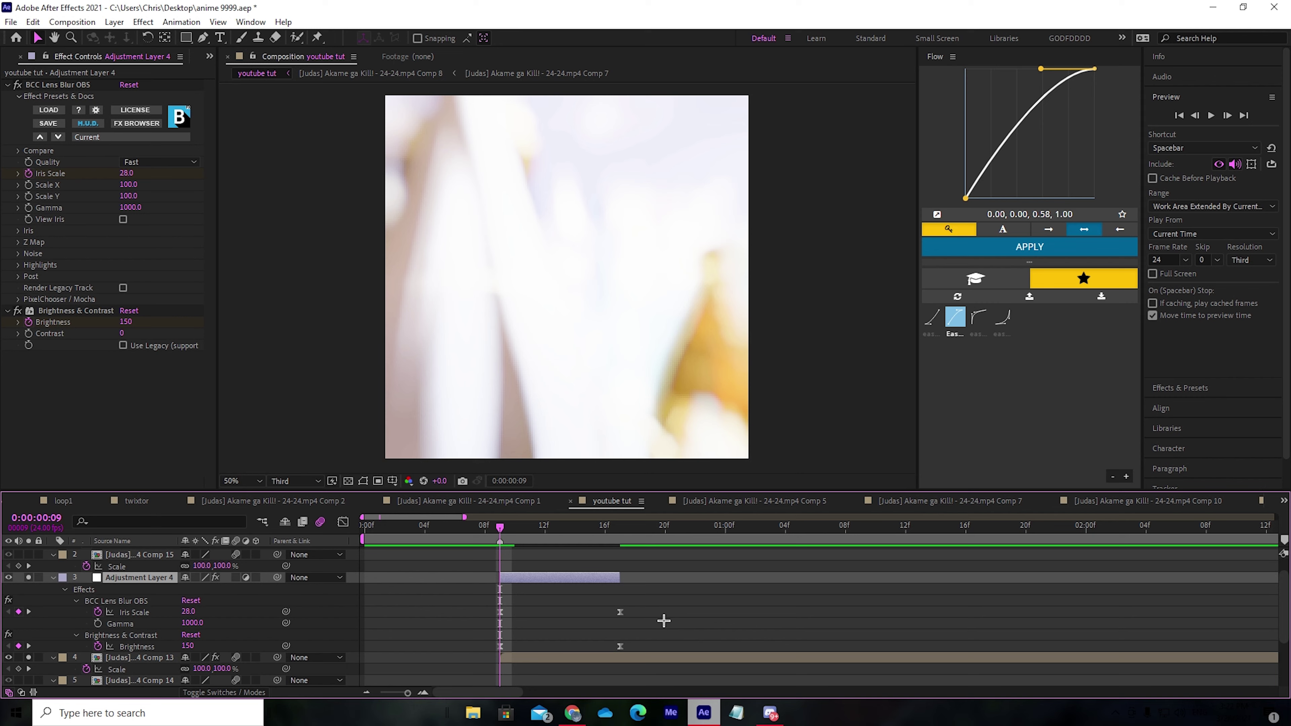
{"action": "left_click_drag", "start_coordinate": [659, 624], "coordinate": [478, 609]}
{"action": "left_click", "coordinate": [343, 522]}
{"action": "left_click", "coordinate": [343, 522]}
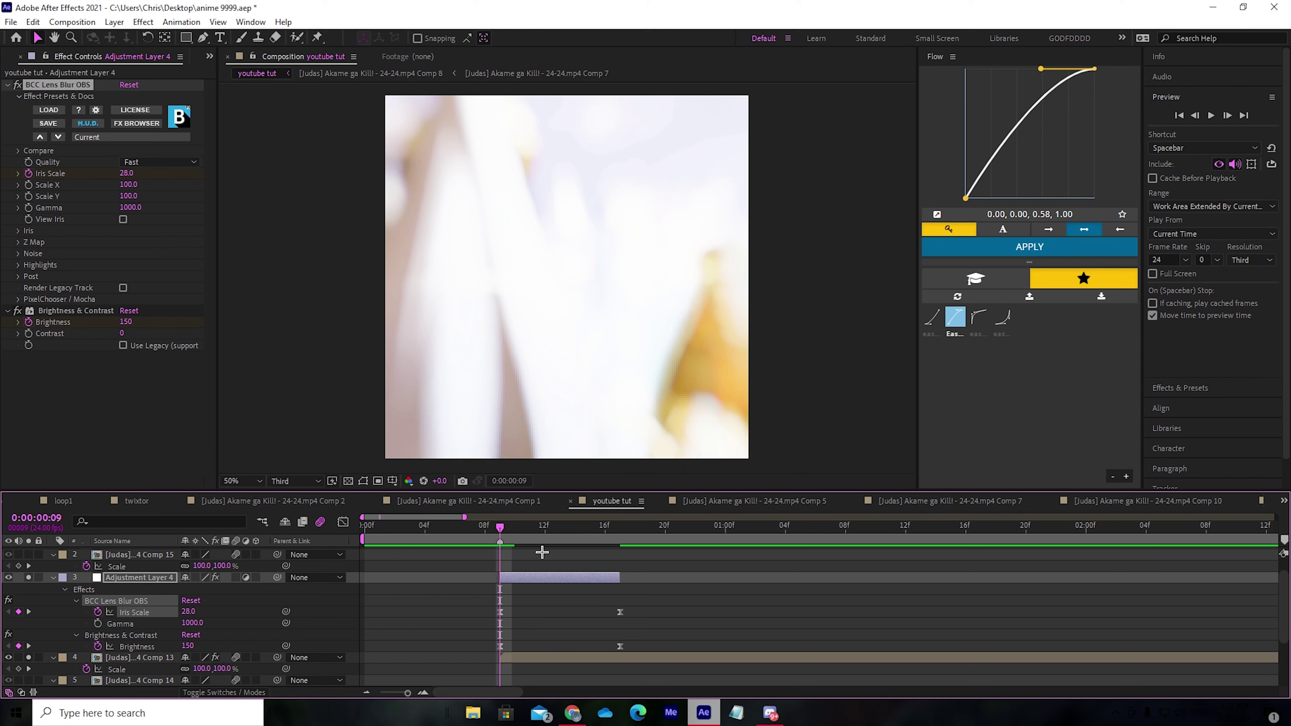
- Step through the lens-blur and brightness flash frame by frame from 0:00:00:09 to its end at 0:00:00:17
{"action": "key", "text": "Page_Down"}
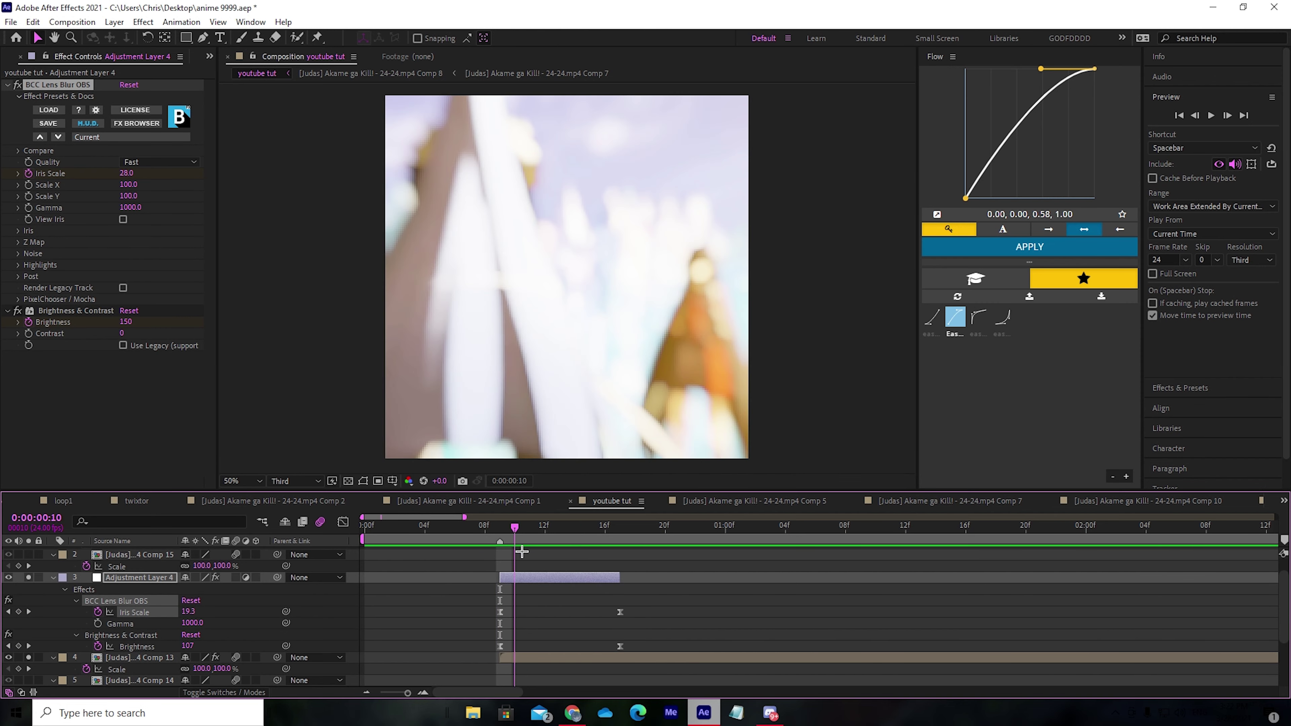
{"action": "key", "text": "Page_Down"}
{"action": "key", "text": "Page_Down"}
{"action": "key", "text": "Page_Down"}
{"action": "key", "text": "Page_Down"}
{"action": "key", "text": "Page_Down"}
{"action": "key", "text": "Page_Down"}
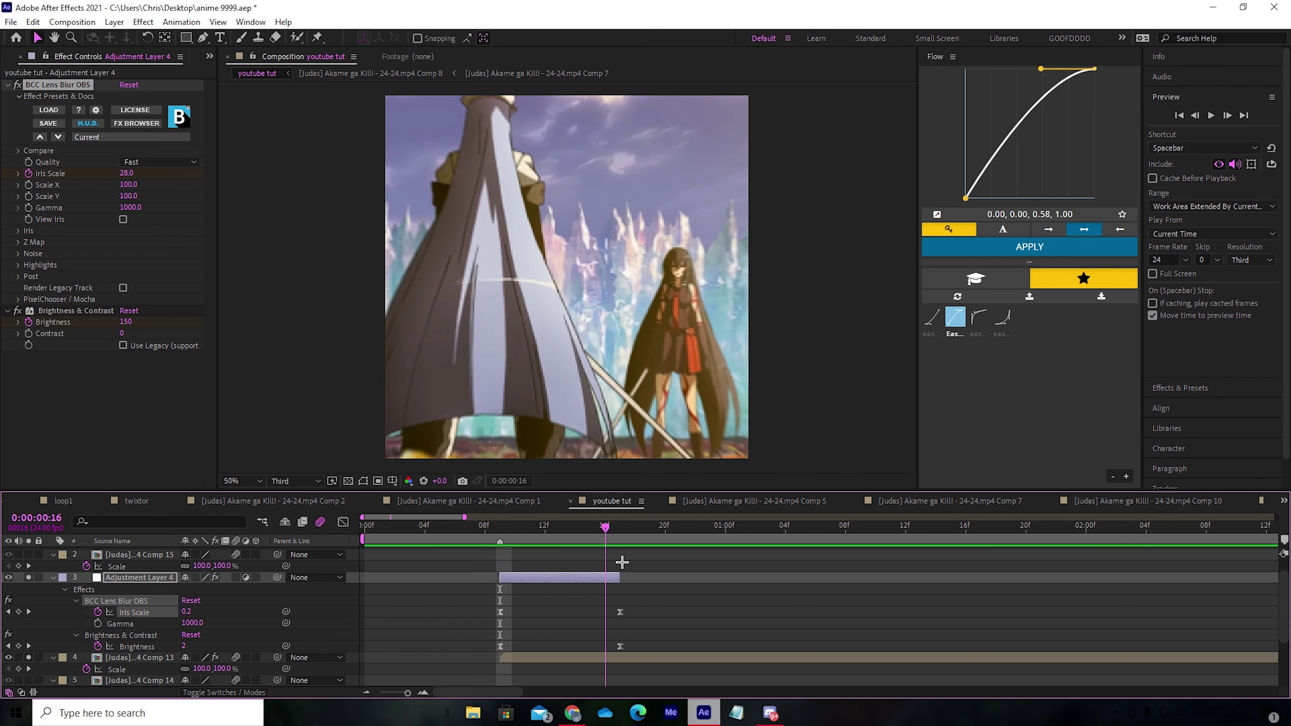
{"action": "key", "text": "Page_Down"}
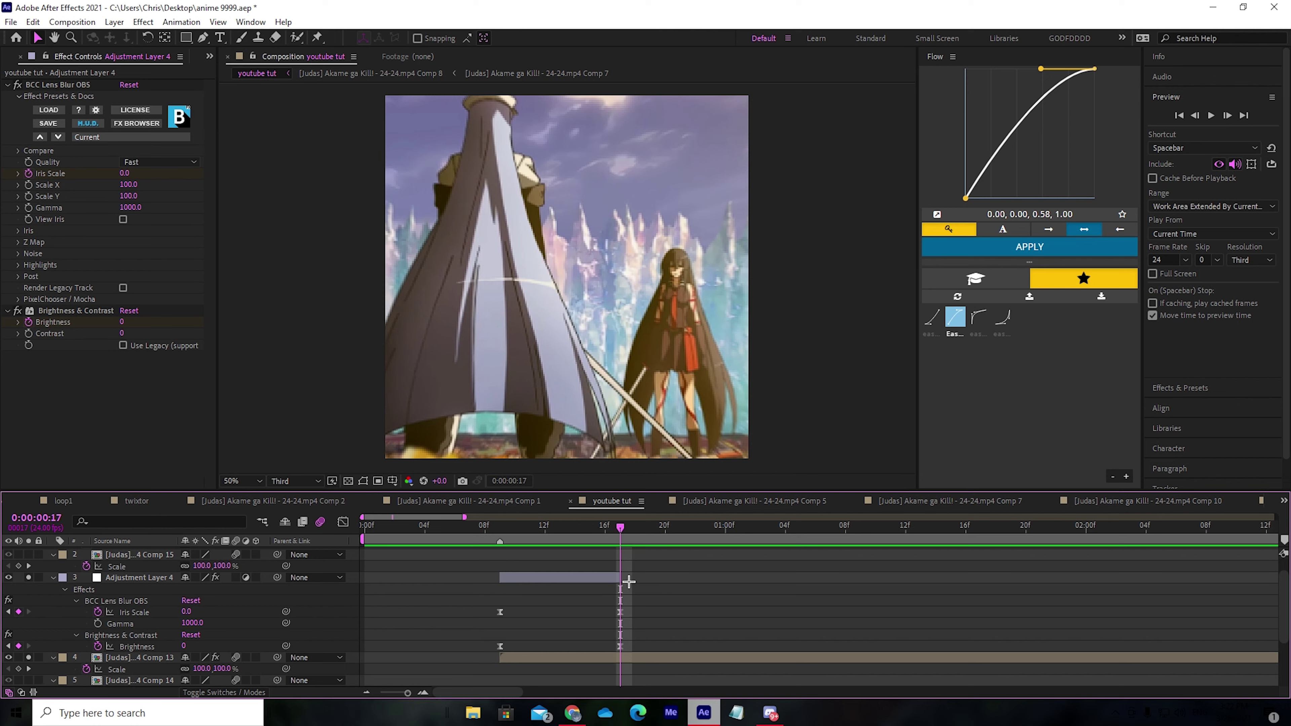
- Duplicate the flash adjustment layer, move the copy above all other layers, and align its end with 0:00:11:10
{"action": "left_click_drag", "start_coordinate": [467, 518], "coordinate": [652, 518]}
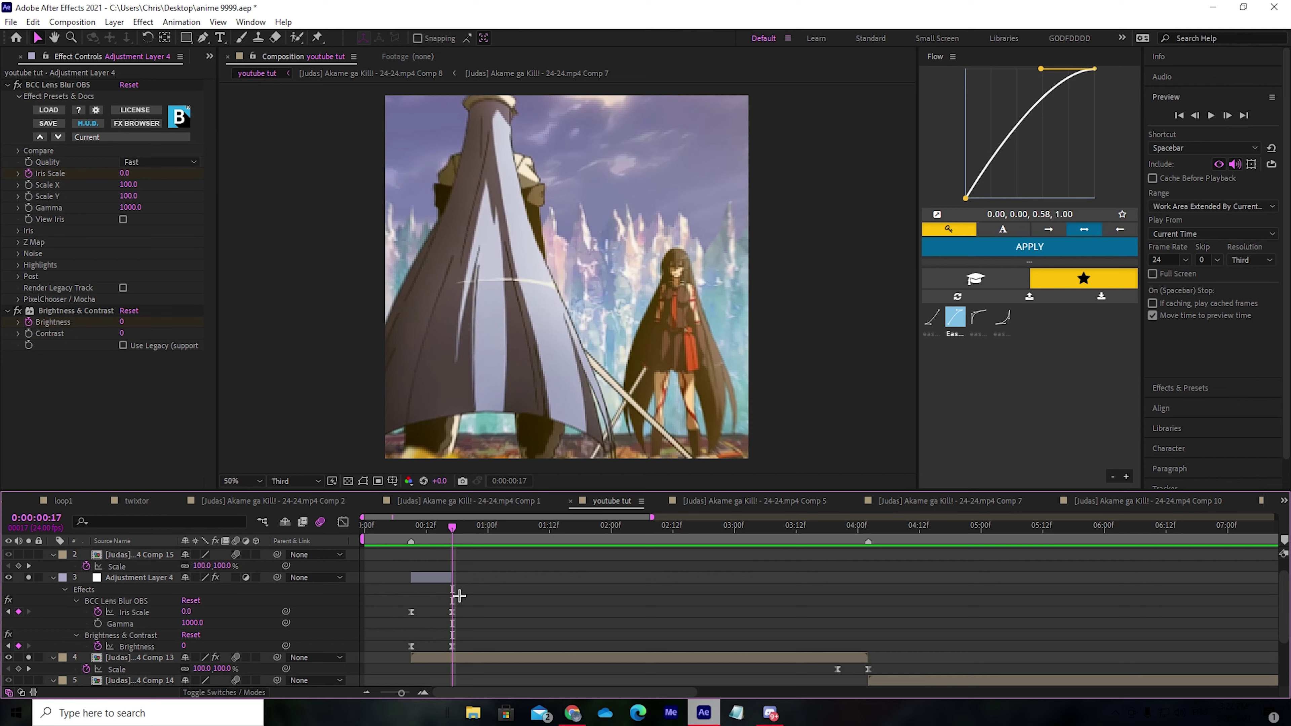
{"action": "left_click", "coordinate": [448, 579]}
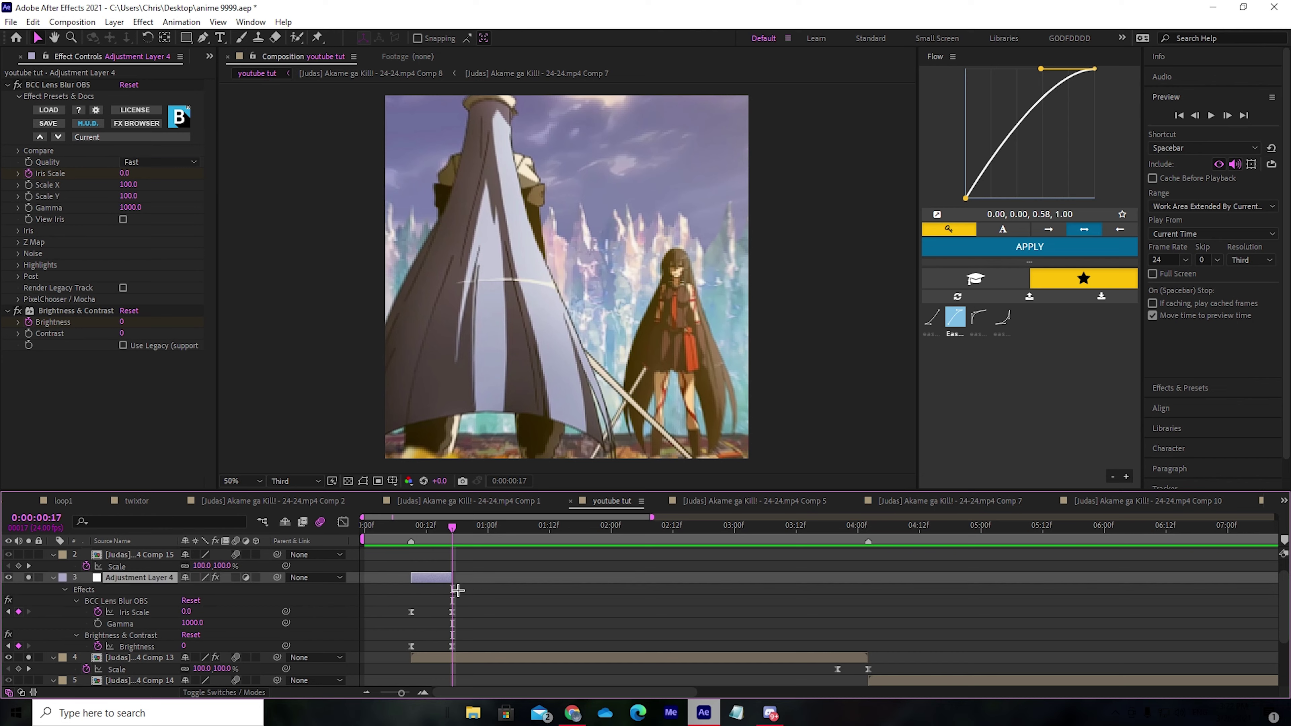
{"action": "key", "text": "ctrl+d"}
{"action": "left_click_drag", "start_coordinate": [449, 581], "coordinate": [562, 651]}
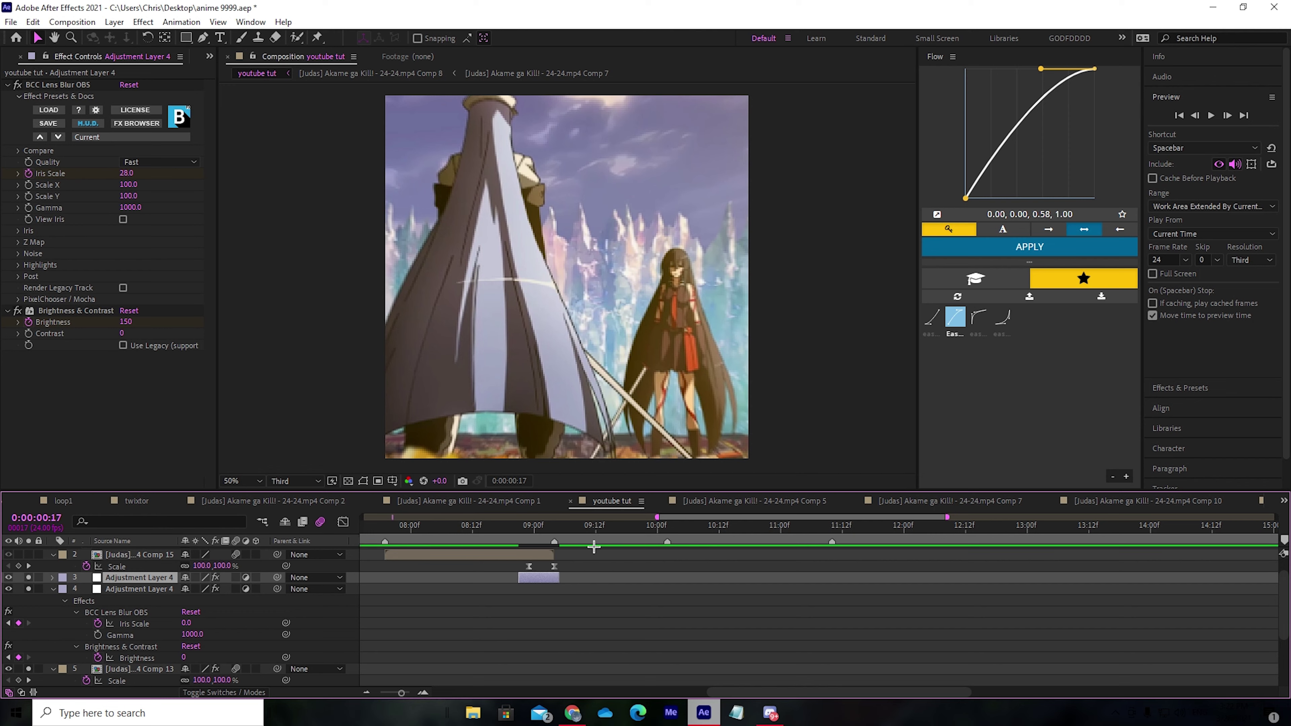
{"action": "left_click", "coordinate": [834, 532]}
{"action": "left_click_drag", "start_coordinate": [539, 583], "coordinate": [821, 611]}
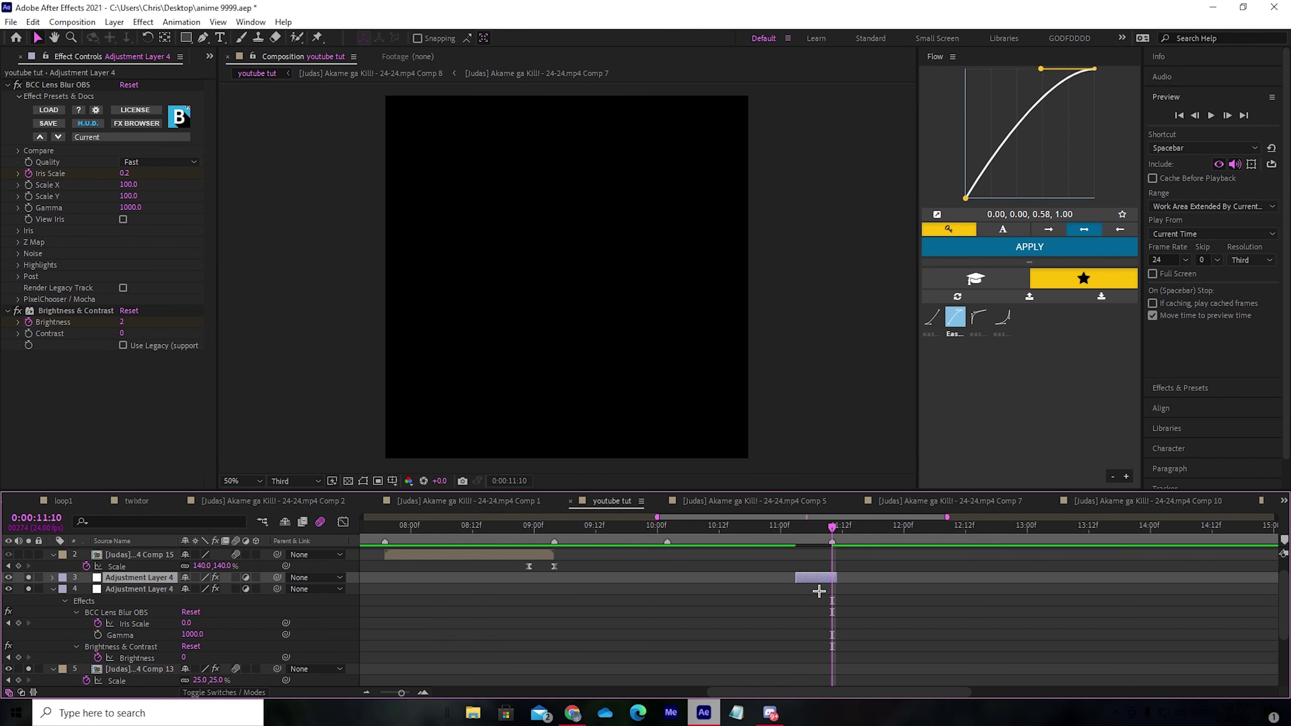
{"action": "scroll", "coordinate": [819, 592], "scroll_direction": "up", "scroll_amount": 1}
{"action": "left_click_drag", "start_coordinate": [131, 601], "coordinate": [156, 563]}
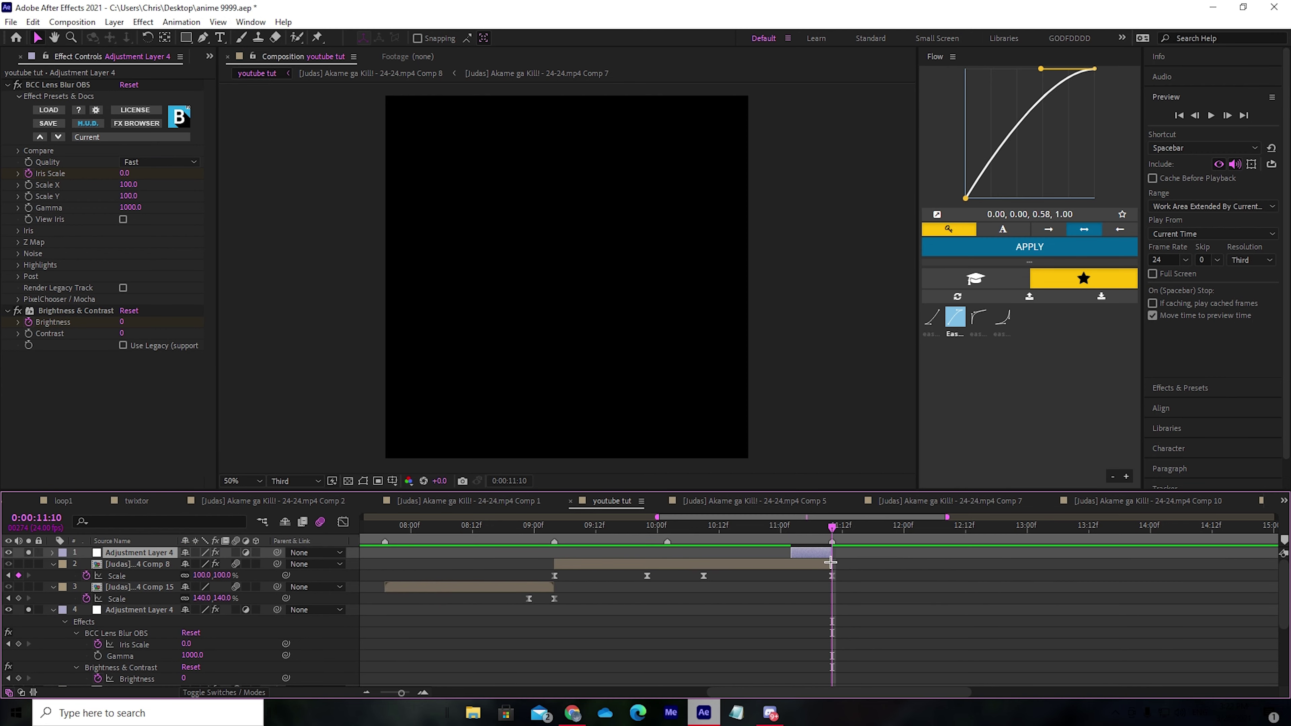
- Time-reverse the copied adjustment layer, reveal its keyframes, turn off layer soloing, and scrub through the reversed flash
{"action": "right_click", "coordinate": [831, 561]}
{"action": "mouse_move", "coordinate": [890, 242]}
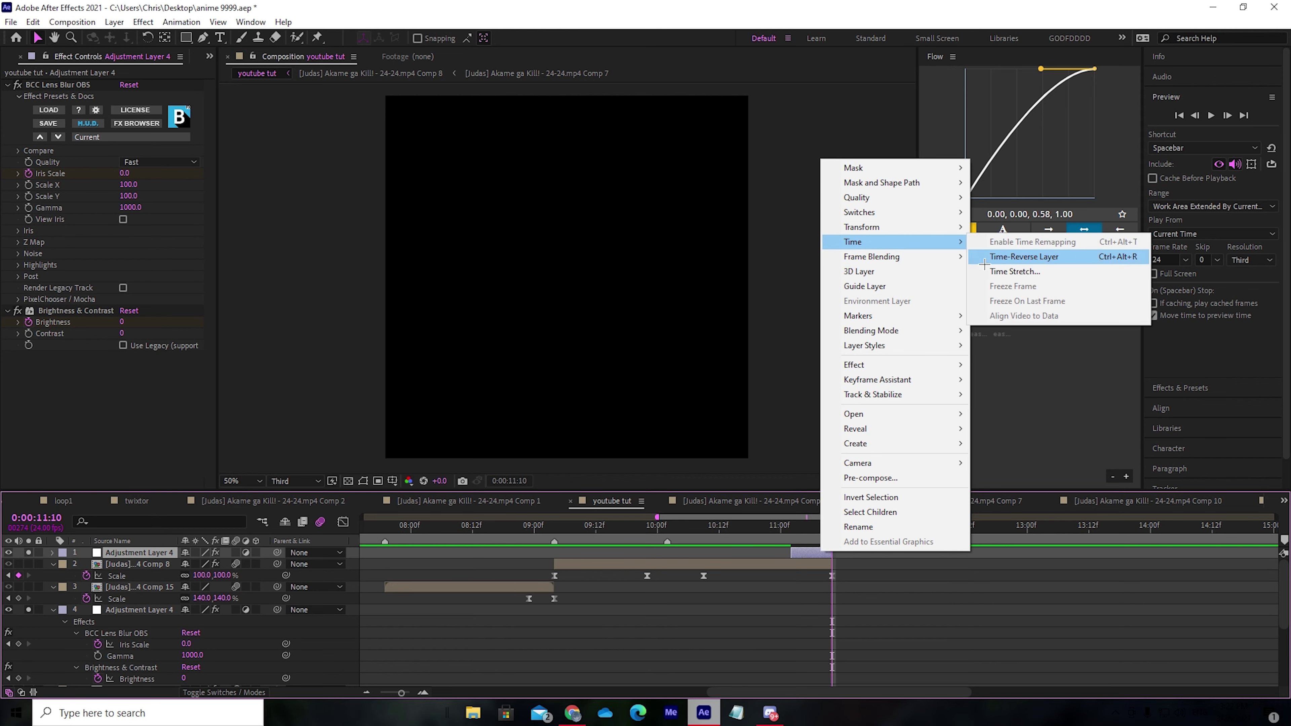
{"action": "left_click", "coordinate": [984, 260]}
{"action": "key", "text": "u"}
{"action": "left_click_drag", "start_coordinate": [836, 540], "coordinate": [791, 543]}
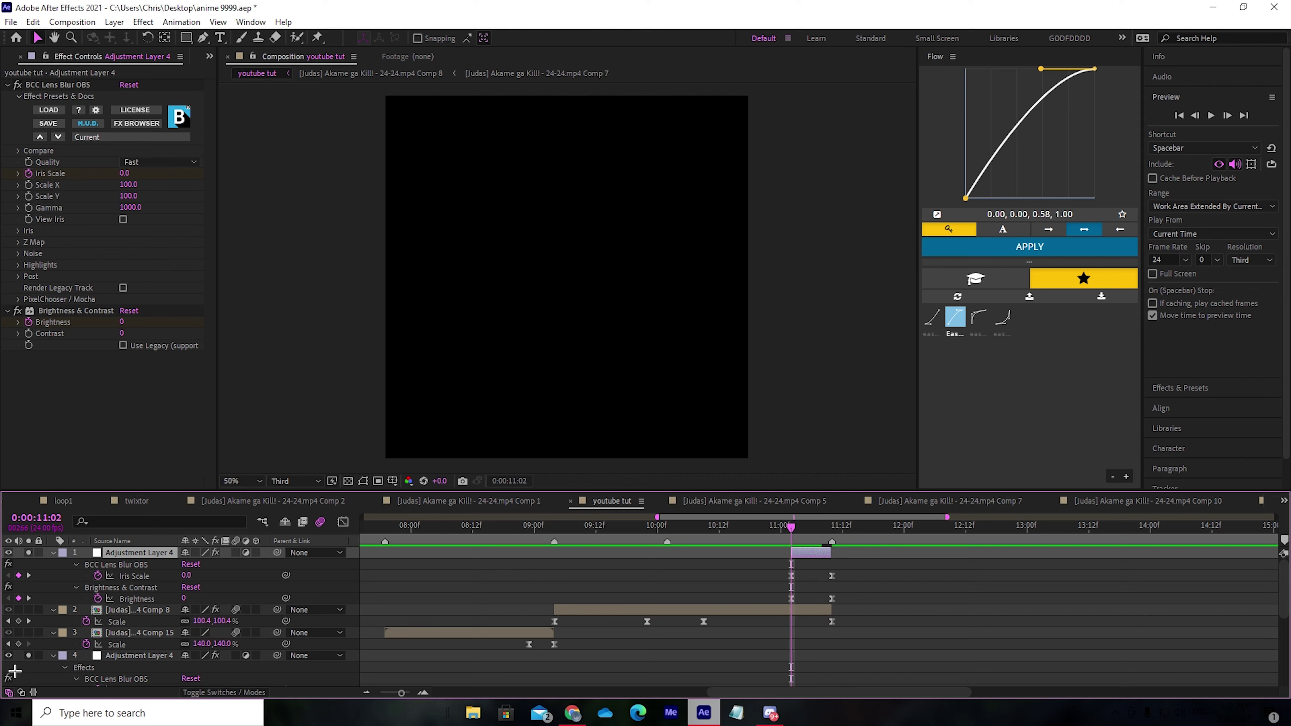
{"action": "scroll", "coordinate": [44, 668], "scroll_direction": "down", "scroll_amount": 2}
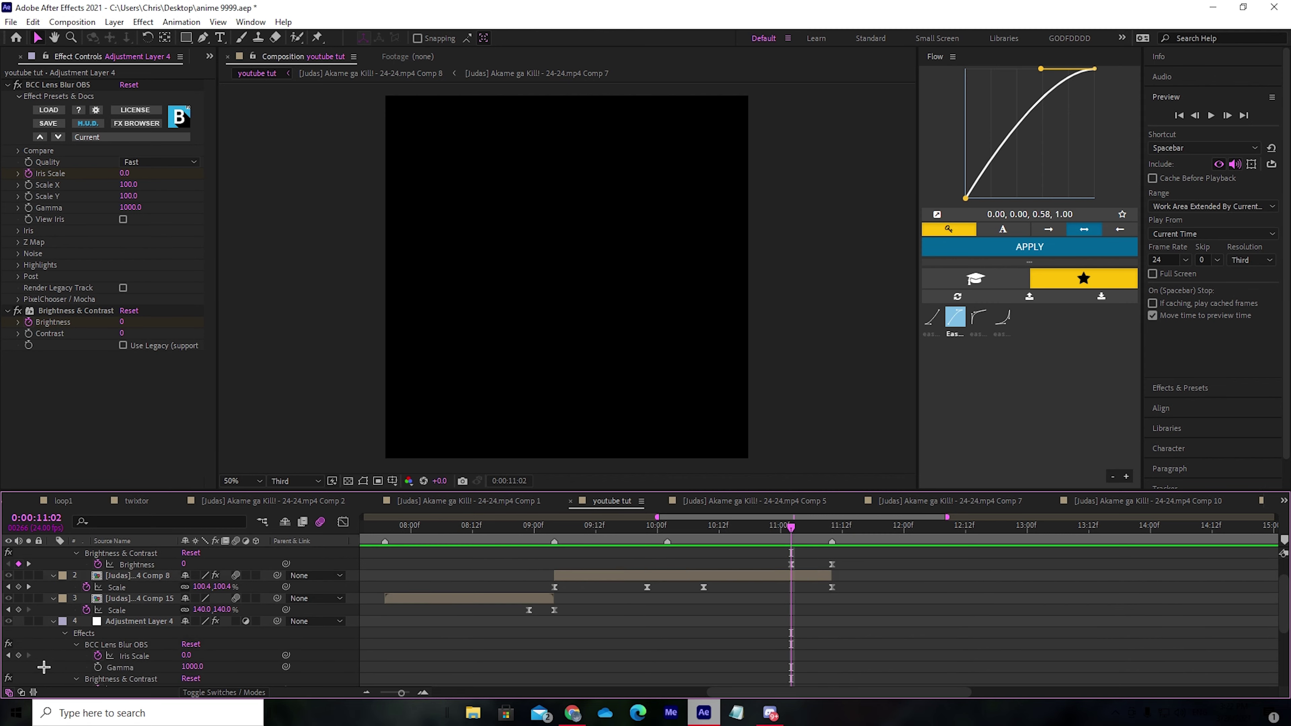
{"action": "scroll", "coordinate": [424, 660], "scroll_direction": "up", "scroll_amount": 2}
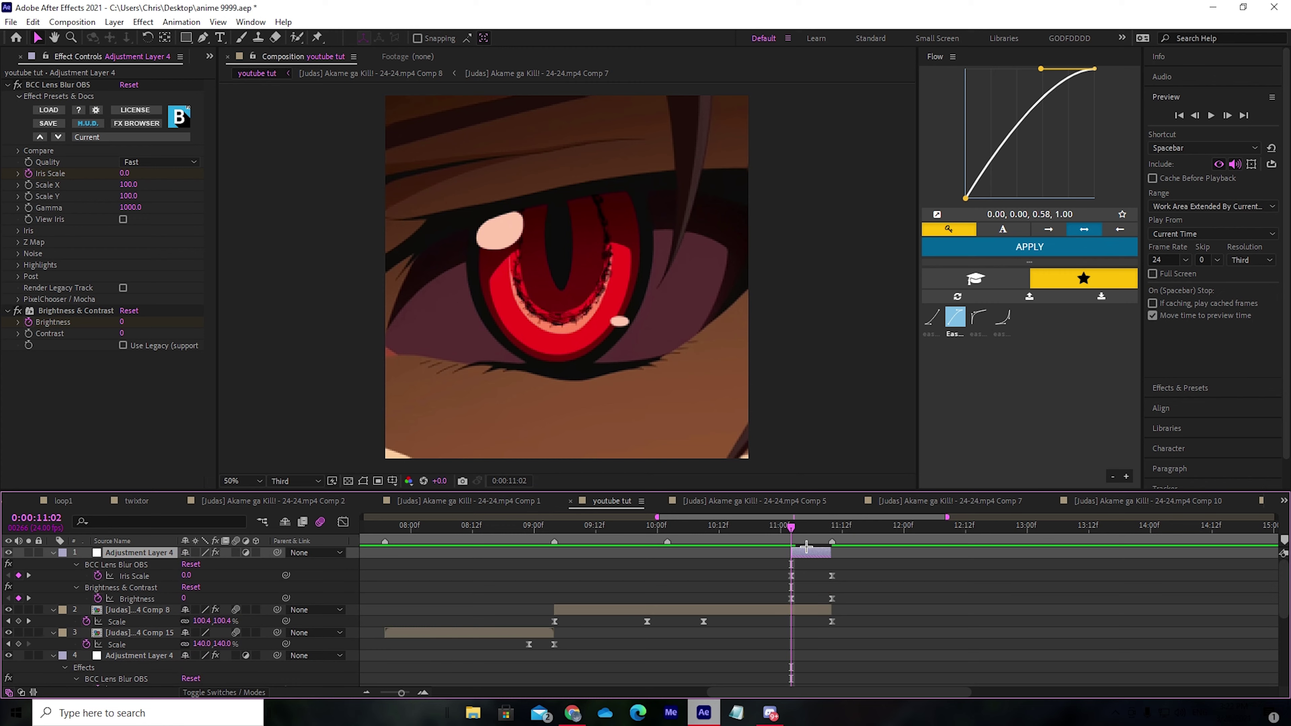
{"action": "left_click_drag", "start_coordinate": [807, 547], "coordinate": [836, 551]}
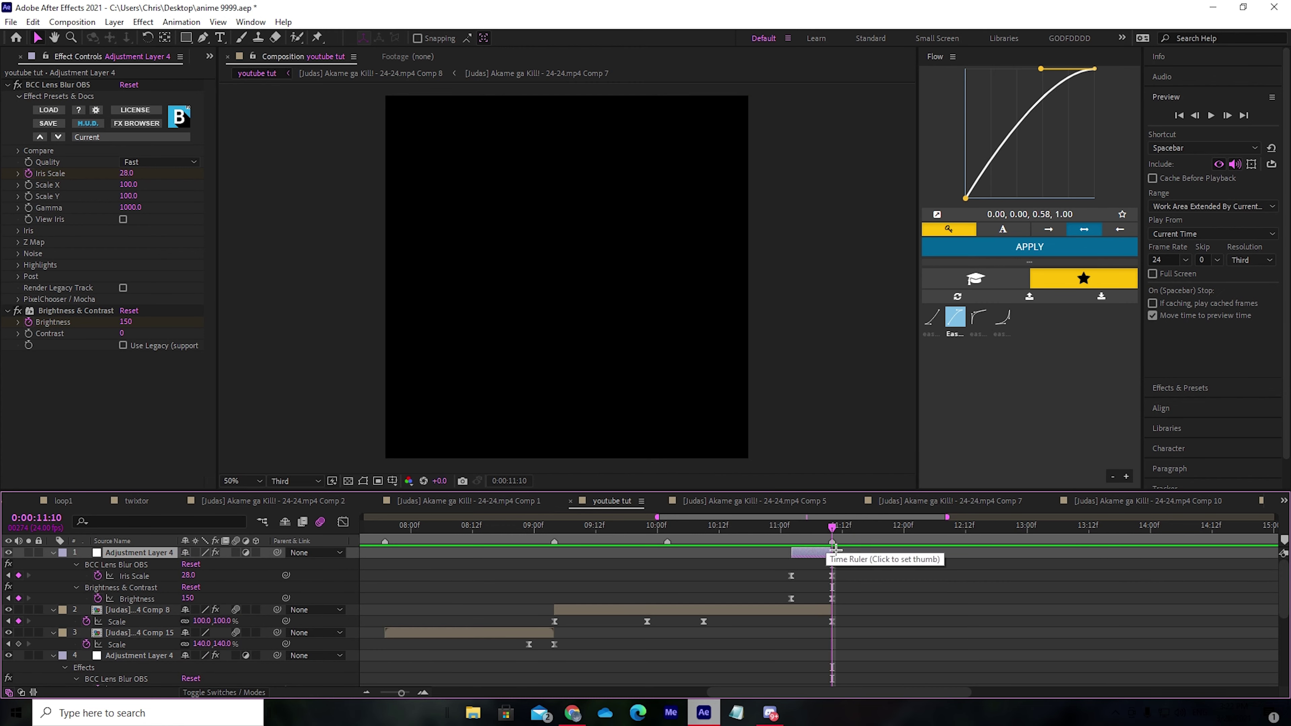
- Return the playhead to the composition start and preview the edit with its flashes
{"action": "left_click_drag", "start_coordinate": [833, 544], "coordinate": [550, 581]}
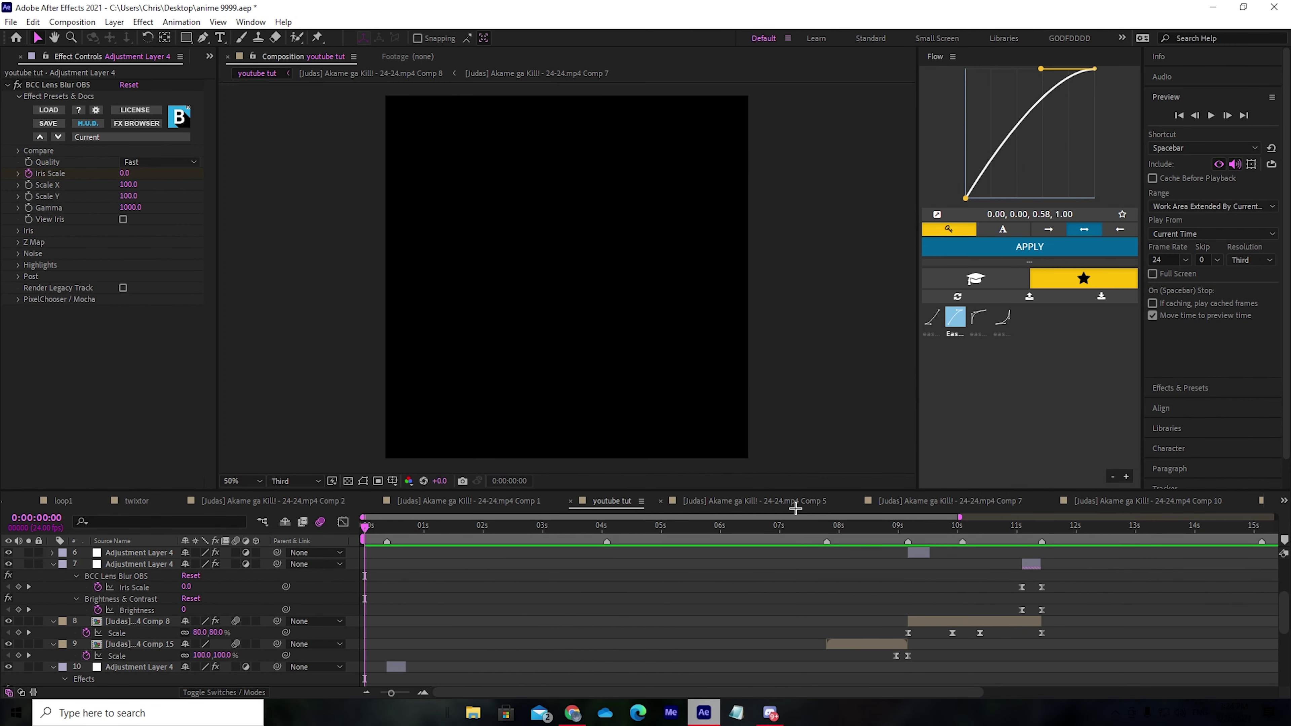
{"action": "scroll", "coordinate": [859, 628], "scroll_direction": "down", "scroll_amount": 2}
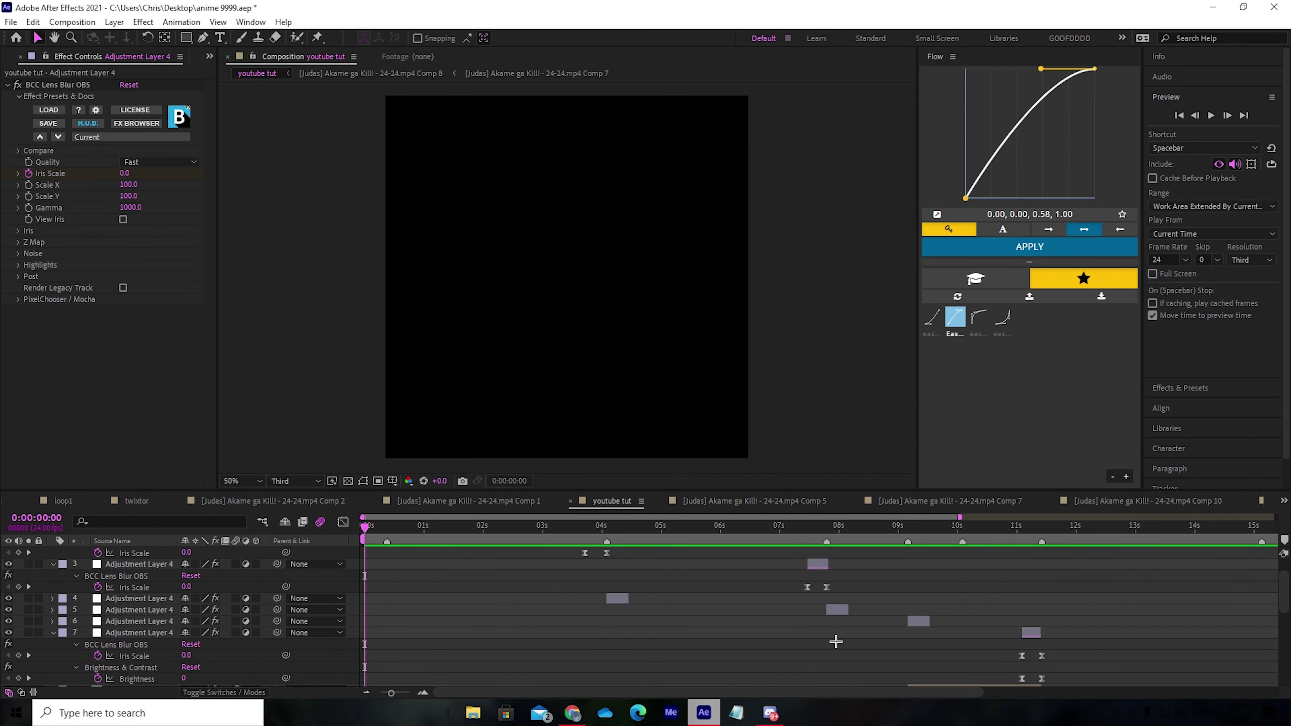
{"action": "left_click", "coordinate": [826, 537]}
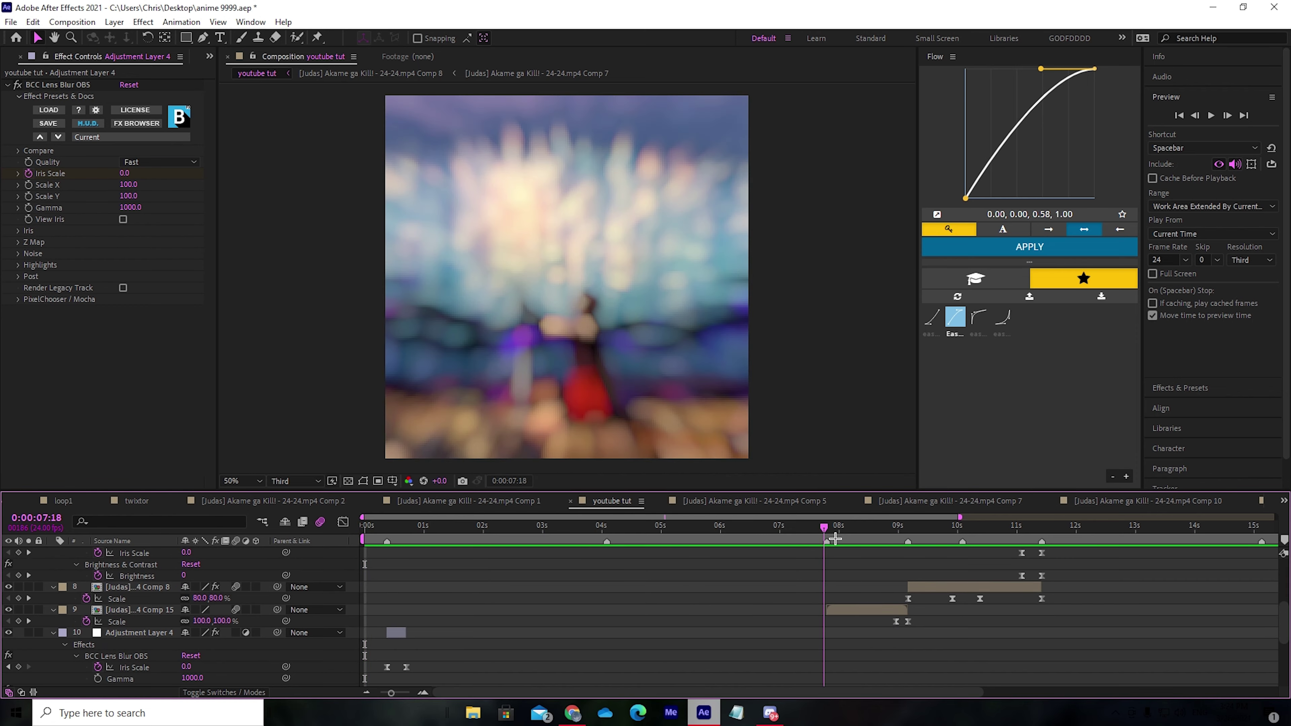
{"action": "left_click_drag", "start_coordinate": [835, 539], "coordinate": [350, 565]}
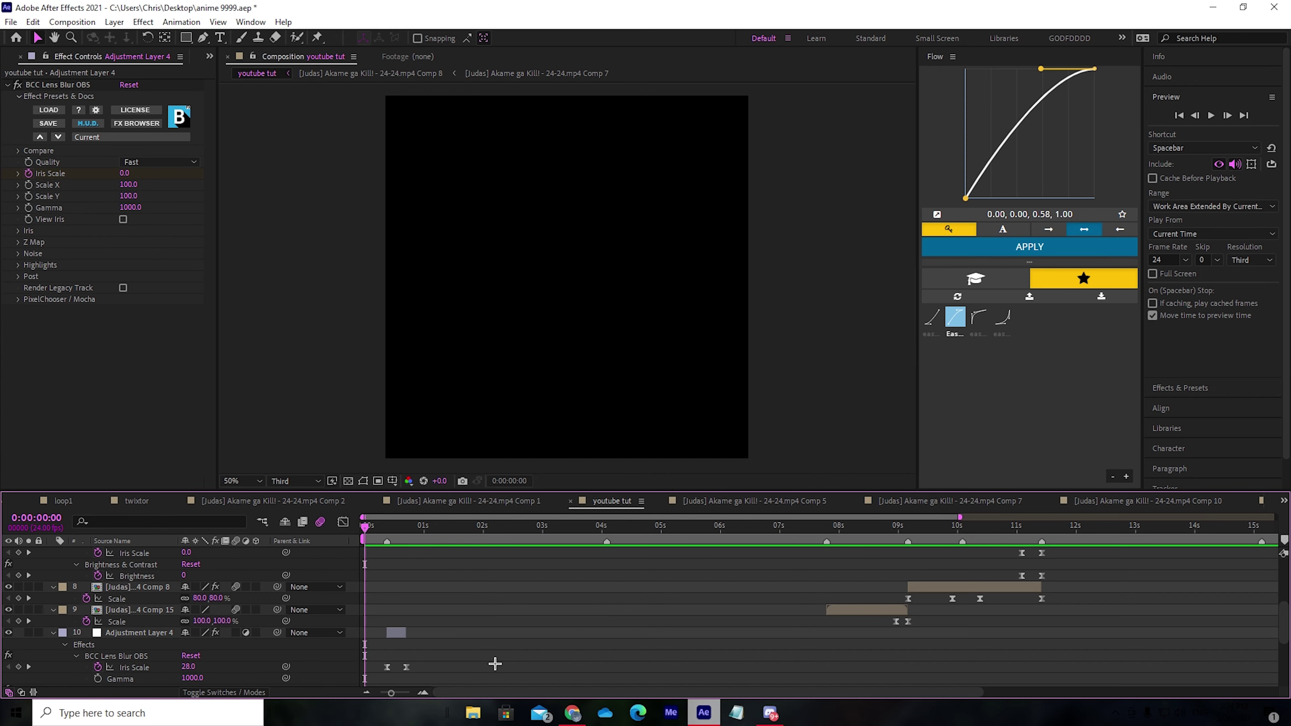
{"action": "key", "text": "space"}
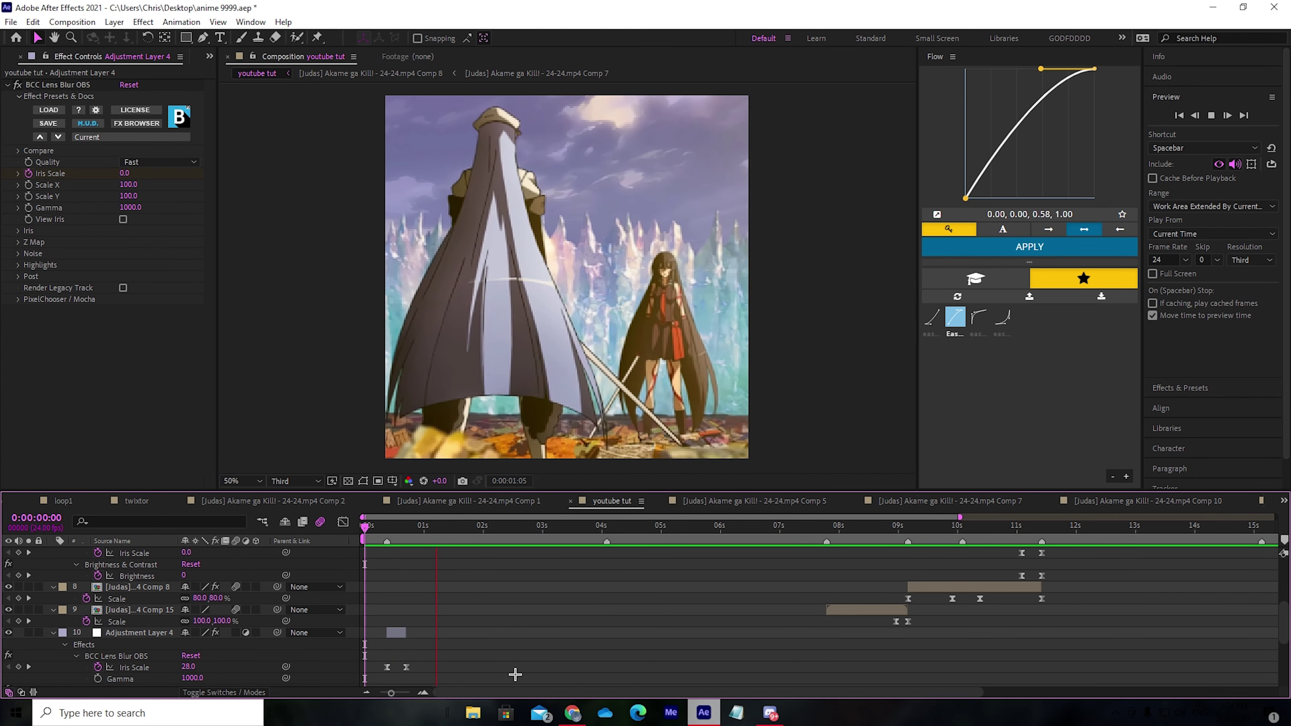
{"action": "scroll", "coordinate": [524, 671], "scroll_direction": "down", "scroll_amount": 2}
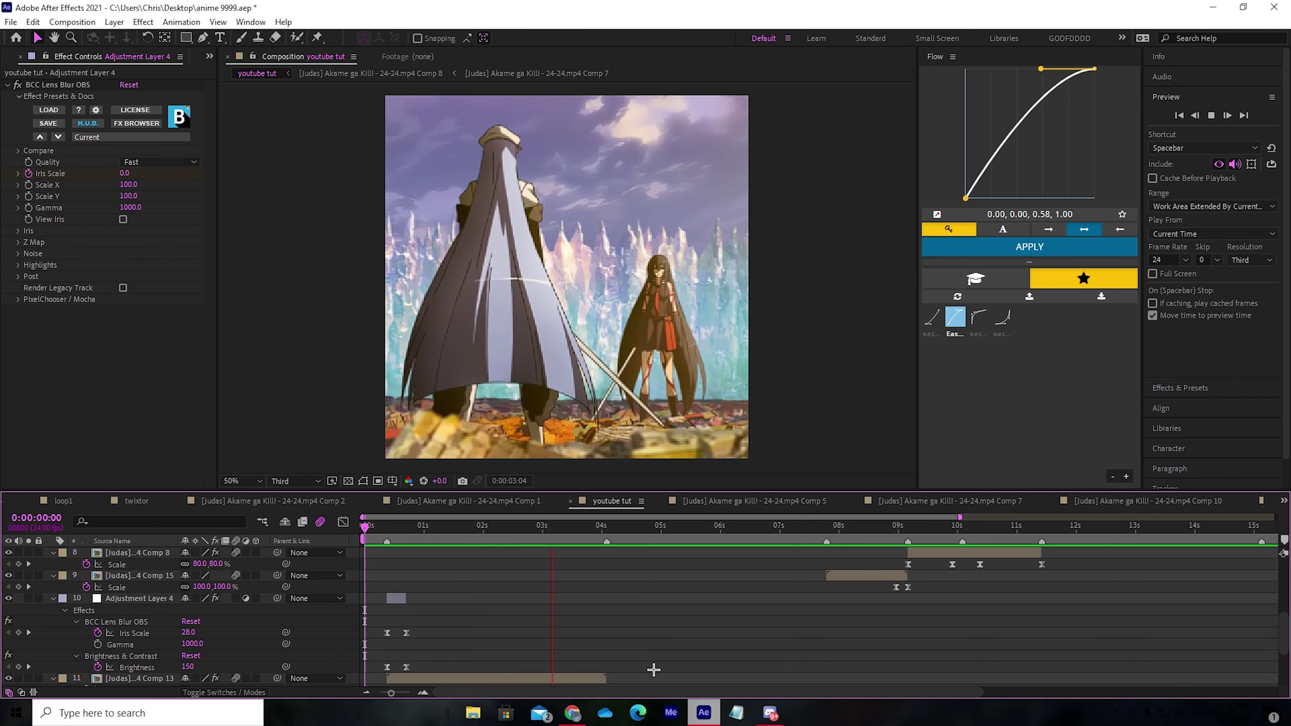
{"action": "scroll", "coordinate": [653, 672], "scroll_direction": "down", "scroll_amount": 2}
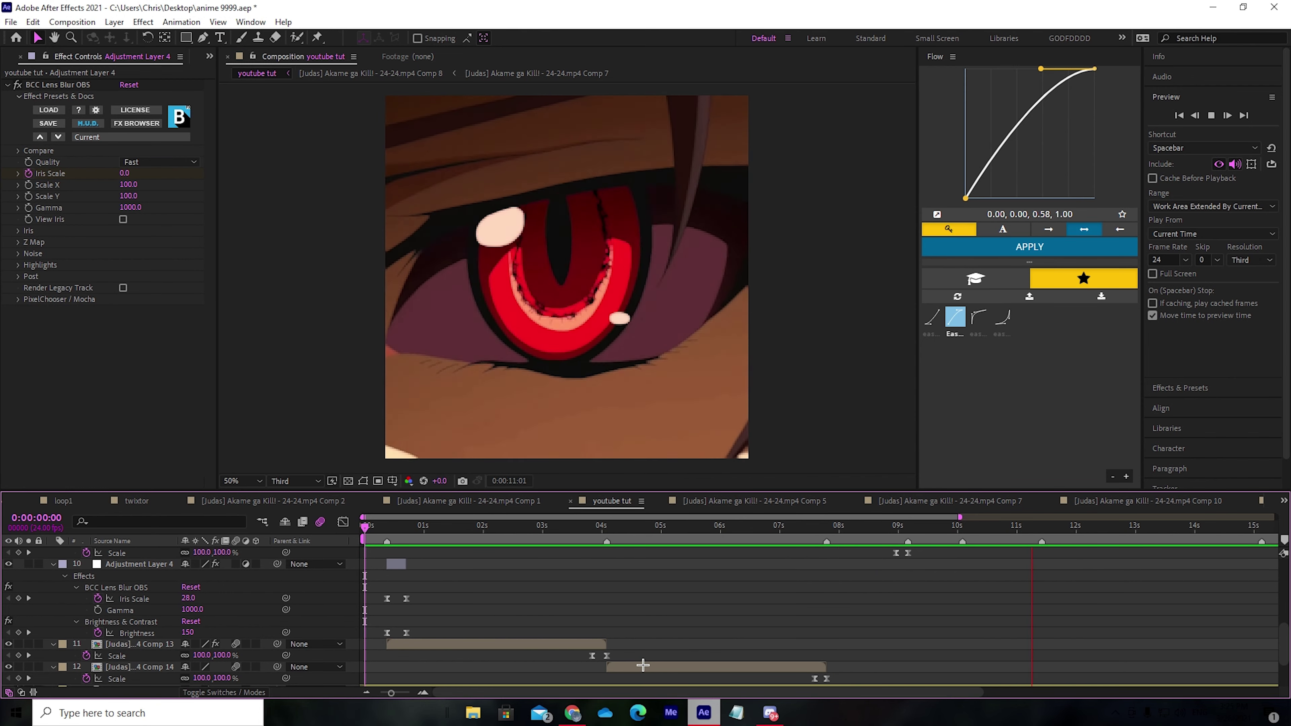
- Add a new adjustment layer above the Comp 15 clip and trim it to run from 0:00:07:19 to 0:00:09:04
{"action": "left_click", "coordinate": [973, 543]}
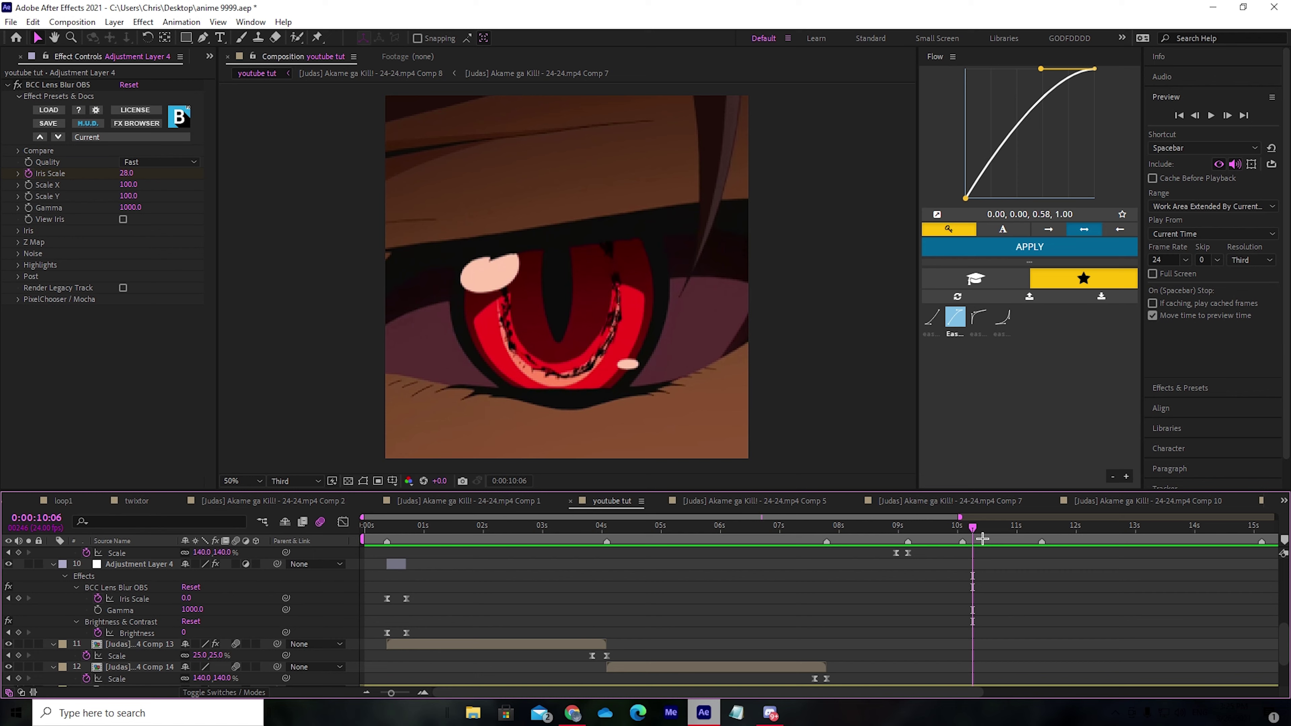
{"action": "scroll", "coordinate": [933, 541], "scroll_direction": "up", "scroll_amount": 1}
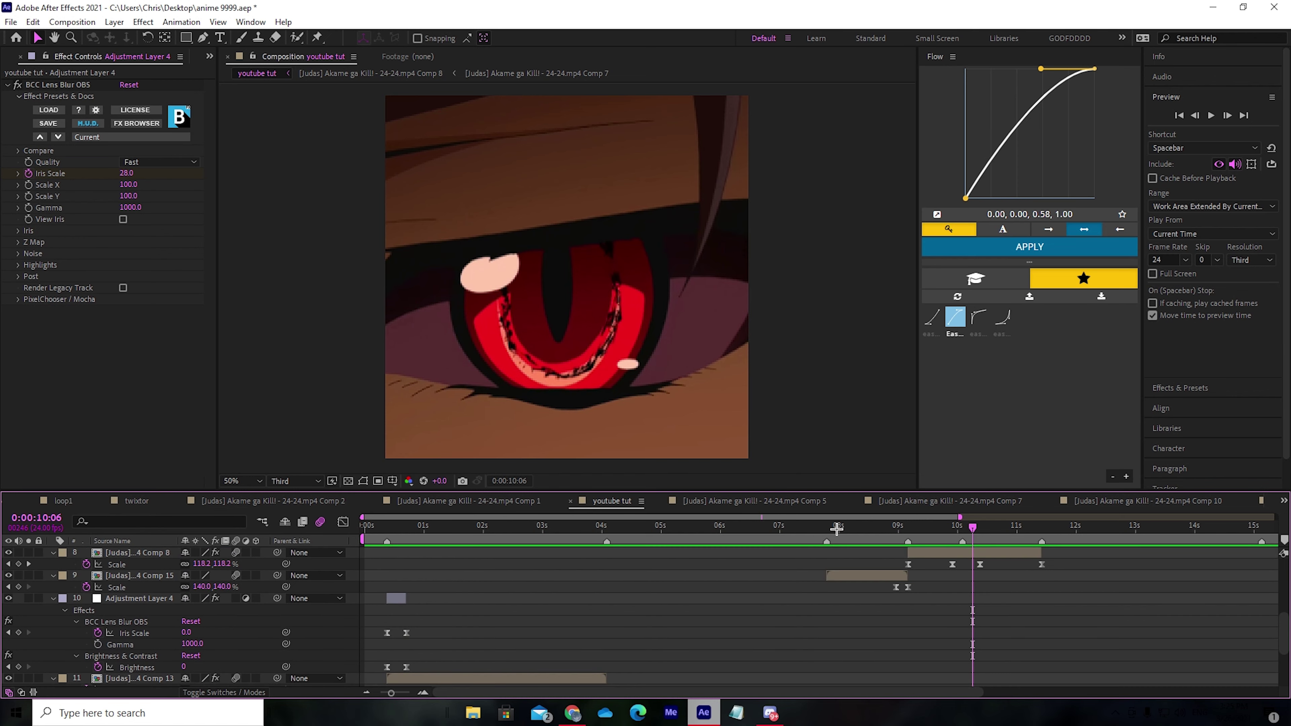
{"action": "left_click_drag", "start_coordinate": [836, 529], "coordinate": [837, 577]}
{"action": "left_click", "coordinate": [834, 574]}
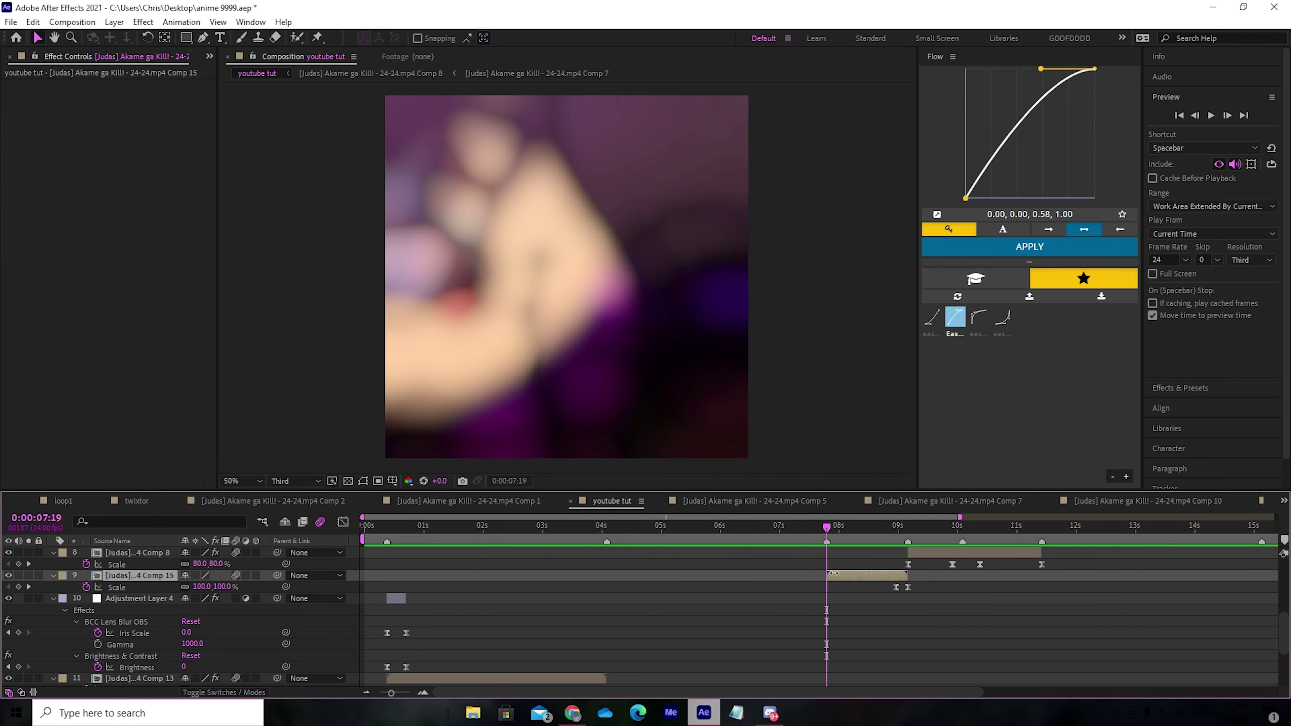
{"action": "key", "text": "ctrl+alt+y"}
{"action": "key", "text": "ctrl+shift+d"}
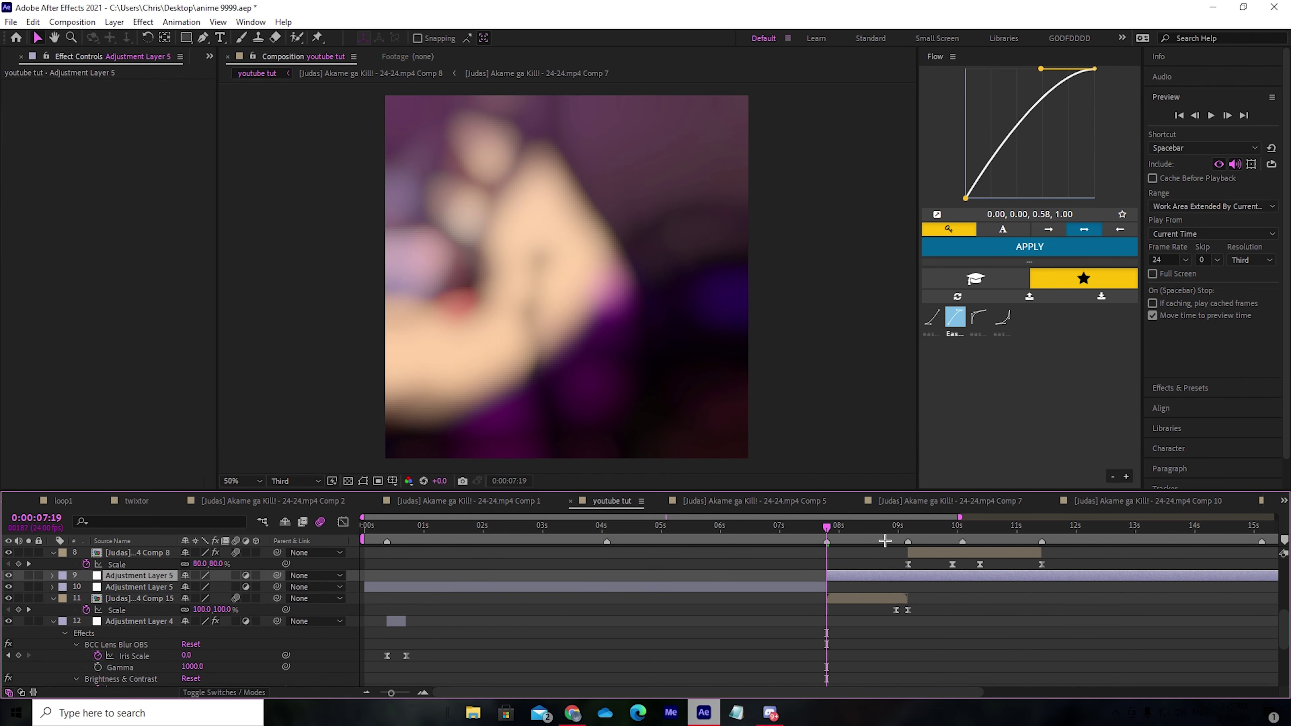
{"action": "left_click", "coordinate": [910, 540]}
{"action": "key", "text": "ctrl+shift+d"}
{"action": "key", "text": "Delete"}
{"action": "left_click", "coordinate": [810, 589]}
{"action": "key", "text": "Delete"}
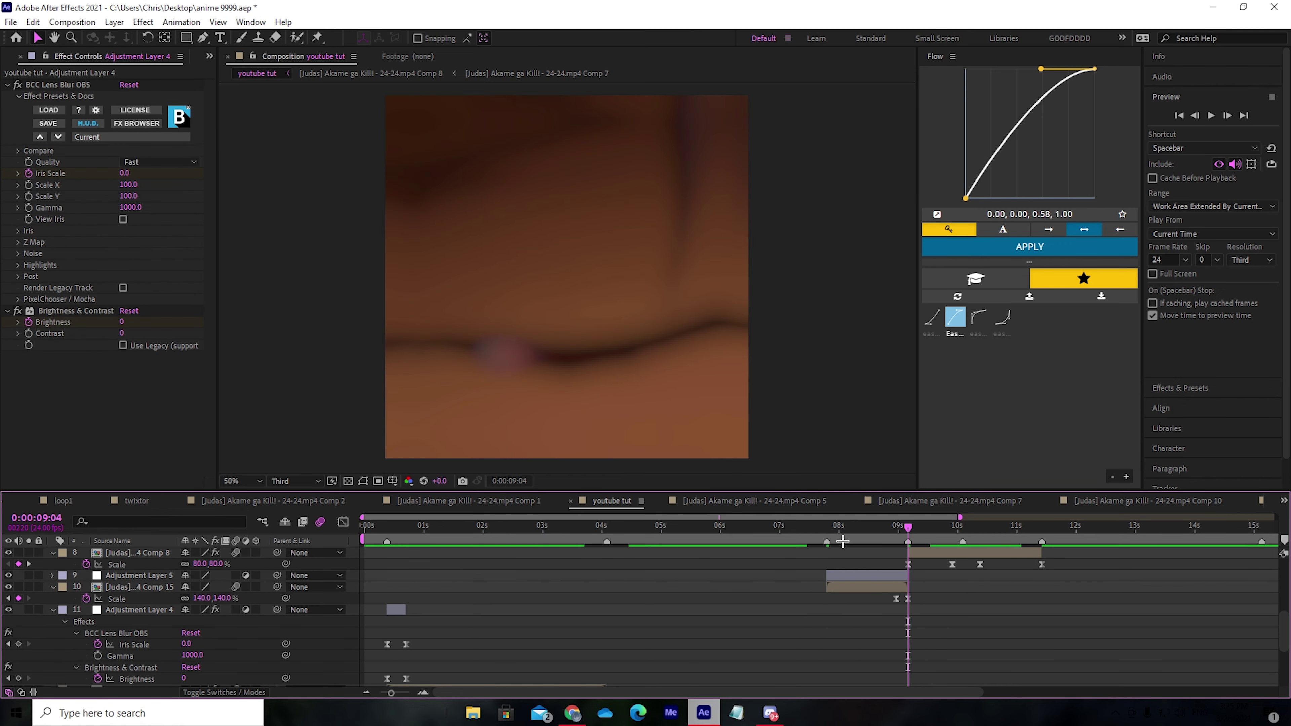
- Shift the new adjustment layer to start three frames before the 0:00:07:19 cut and shorten its end to about 0:00:08:02
{"action": "left_click", "coordinate": [829, 538]}
{"action": "key", "text": "="}
{"action": "left_click", "coordinate": [865, 581]}
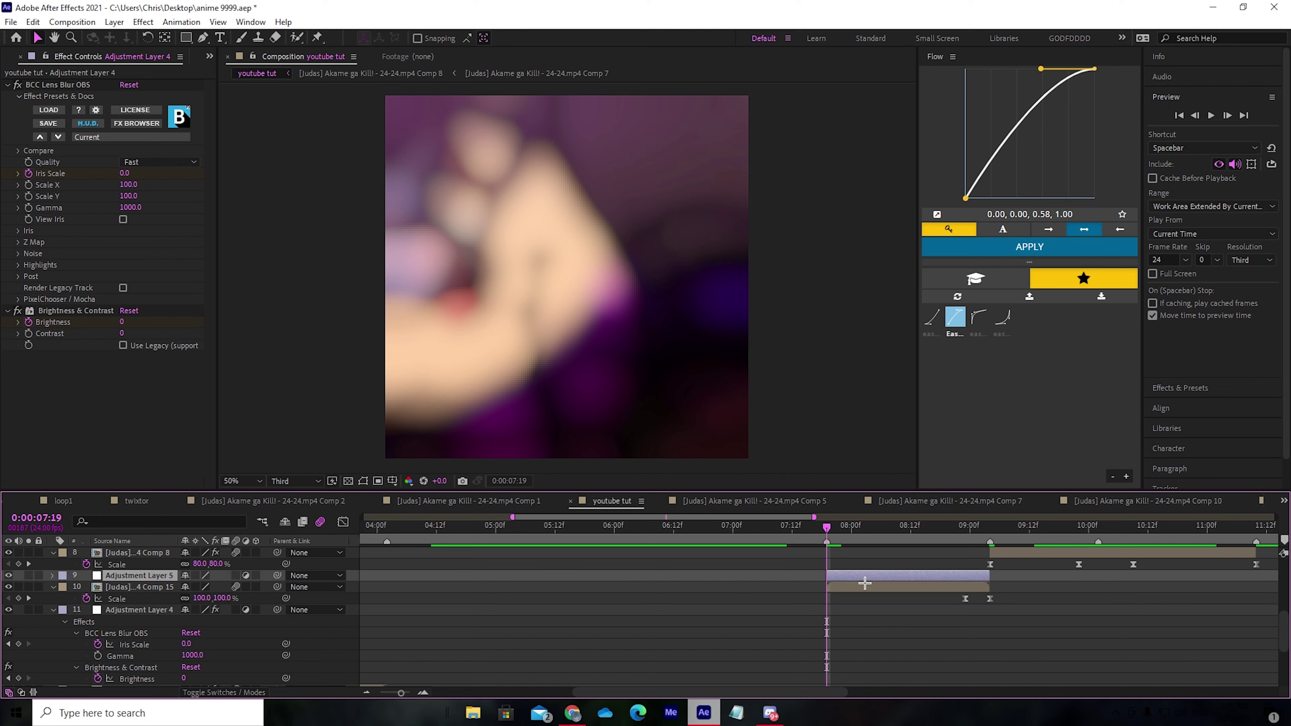
{"action": "left_click_drag", "start_coordinate": [864, 583], "coordinate": [849, 583]}
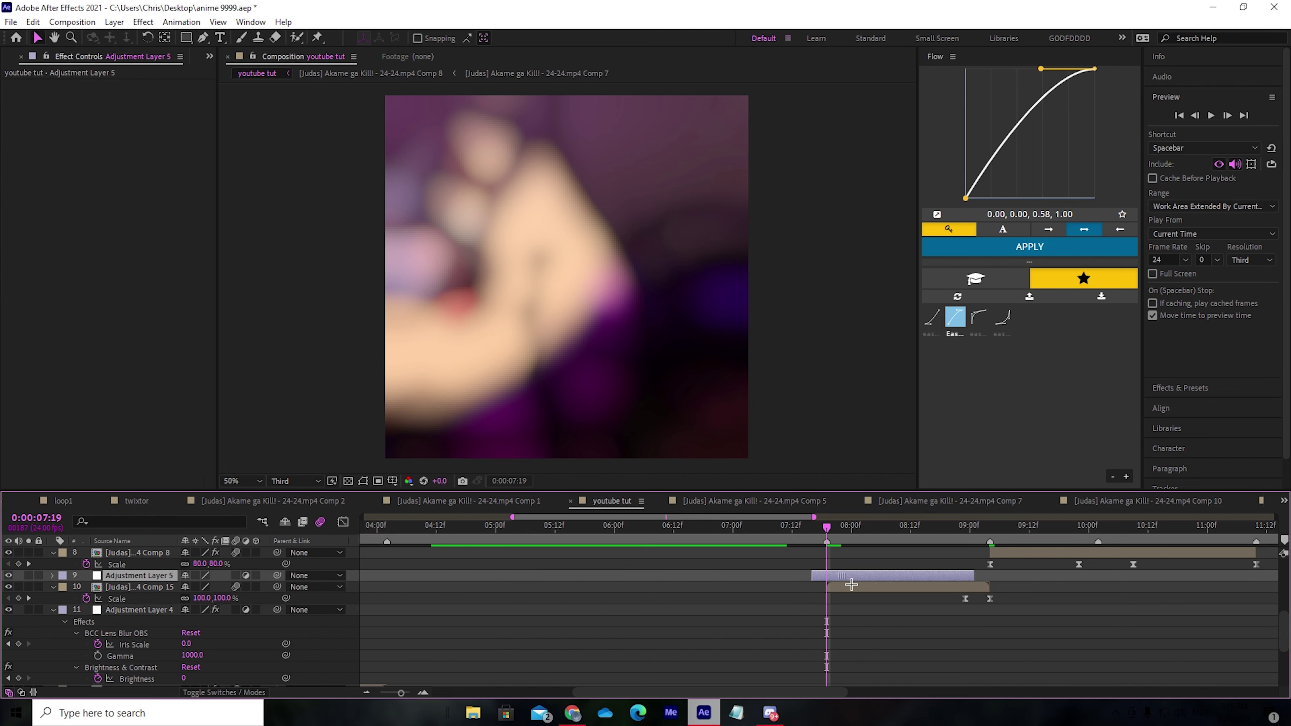
{"action": "left_click_drag", "start_coordinate": [979, 579], "coordinate": [865, 578]}
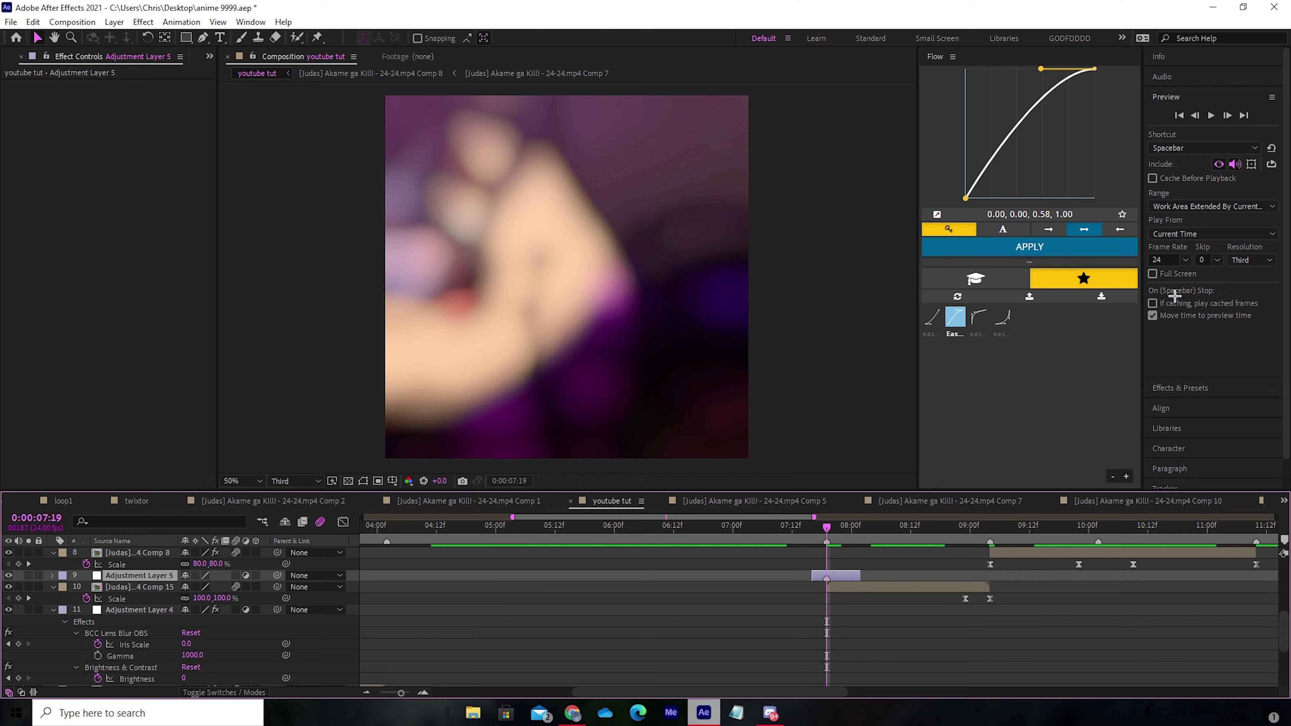
- Check the layer's span around the cut by stepping three frames back from 0:00:07:19 and five frames forward
{"action": "left_click", "coordinate": [1195, 115]}
{"action": "left_click", "coordinate": [1195, 115]}
{"action": "left_click", "coordinate": [1199, 125]}
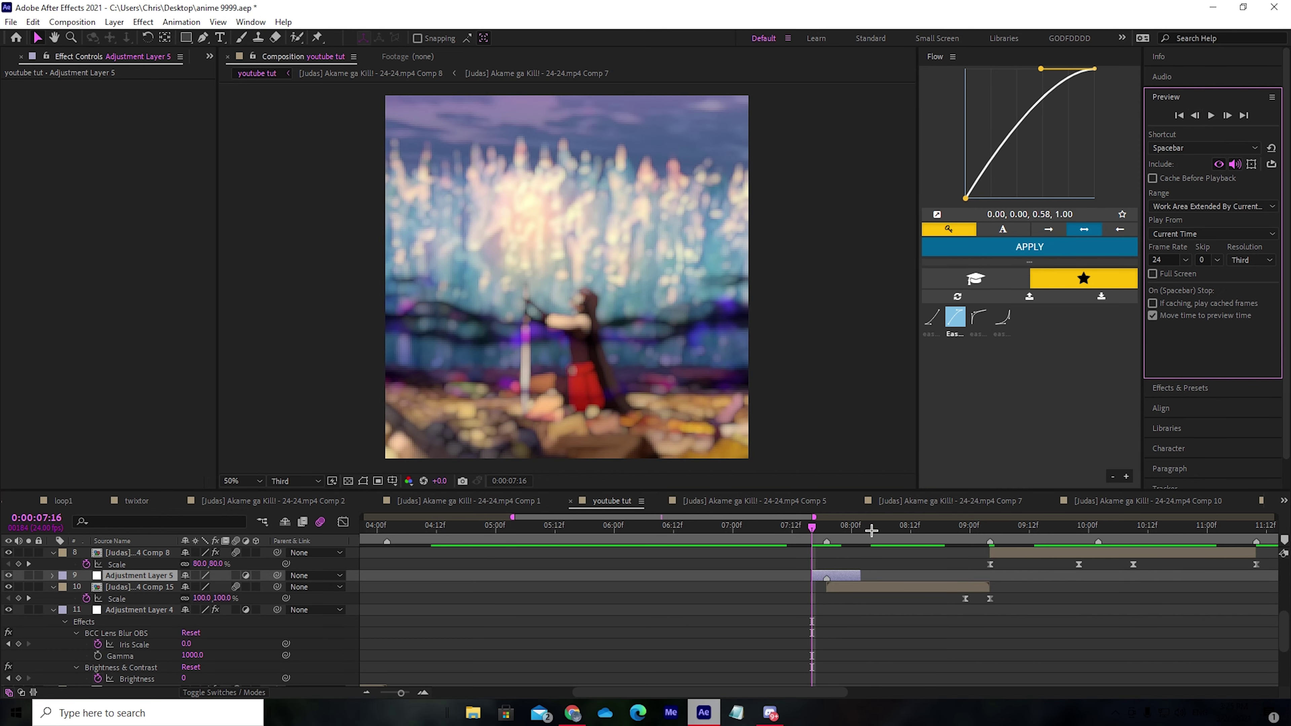
{"action": "left_click", "coordinate": [826, 527]}
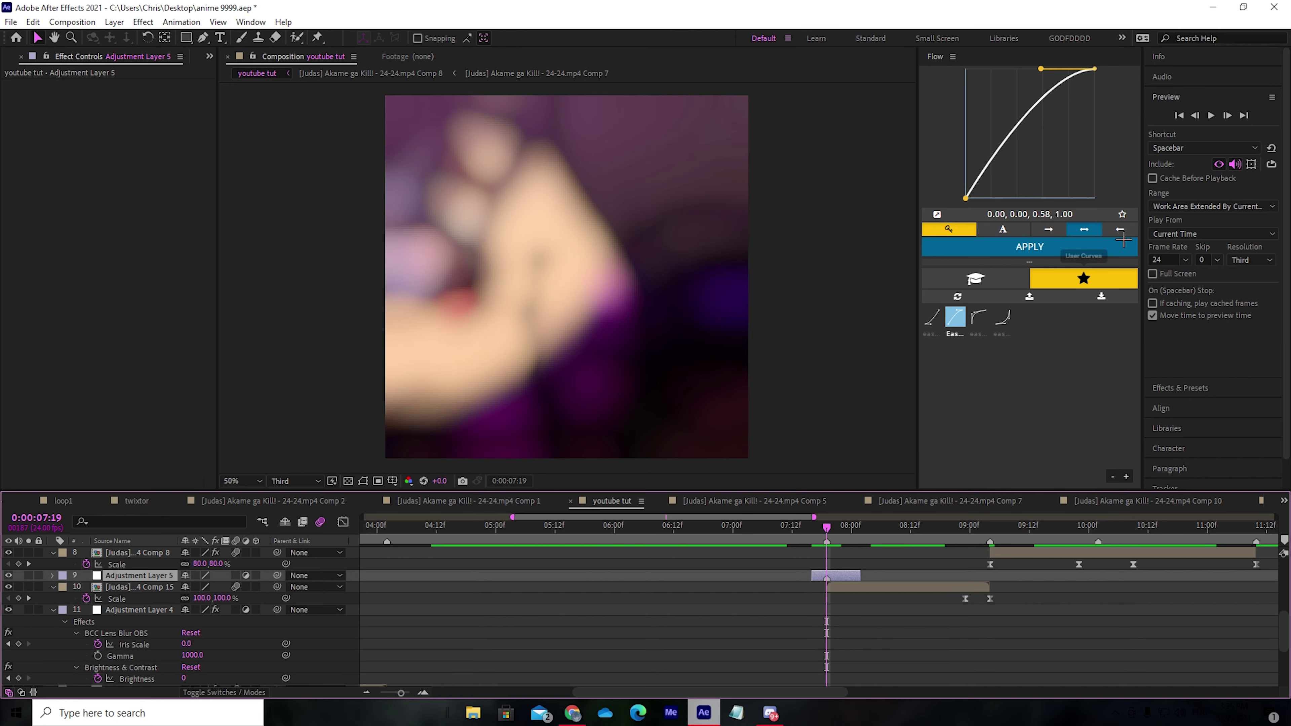
{"action": "left_click", "coordinate": [1227, 115]}
{"action": "left_click", "coordinate": [1227, 115]}
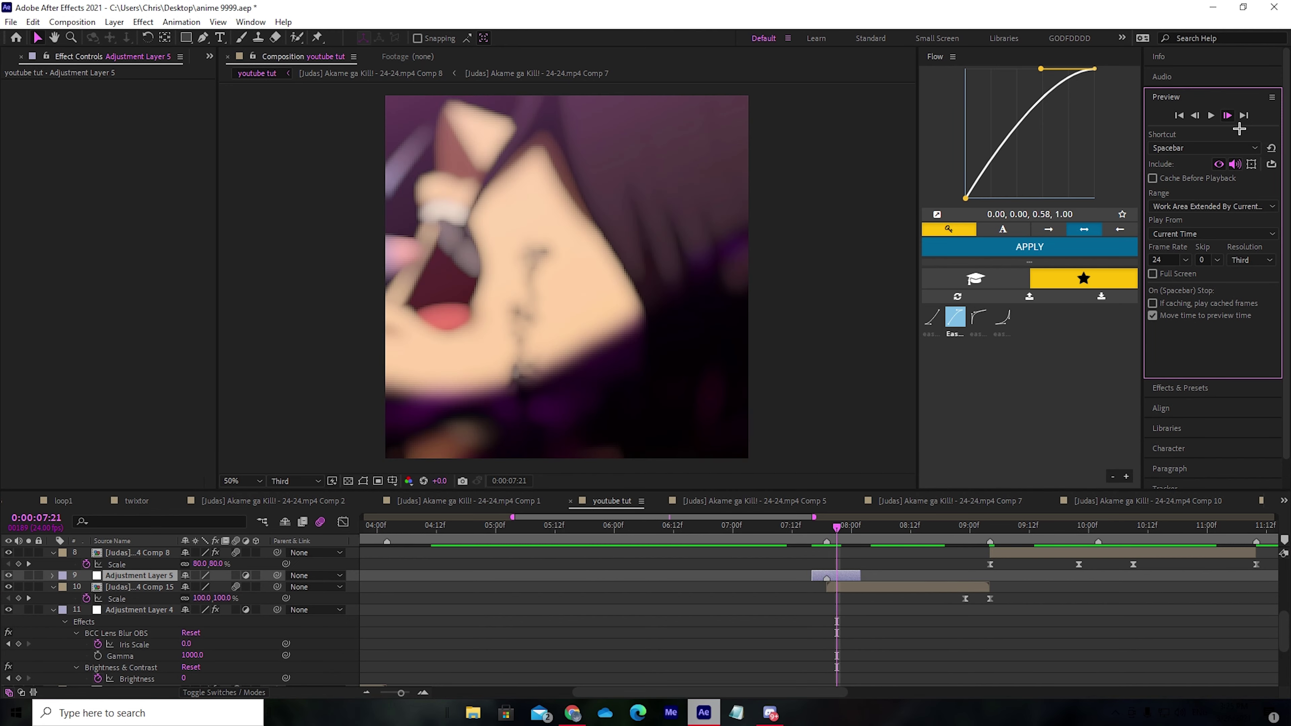
{"action": "left_click", "coordinate": [1228, 116]}
{"action": "left_click", "coordinate": [1228, 115]}
{"action": "left_click", "coordinate": [1227, 115]}
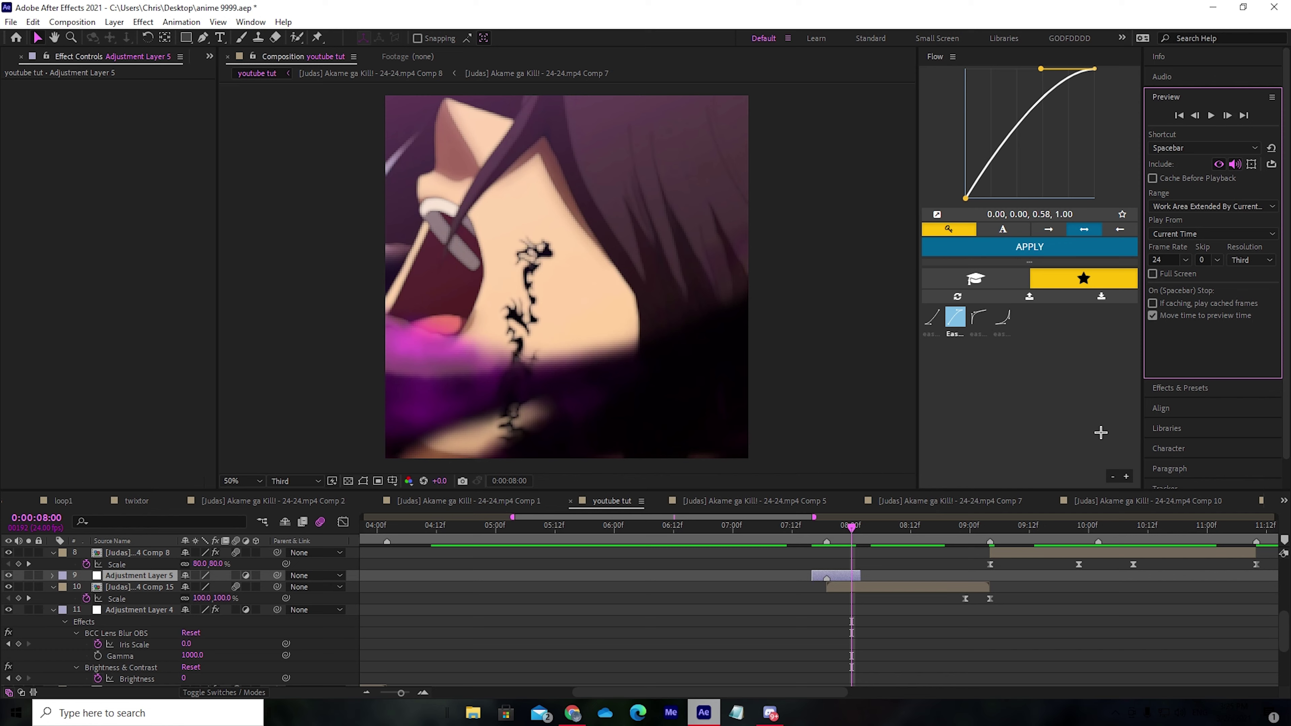
- Move the playhead to the cut at 0:00:07:19 and apply the CC Wide Time effect to Adjustment Layer 5
{"action": "left_click", "coordinate": [864, 577]}
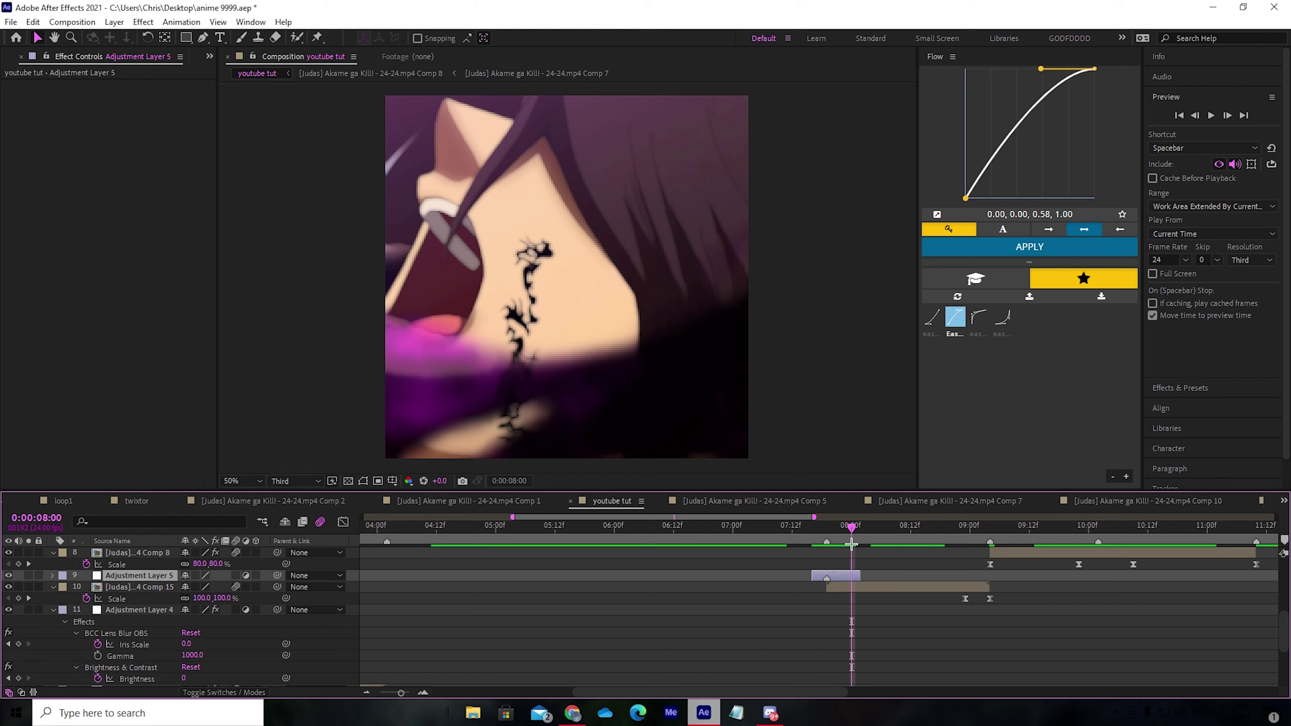
{"action": "key", "text": "i"}
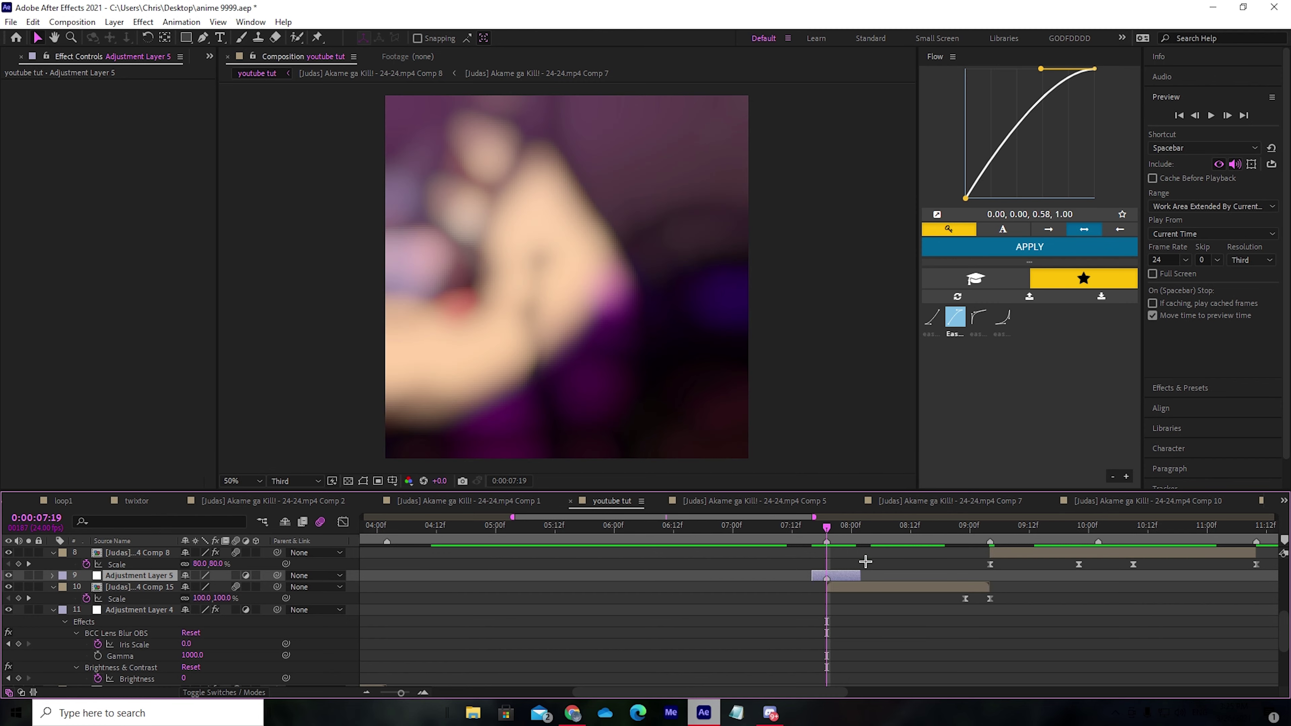
{"action": "key", "text": "ctrl+space"}
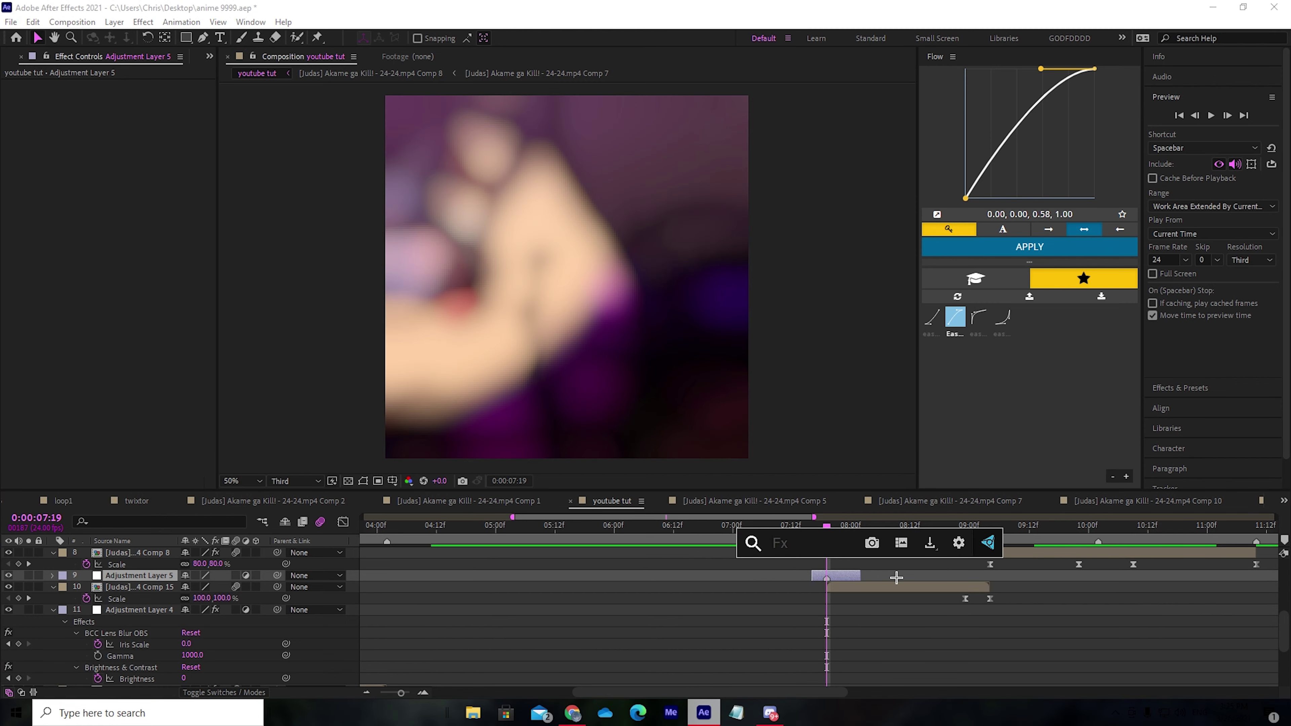
{"action": "type", "text": "cc wide"}
{"action": "key", "text": "Return"}
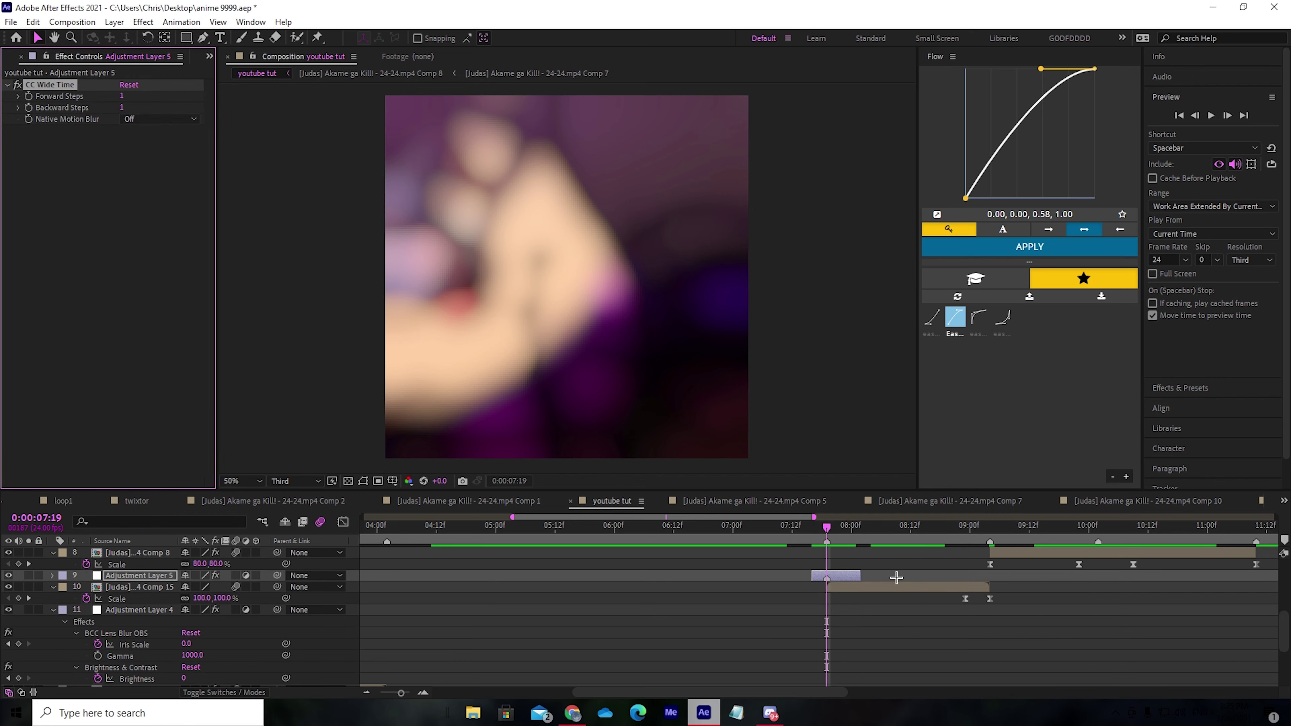
- Set Forward Steps to 4 and Backward Steps to 3, and keyframe both at 0:00:07:19
{"action": "left_click", "coordinate": [124, 98]}
{"action": "key", "text": "Return"}
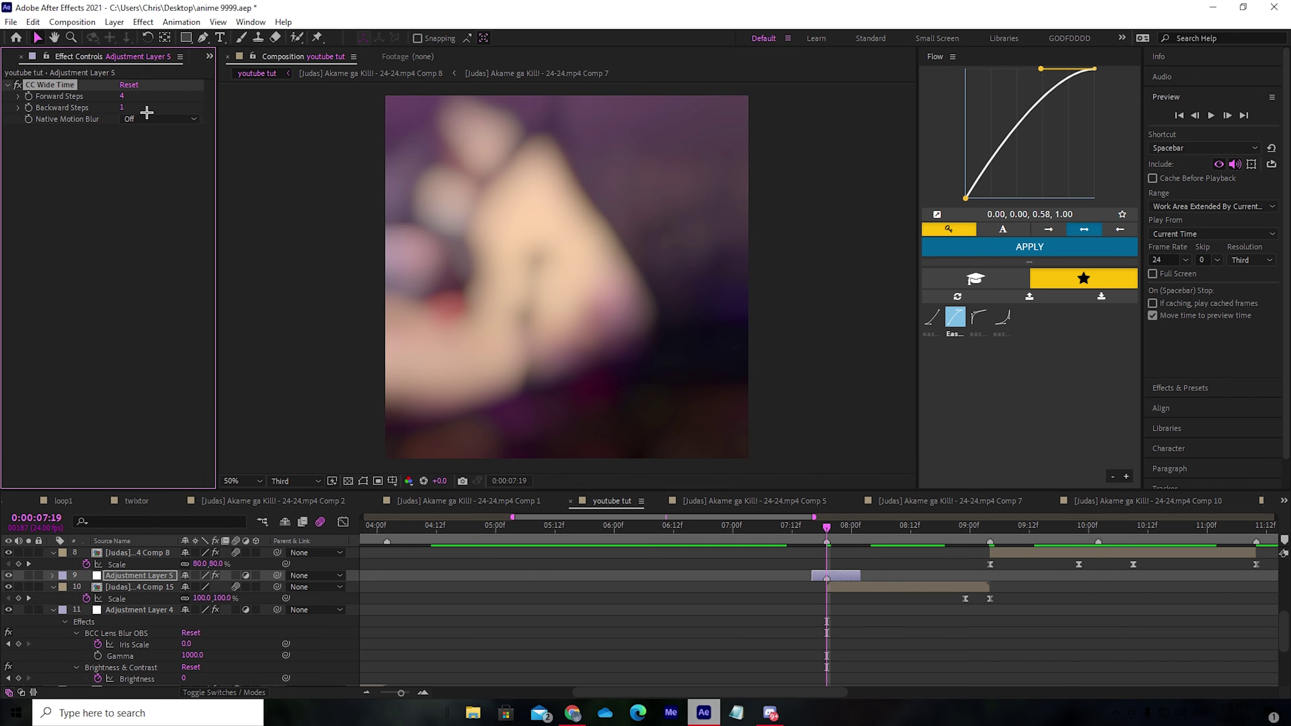
{"action": "left_click", "coordinate": [125, 109]}
{"action": "type", "text": "3"}
{"action": "key", "text": "Return"}
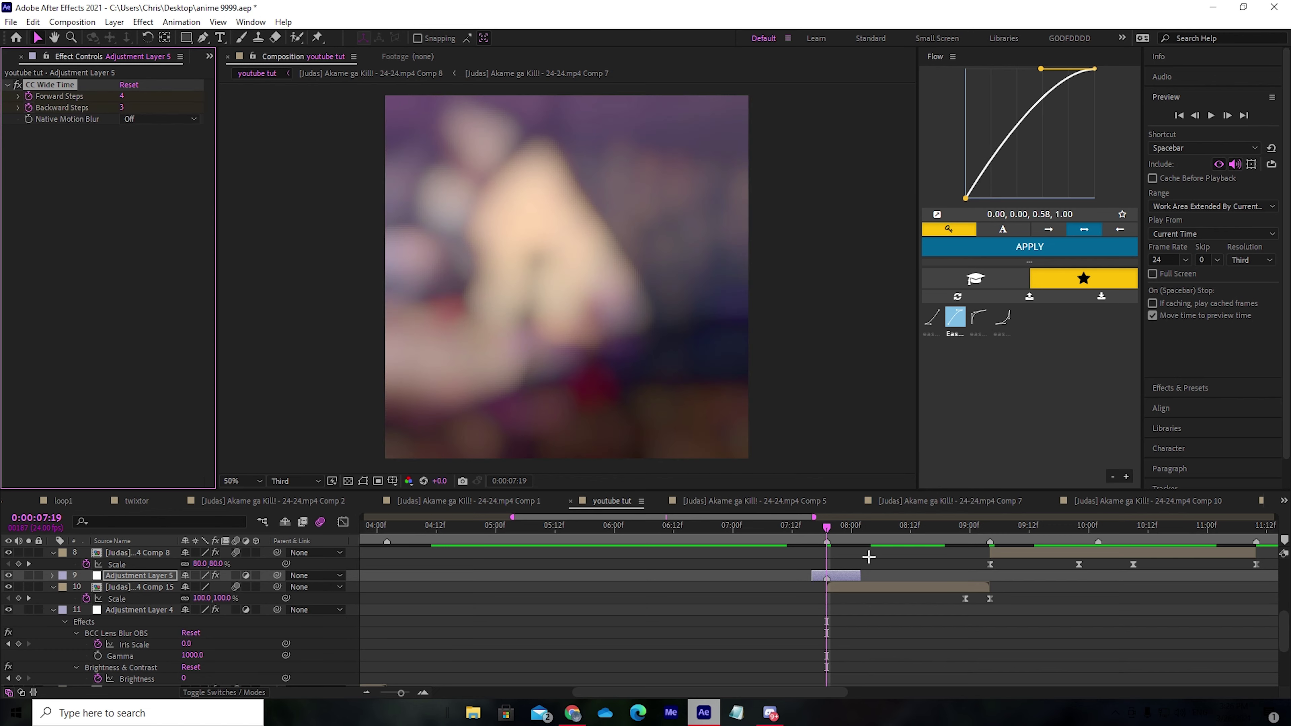
- Keyframe Forward Steps and Backward Steps at 0 at both ends of the layer, 0:00:08:02 and 0:00:07:16
{"action": "key", "text": "u"}
{"action": "left_click_drag", "start_coordinate": [866, 545], "coordinate": [870, 545]}
{"action": "left_click_drag", "start_coordinate": [124, 98], "coordinate": [72, 123]}
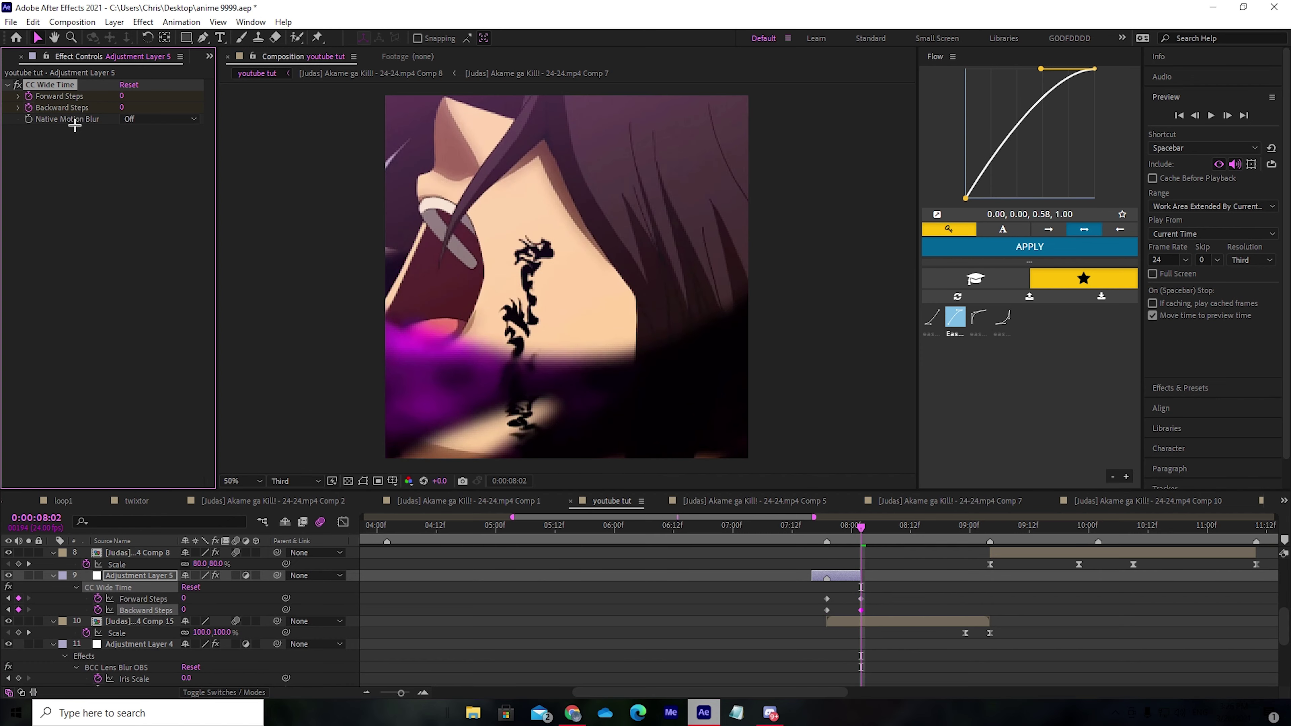
{"action": "left_click", "coordinate": [820, 539]}
{"action": "key", "text": "ctrl+v"}
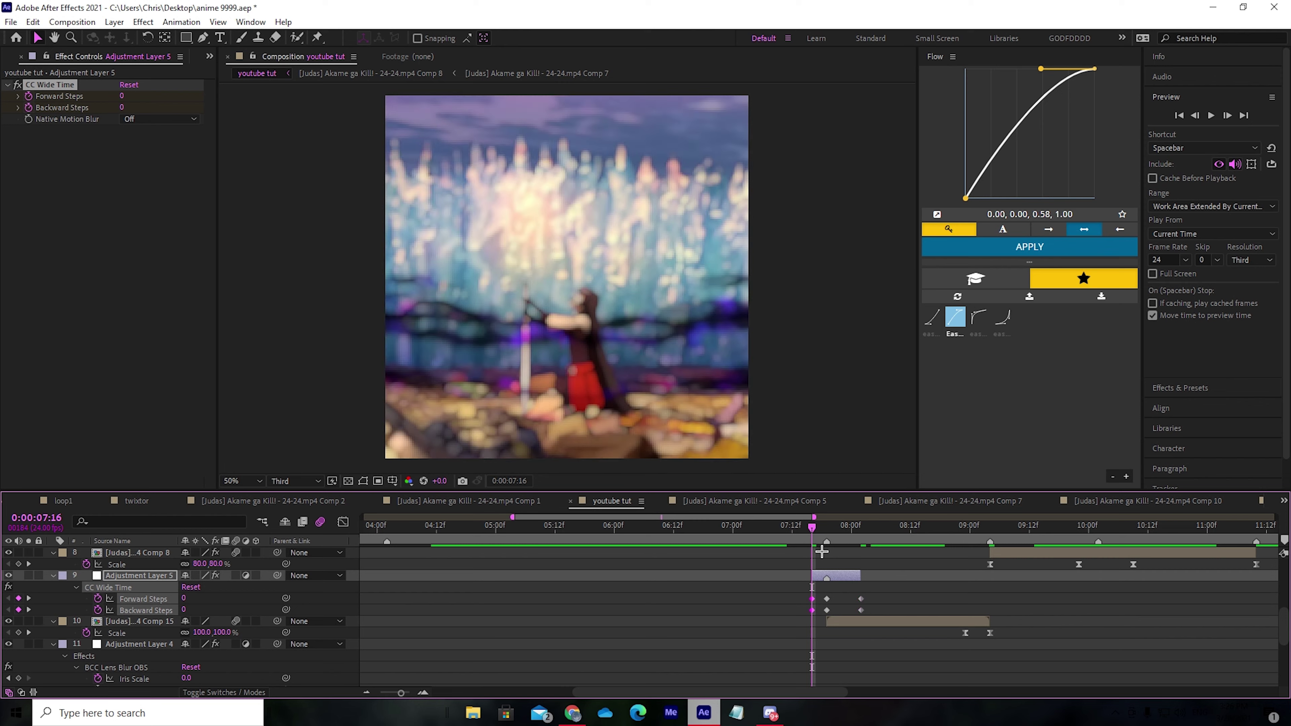
- Scrub and play through the CC Wide Time keyframes around the 0:00:07:19 cut to check the transition
{"action": "key", "text": "Page_Up"}
{"action": "left_click_drag", "start_coordinate": [816, 541], "coordinate": [854, 541]}
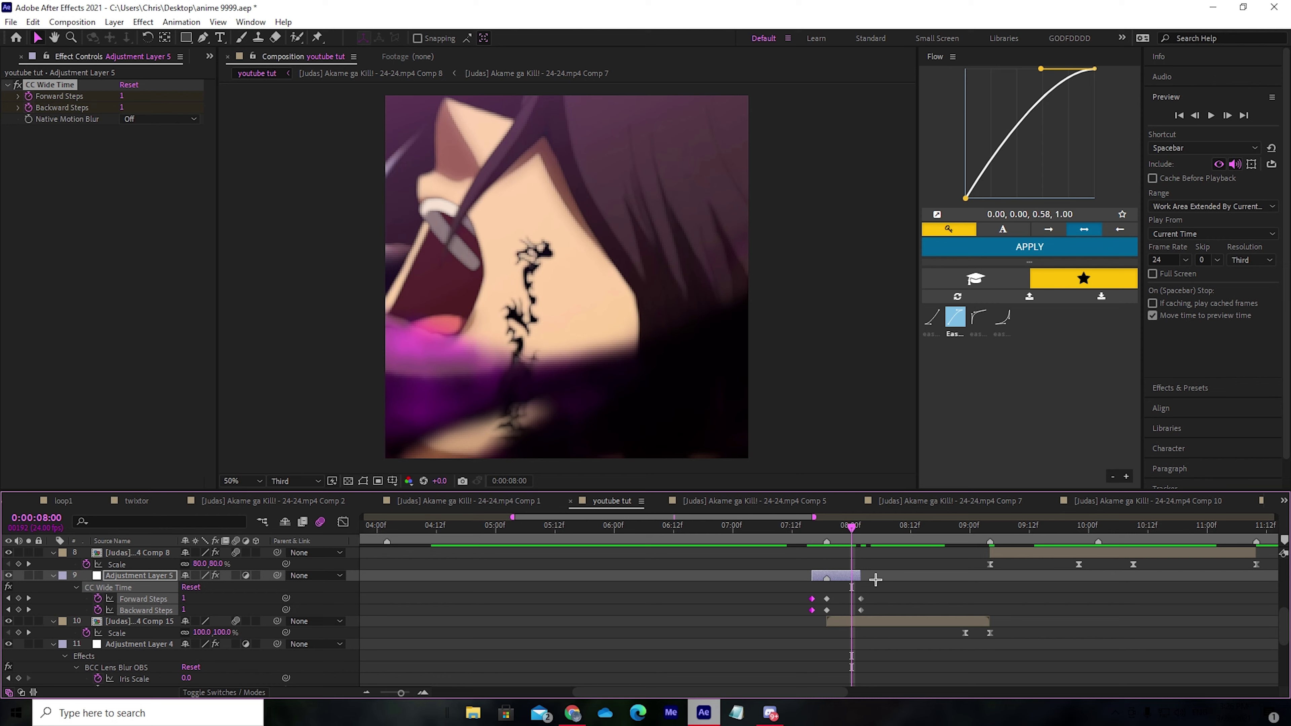
{"action": "key", "text": "ctrl+space"}
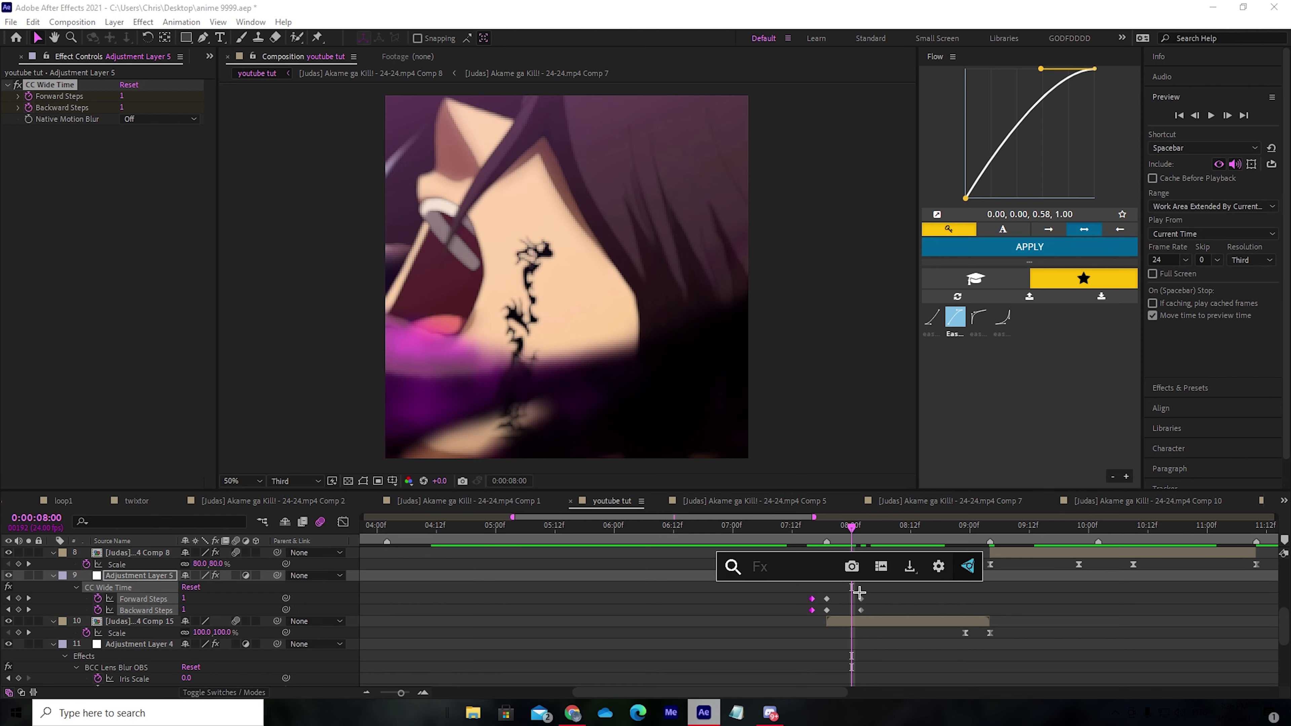
{"action": "left_click", "coordinate": [917, 609]}
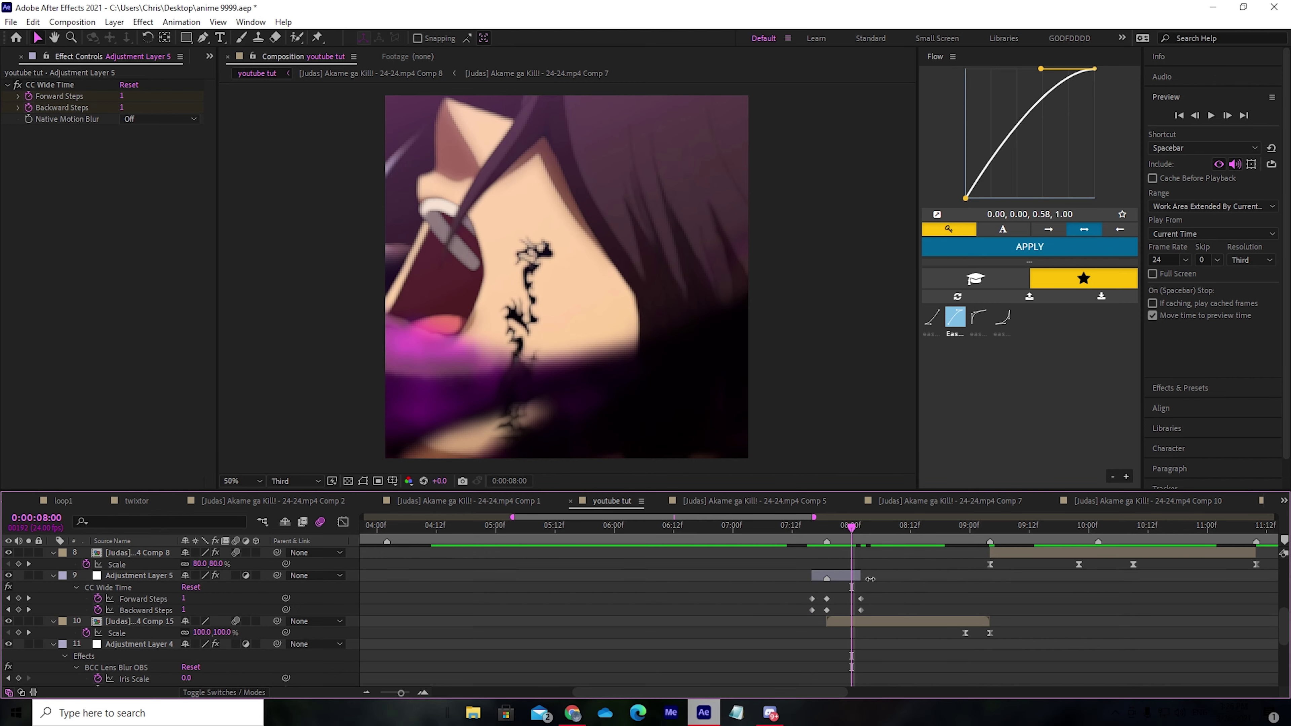
{"action": "mouse_move", "coordinate": [858, 536]}
{"action": "left_mouse_down"}
{"action": "mouse_move", "coordinate": [819, 539]}
{"action": "mouse_move", "coordinate": [837, 540]}
{"action": "left_mouse_up"}
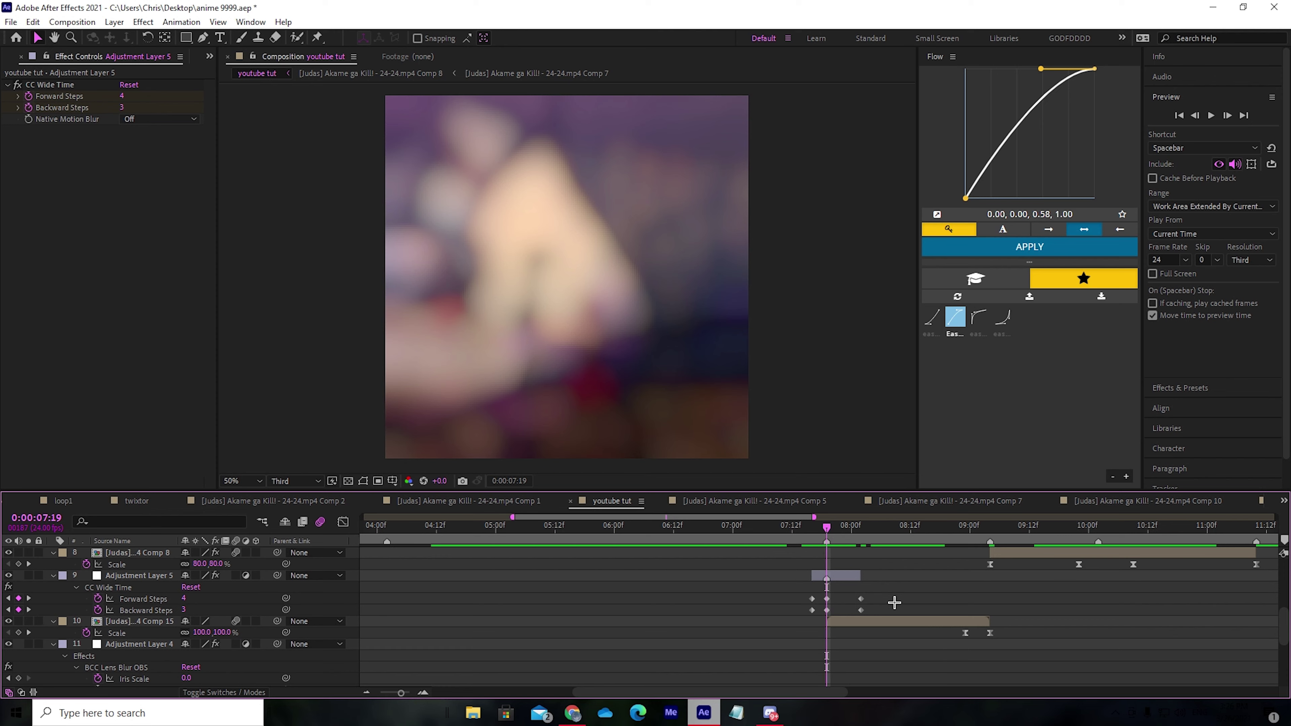
{"action": "left_click_drag", "start_coordinate": [893, 598], "coordinate": [804, 623]}
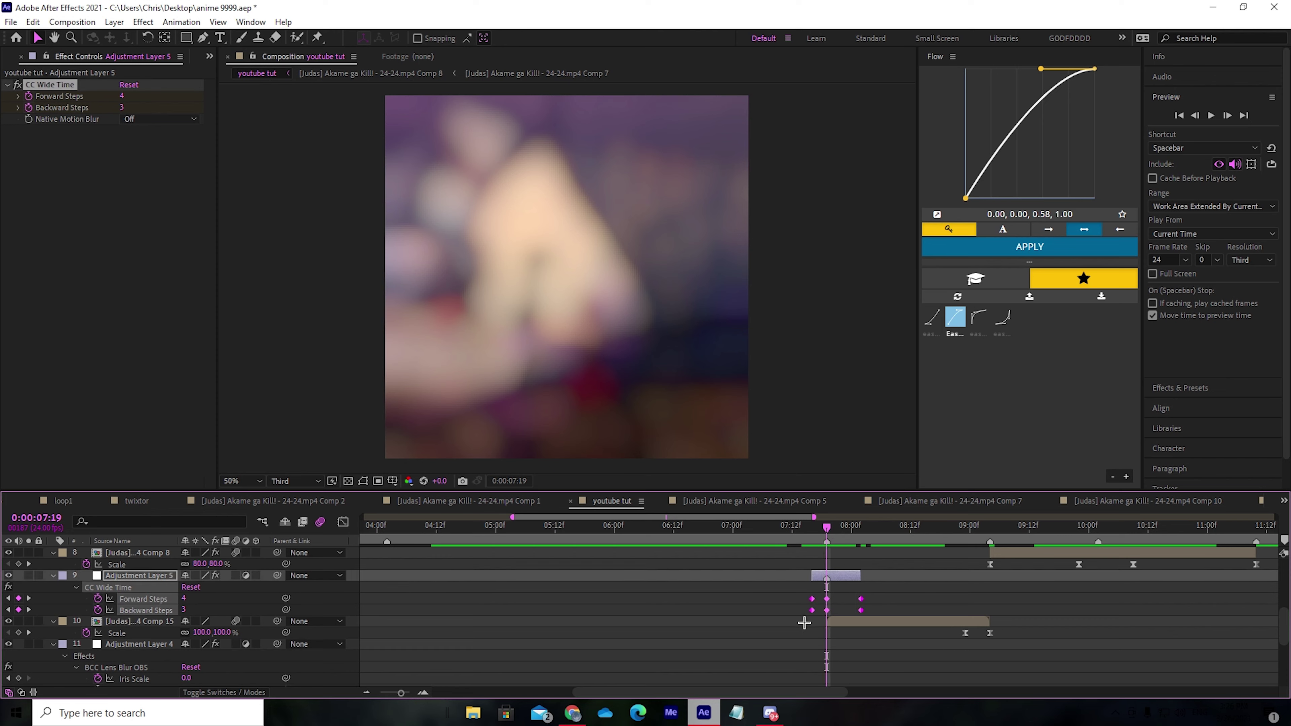
{"action": "left_click", "coordinate": [946, 591]}
{"action": "key", "text": "space"}
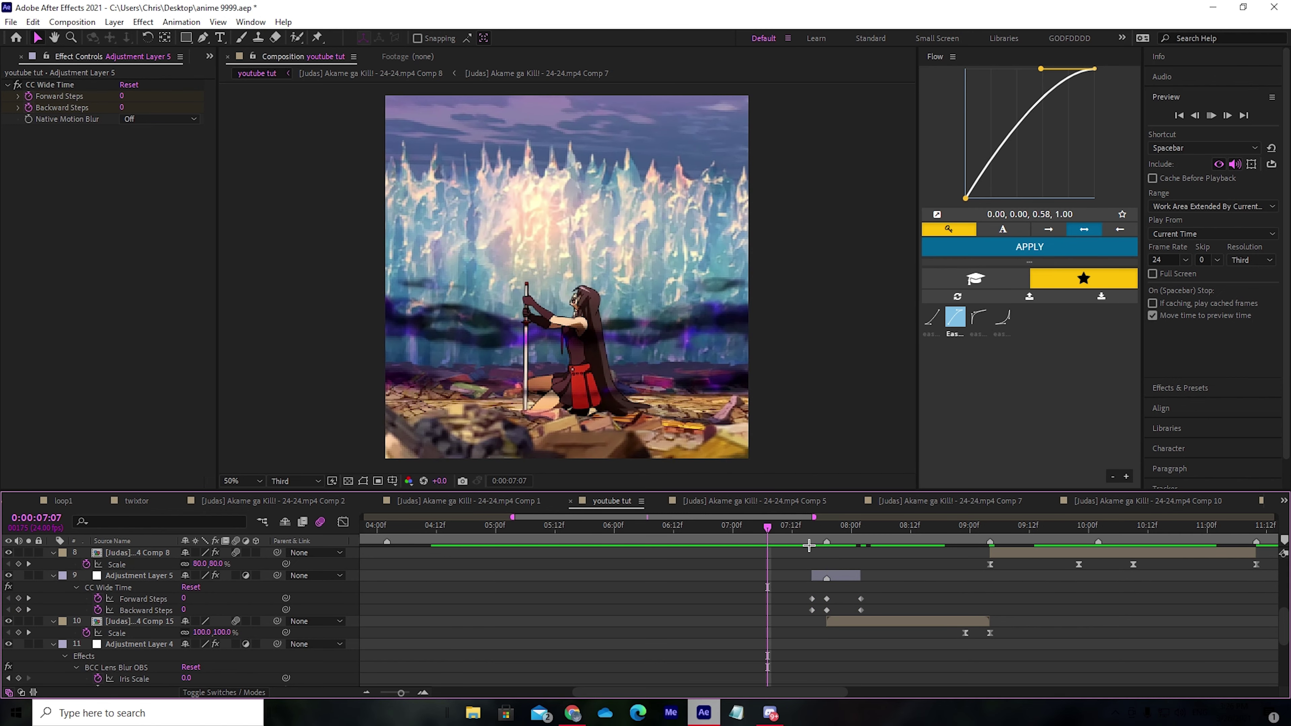
{"action": "left_click_drag", "start_coordinate": [851, 538], "coordinate": [843, 565]}
- Duplicate Adjustment Layer 5, shift the copy over the cut where Comp 8 begins, and place it directly above the Comp 8 layer
{"action": "left_click", "coordinate": [846, 575]}
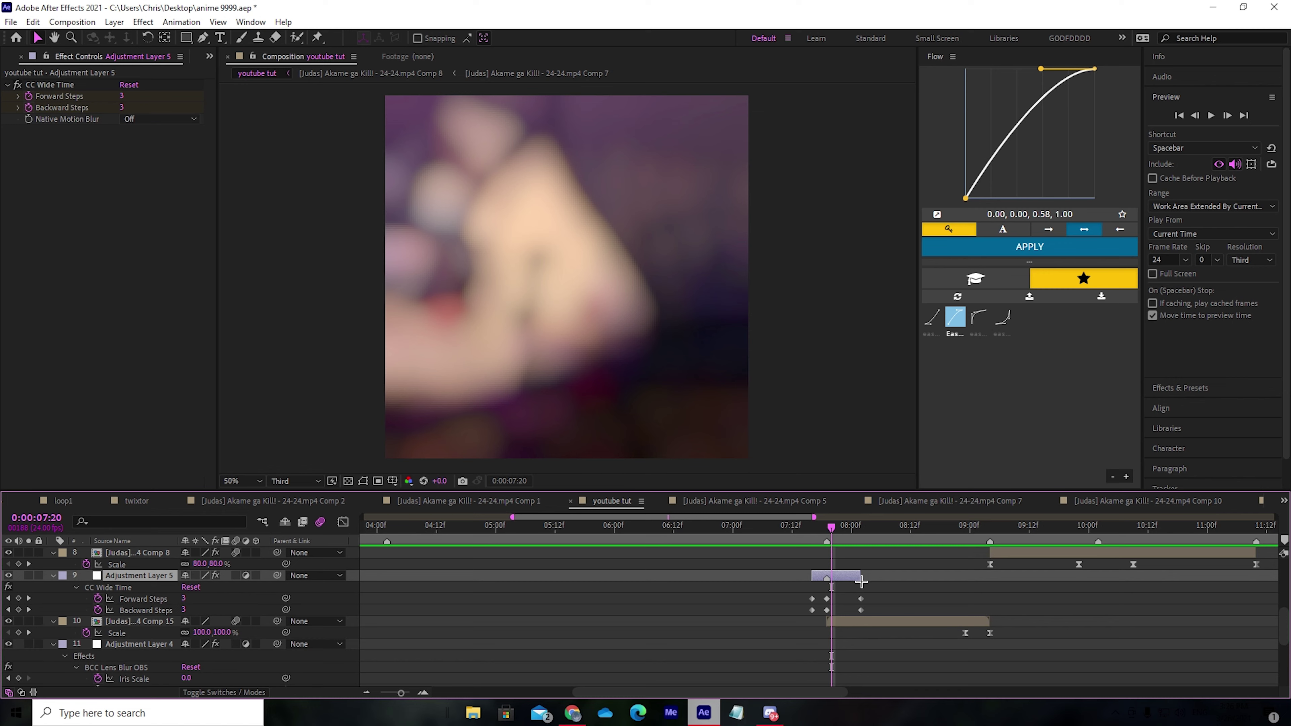
{"action": "key", "text": "ctrl+d"}
{"action": "left_click_drag", "start_coordinate": [861, 584], "coordinate": [1024, 584]}
{"action": "scroll", "coordinate": [145, 593], "scroll_direction": "up", "scroll_amount": 6}
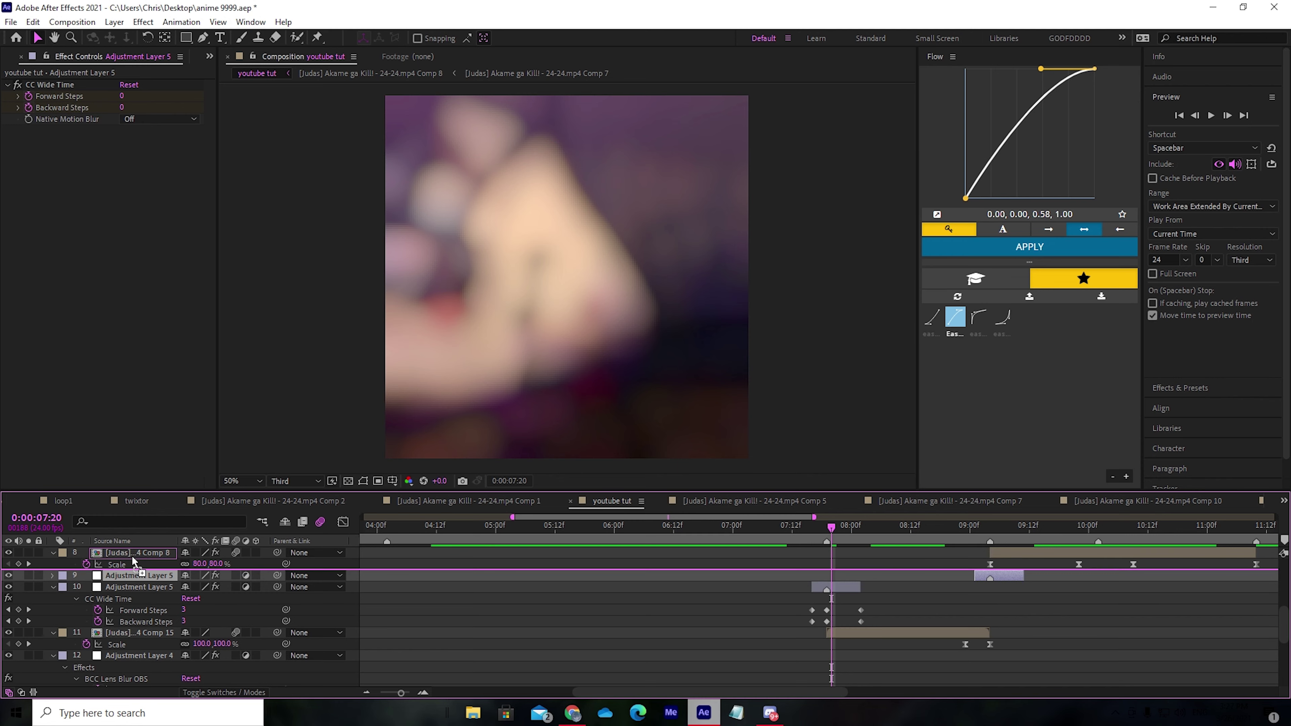
{"action": "scroll", "coordinate": [864, 591], "scroll_direction": "down", "scroll_amount": 3}
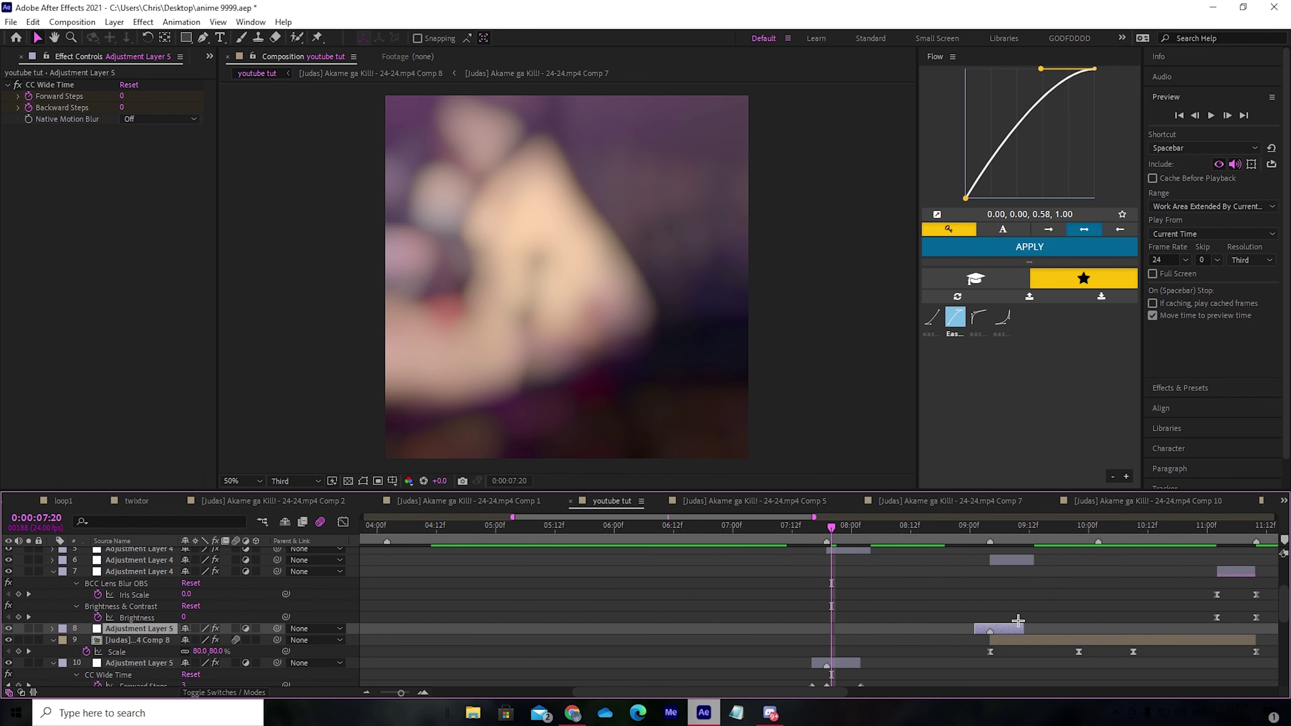
- Preview the duplicated time effect from 0:00:09:01 and replay the section starting at 0:00:07:22
{"action": "left_click", "coordinate": [986, 543]}
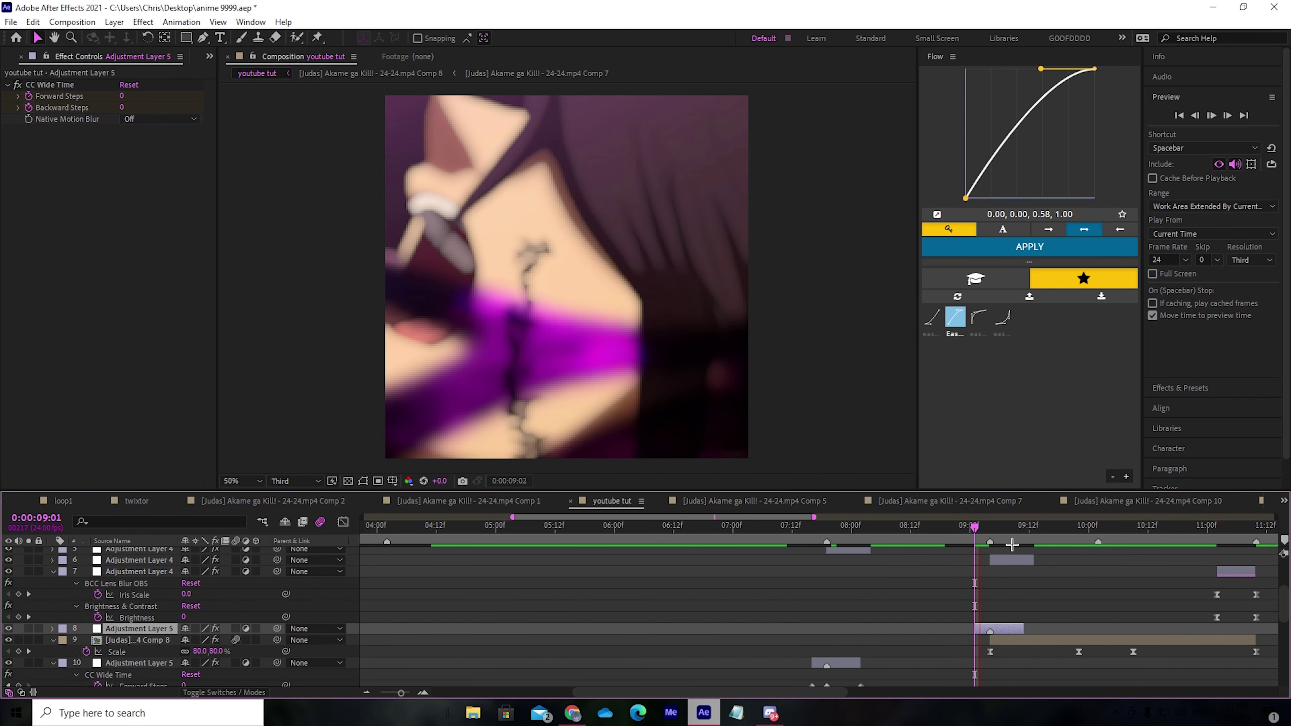
{"action": "key", "text": "space"}
{"action": "left_click_drag", "start_coordinate": [1005, 540], "coordinate": [842, 543]}
{"action": "key", "text": "space"}
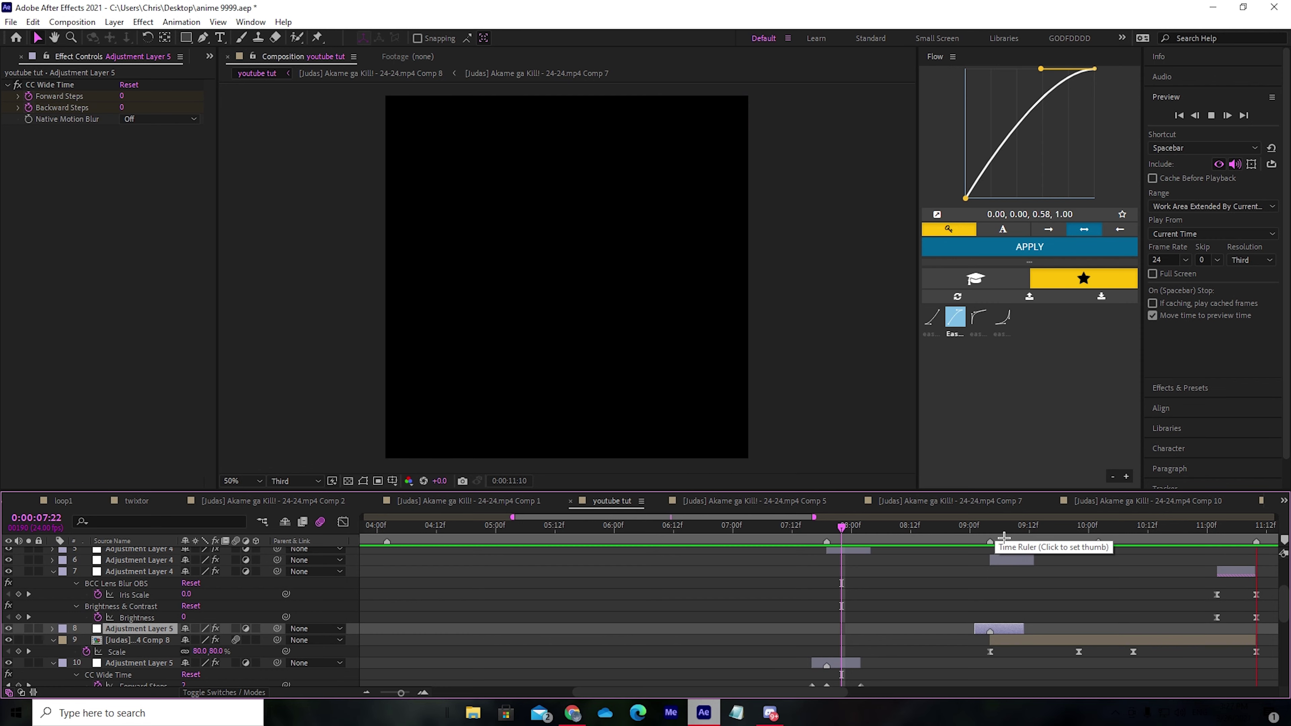
{"action": "left_click_drag", "start_coordinate": [1003, 539], "coordinate": [446, 560]}
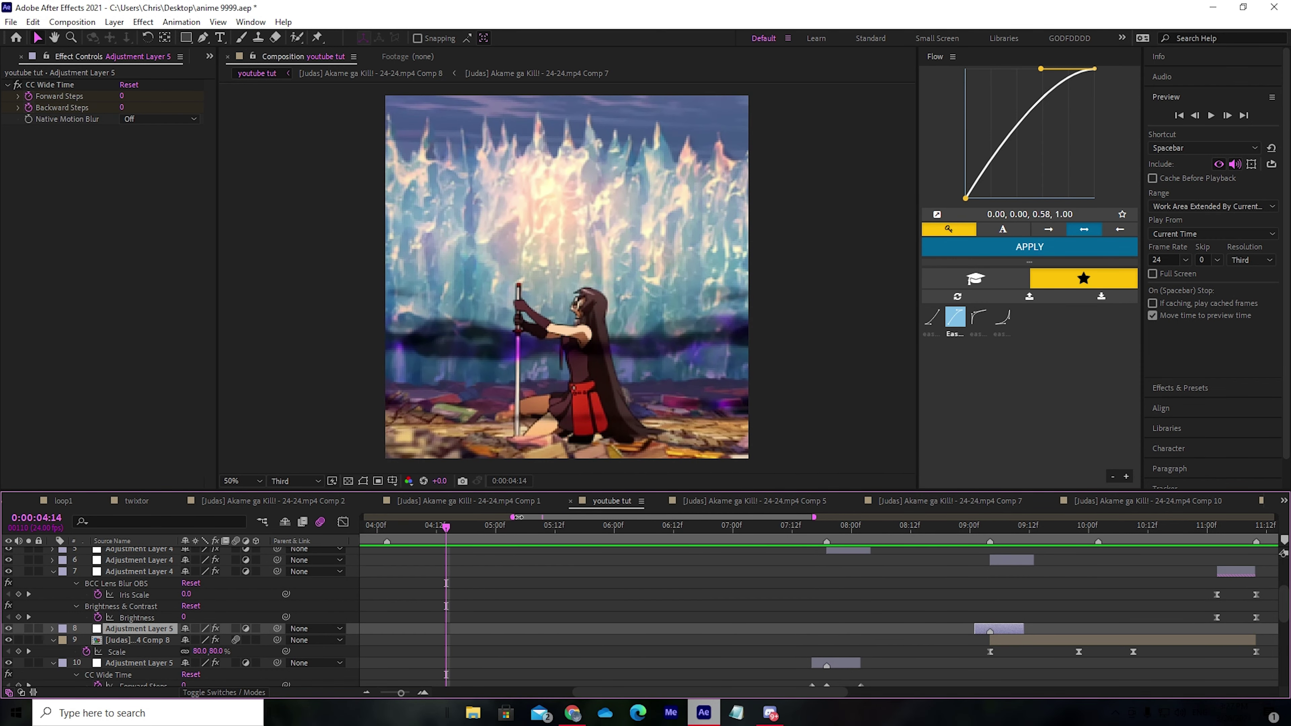
- Show the whole composition in the timeline and place the playhead at the end of the last clip, 0:00:11:10
{"action": "left_click_drag", "start_coordinate": [513, 518], "coordinate": [361, 521]}
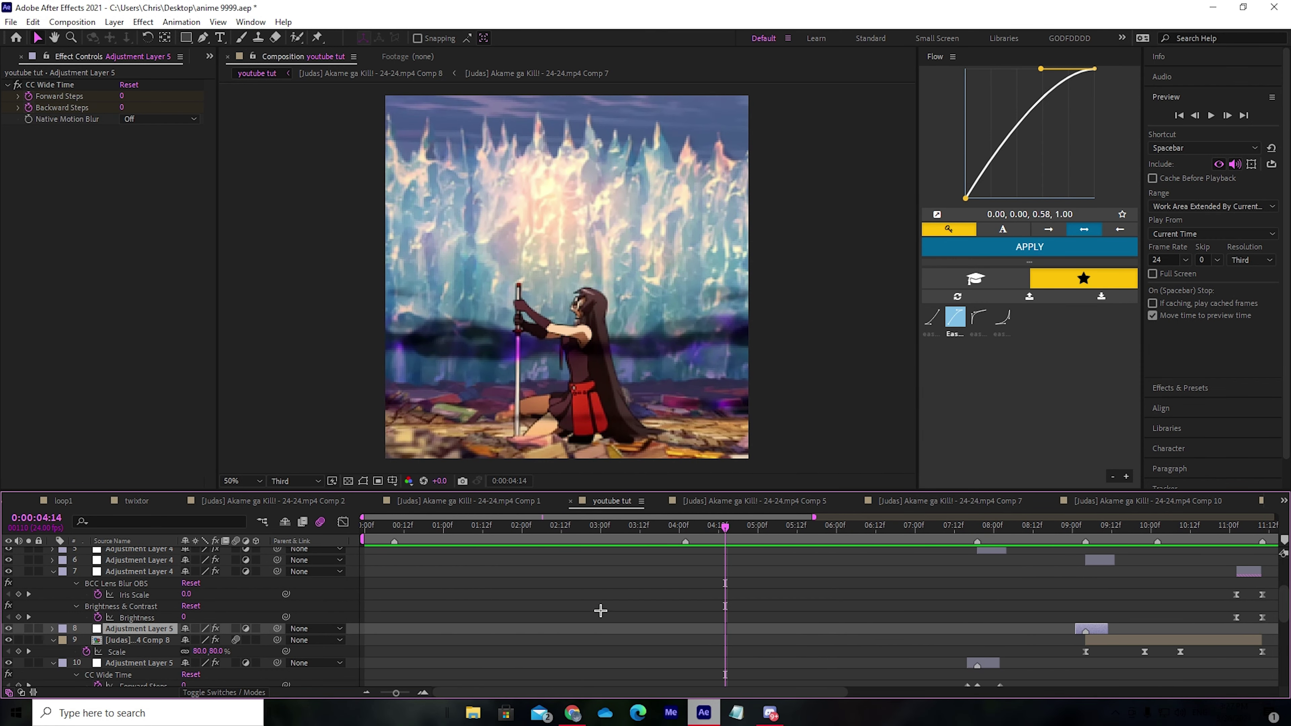
{"action": "scroll", "coordinate": [599, 608], "scroll_direction": "down", "scroll_amount": 3}
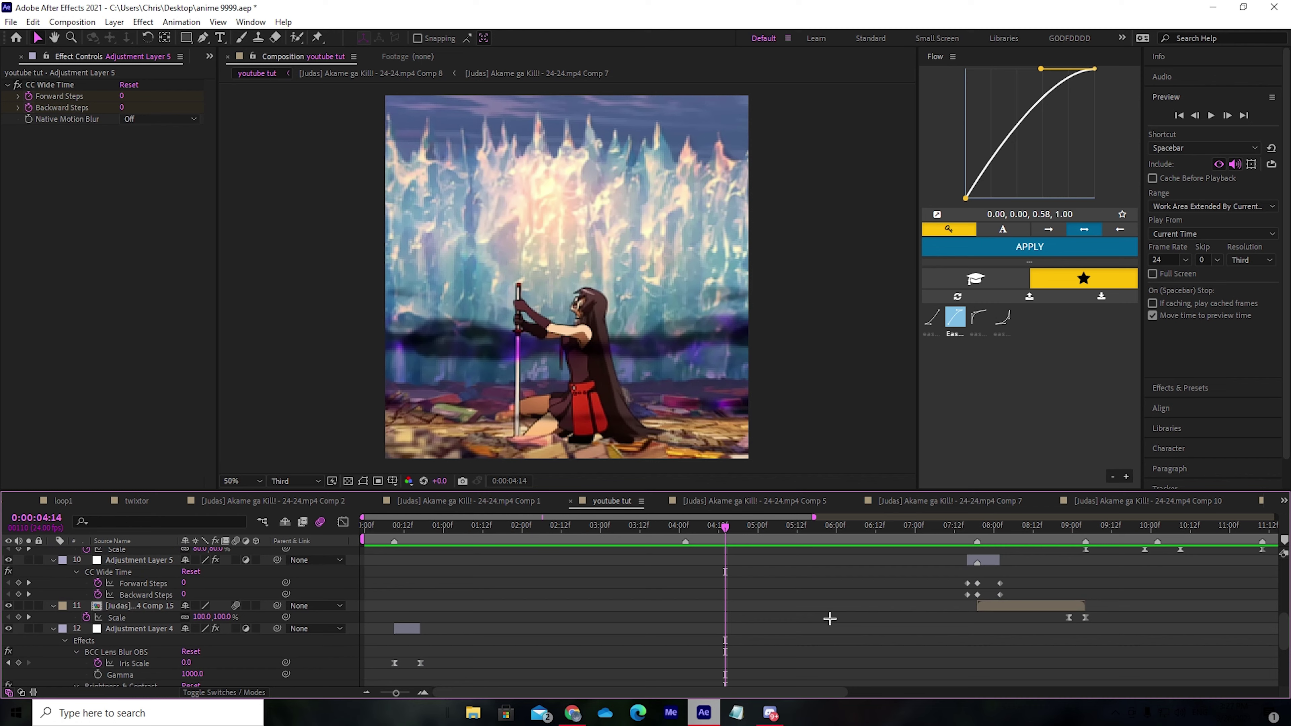
{"action": "scroll", "coordinate": [814, 622], "scroll_direction": "down", "scroll_amount": 2}
{"action": "scroll", "coordinate": [745, 621], "scroll_direction": "down", "scroll_amount": 4}
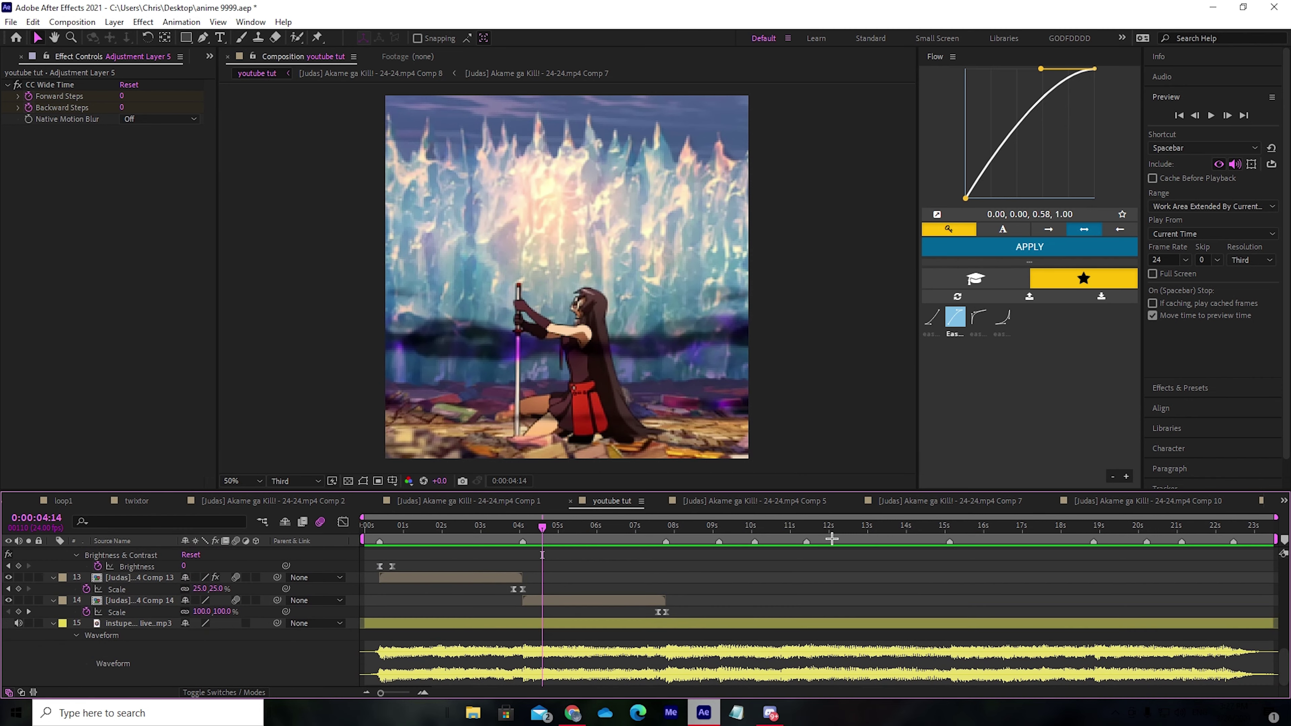
{"action": "left_click", "coordinate": [807, 533]}
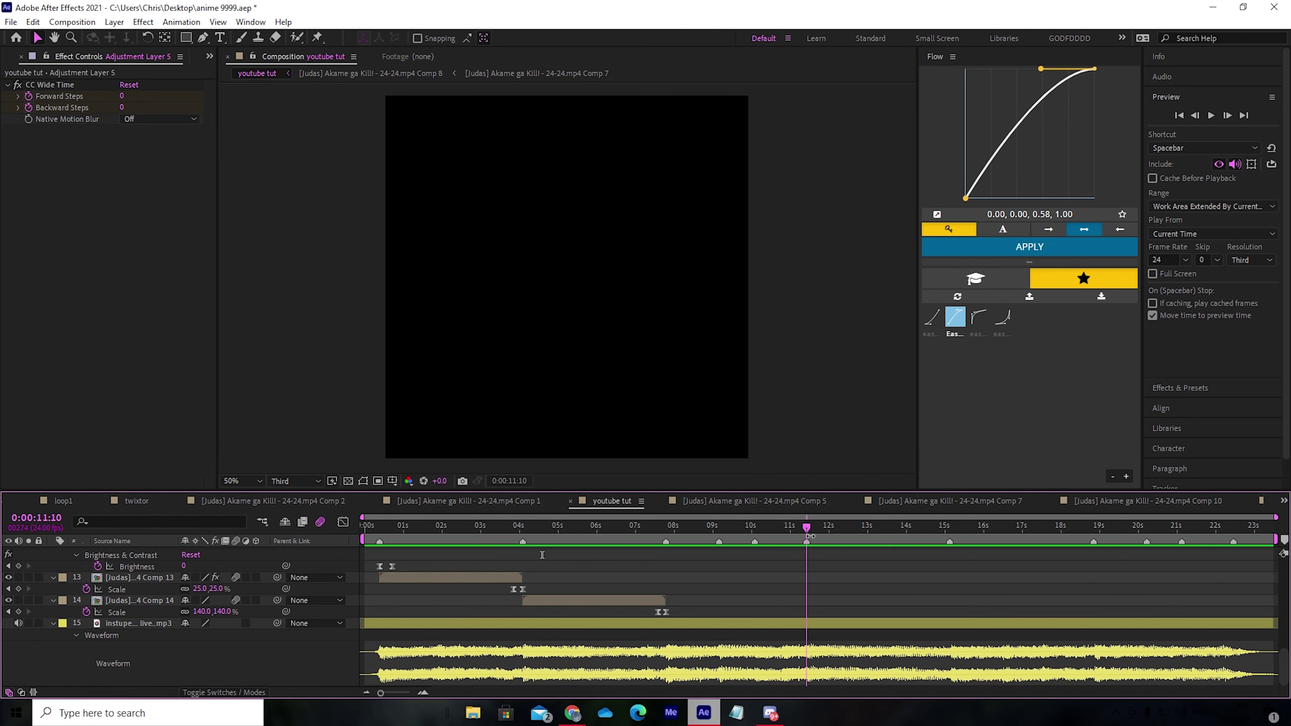
- Collapse the expanded properties of the adjustment layers and of the Comp 8 and Comp 15 clips
{"action": "scroll", "coordinate": [746, 610], "scroll_direction": "up", "scroll_amount": 6}
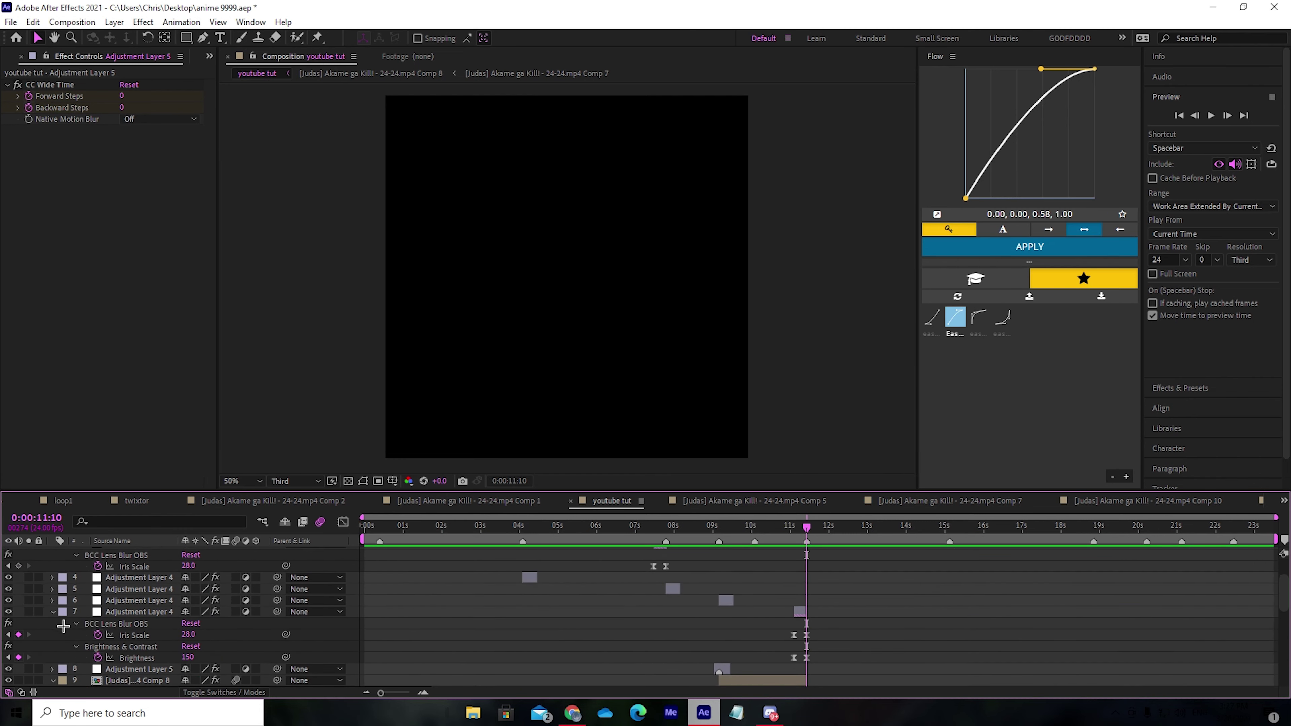
{"action": "left_click", "coordinate": [53, 612]}
{"action": "left_click", "coordinate": [54, 635]}
{"action": "left_click", "coordinate": [53, 647]}
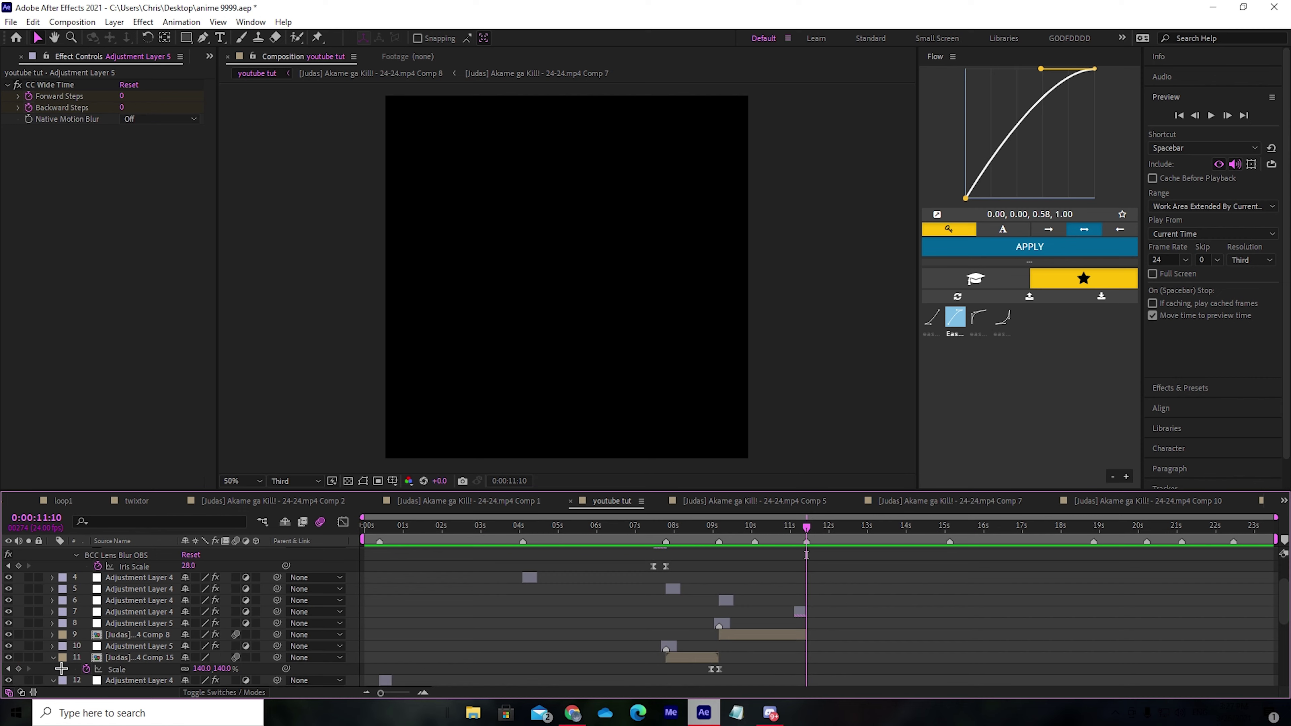
{"action": "left_click", "coordinate": [54, 658]}
{"action": "left_click", "coordinate": [53, 668]}
{"action": "scroll", "coordinate": [72, 671], "scroll_direction": "up", "scroll_amount": 3}
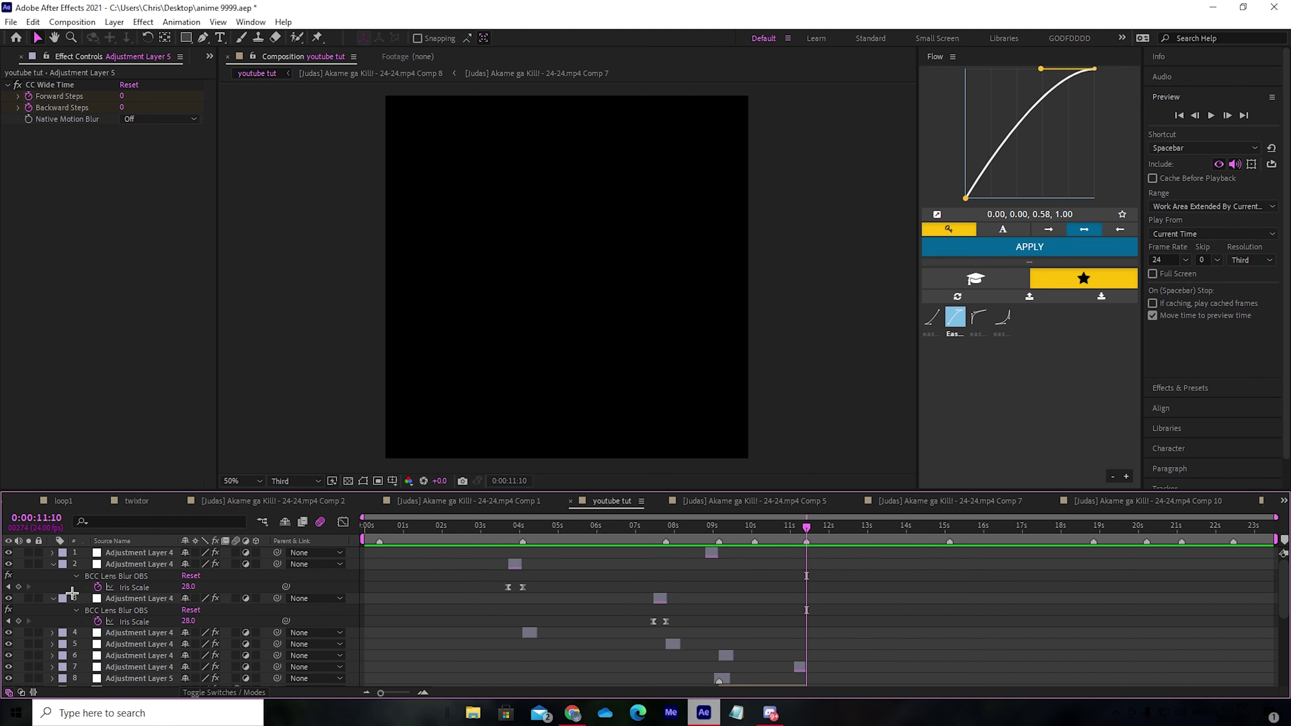
{"action": "left_click", "coordinate": [53, 564]}
{"action": "left_click", "coordinate": [54, 576]}
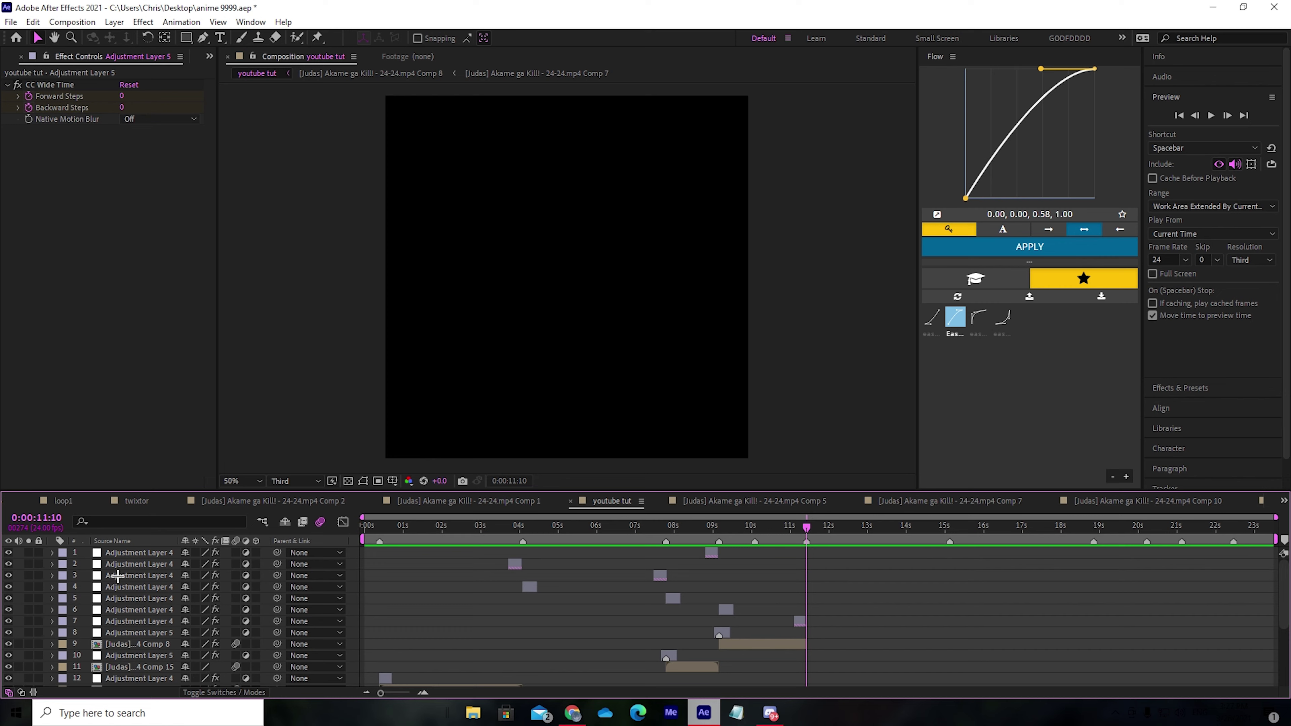
- Pre-compose all clips and adjustment layers above the audio track as "loop 2", fitting the duration to their span, and open the new composition
{"action": "left_click", "coordinate": [138, 563]}
{"action": "scroll", "coordinate": [249, 620], "scroll_direction": "down", "scroll_amount": 5}
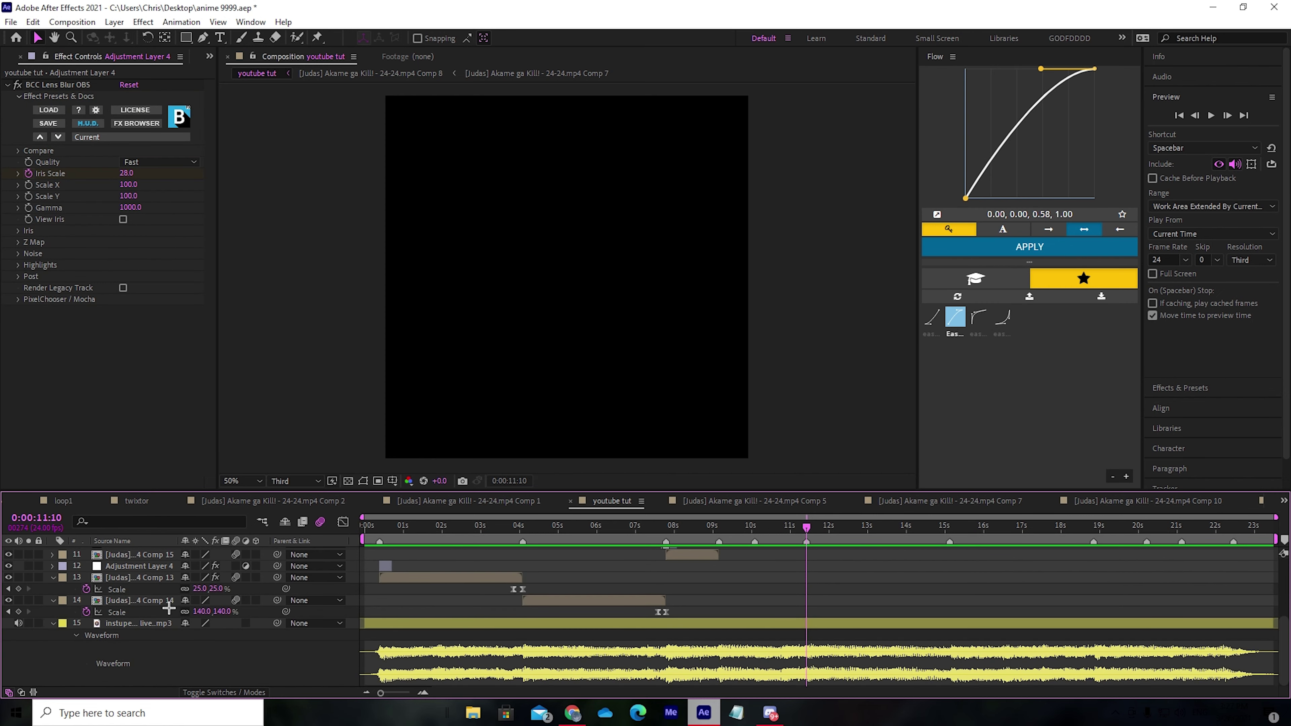
{"action": "left_click", "coordinate": [169, 604], "text": "shift"}
{"action": "right_click", "coordinate": [168, 605]}
{"action": "left_click", "coordinate": [403, 535]}
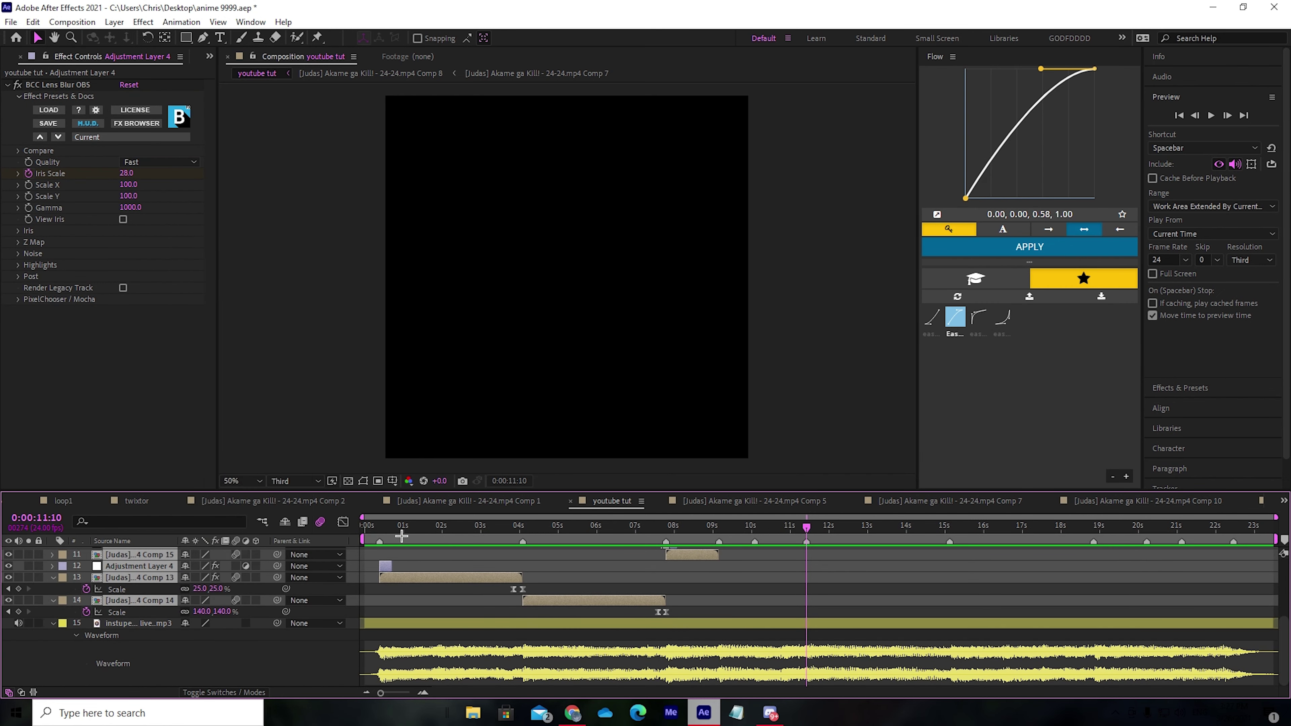
{"action": "left_click_drag", "start_coordinate": [399, 535], "coordinate": [390, 537]}
{"action": "right_click", "coordinate": [399, 580]}
{"action": "left_click", "coordinate": [438, 503]}
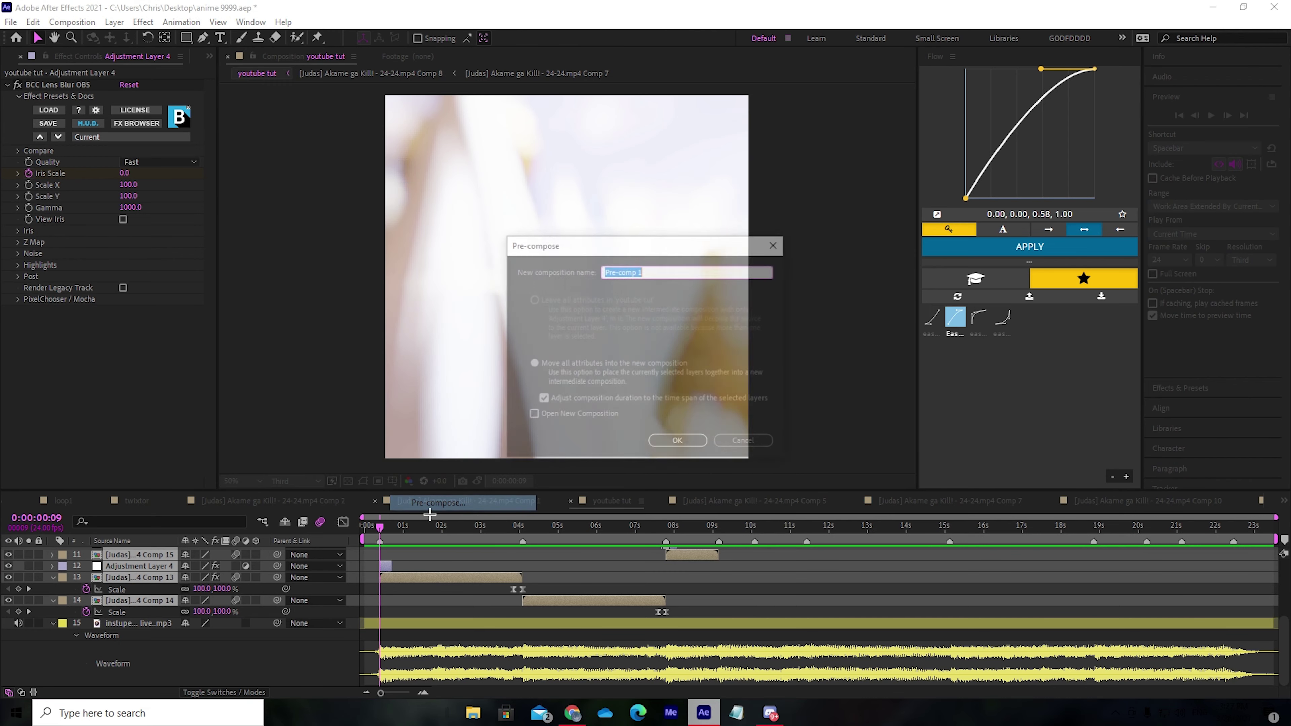
{"action": "key", "text": "BackSpace"}
{"action": "type", "text": "loo"}
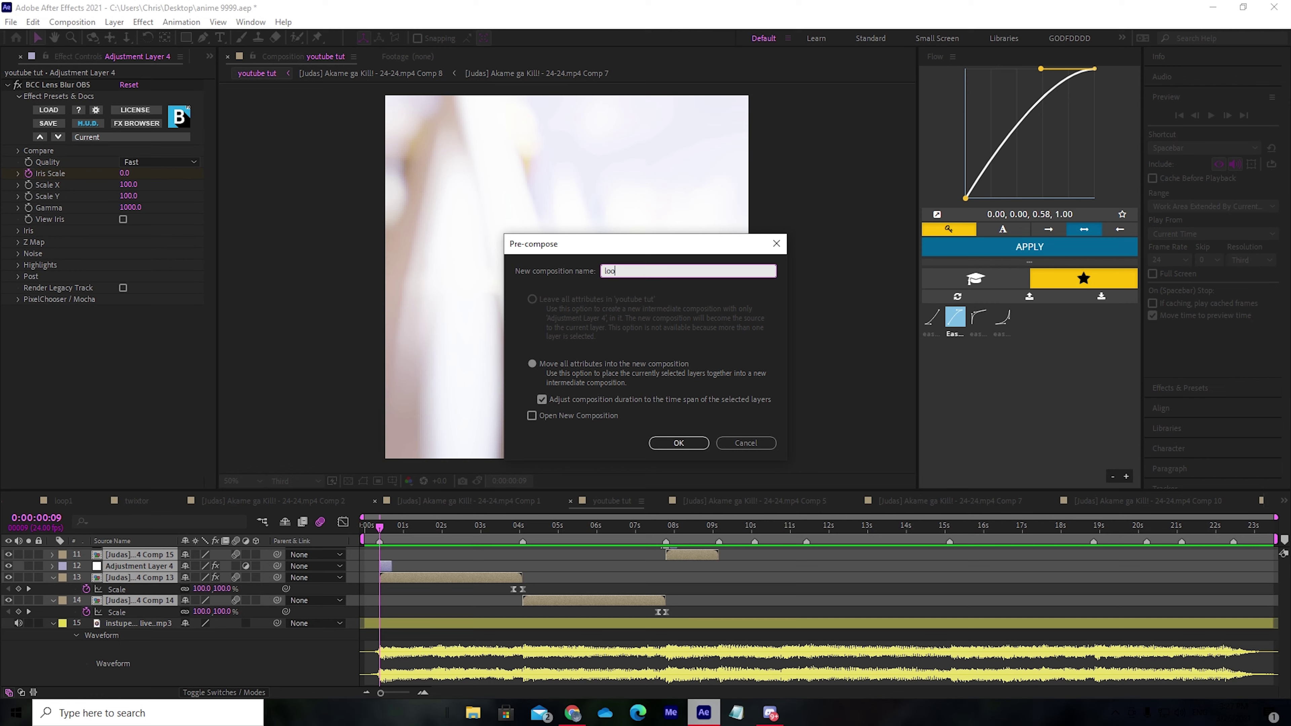
{"action": "type", "text": "p 2"}
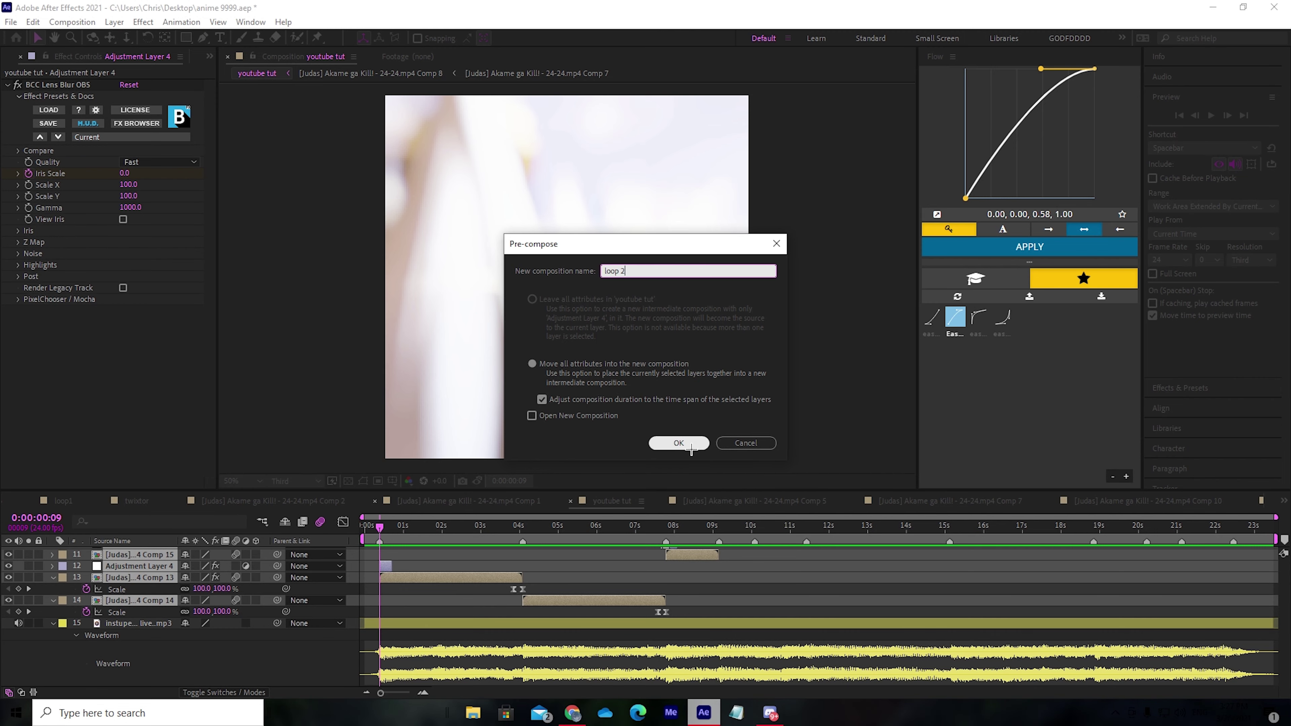
{"action": "left_click", "coordinate": [680, 441]}
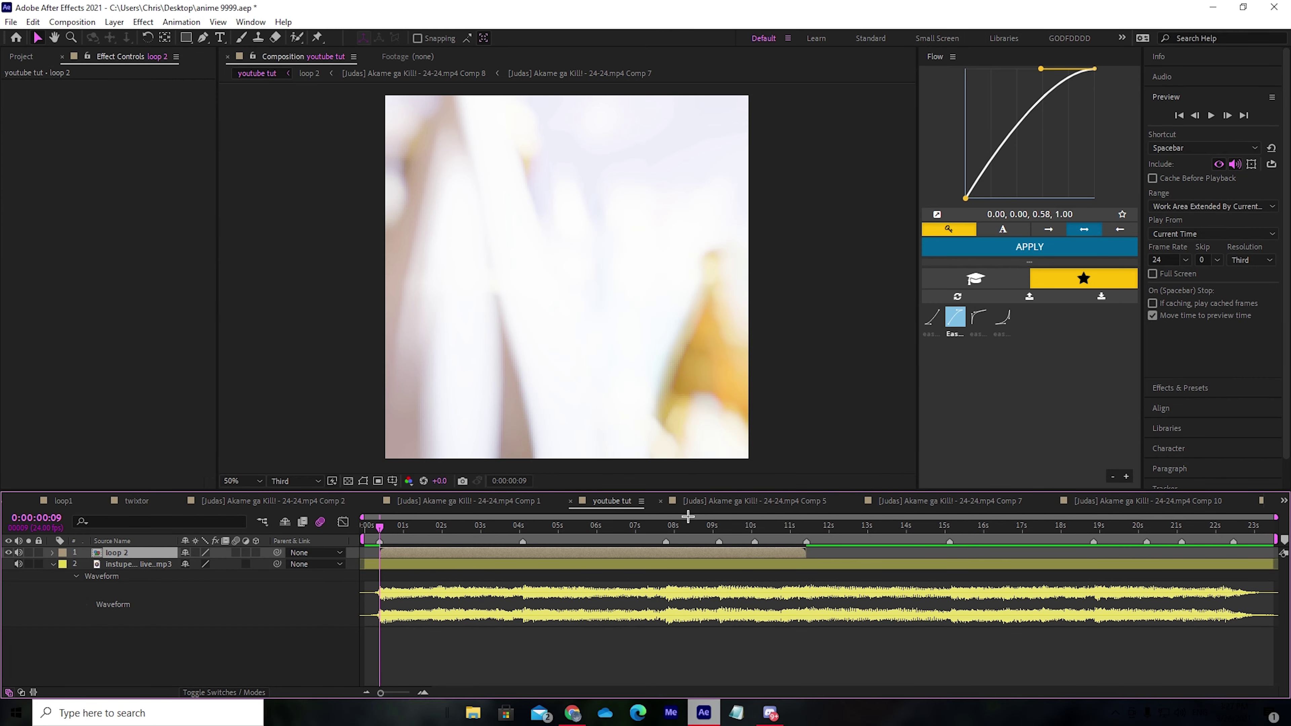
{"action": "left_click", "coordinate": [728, 668]}
{"action": "double_click", "coordinate": [641, 556]}
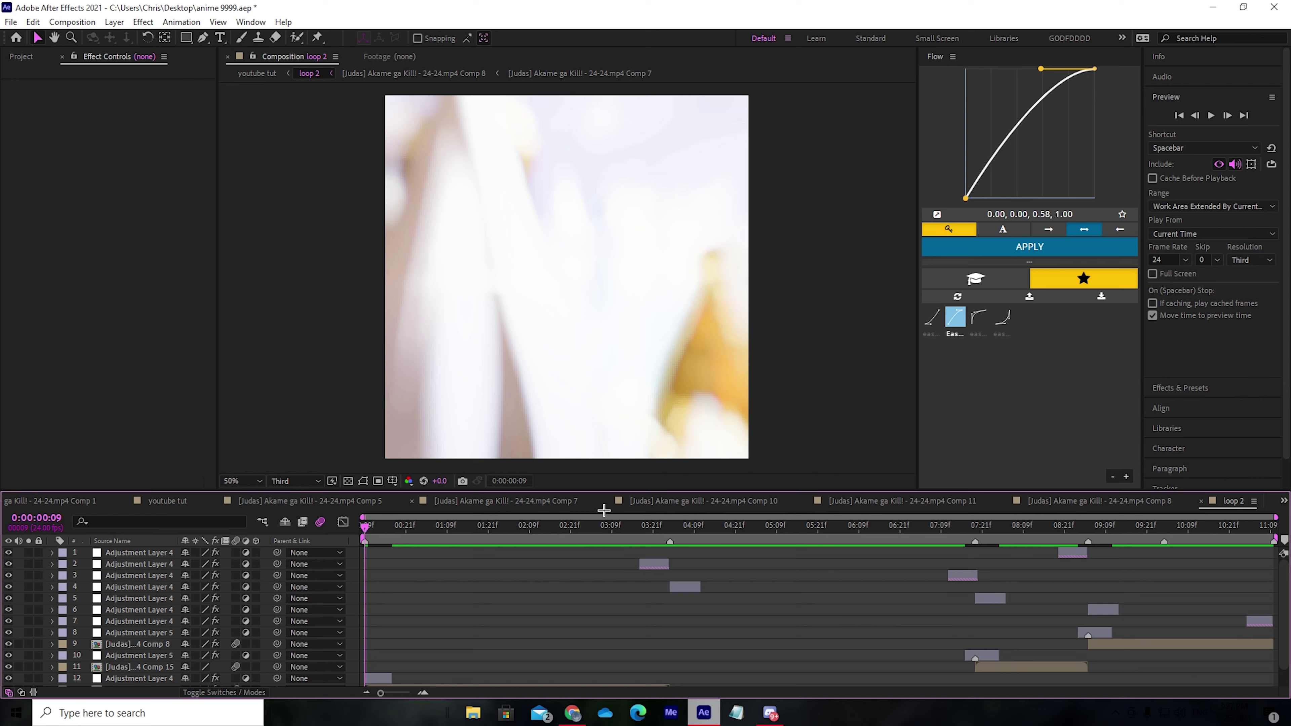
- In the "youtube tut" composition, duplicate the loop 2 layer and place the copy directly after the original's end
{"action": "left_click", "coordinate": [173, 510]}
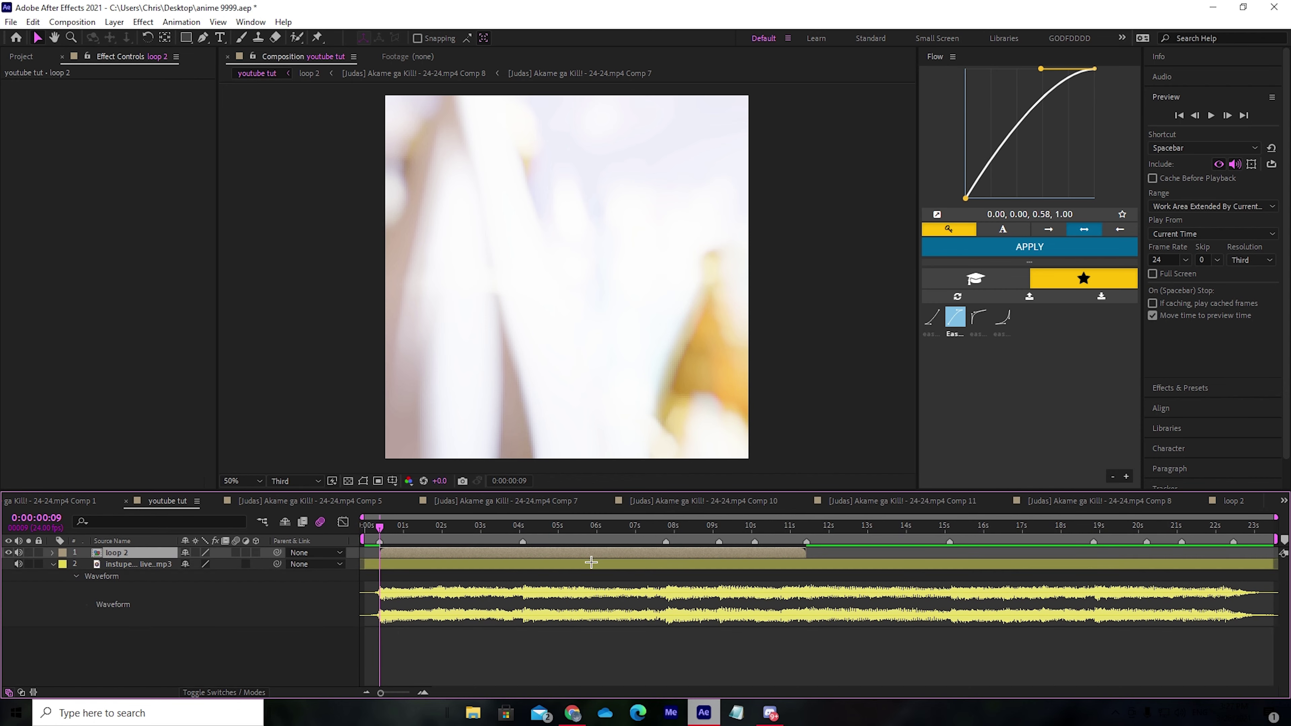
{"action": "left_click", "coordinate": [605, 648]}
{"action": "left_click", "coordinate": [573, 555]}
{"action": "key", "text": "ctrl+d"}
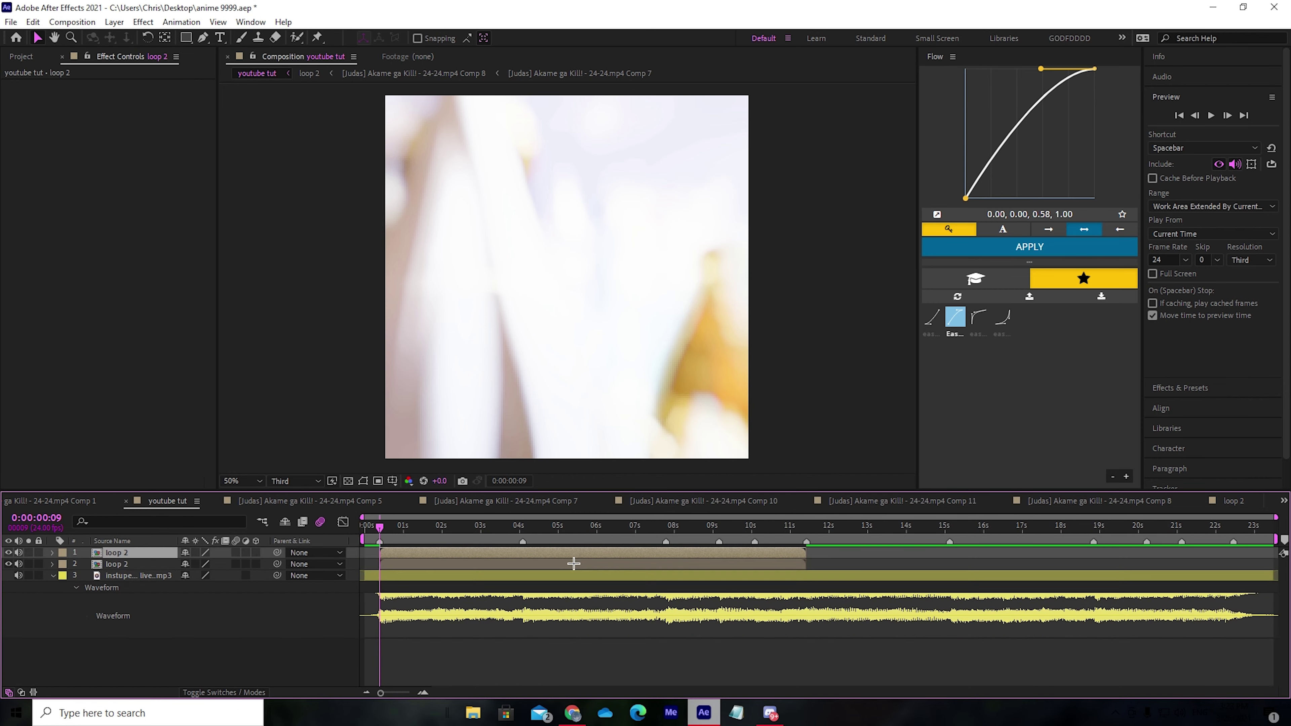
{"action": "left_click_drag", "start_coordinate": [573, 561], "coordinate": [999, 566]}
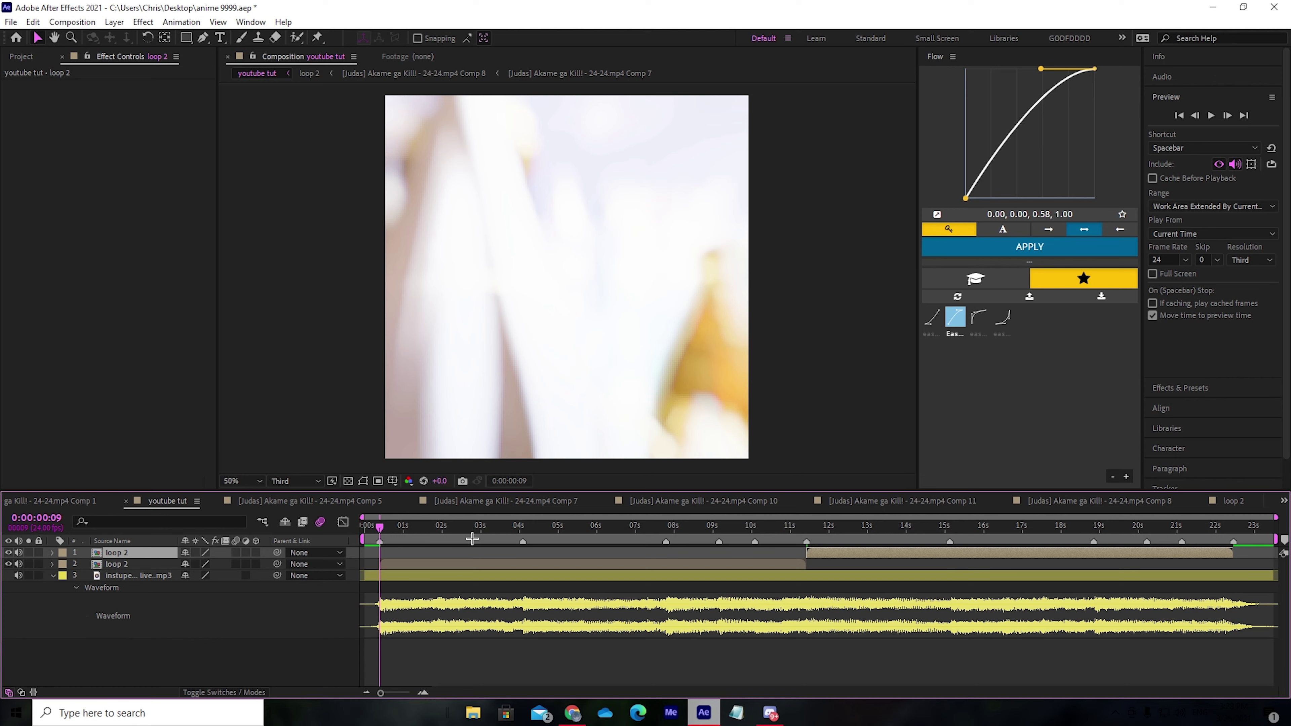
- Preview the edit from the composition's start past the join between the two loop 2 clips, stopping at 0:00:11:18
{"action": "key", "text": "Home"}
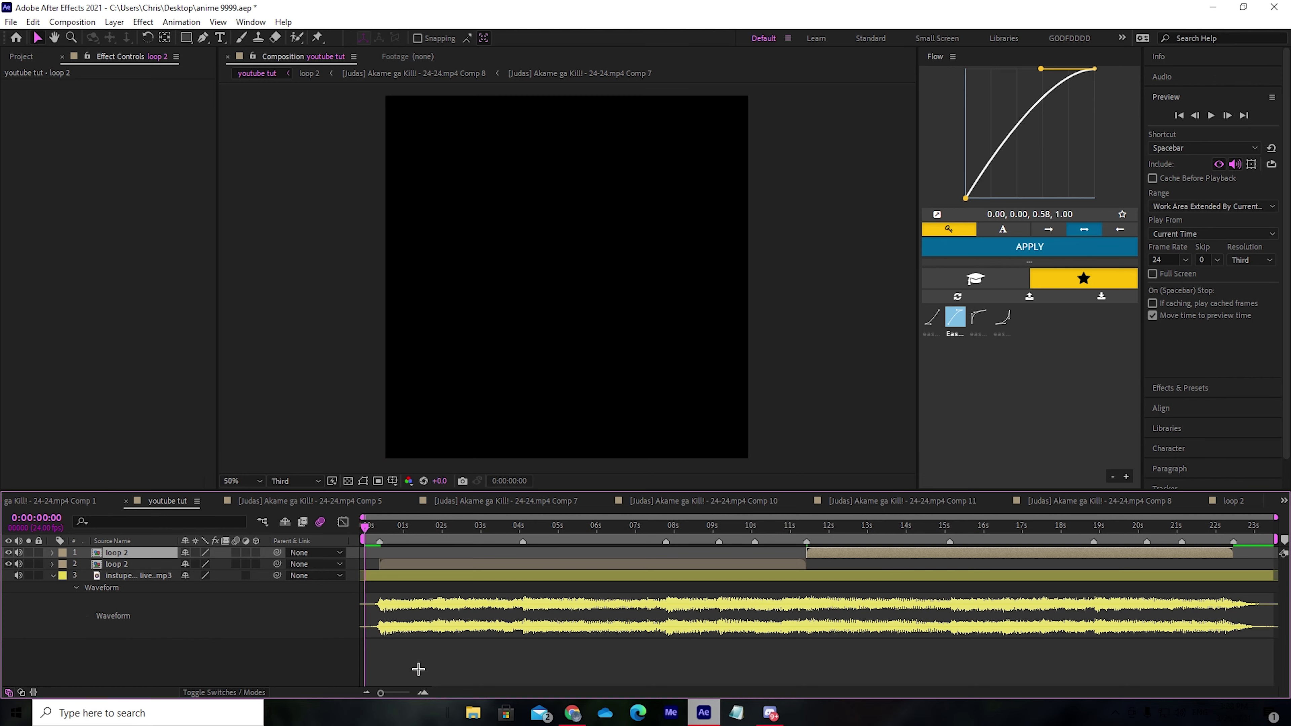
{"action": "left_click", "coordinate": [418, 668]}
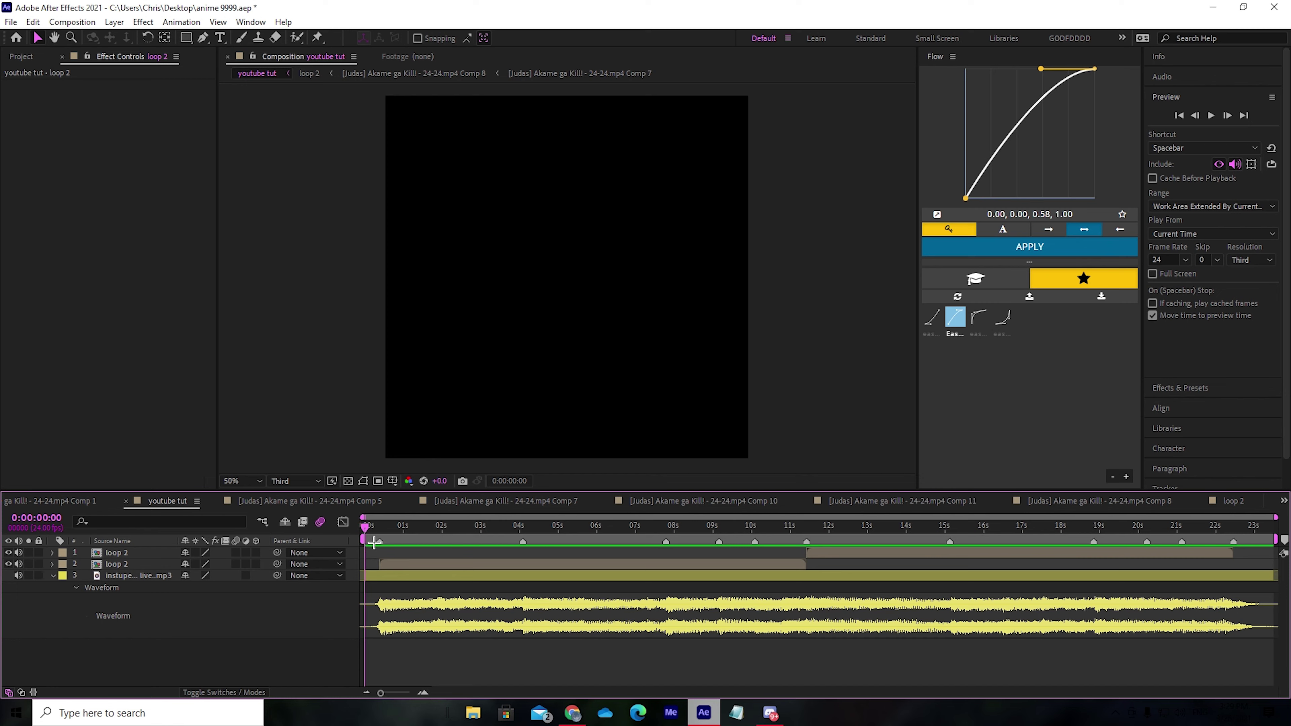
{"action": "key", "text": "space"}
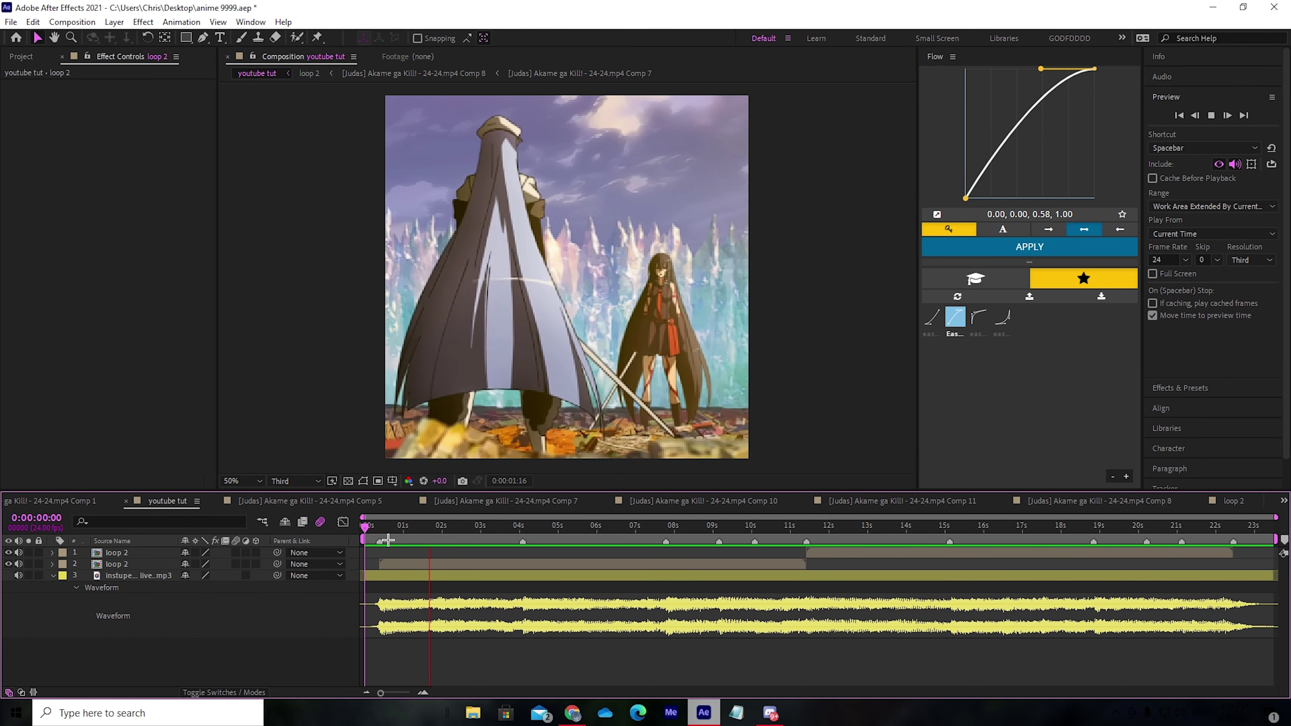
{"action": "key", "text": "space"}
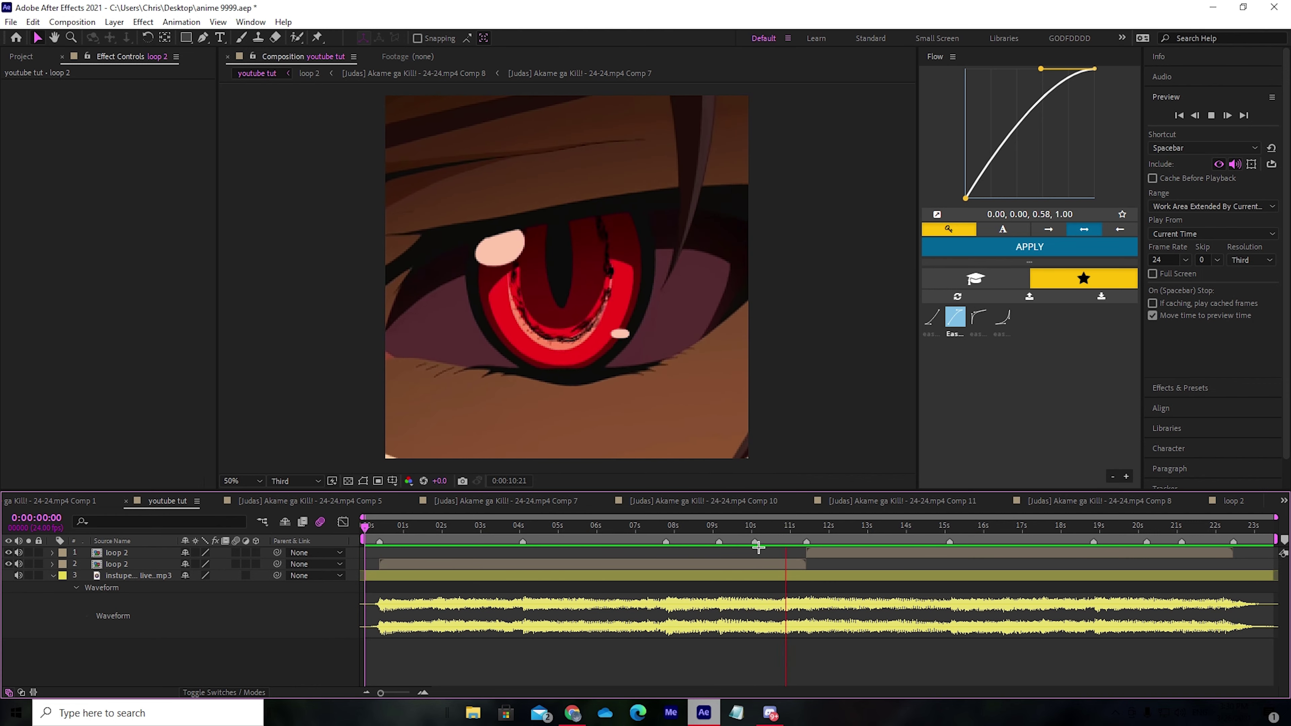
{"action": "key", "text": "space"}
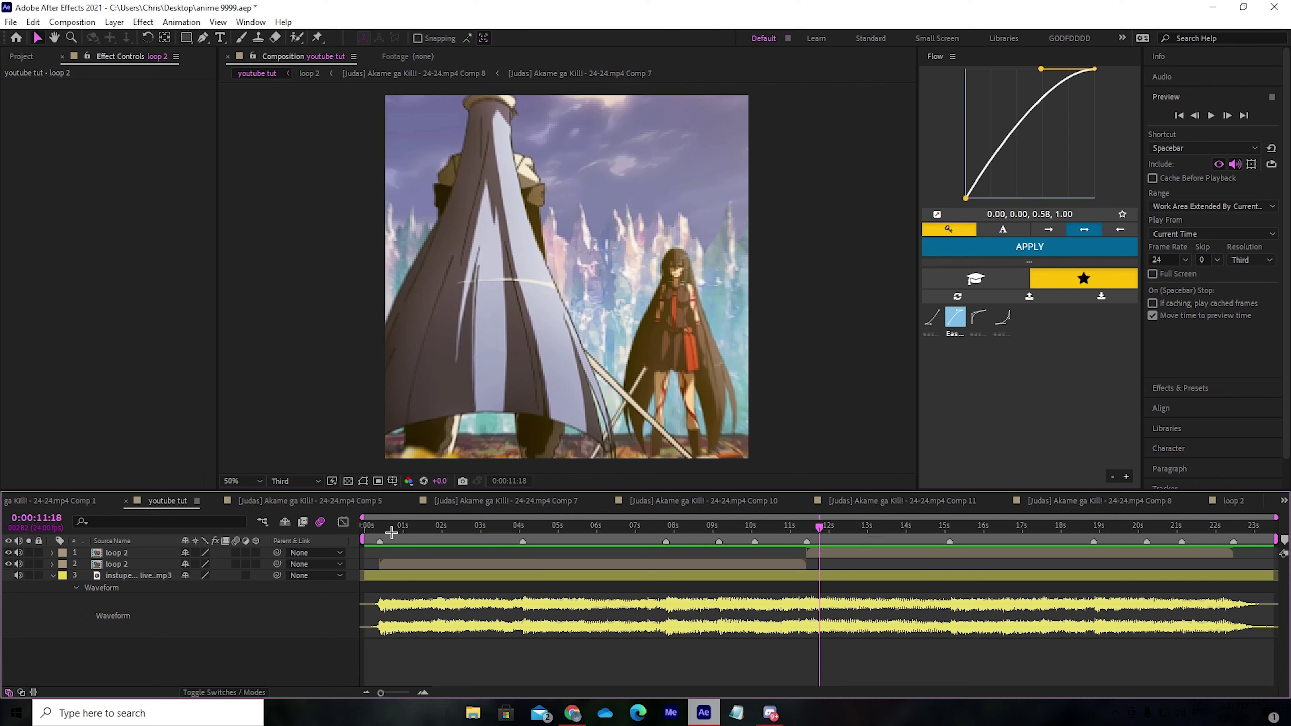
- Place the playhead at the start of the first loop 2 clip, 0:00:00:09, and select that clip
{"action": "left_click", "coordinate": [381, 529]}
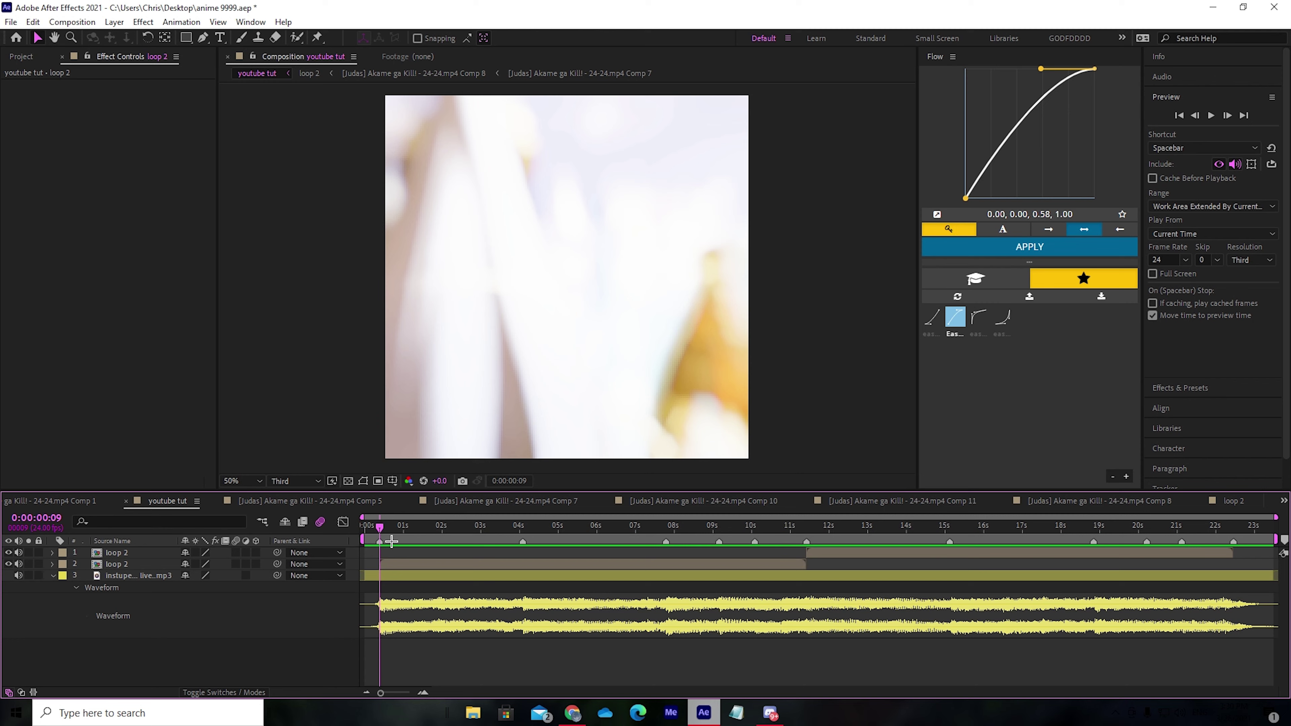
{"action": "left_click", "coordinate": [399, 569]}
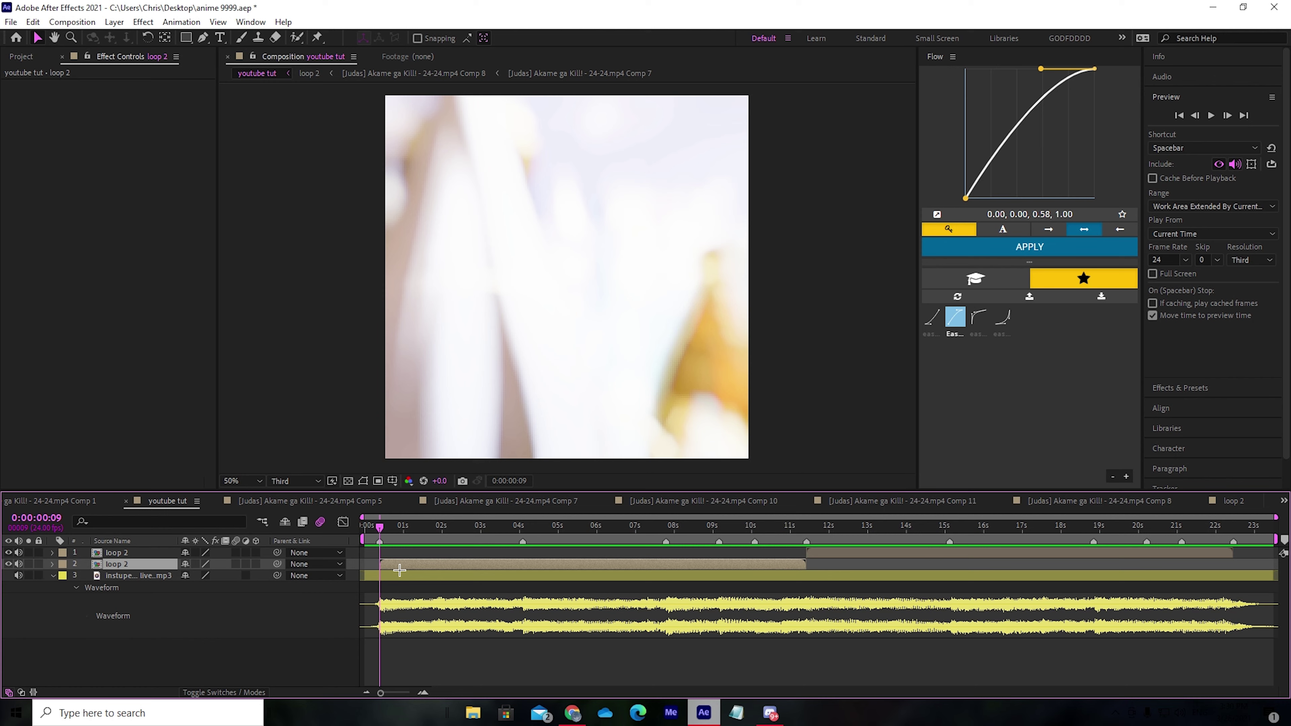